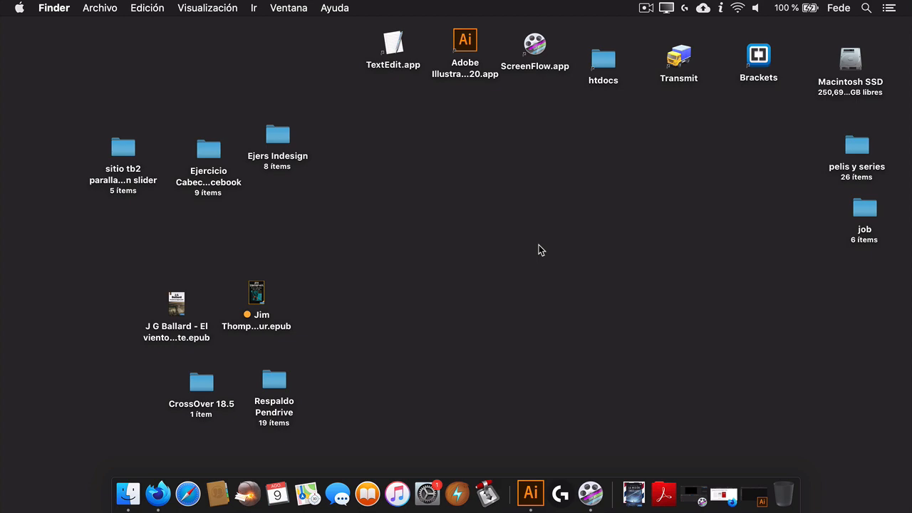
Switch to Firefox Developer Edition and review the Swiss-style poster and grid examples and the recommended books on reticular grids
{"action": "left_click", "coordinate": [721, 495]}
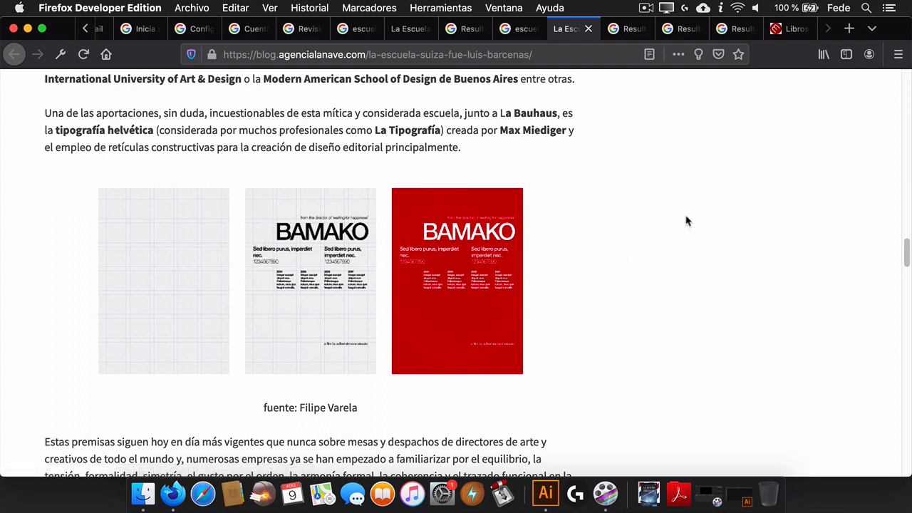
{"action": "left_click", "coordinate": [627, 32]}
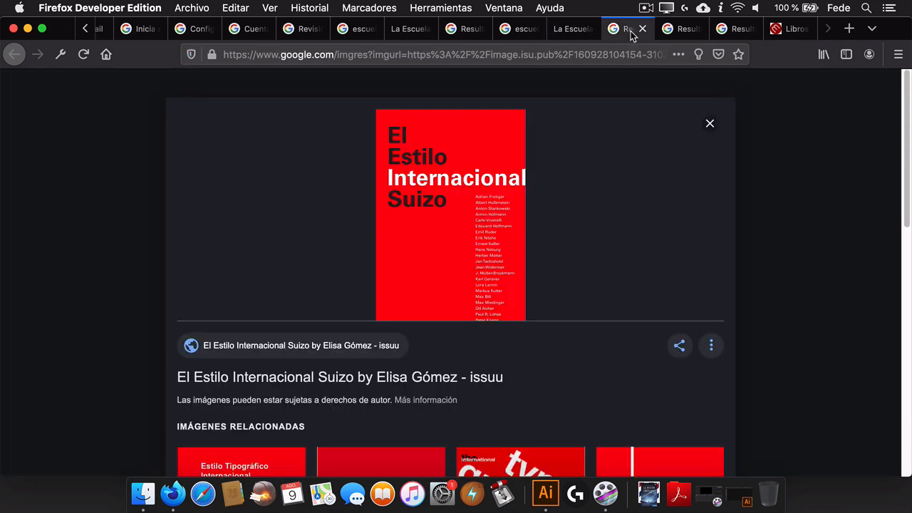
{"action": "left_click", "coordinate": [685, 32]}
{"action": "left_click", "coordinate": [739, 34]}
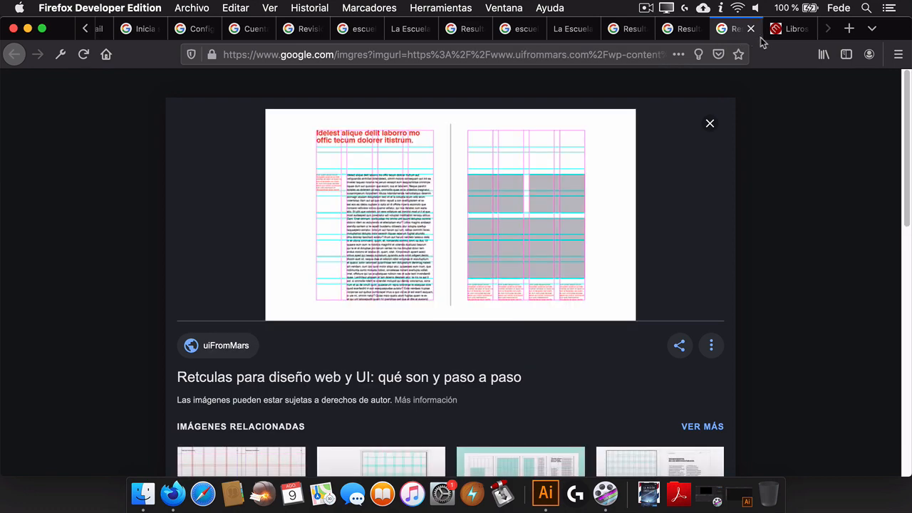
{"action": "left_click", "coordinate": [787, 31]}
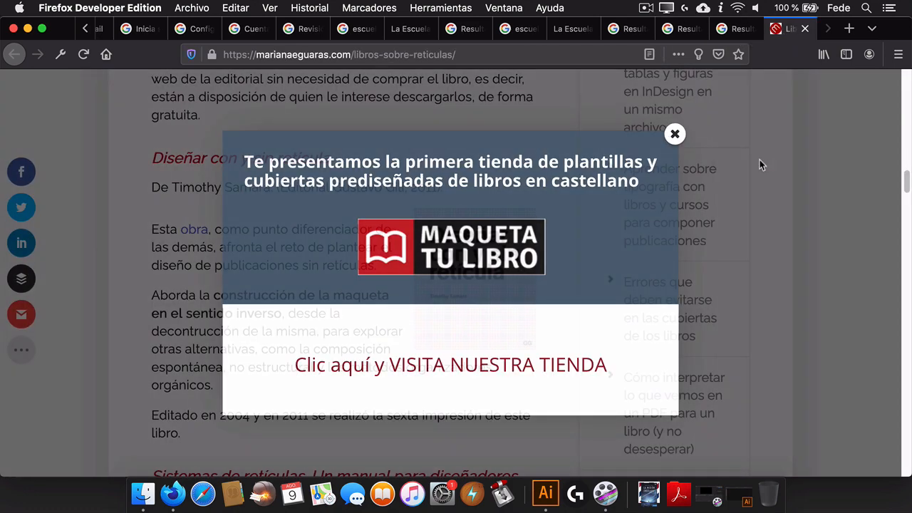
{"action": "left_click", "coordinate": [759, 164]}
{"action": "left_click_drag", "start_coordinate": [906, 180], "coordinate": [907, 188]}
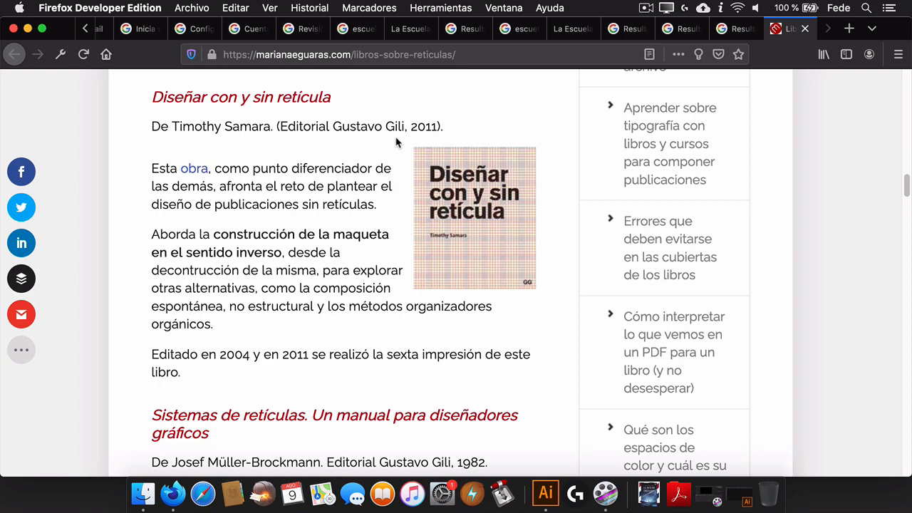
{"action": "left_click_drag", "start_coordinate": [906, 183], "coordinate": [905, 201]}
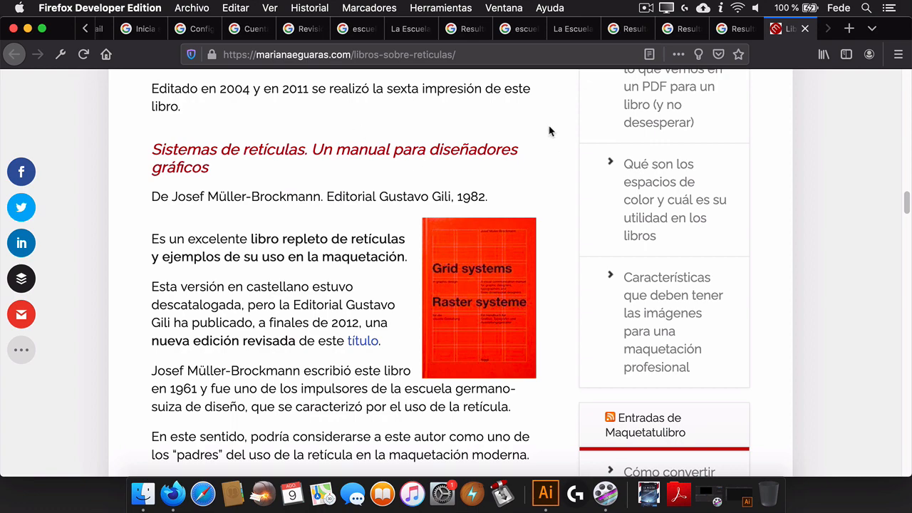
{"action": "left_click", "coordinate": [28, 31]}
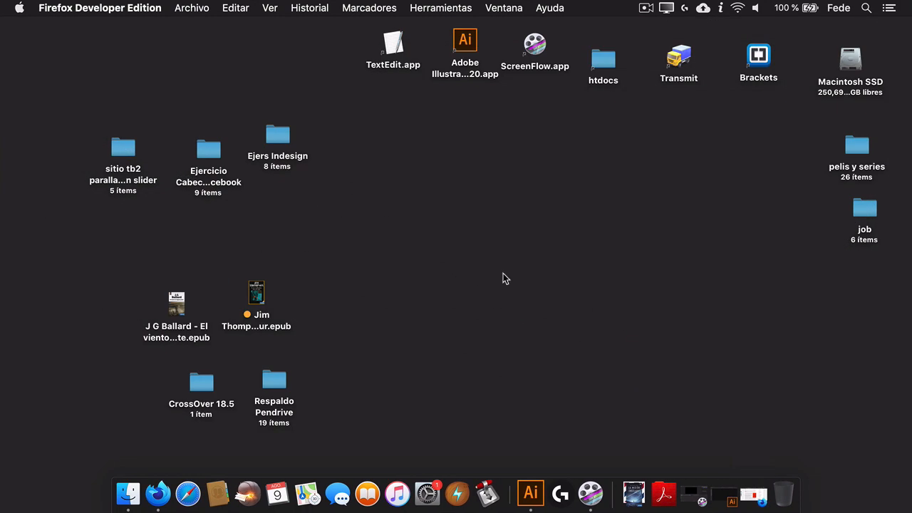
Switch to Illustrator and start a new document from the A4 print preset
{"action": "left_click", "coordinate": [530, 492]}
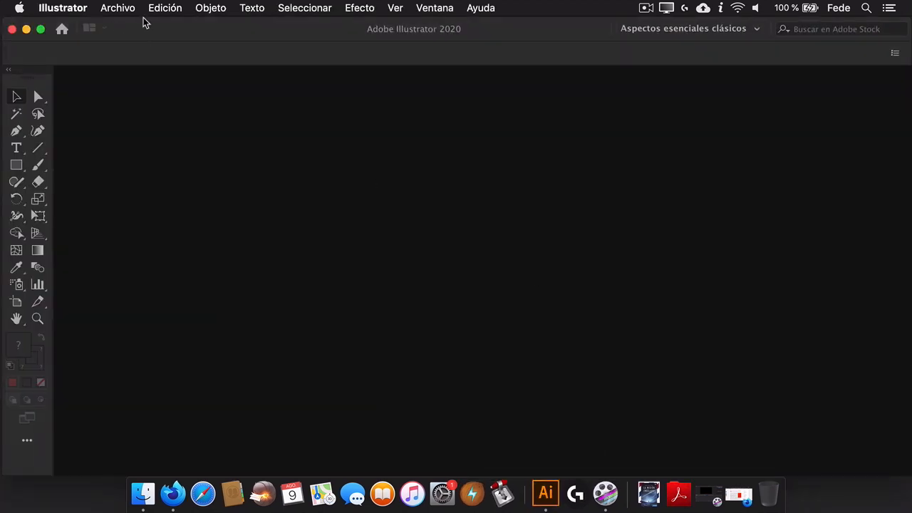
{"action": "left_click", "coordinate": [120, 8]}
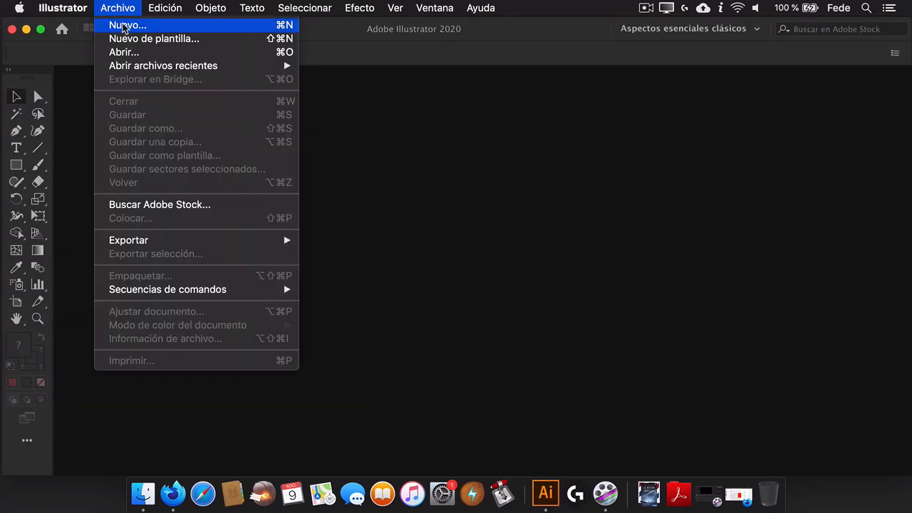
{"action": "left_click", "coordinate": [125, 26]}
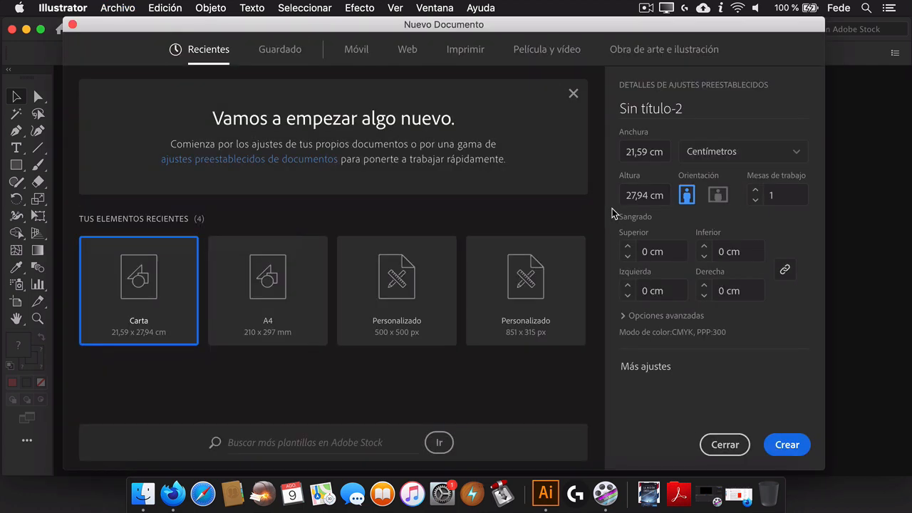
{"action": "left_click", "coordinate": [463, 54]}
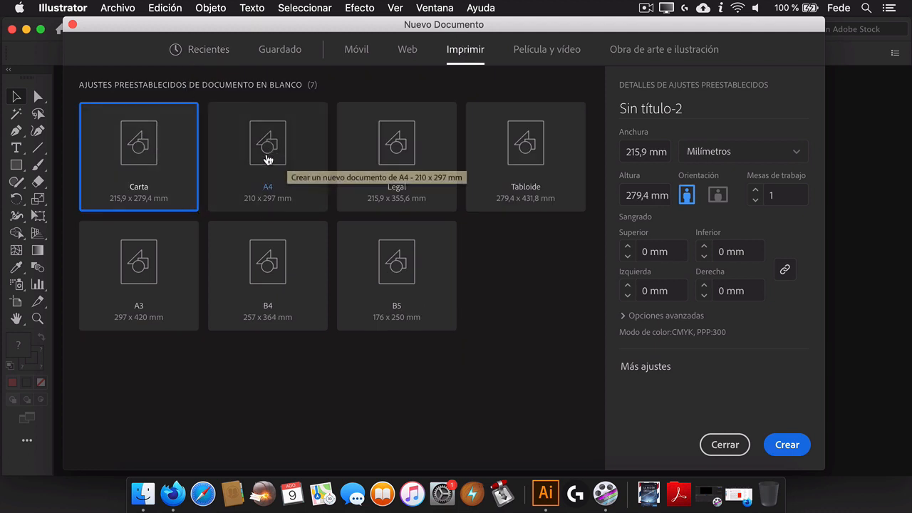
{"action": "left_click", "coordinate": [266, 143]}
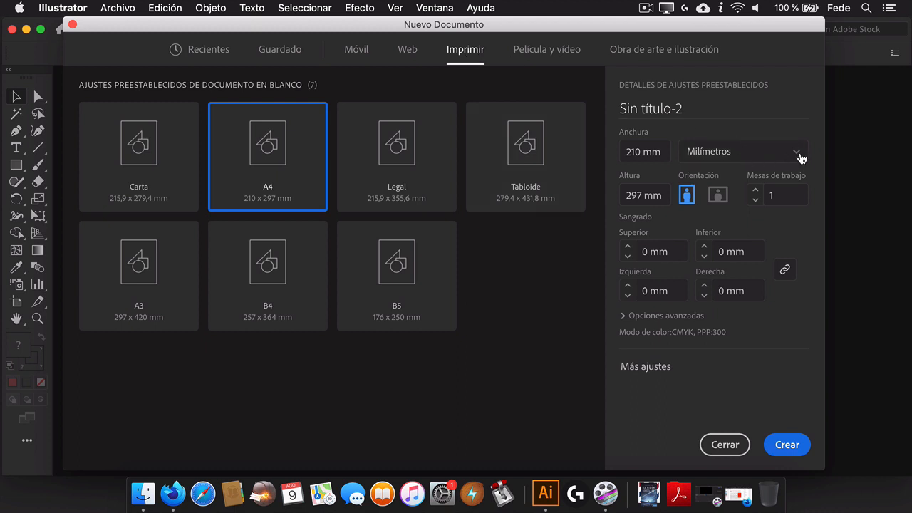
Set the new document's units to centimetres and create the portrait A4 document
{"action": "left_click", "coordinate": [799, 156]}
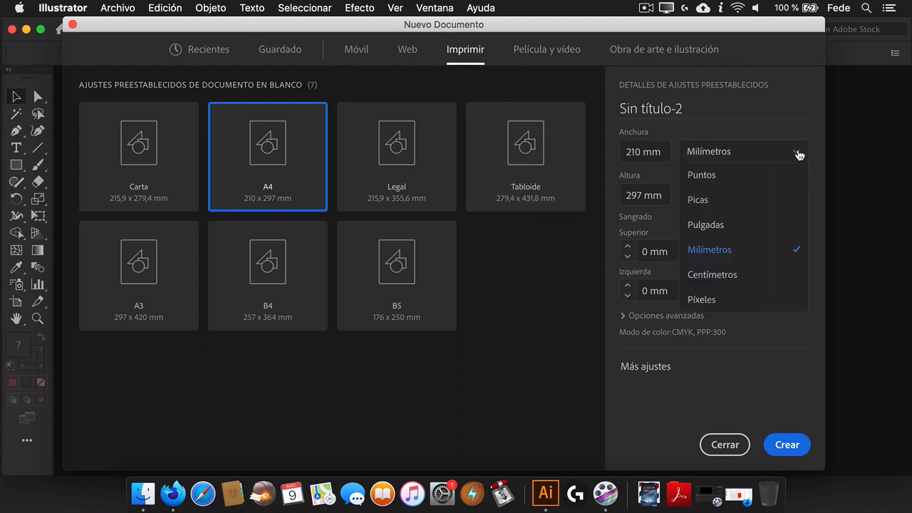
{"action": "left_click", "coordinate": [790, 150]}
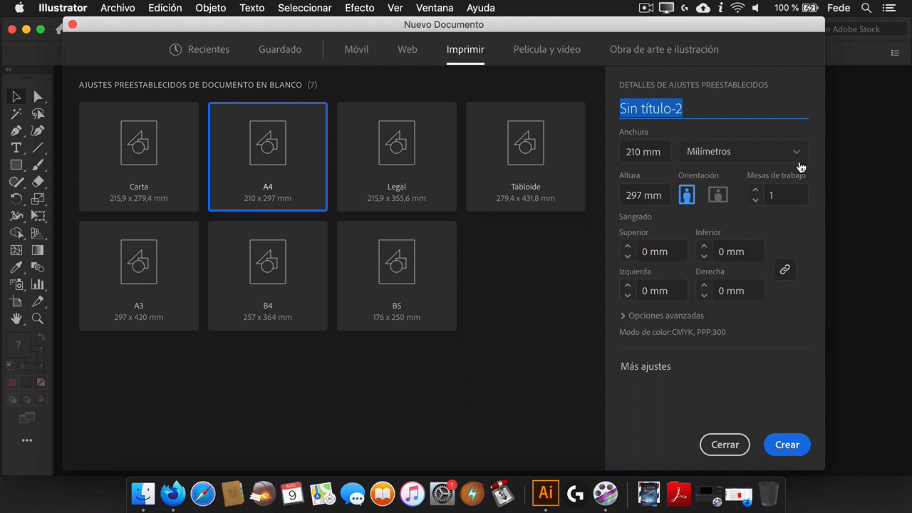
{"action": "left_click", "coordinate": [798, 155]}
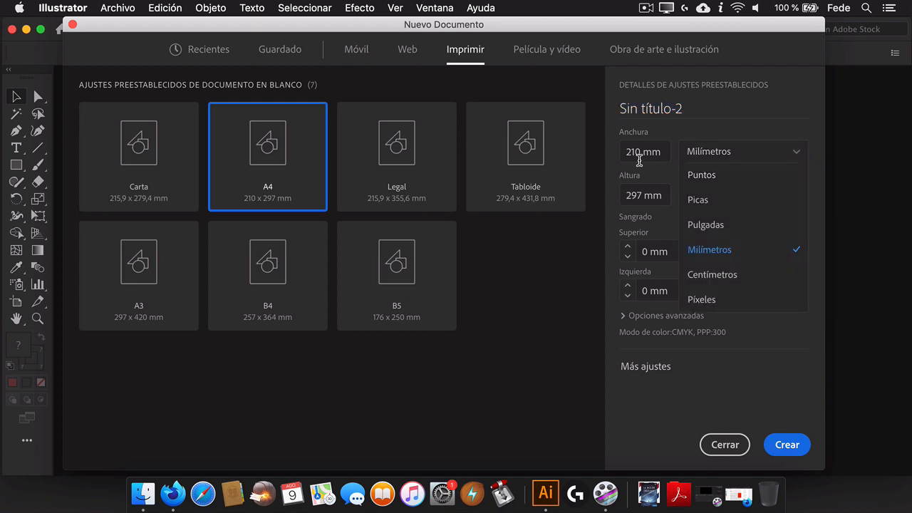
{"action": "left_click", "coordinate": [721, 279]}
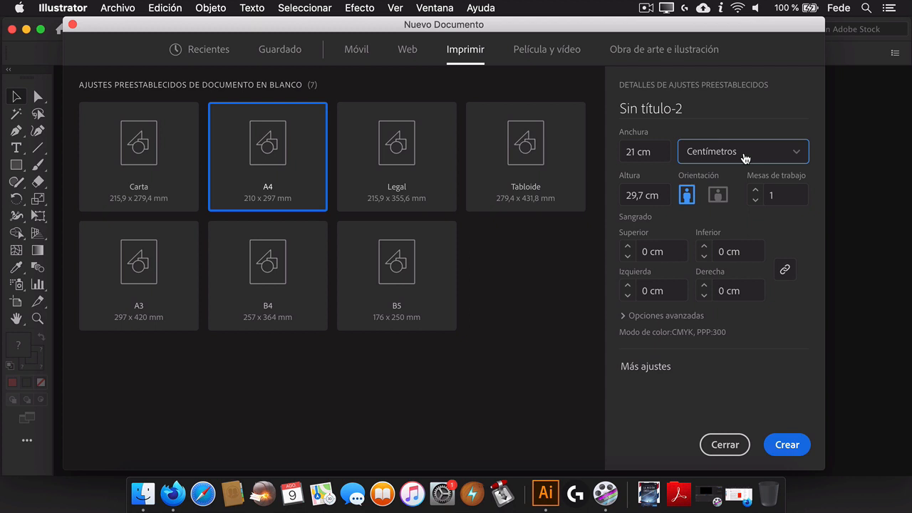
{"action": "left_click", "coordinate": [746, 158]}
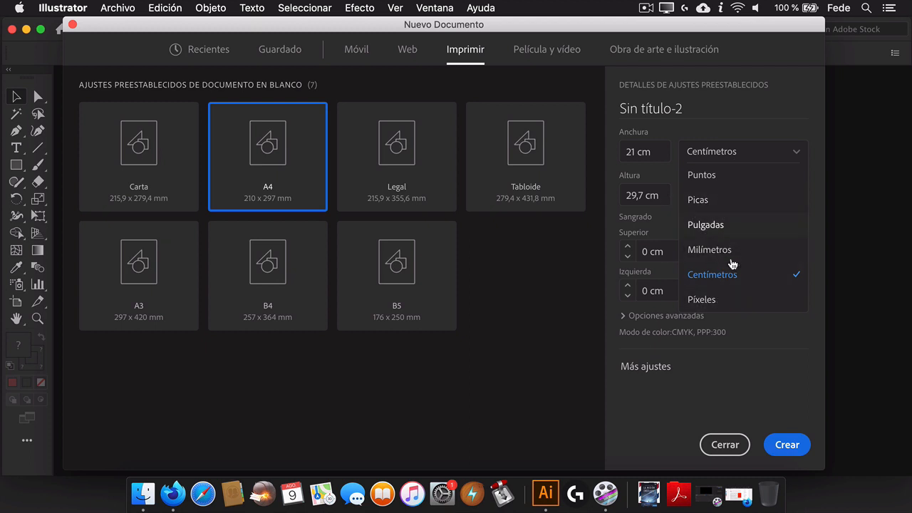
{"action": "left_click", "coordinate": [707, 277]}
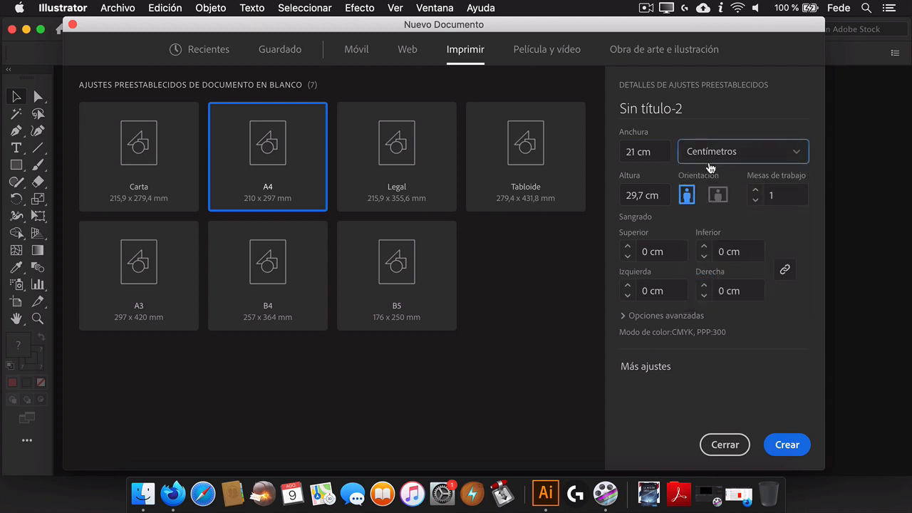
{"action": "left_click", "coordinate": [791, 446]}
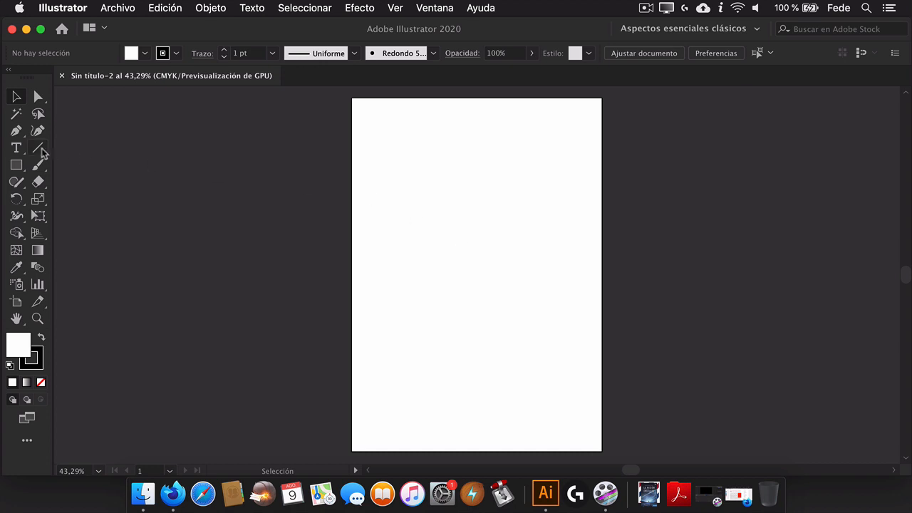
Create a rectangle 9 cm wide and 5 cm high on the upper half of the artboard
{"action": "left_click", "coordinate": [17, 167]}
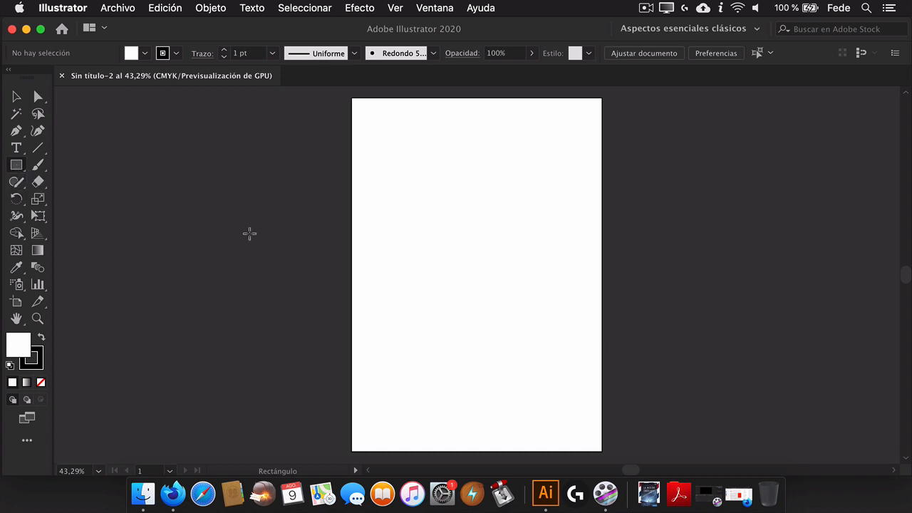
{"action": "left_click", "coordinate": [398, 194]}
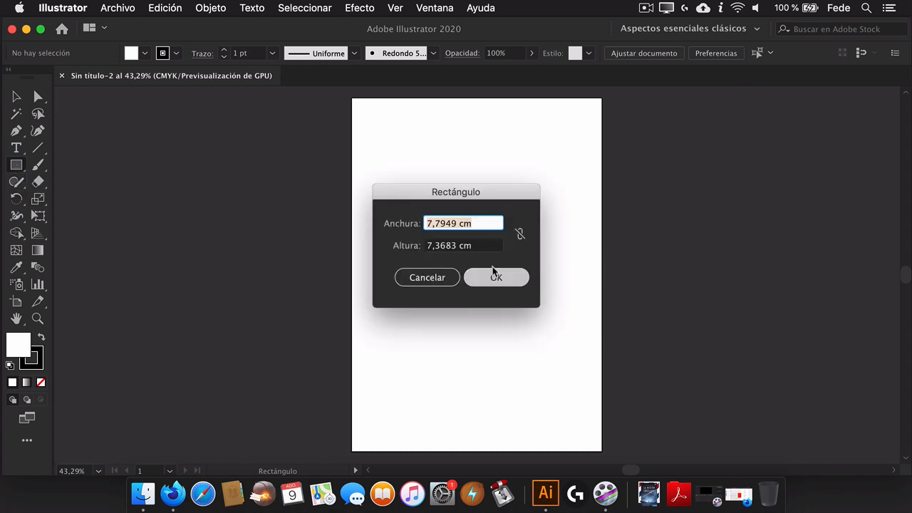
{"action": "left_click", "coordinate": [459, 223]}
{"action": "left_click_drag", "start_coordinate": [458, 223], "coordinate": [405, 225]}
{"action": "type", "text": "9"}
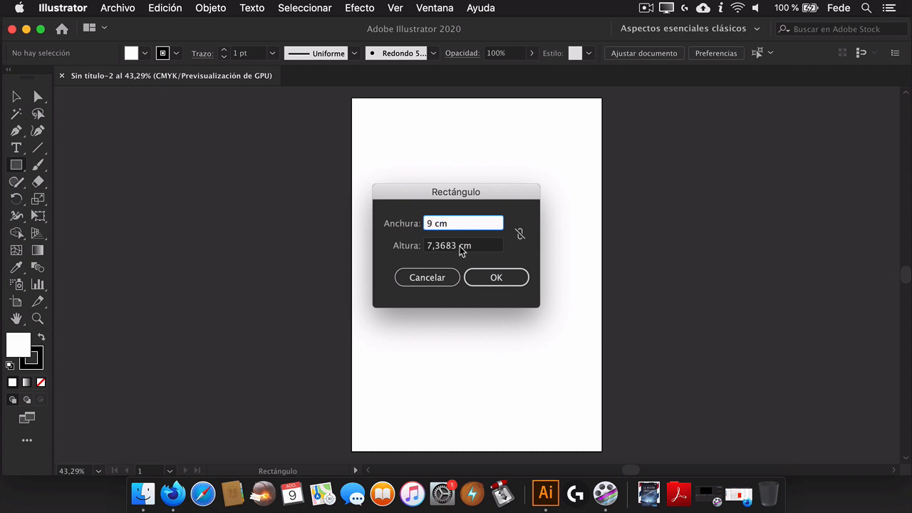
{"action": "left_click", "coordinate": [453, 246]}
{"action": "left_click_drag", "start_coordinate": [451, 245], "coordinate": [398, 245]}
{"action": "type", "text": "5"}
{"action": "left_click", "coordinate": [489, 279]}
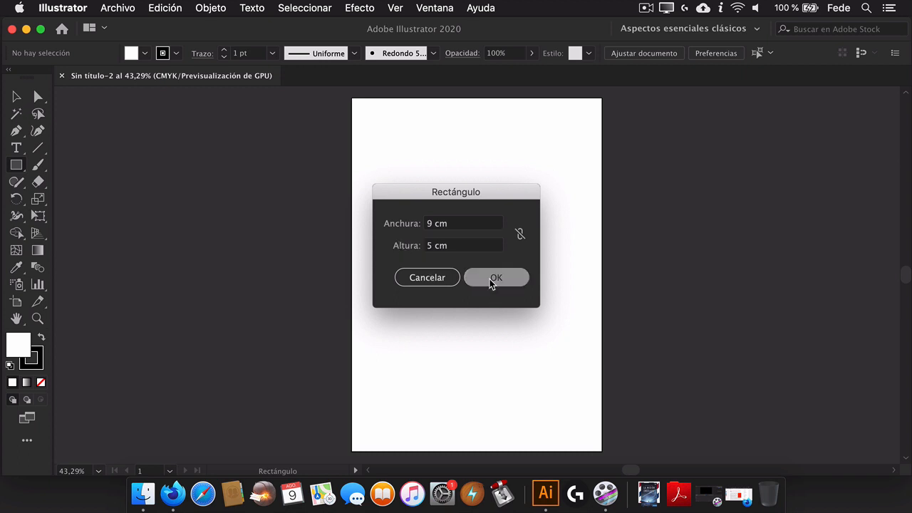
Fill the 9 x 5 cm rectangle with a light grey
{"action": "double_click", "coordinate": [19, 347]}
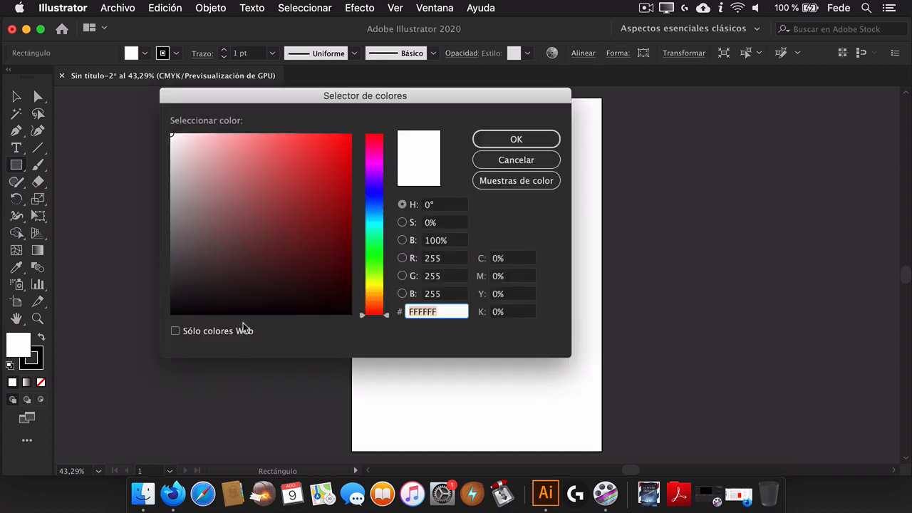
{"action": "left_click", "coordinate": [172, 159]}
{"action": "left_click", "coordinate": [515, 140]}
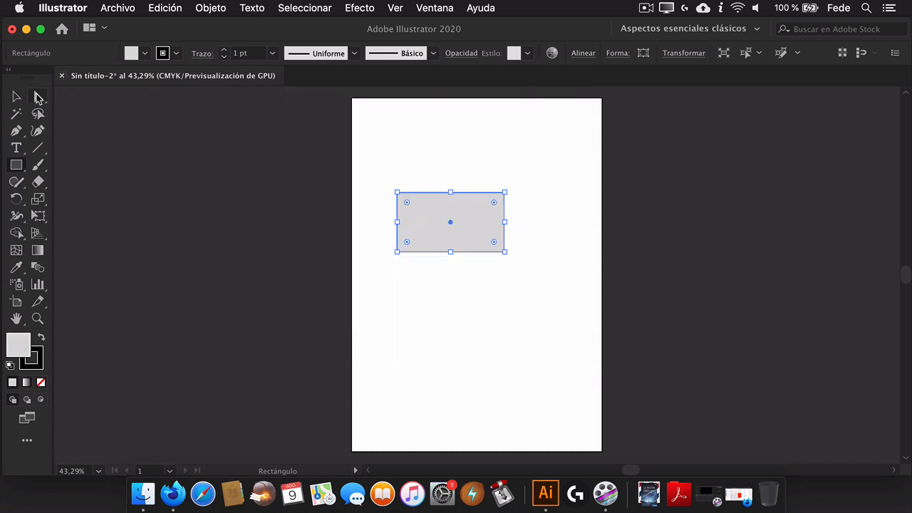
Deselect the grey rectangle, and move it slightly higher on the artboard
{"action": "left_click", "coordinate": [16, 96]}
{"action": "left_click", "coordinate": [428, 307]}
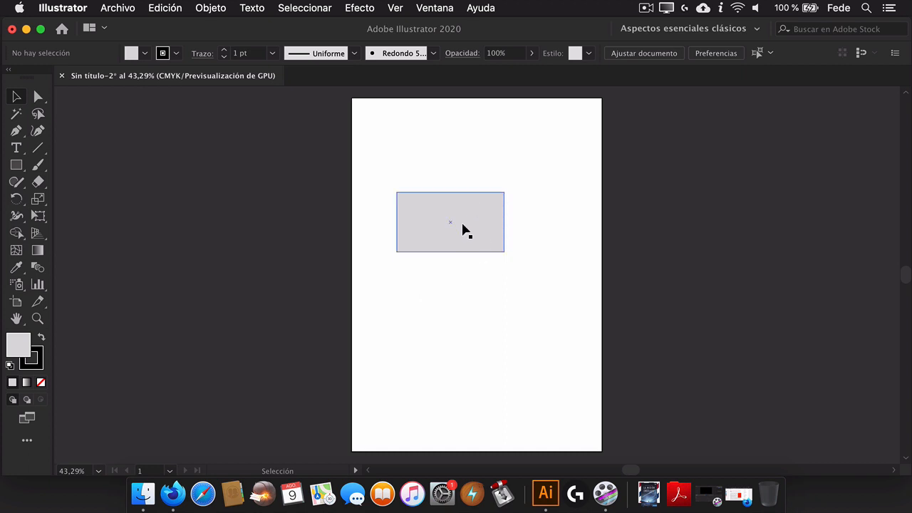
{"action": "left_click_drag", "start_coordinate": [466, 225], "coordinate": [471, 208]}
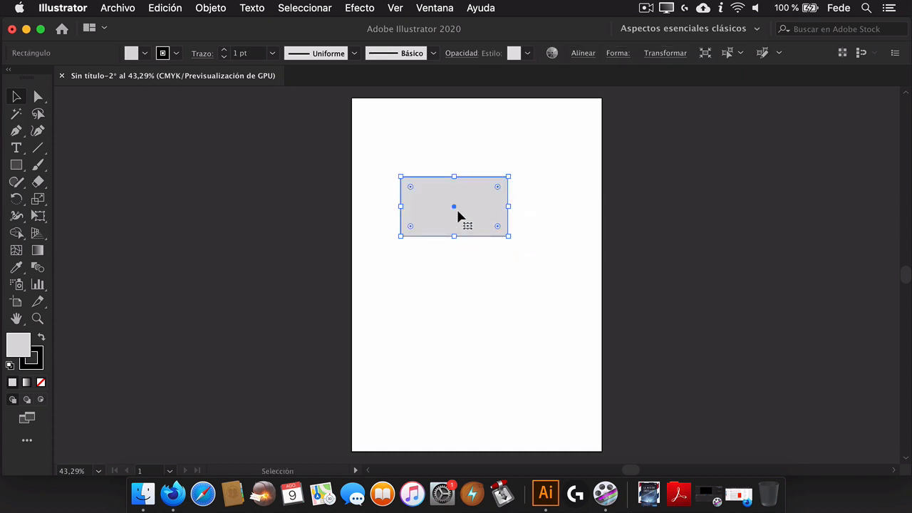
Show the document rulers around an enlarged view of the grey rectangle
{"action": "left_click_drag", "start_coordinate": [541, 214], "coordinate": [408, 232]}
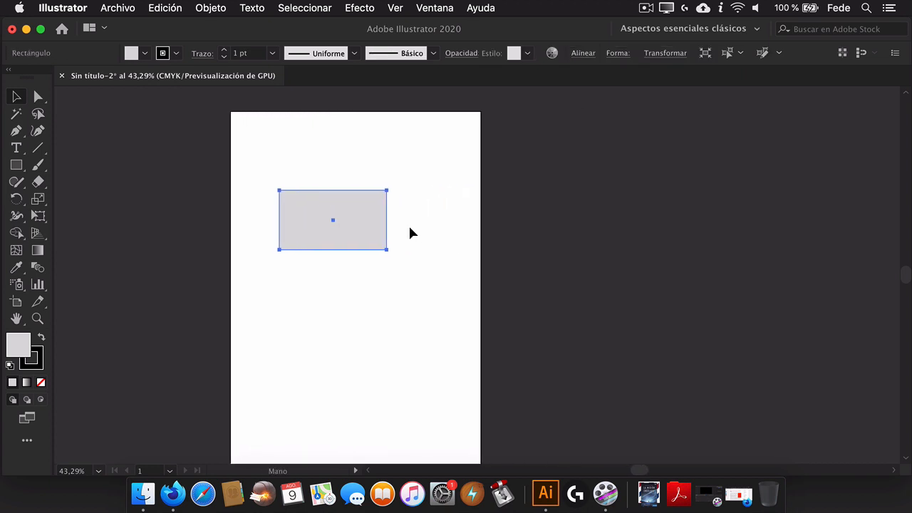
{"action": "left_click", "coordinate": [38, 318]}
{"action": "left_click_drag", "start_coordinate": [326, 219], "coordinate": [551, 193]}
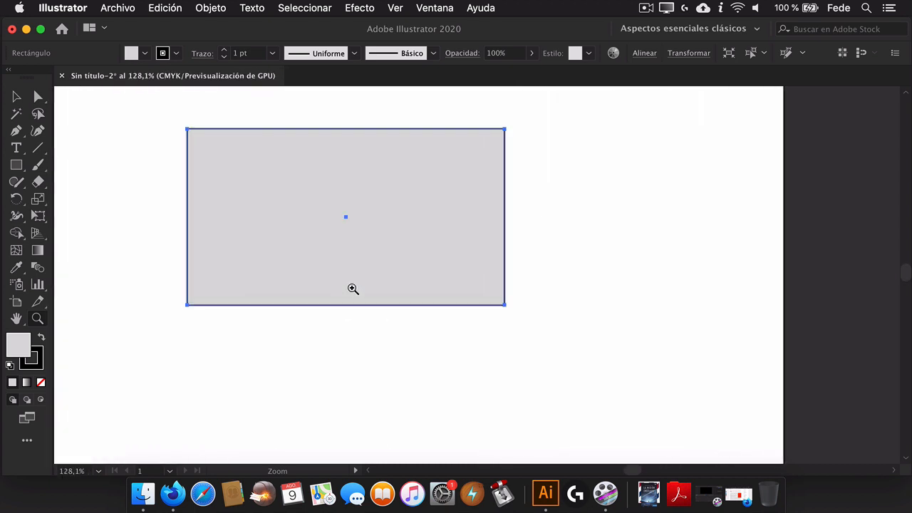
{"action": "left_click", "coordinate": [401, 10]}
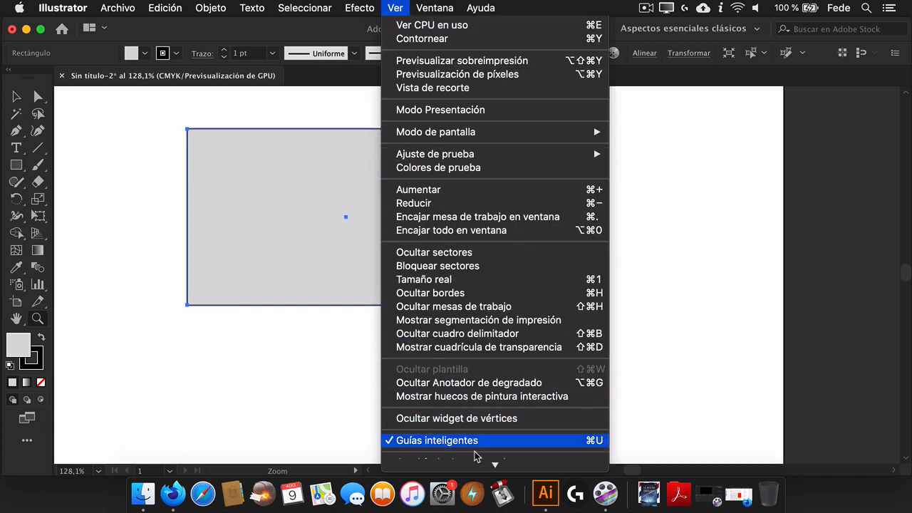
{"action": "mouse_move", "coordinate": [452, 332]}
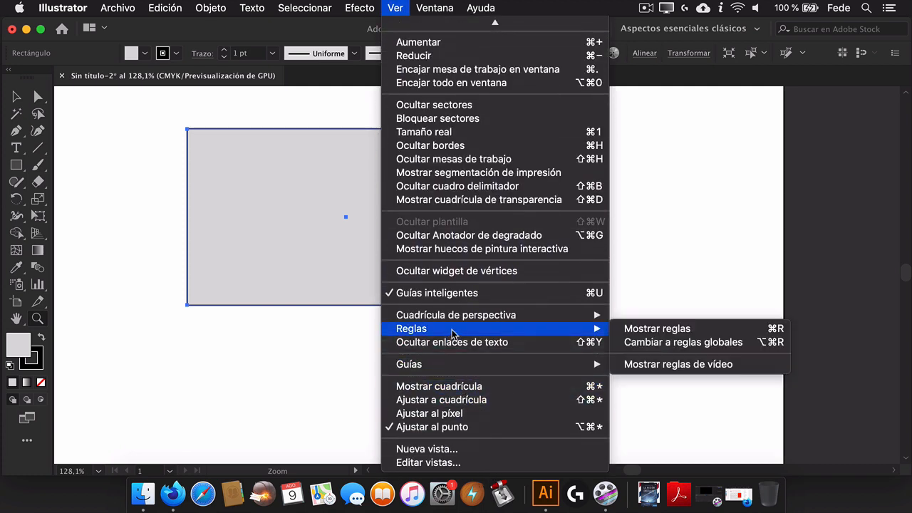
{"action": "left_click", "coordinate": [664, 332]}
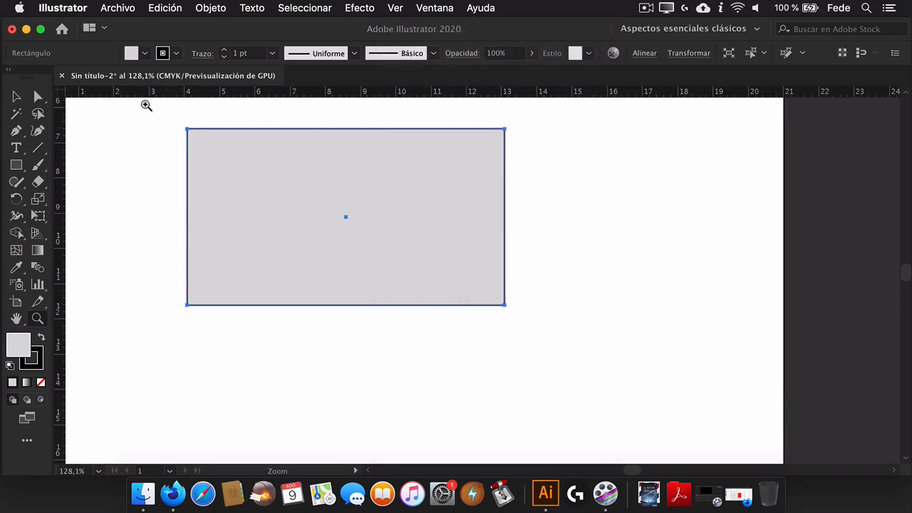
Return to the Selection tool and hide the document rulers
{"action": "key", "text": "v"}
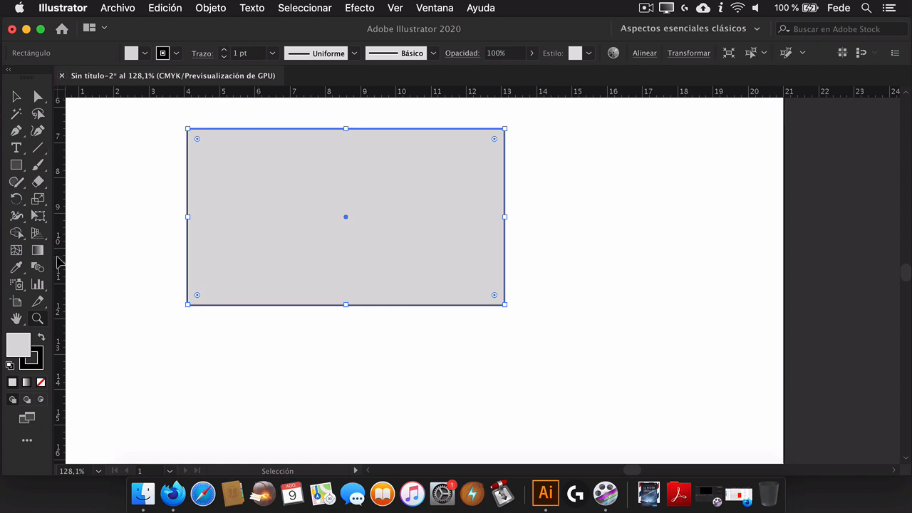
{"action": "key", "text": "z"}
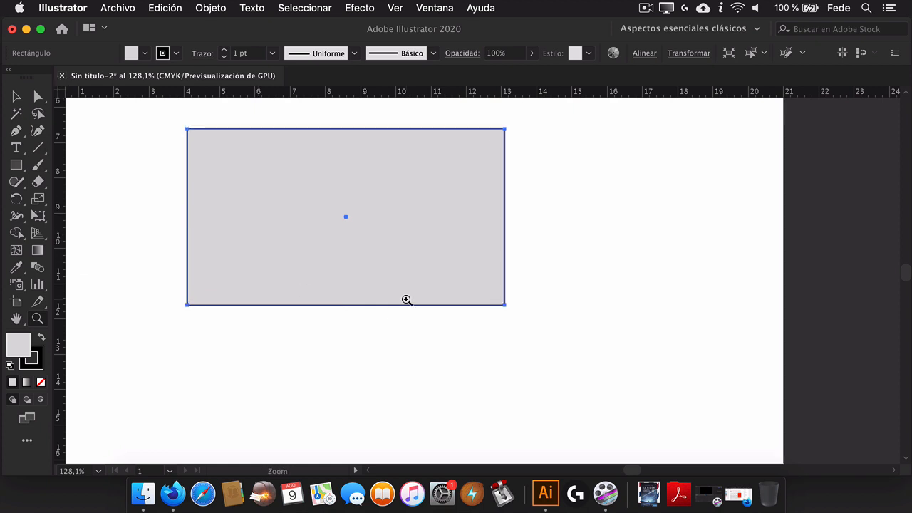
{"action": "key", "text": "v"}
{"action": "key", "text": "super+r"}
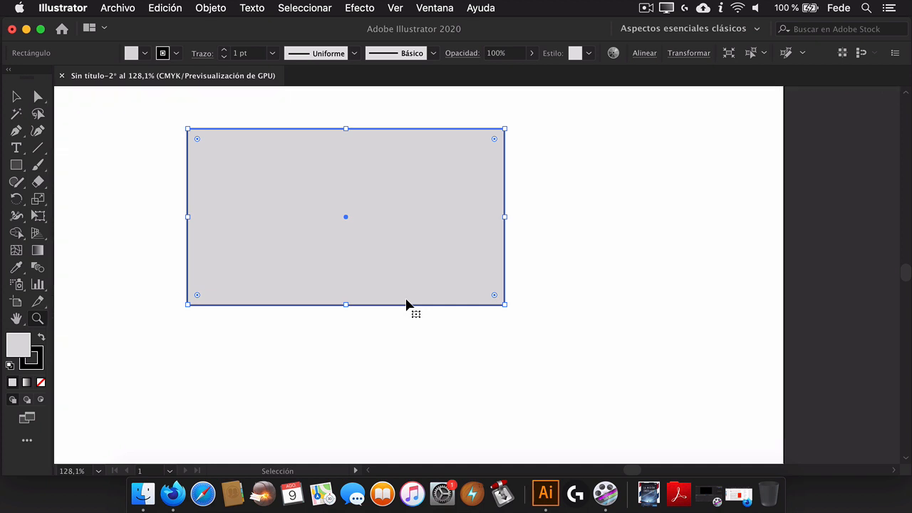
Turn the document rulers back on around the grey rectangle and return to the Selection tool
{"action": "key", "text": "super+r"}
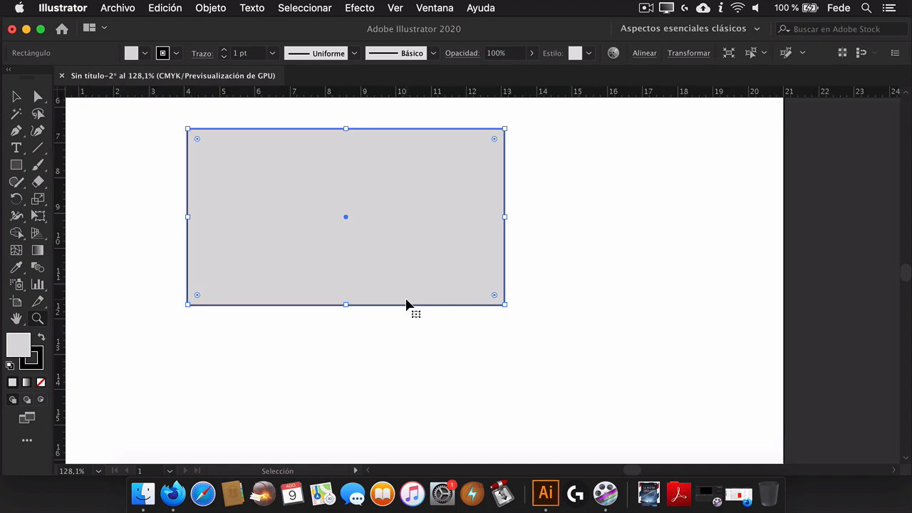
{"action": "key", "text": "super+r"}
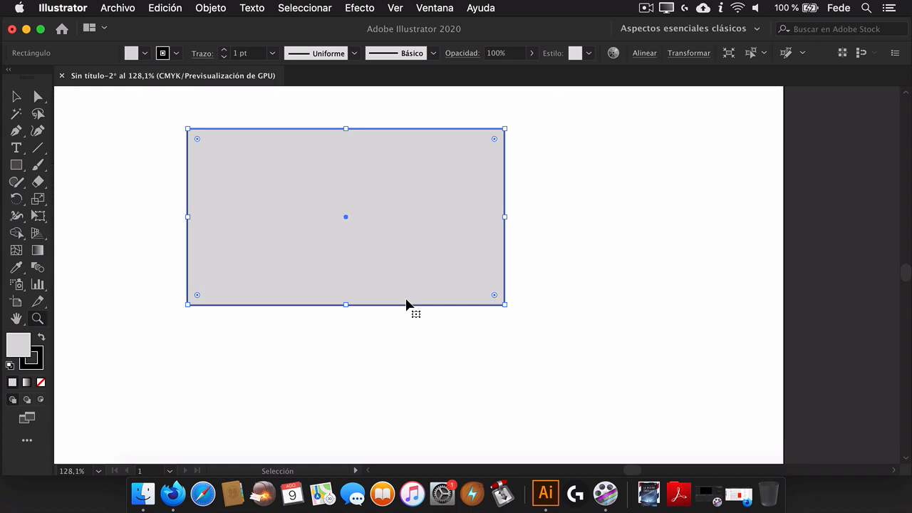
{"action": "key", "text": "super+r"}
{"action": "key", "text": "z"}
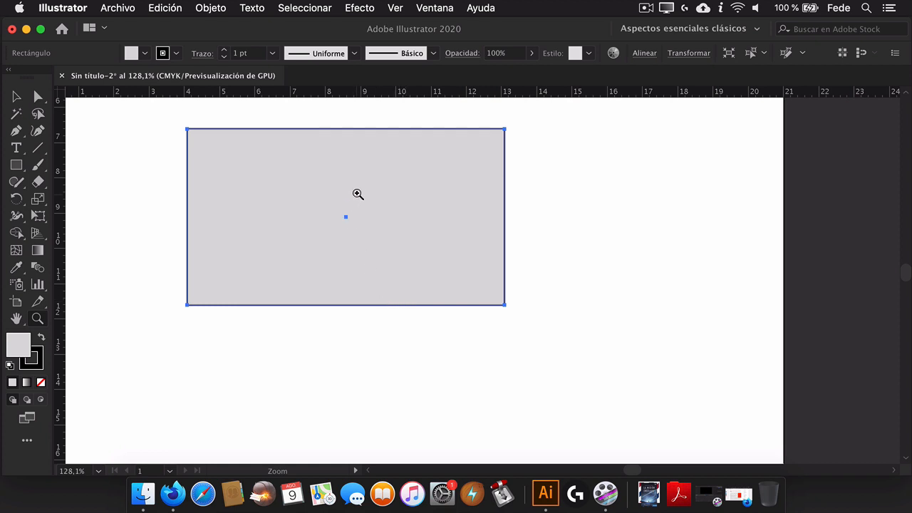
{"action": "key", "text": "space"}
{"action": "left_click_drag", "start_coordinate": [362, 192], "coordinate": [405, 245]}
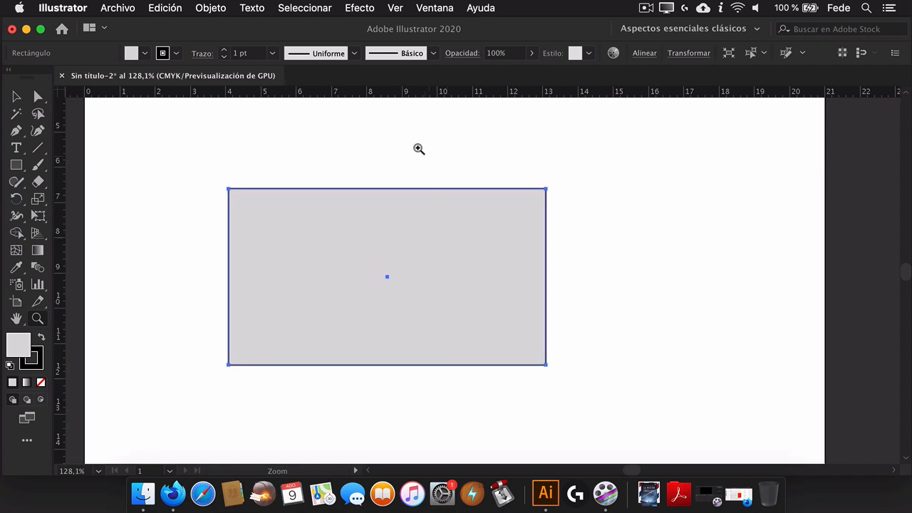
{"action": "key", "text": "v"}
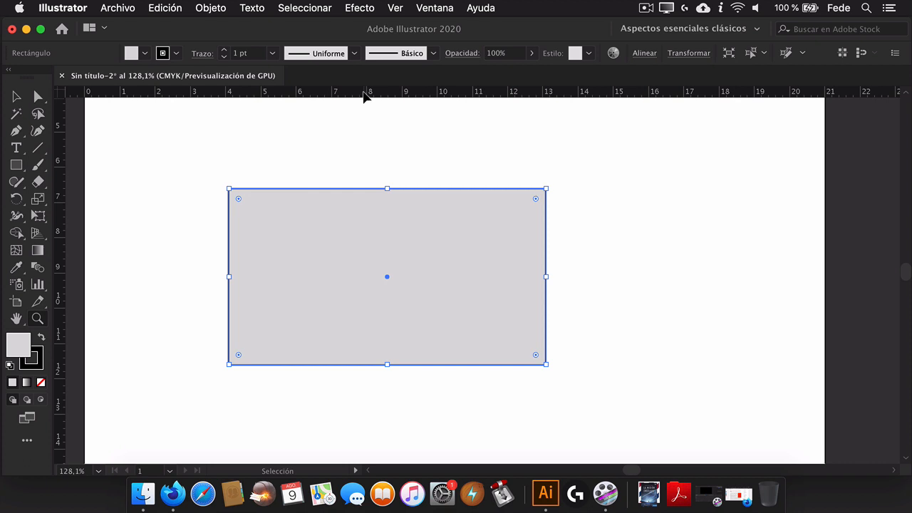
Switch the ruler units to millimetres, and set them back to centimetres
{"action": "right_click", "coordinate": [360, 94]}
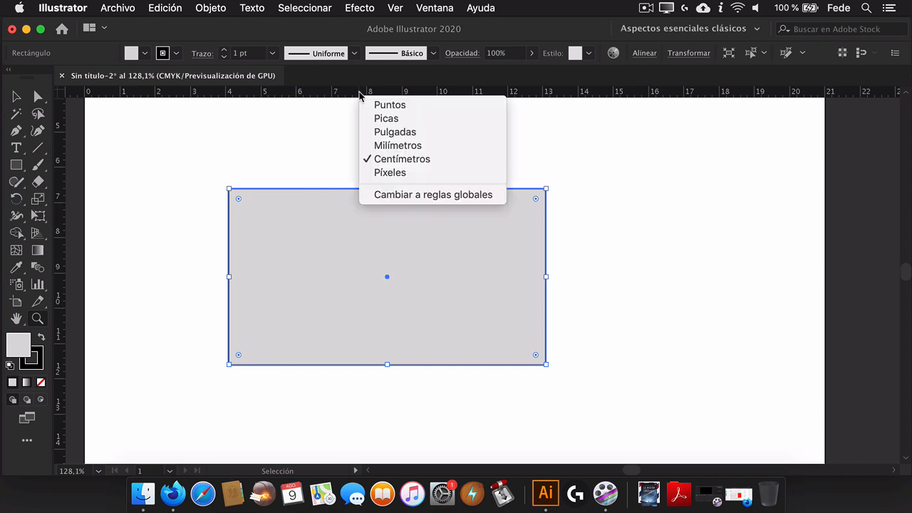
{"action": "left_click", "coordinate": [485, 32]}
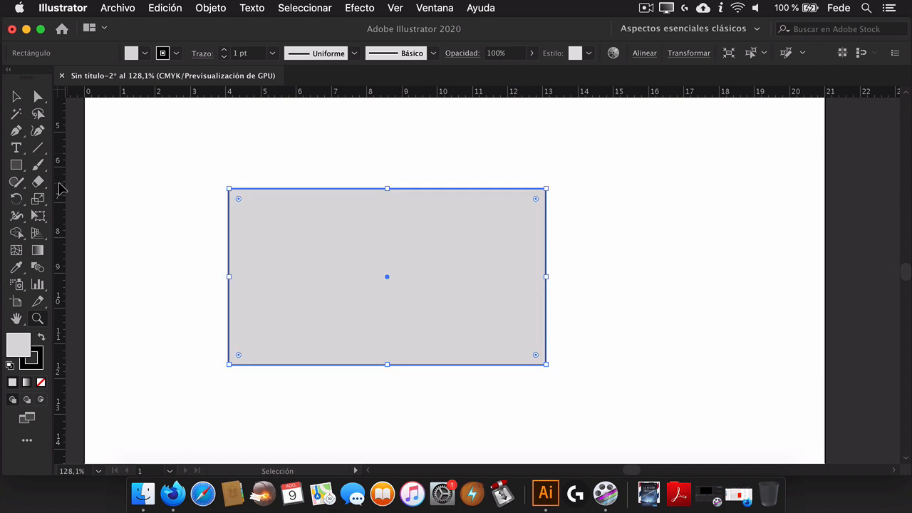
{"action": "right_click", "coordinate": [233, 96]}
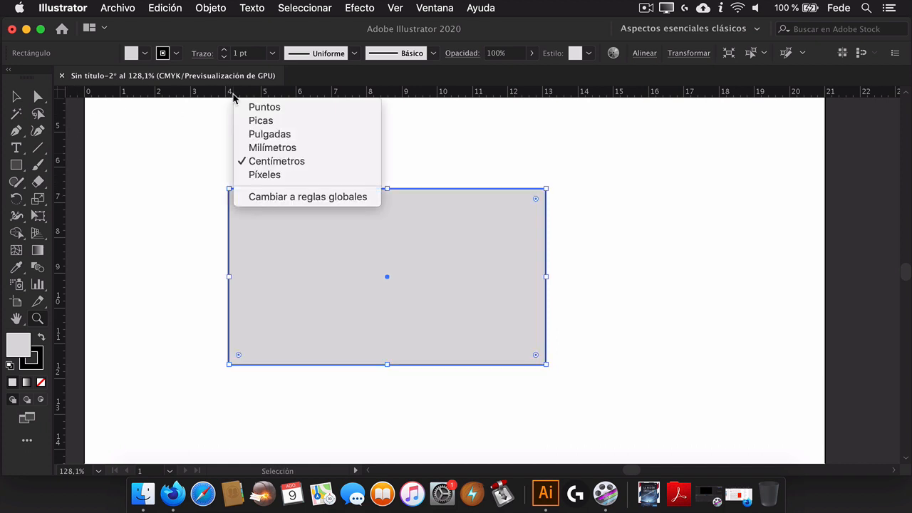
{"action": "left_click", "coordinate": [289, 149]}
{"action": "key", "text": "z"}
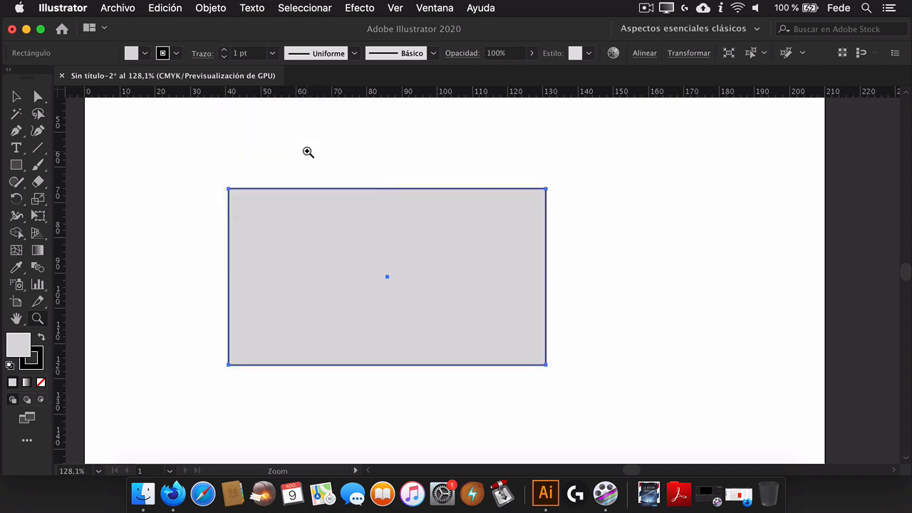
{"action": "right_click", "coordinate": [409, 98]}
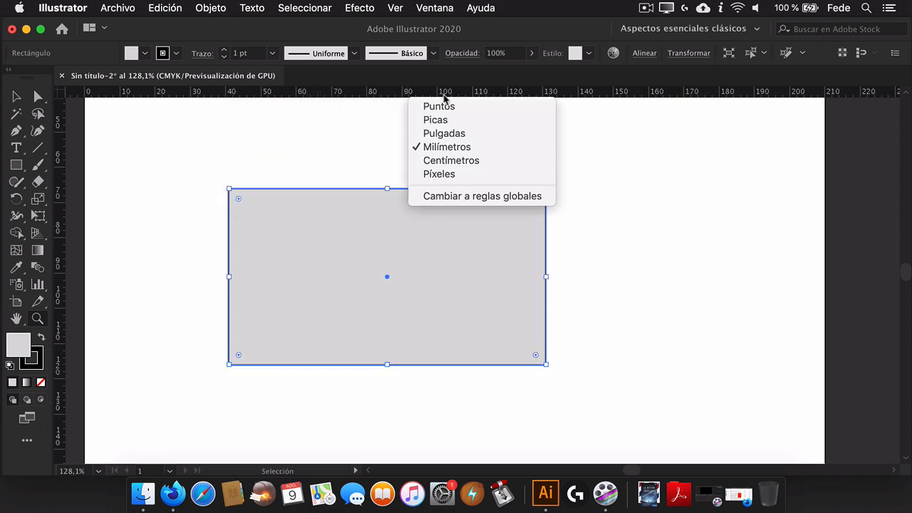
{"action": "left_click", "coordinate": [451, 160]}
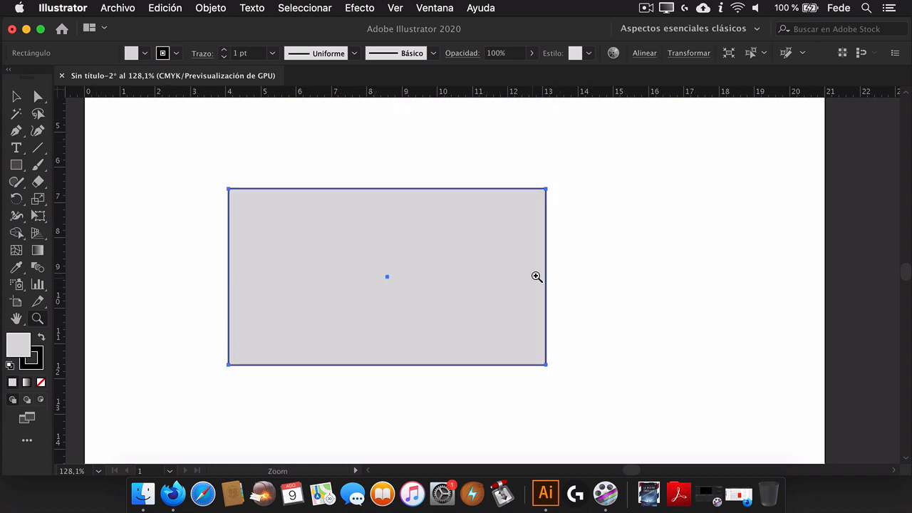
Add a second A4 artboard beside the first with the Artboard tool, and return to the Selection tool
{"action": "left_click_drag", "start_coordinate": [537, 277], "coordinate": [371, 317]}
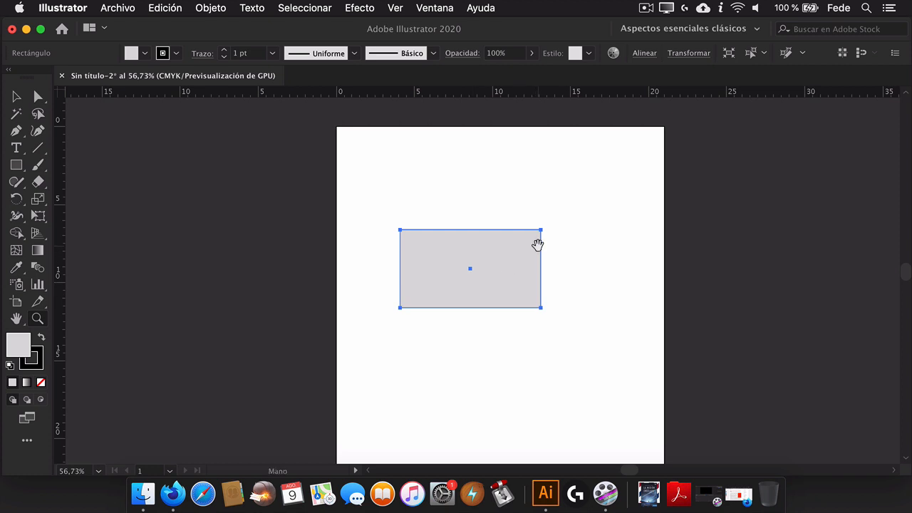
{"action": "left_click_drag", "start_coordinate": [537, 245], "coordinate": [375, 249]}
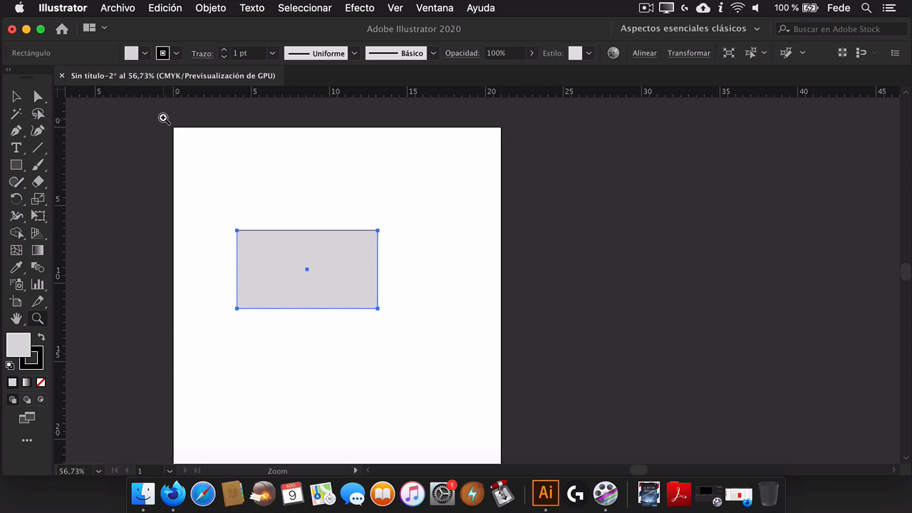
{"action": "key", "text": "v"}
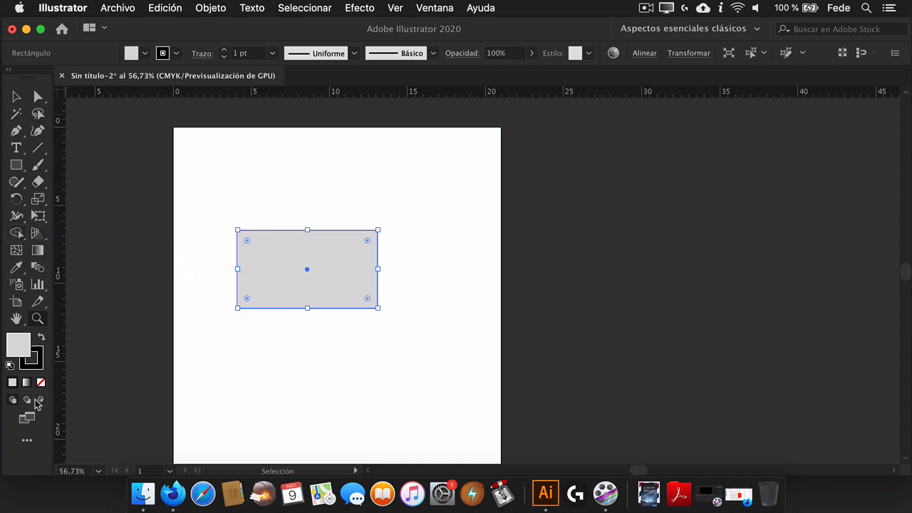
{"action": "left_click", "coordinate": [17, 303]}
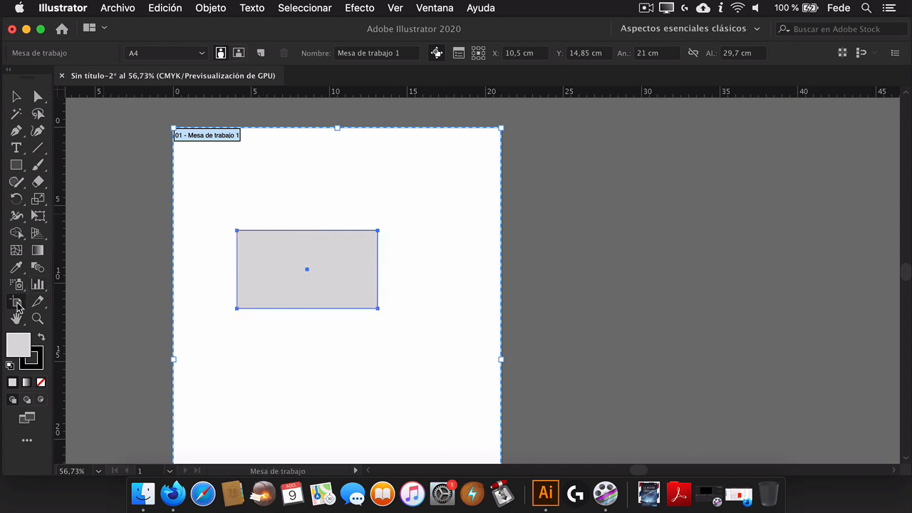
{"action": "left_click", "coordinate": [261, 57]}
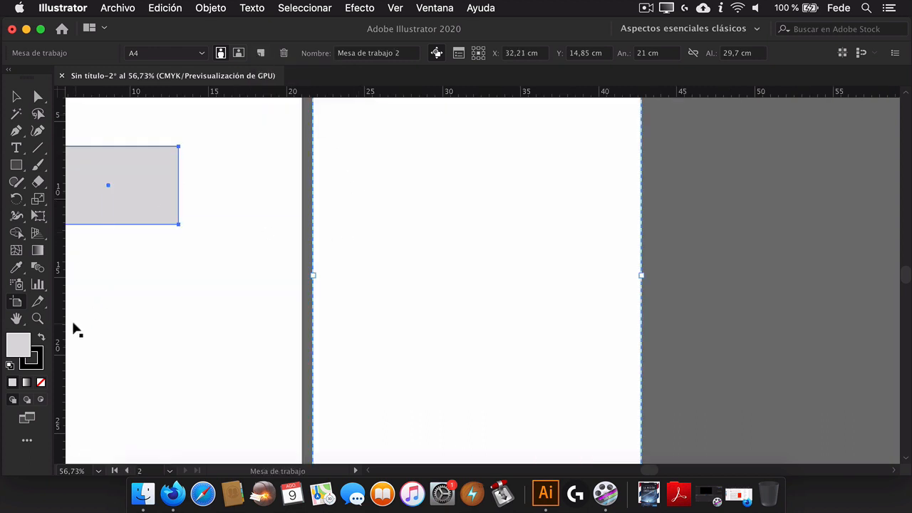
{"action": "key", "text": "z"}
{"action": "left_click", "coordinate": [322, 222], "text": "alt"}
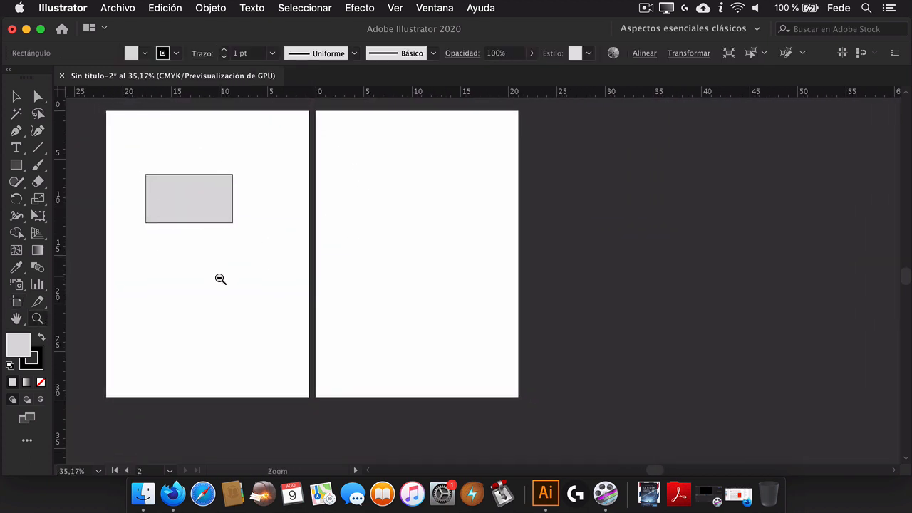
{"action": "left_click_drag", "start_coordinate": [285, 187], "coordinate": [381, 214]}
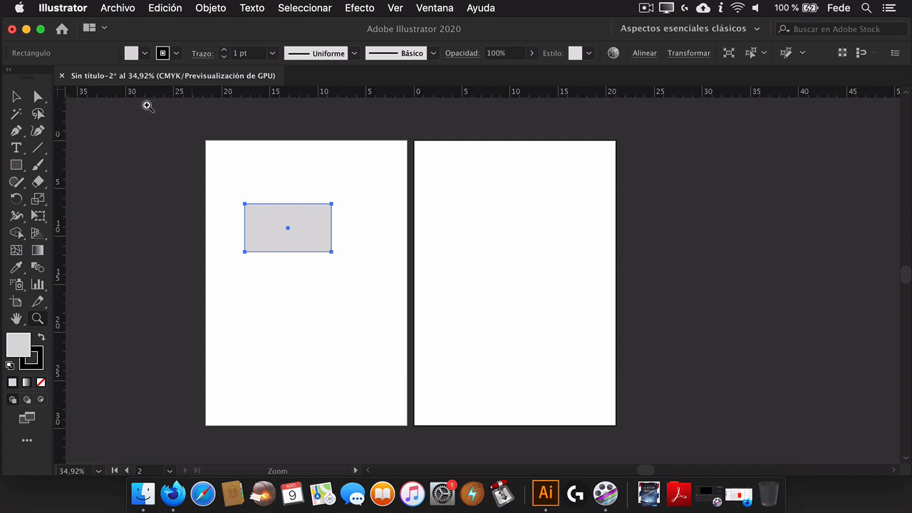
{"action": "key", "text": "v"}
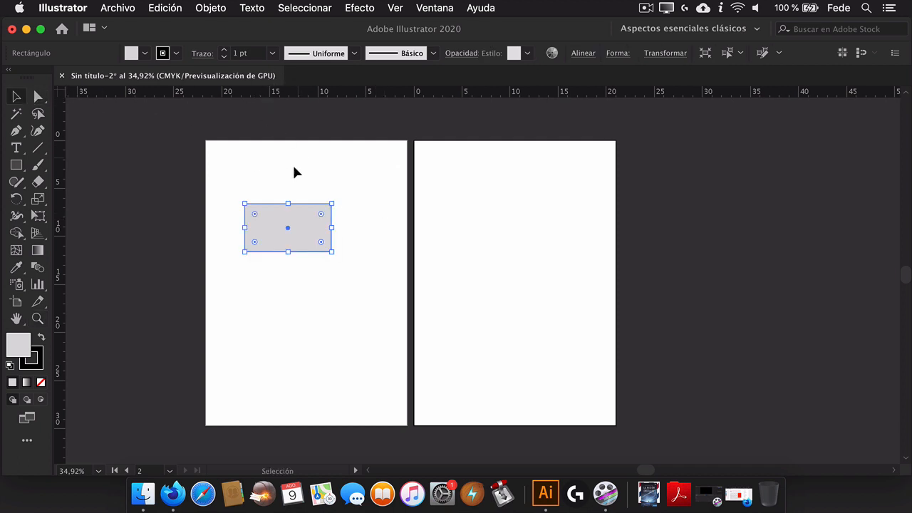
Activate the first and the second artboard in turn to examine where the ruler origin sits on each
{"action": "left_click", "coordinate": [278, 174]}
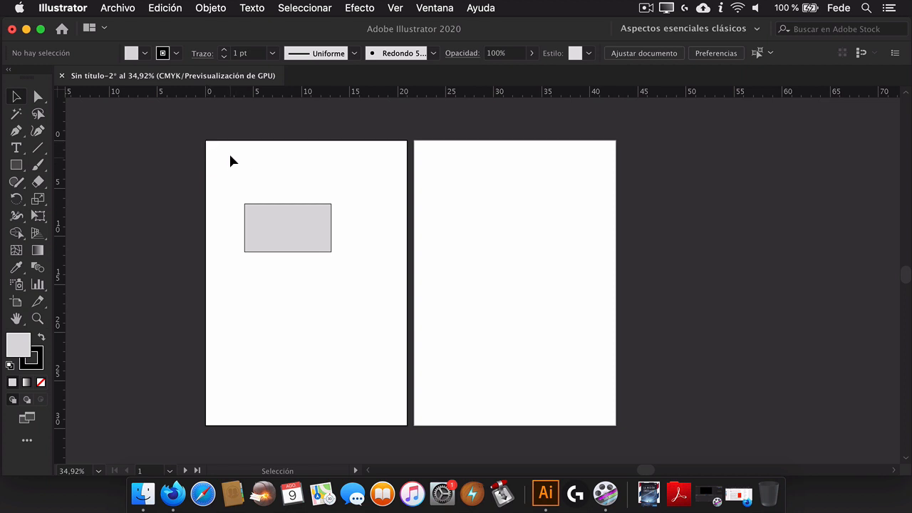
{"action": "left_click", "coordinate": [40, 318]}
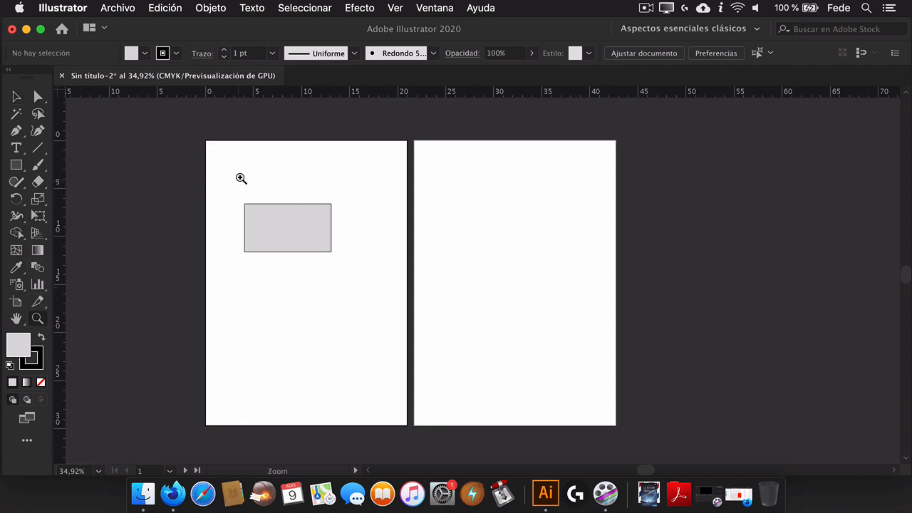
{"action": "left_click_drag", "start_coordinate": [229, 148], "coordinate": [347, 112]}
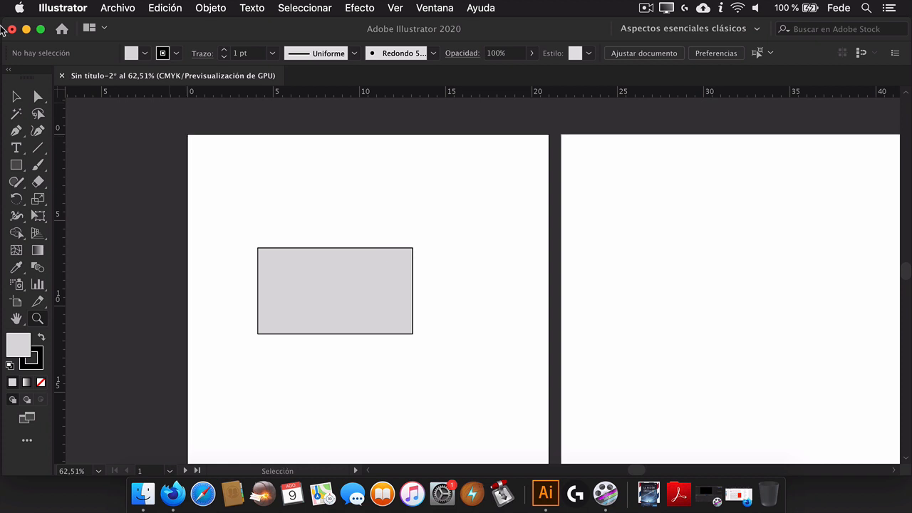
{"action": "left_click", "coordinate": [16, 96]}
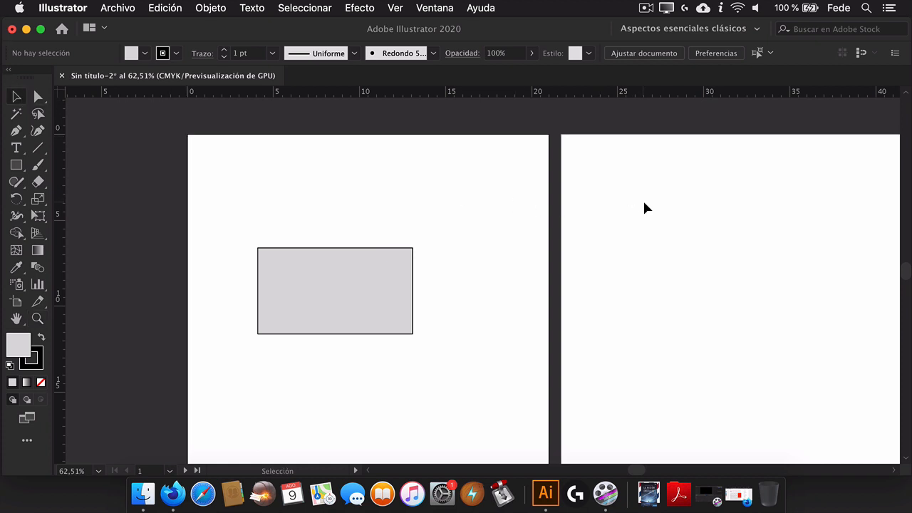
{"action": "scroll", "coordinate": [697, 214], "scroll_direction": "right", "scroll_amount": 5}
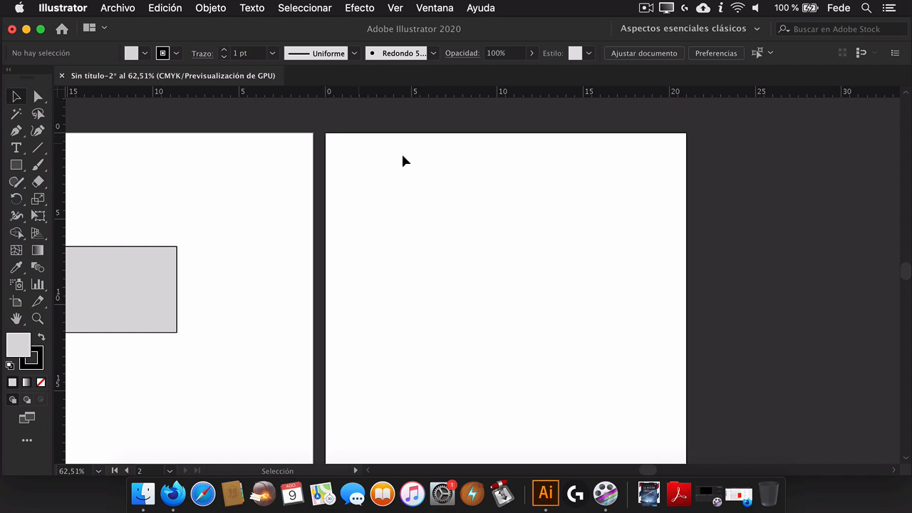
{"action": "left_click_drag", "start_coordinate": [437, 179], "coordinate": [610, 207]}
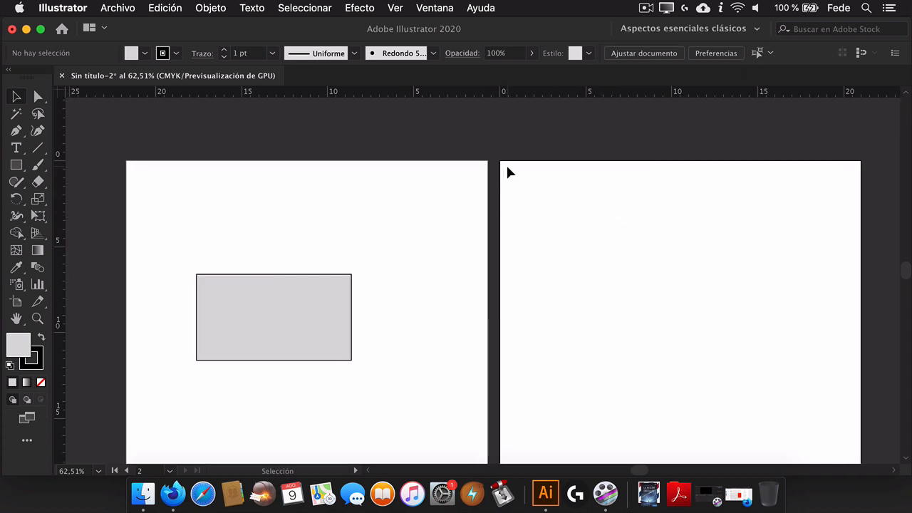
{"action": "left_click", "coordinate": [41, 318]}
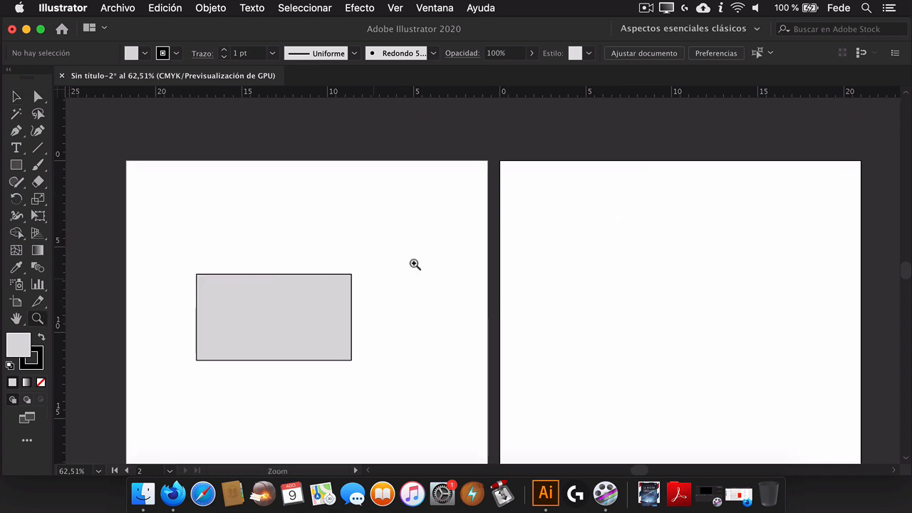
Change the rulers to global rulers shared by both artboards, and return to the Selection tool
{"action": "left_click", "coordinate": [396, 9]}
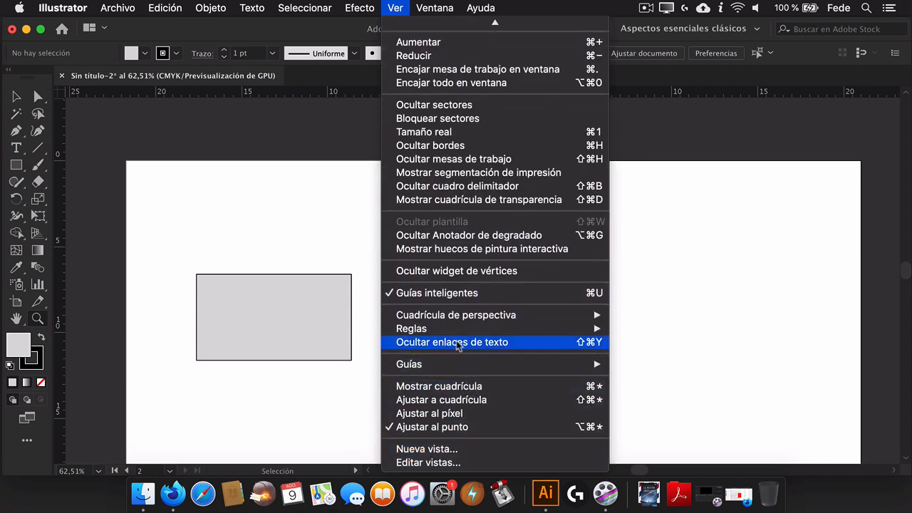
{"action": "mouse_move", "coordinate": [465, 329]}
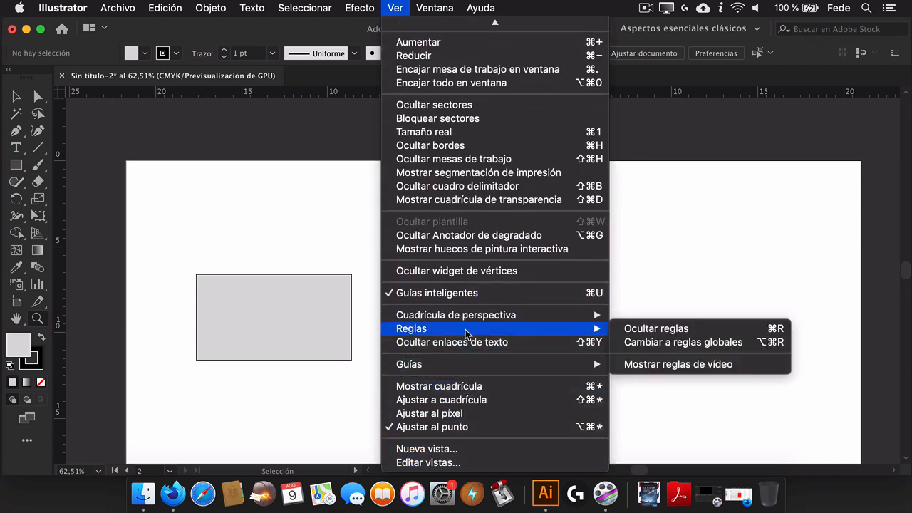
{"action": "left_click", "coordinate": [662, 344]}
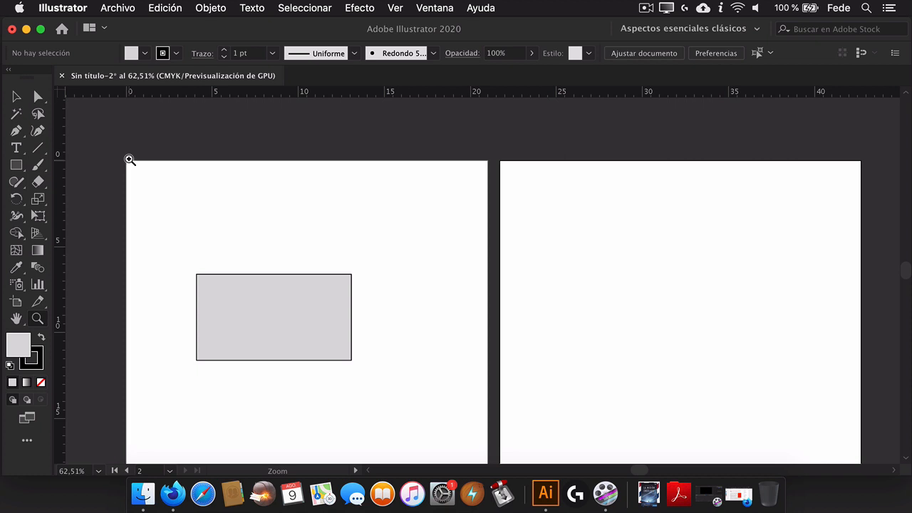
{"action": "left_click", "coordinate": [16, 97]}
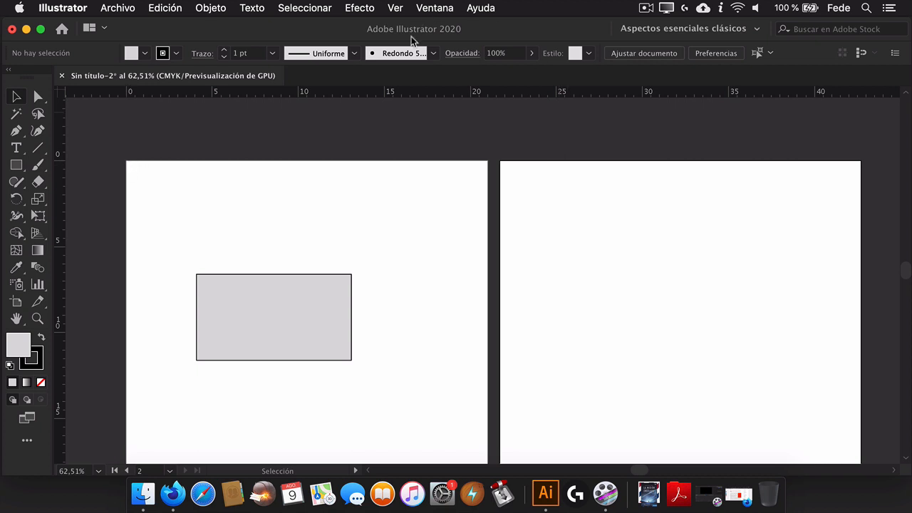
Change the rulers back to artboard rulers, and activate the first artboard
{"action": "left_click", "coordinate": [395, 8]}
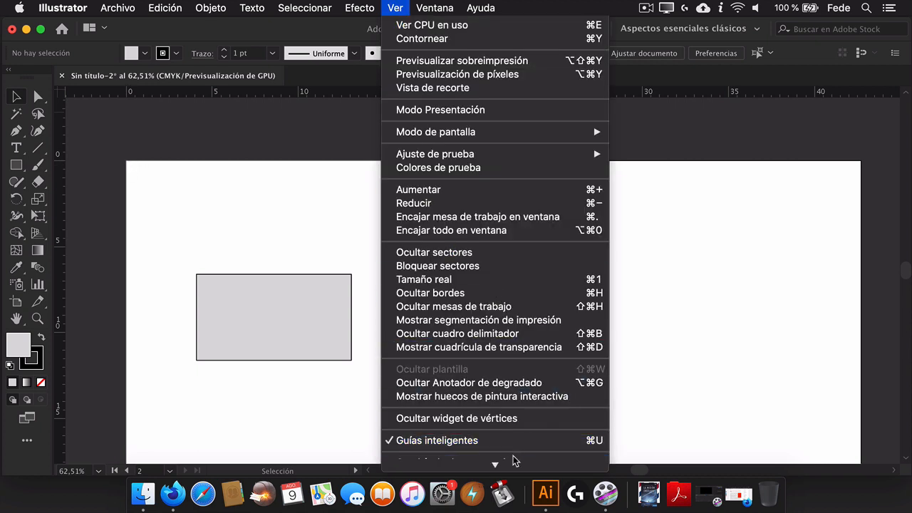
{"action": "mouse_move", "coordinate": [502, 472]}
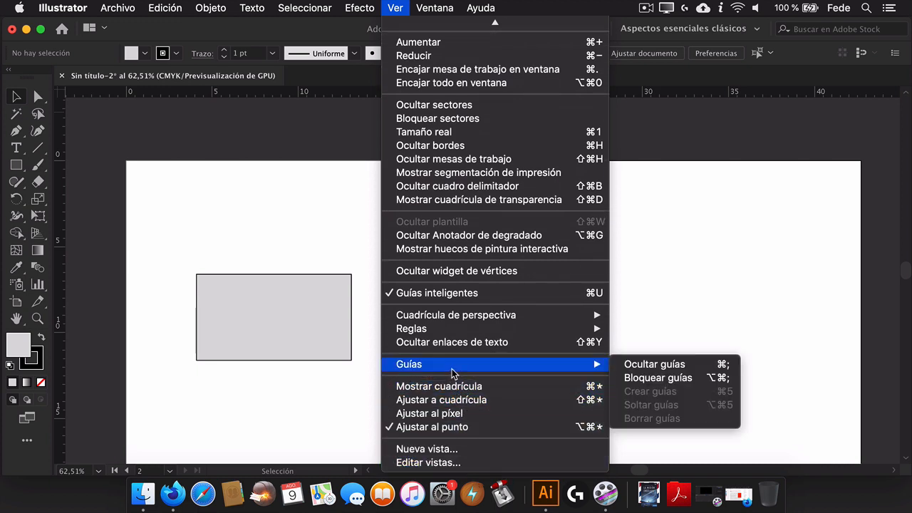
{"action": "mouse_move", "coordinate": [529, 335]}
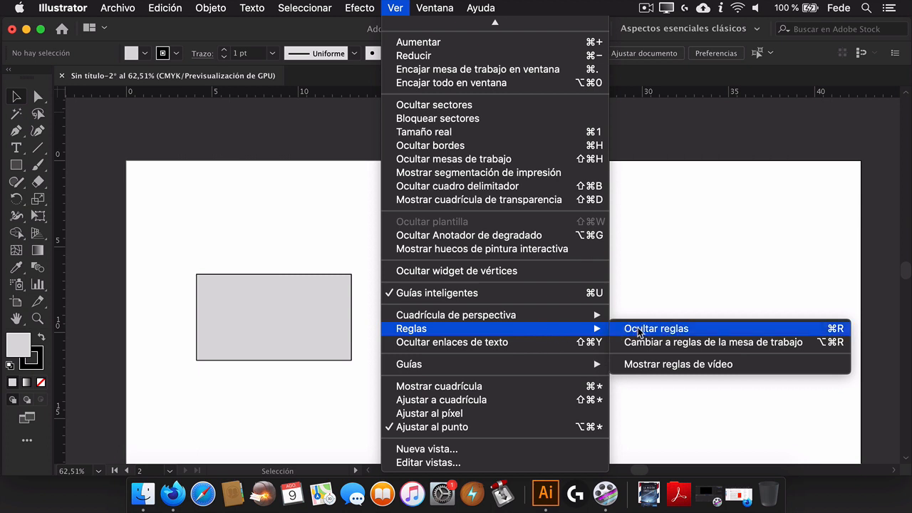
{"action": "left_click", "coordinate": [694, 343]}
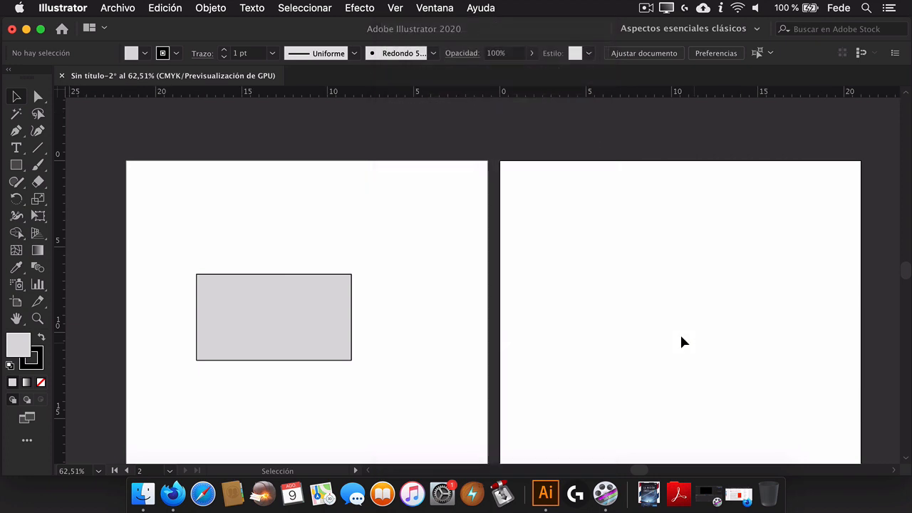
{"action": "left_click", "coordinate": [246, 240]}
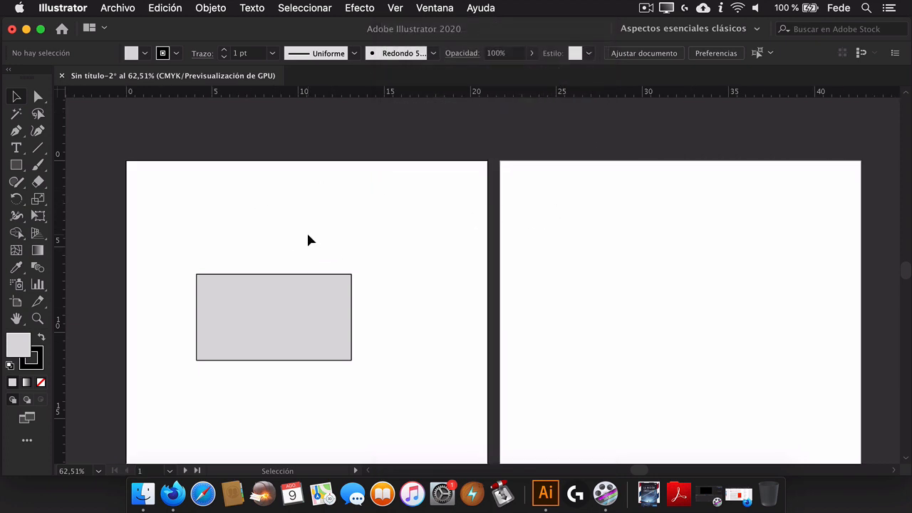
Delete the second artboard with the Artboard tool, and return to the Selection tool
{"action": "left_click", "coordinate": [38, 318]}
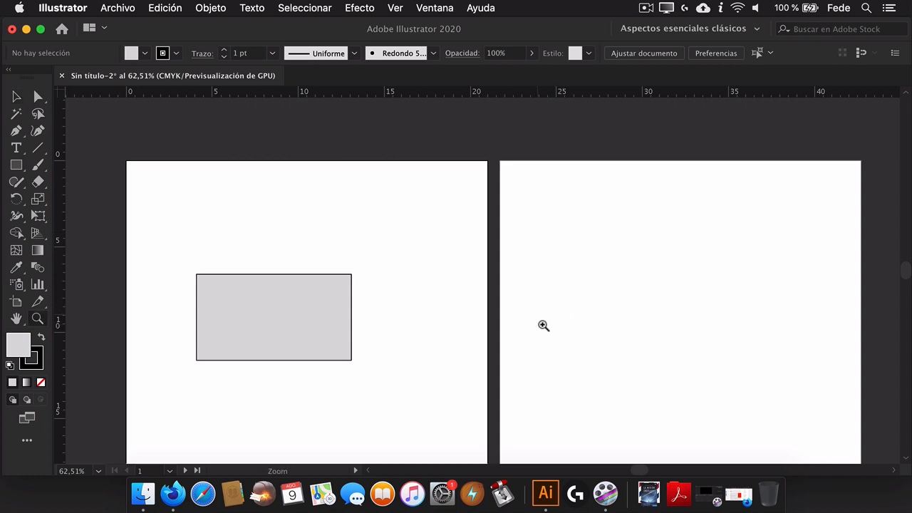
{"action": "left_click", "coordinate": [573, 334], "text": "alt"}
{"action": "left_click_drag", "start_coordinate": [535, 346], "coordinate": [498, 238]}
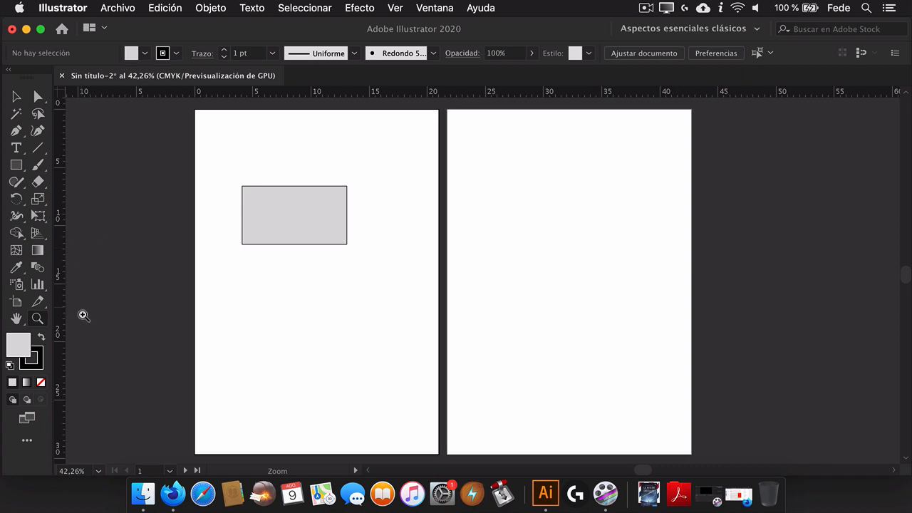
{"action": "left_click", "coordinate": [17, 302]}
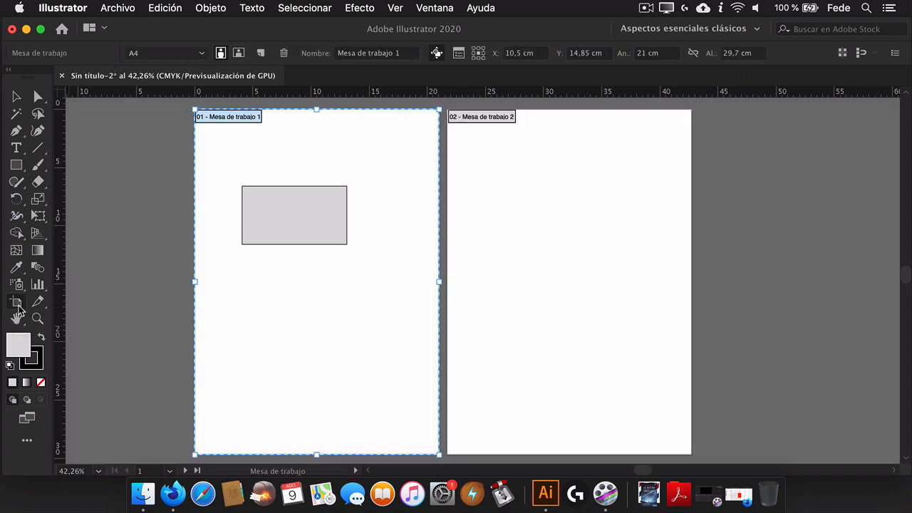
{"action": "left_click", "coordinate": [494, 217]}
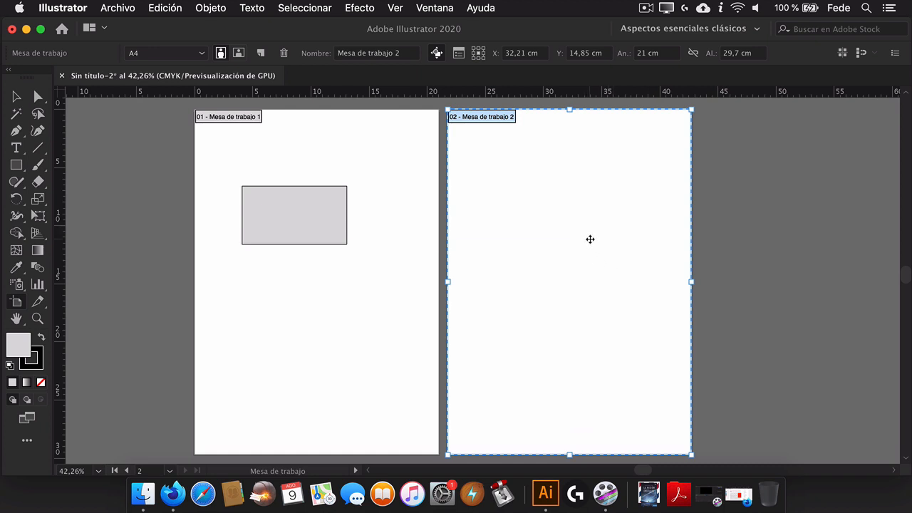
{"action": "left_click", "coordinate": [284, 52]}
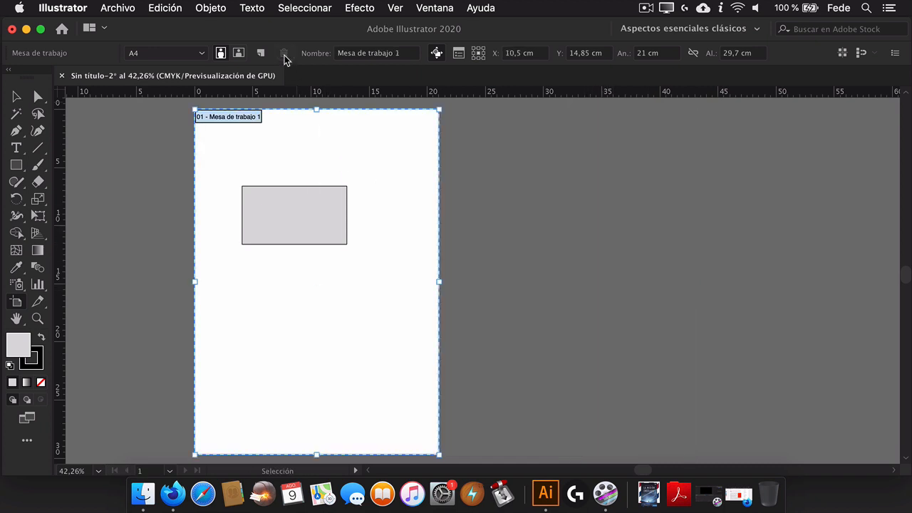
{"action": "key", "text": "Escape"}
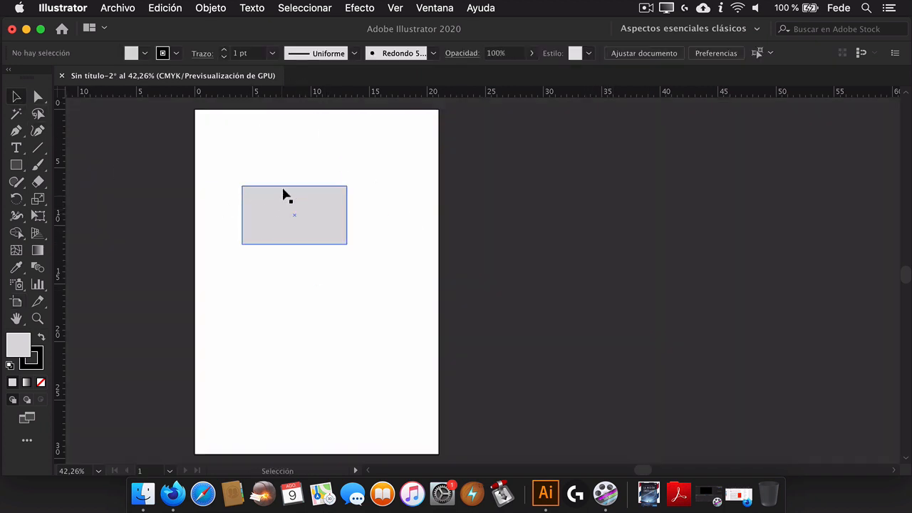
Move the grey rectangle to about 3 cm from the artboard's left edge and 4 cm from its top, and place the ruler origin at the rectangle's top-left corner
{"action": "left_click_drag", "start_coordinate": [305, 167], "coordinate": [397, 173]}
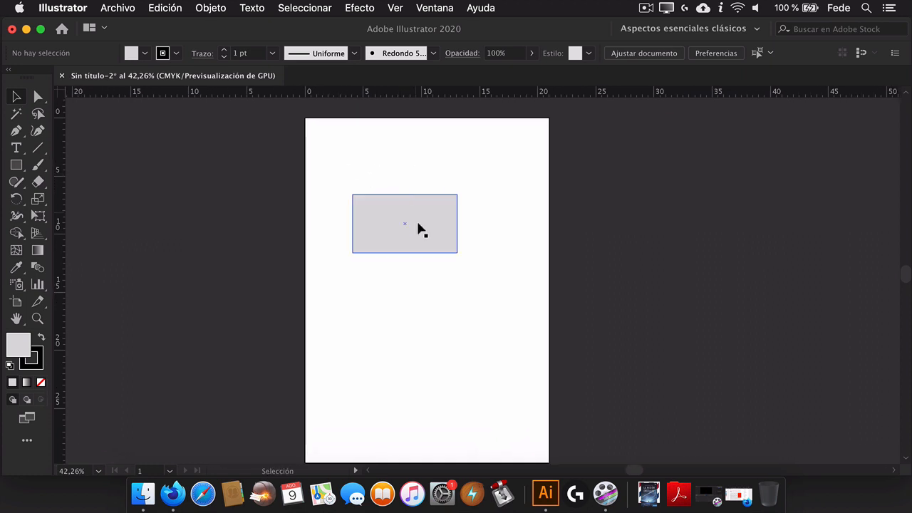
{"action": "left_click_drag", "start_coordinate": [407, 227], "coordinate": [590, 178]}
{"action": "left_click", "coordinate": [38, 318]}
{"action": "left_click_drag", "start_coordinate": [432, 173], "coordinate": [392, 207]}
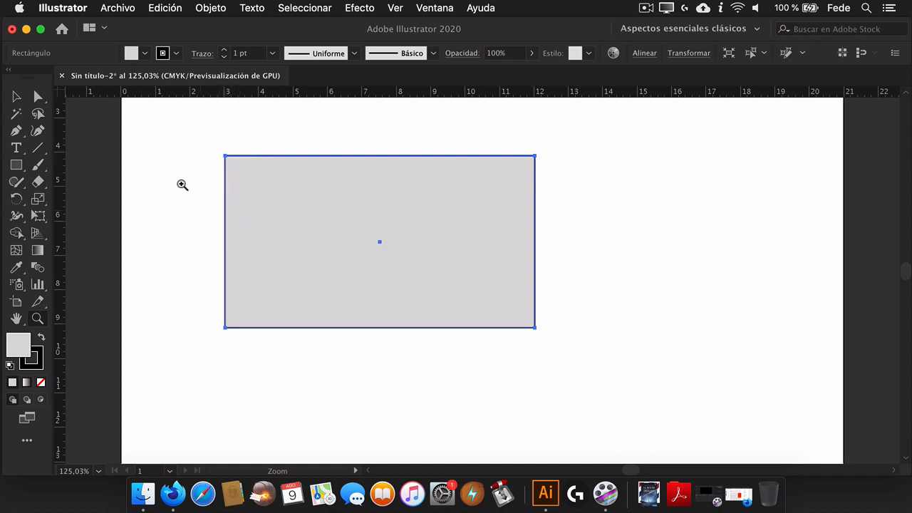
{"action": "key", "text": "v"}
{"action": "key", "text": "super"}
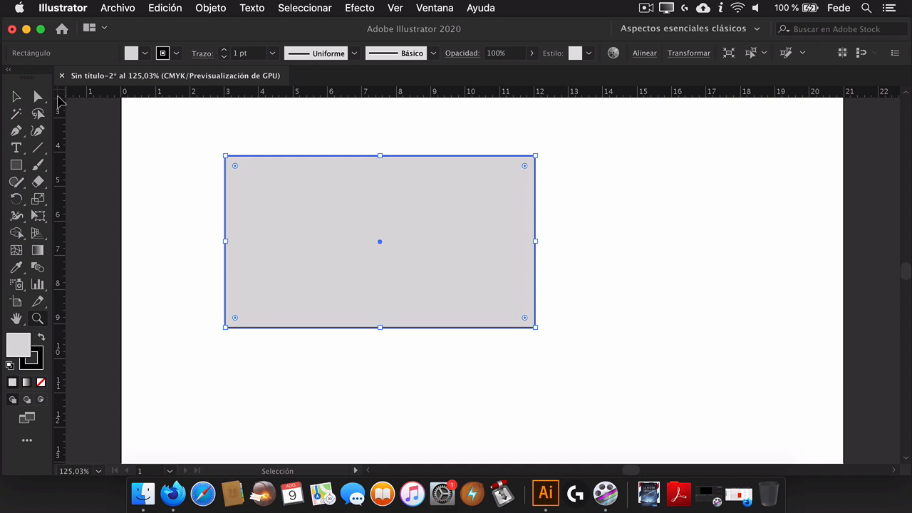
{"action": "left_click_drag", "start_coordinate": [61, 97], "coordinate": [227, 158]}
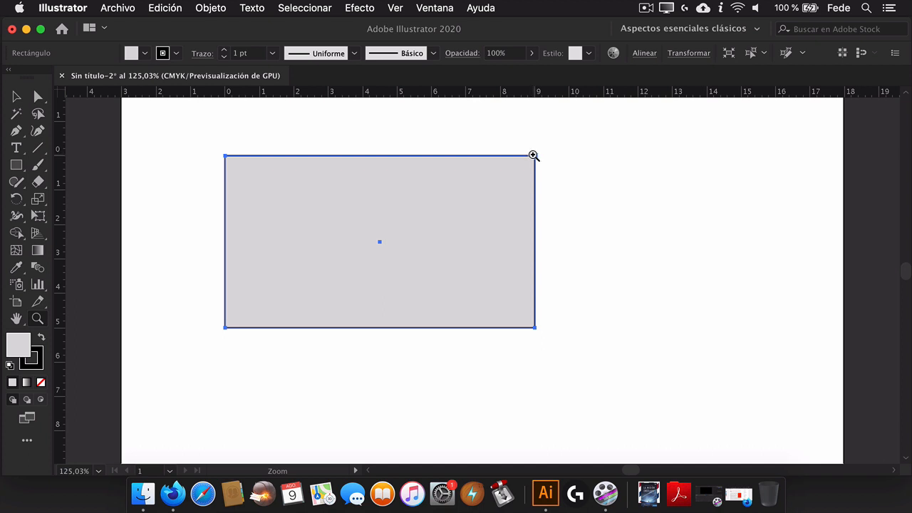
Check the rectangle's top-right corner against the rulers, and measure its width along the top edge with the Measure tool
{"action": "left_click_drag", "start_coordinate": [539, 159], "coordinate": [718, 127]}
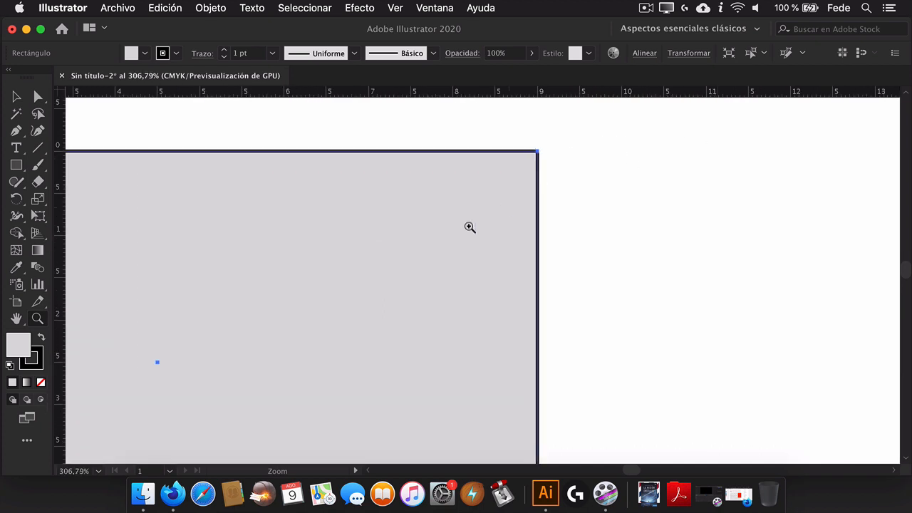
{"action": "key", "text": "space"}
{"action": "left_click_drag", "start_coordinate": [434, 262], "coordinate": [760, 250]}
{"action": "left_click_drag", "start_coordinate": [386, 258], "coordinate": [392, 215]}
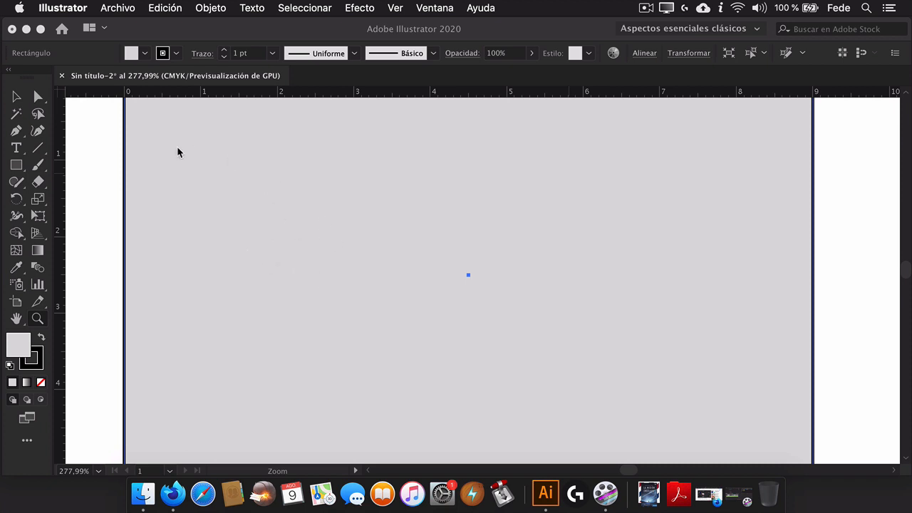
{"action": "left_click", "coordinate": [18, 273]}
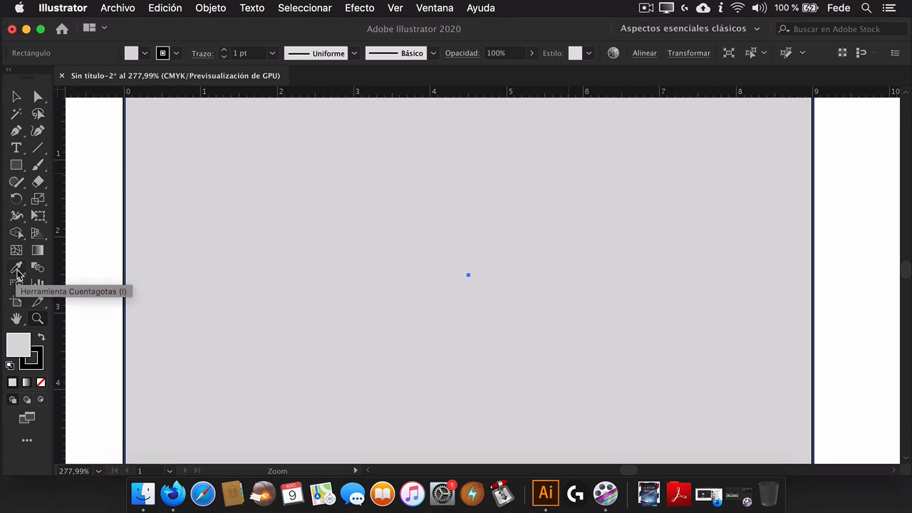
{"action": "left_click", "coordinate": [19, 273]}
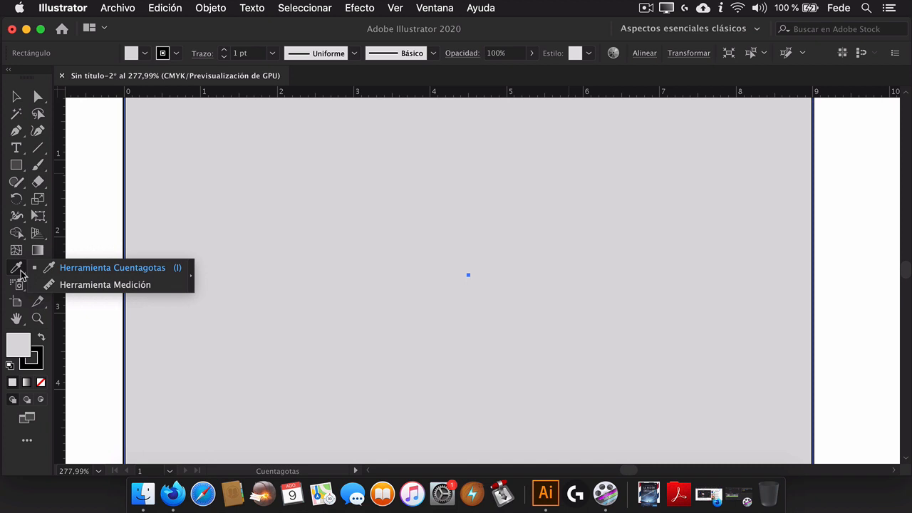
{"action": "left_click", "coordinate": [77, 285]}
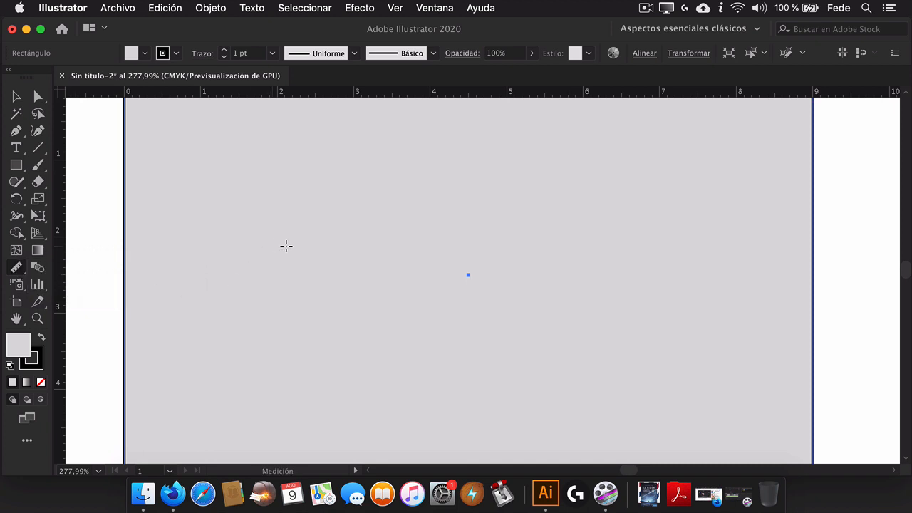
{"action": "left_click_drag", "start_coordinate": [428, 134], "coordinate": [423, 254]}
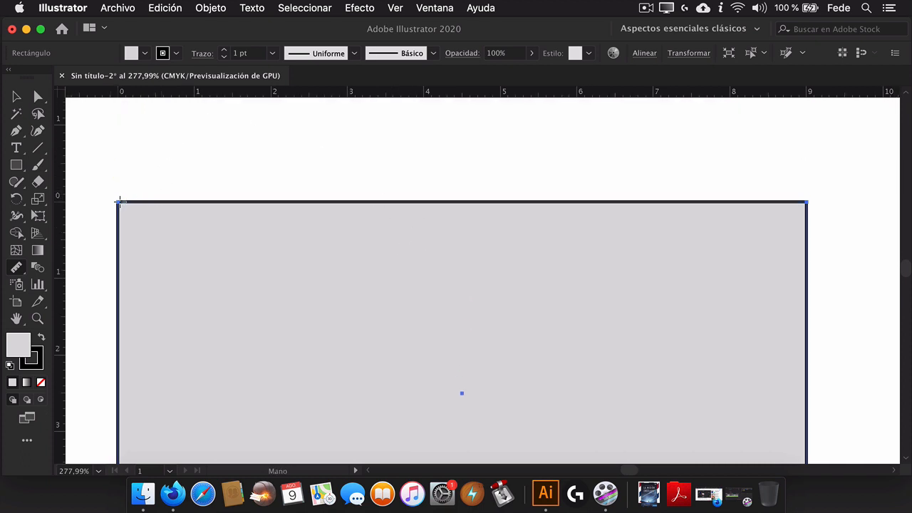
{"action": "left_click_drag", "start_coordinate": [120, 201], "coordinate": [807, 201]}
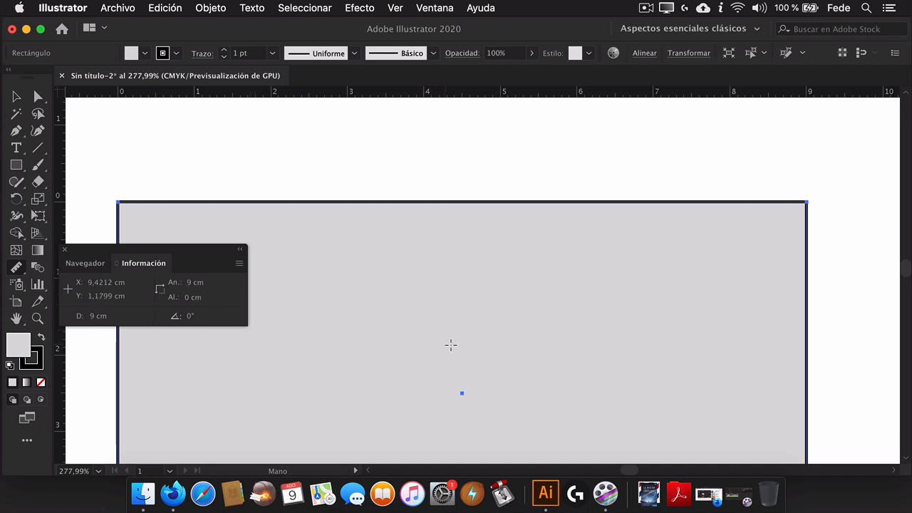
Measure the rectangle's height from its top edge to its bottom edge, and close the measurement information
{"action": "scroll", "coordinate": [450, 345], "scroll_direction": "down", "scroll_amount": 5}
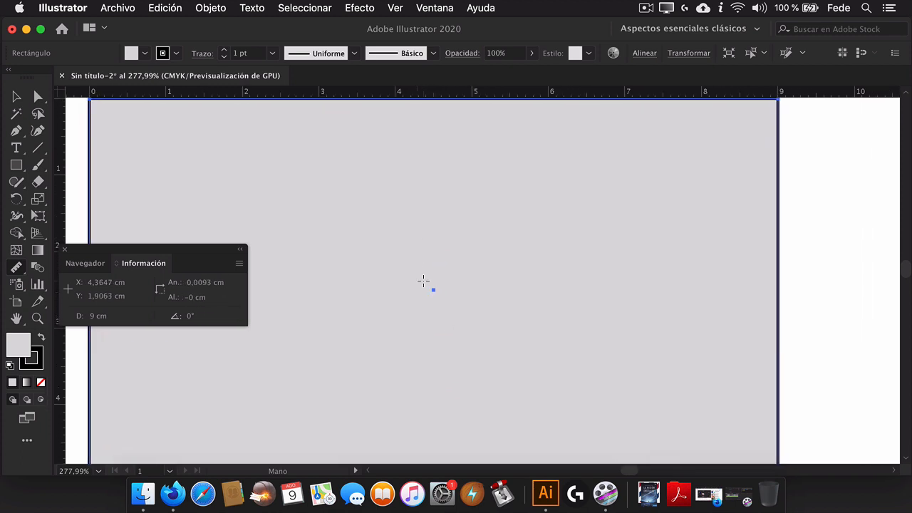
{"action": "key", "text": "v"}
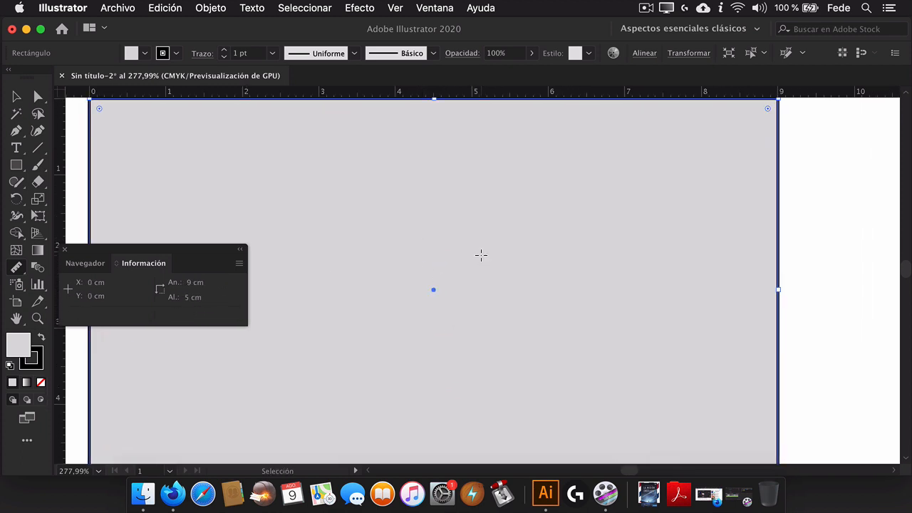
{"action": "key", "text": "super+minus"}
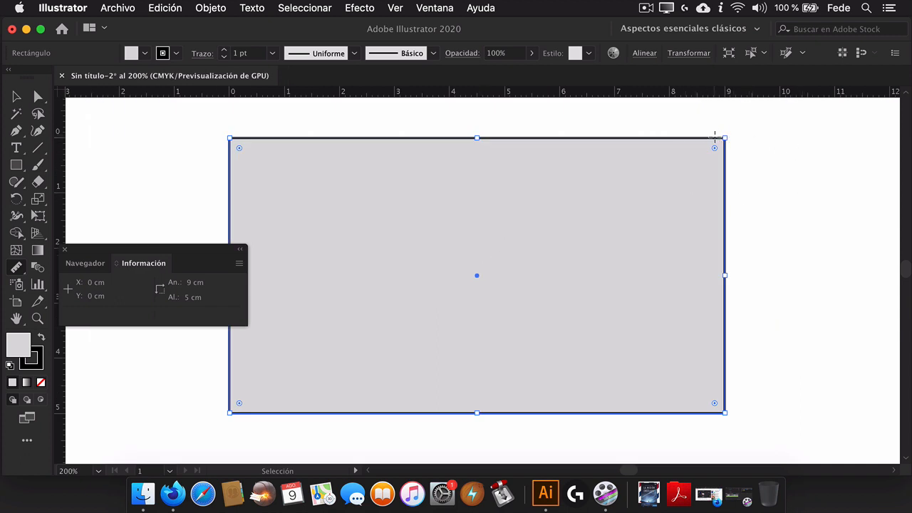
{"action": "left_click_drag", "start_coordinate": [713, 138], "coordinate": [715, 414]}
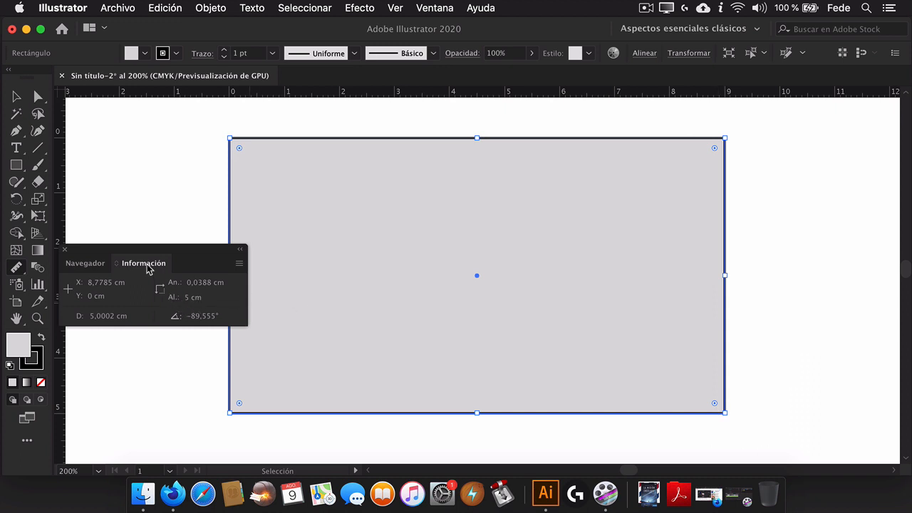
{"action": "left_click", "coordinate": [65, 250]}
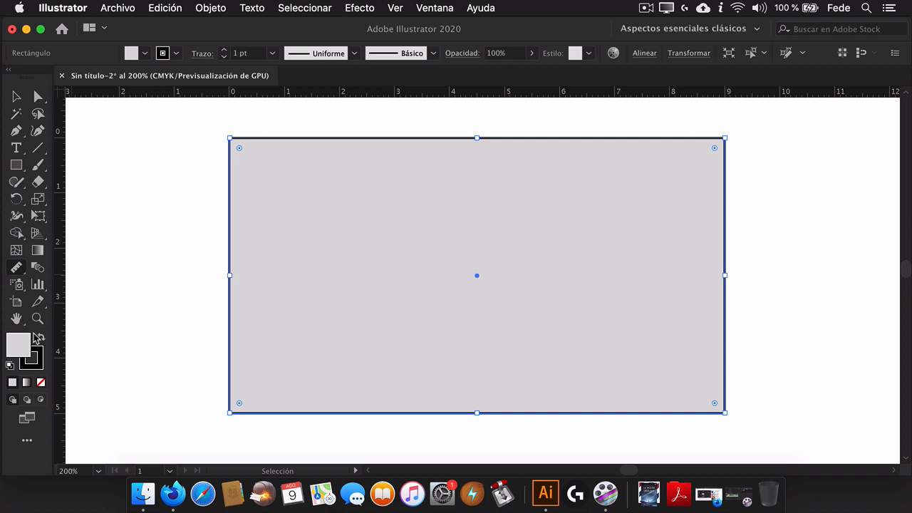
Show the Transform panel, move it off most of the rectangle, and return to the Selection tool
{"action": "left_click", "coordinate": [434, 8]}
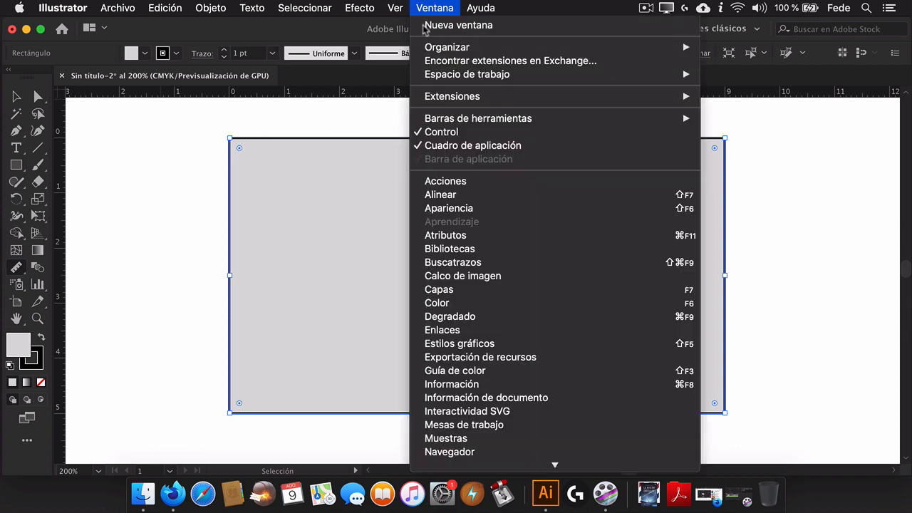
{"action": "mouse_move", "coordinate": [552, 470]}
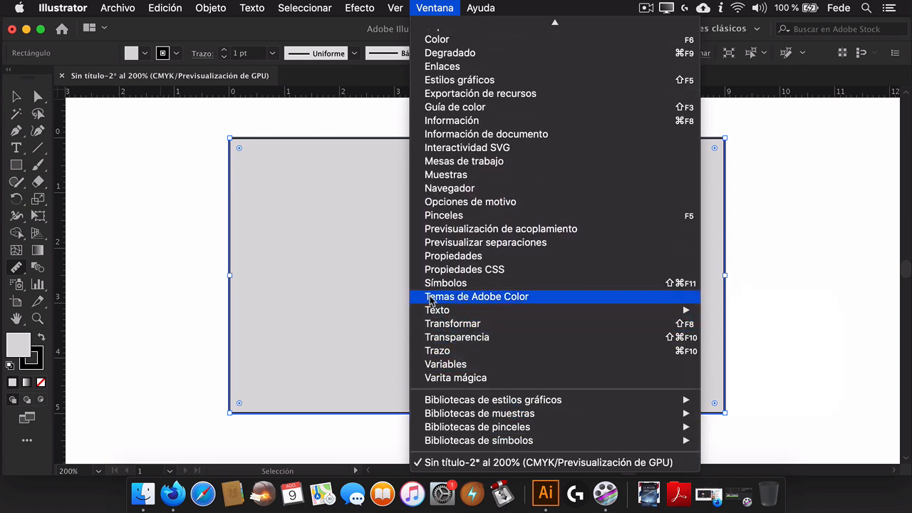
{"action": "left_click", "coordinate": [468, 329]}
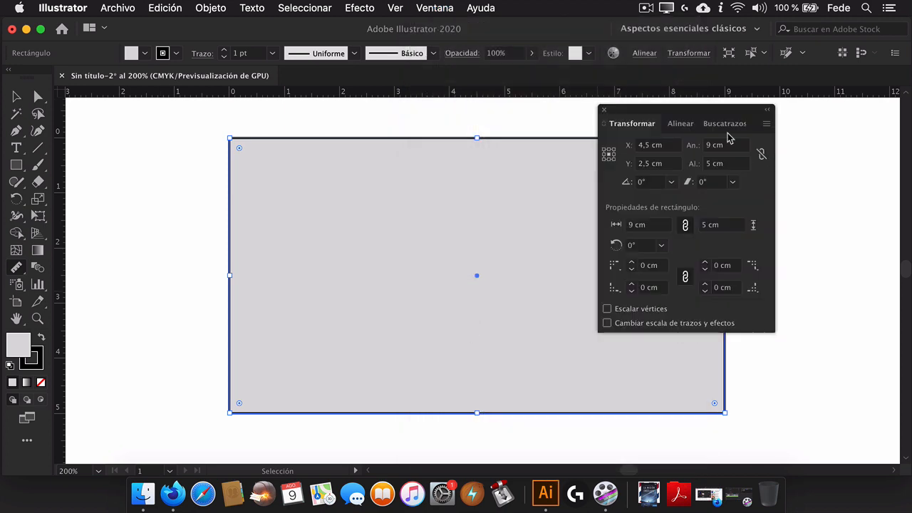
{"action": "left_click_drag", "start_coordinate": [654, 112], "coordinate": [767, 125]}
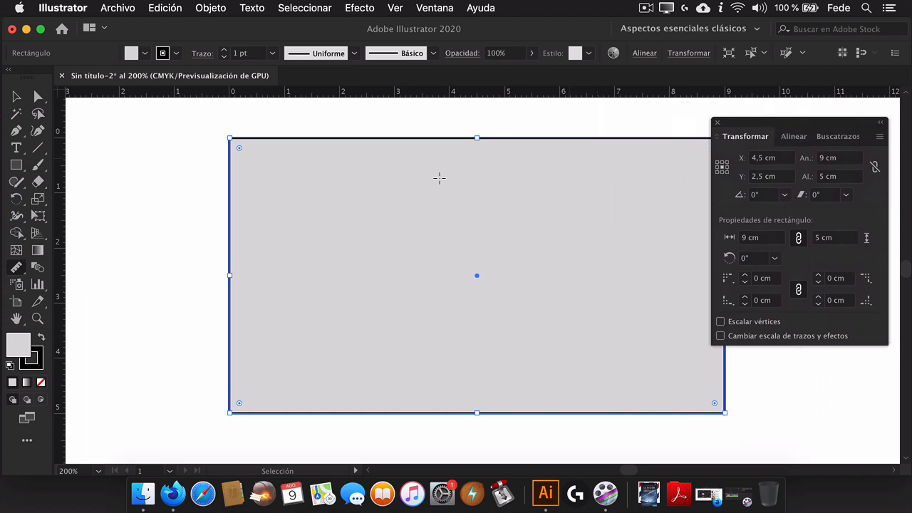
{"action": "left_click", "coordinate": [19, 102]}
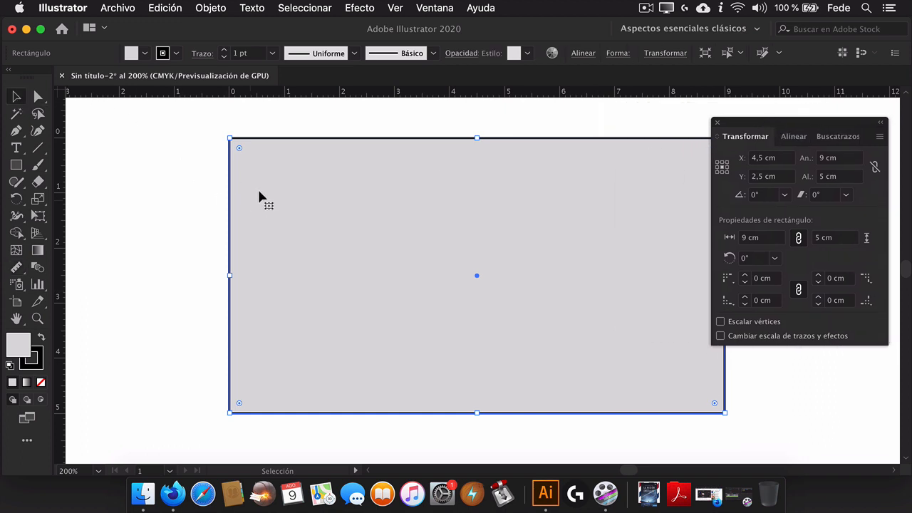
Set the rectangle's width to 15 cm in the Transform panel
{"action": "left_click", "coordinate": [823, 158]}
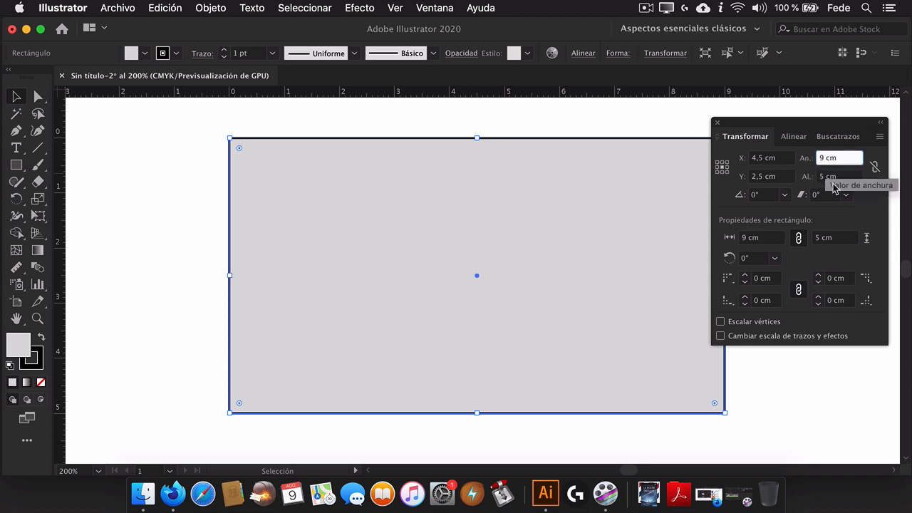
{"action": "left_click", "coordinate": [748, 238]}
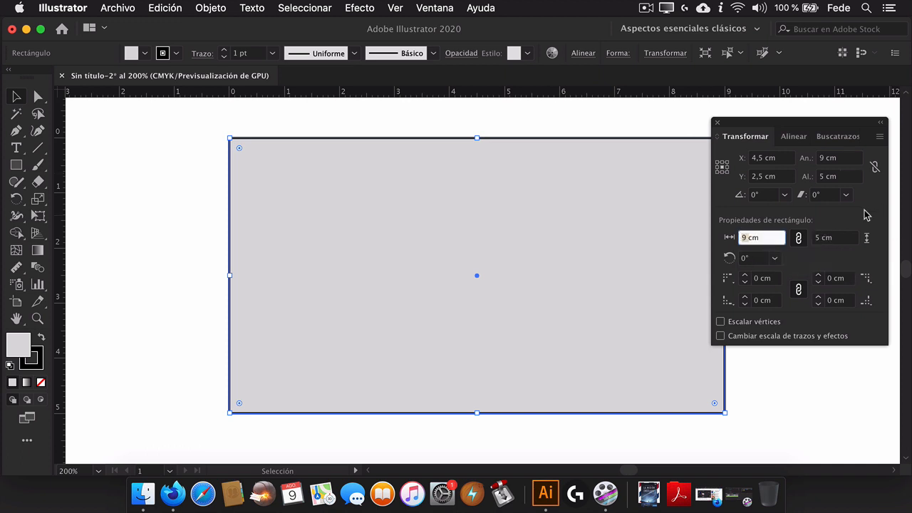
{"action": "left_click", "coordinate": [824, 158]}
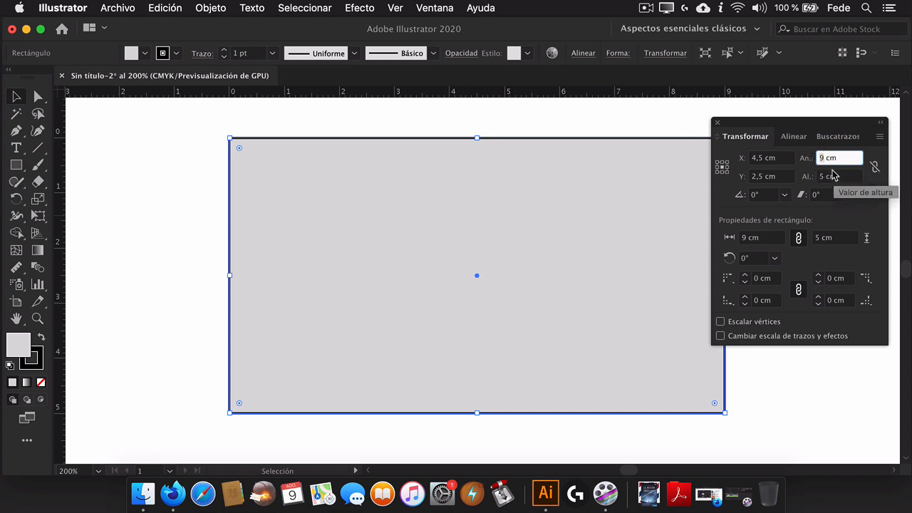
{"action": "key", "text": "BackSpace"}
{"action": "type", "text": "15"}
{"action": "key", "text": "Return"}
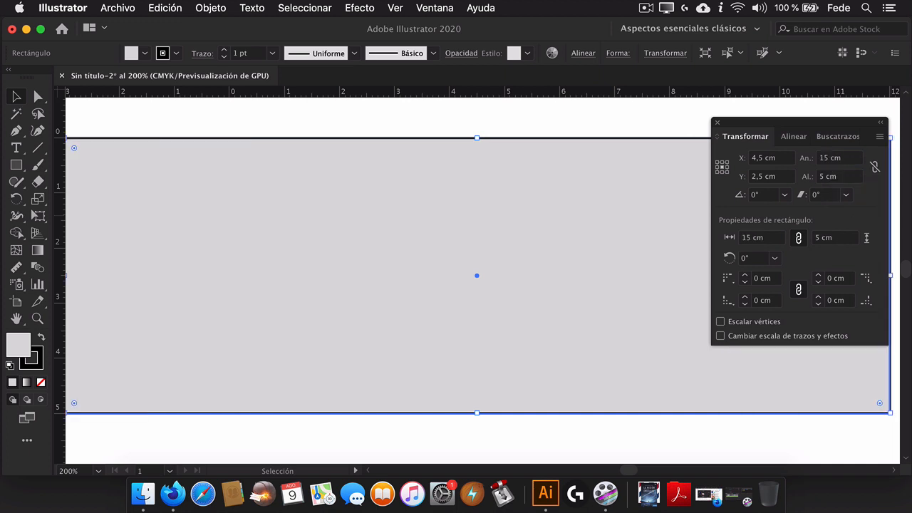
Set the rectangle's width to 9 cm in the Transform panel
{"action": "left_click", "coordinate": [38, 318]}
{"action": "left_click", "coordinate": [453, 239], "text": "alt"}
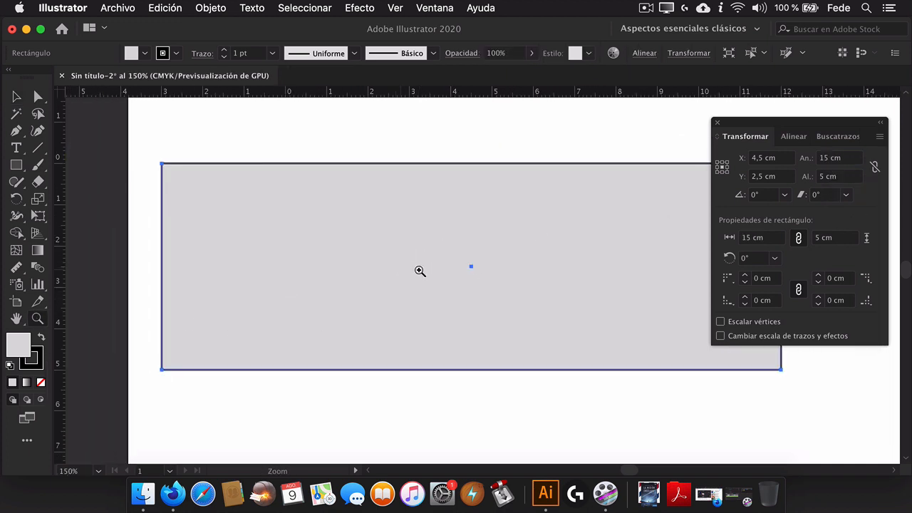
{"action": "left_click_drag", "start_coordinate": [539, 253], "coordinate": [501, 263]}
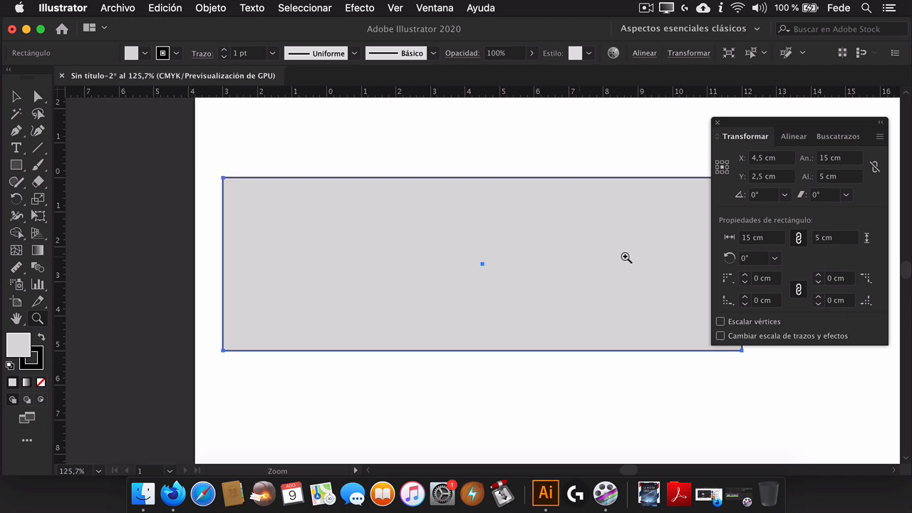
{"action": "left_click", "coordinate": [826, 162]}
{"action": "left_click", "coordinate": [828, 161]}
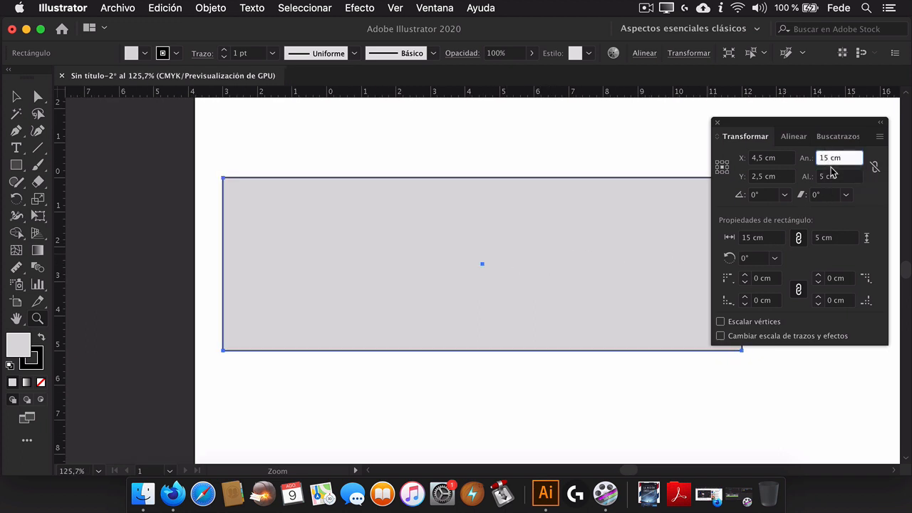
{"action": "type", "text": "9"}
{"action": "key", "text": "Return"}
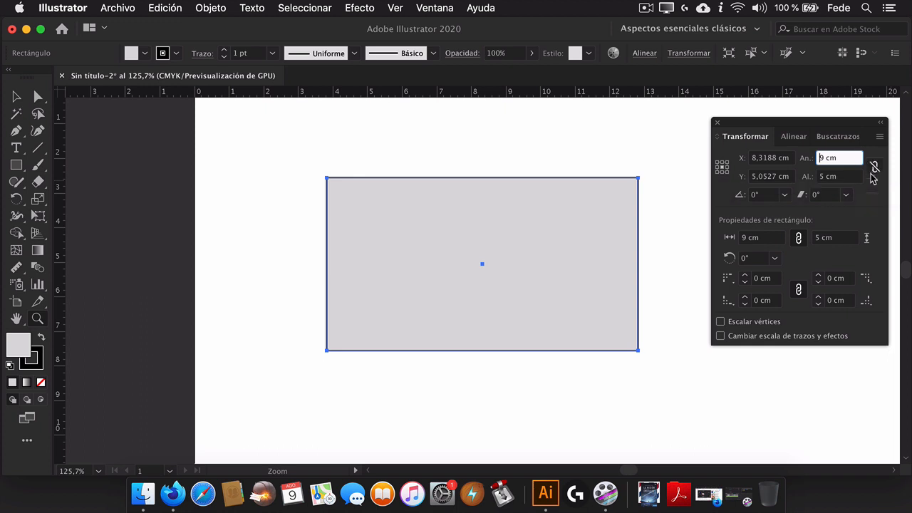
Link the rectangle's width and height in the Transform panel so they scale proportionally
{"action": "key", "text": "Tab"}
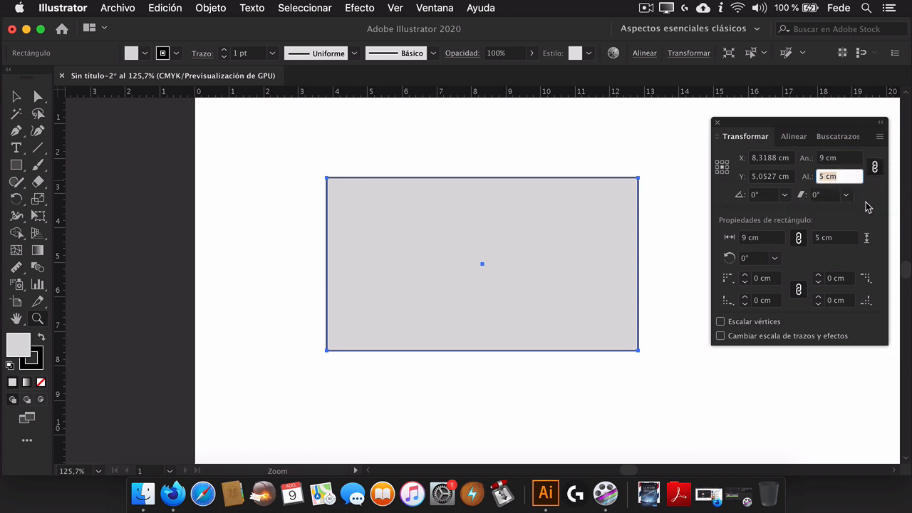
{"action": "left_click", "coordinate": [875, 168]}
Try a width of 15 cm on the rectangle with its proportions linked, and undo the resize
{"action": "left_click", "coordinate": [825, 157]}
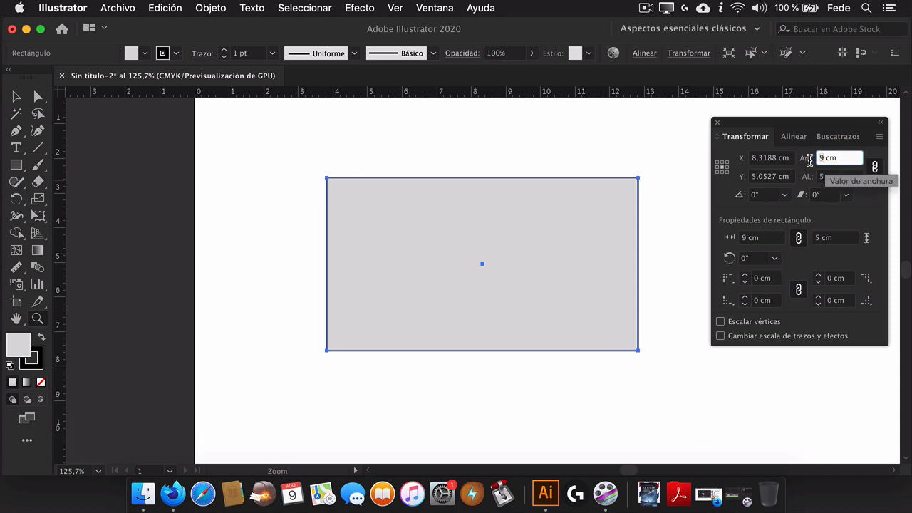
{"action": "key", "text": "BackSpace"}
{"action": "type", "text": "1"}
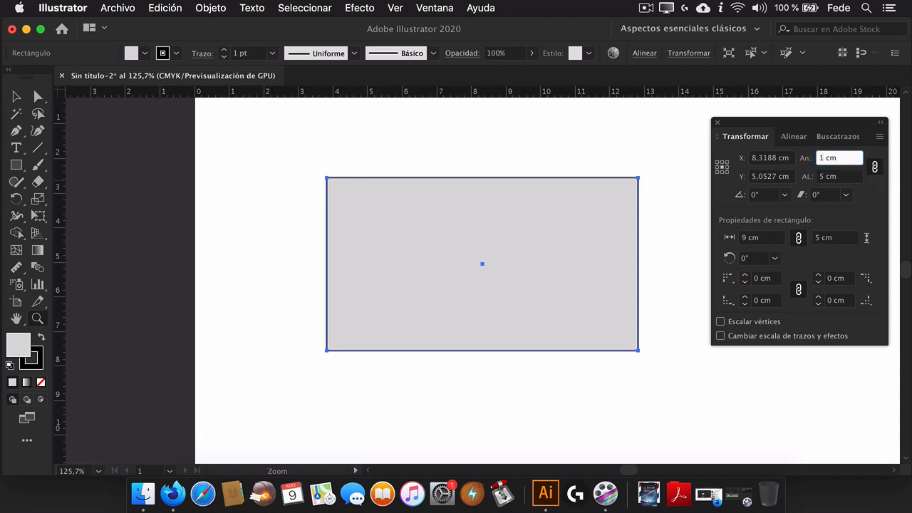
{"action": "type", "text": "5"}
{"action": "key", "text": "Return"}
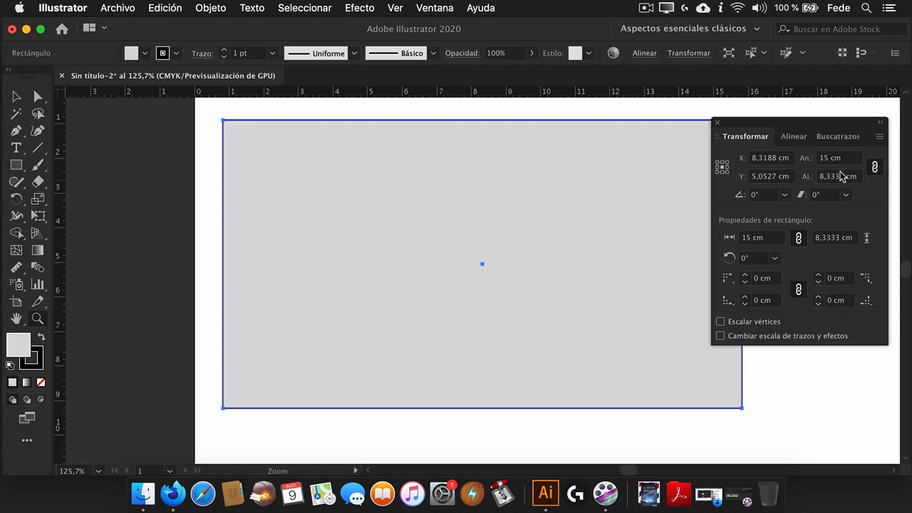
{"action": "key", "text": "v"}
{"action": "key", "text": "super+z"}
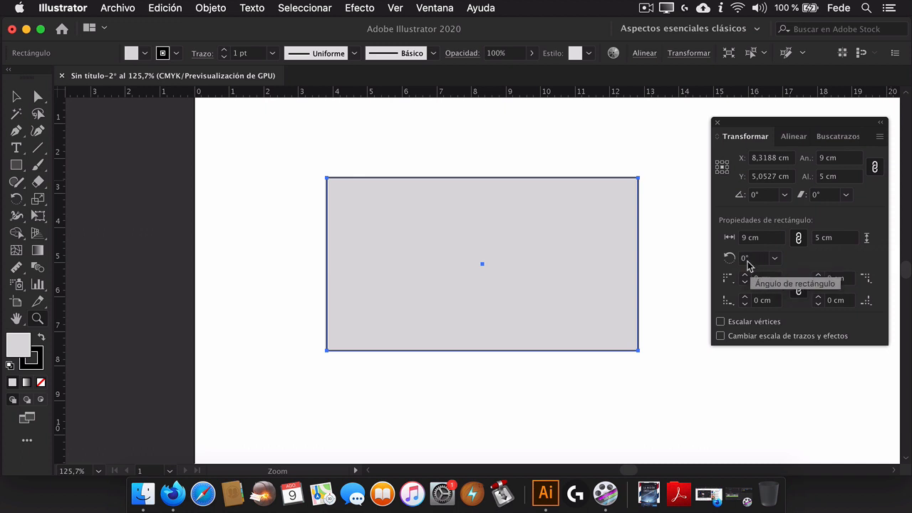
Rotate the rectangle to 90°, and set its rectangle angle back to 0°
{"action": "left_click", "coordinate": [774, 259]}
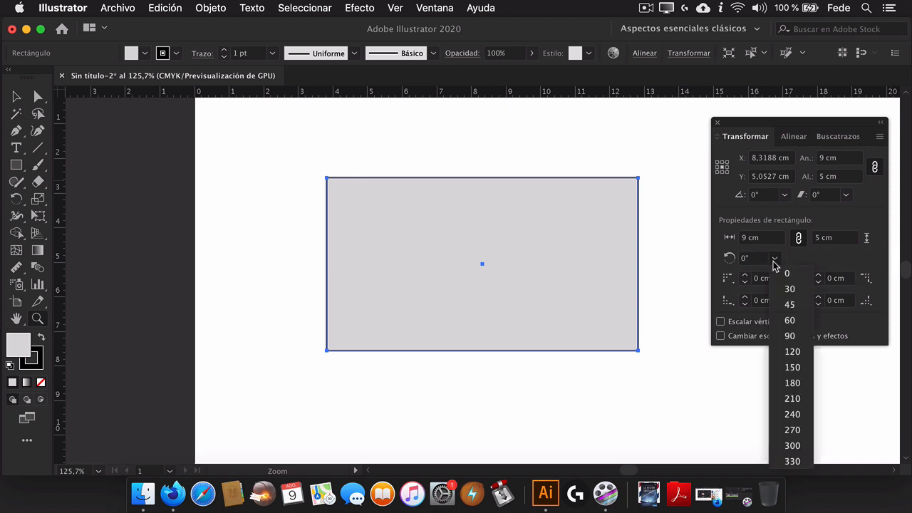
{"action": "left_click", "coordinate": [792, 337]}
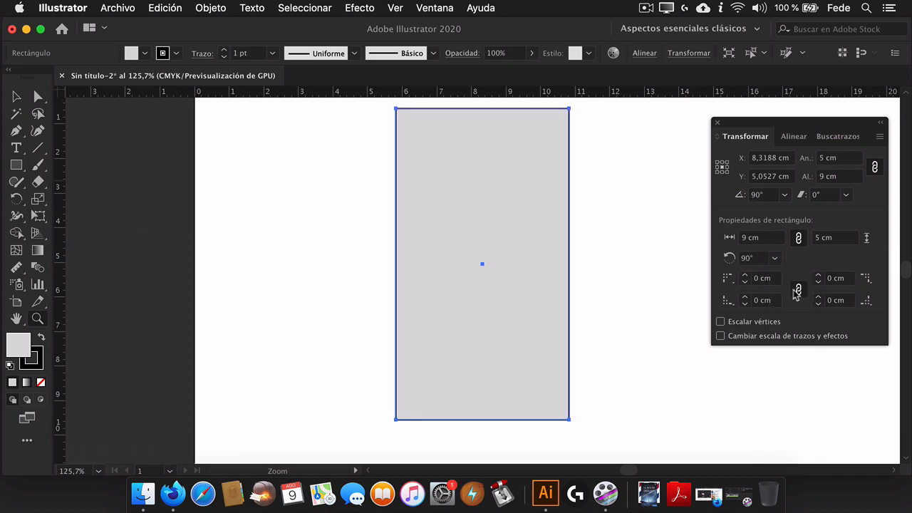
{"action": "left_click", "coordinate": [775, 259]}
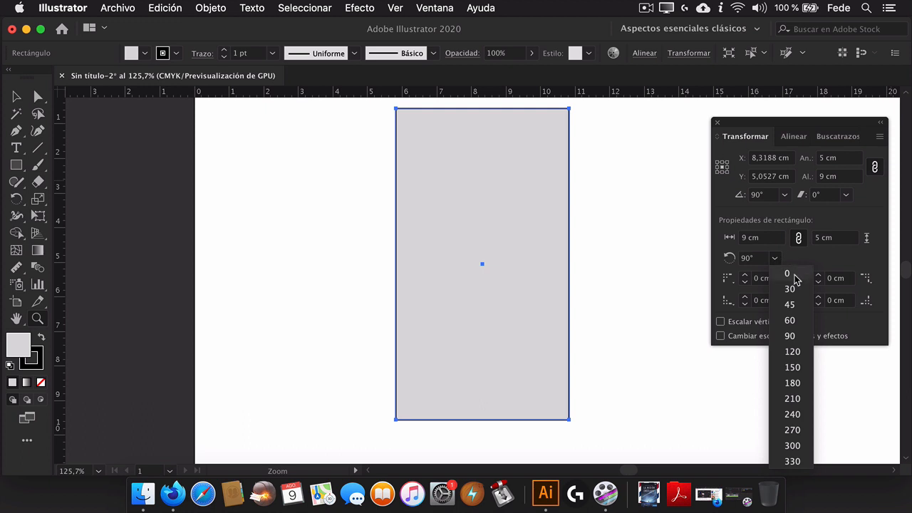
{"action": "left_click", "coordinate": [788, 274]}
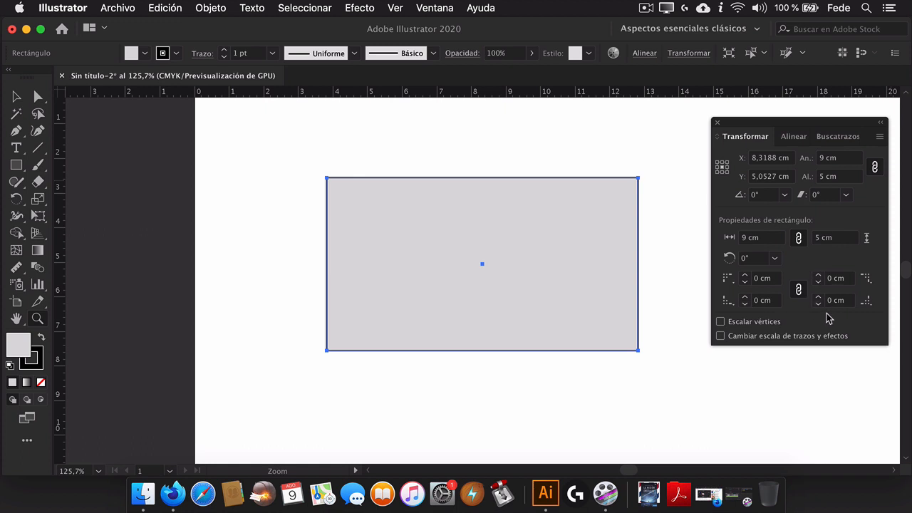
Raise the rectangle's linked corner radii to 1,8 cm, and lower them back to 0 cm
{"action": "left_click", "coordinate": [745, 275]}
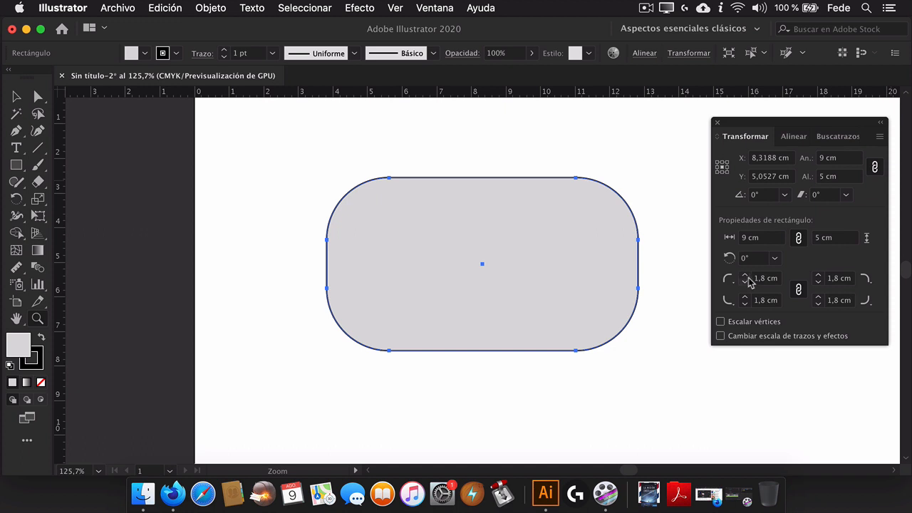
{"action": "left_click", "coordinate": [746, 283]}
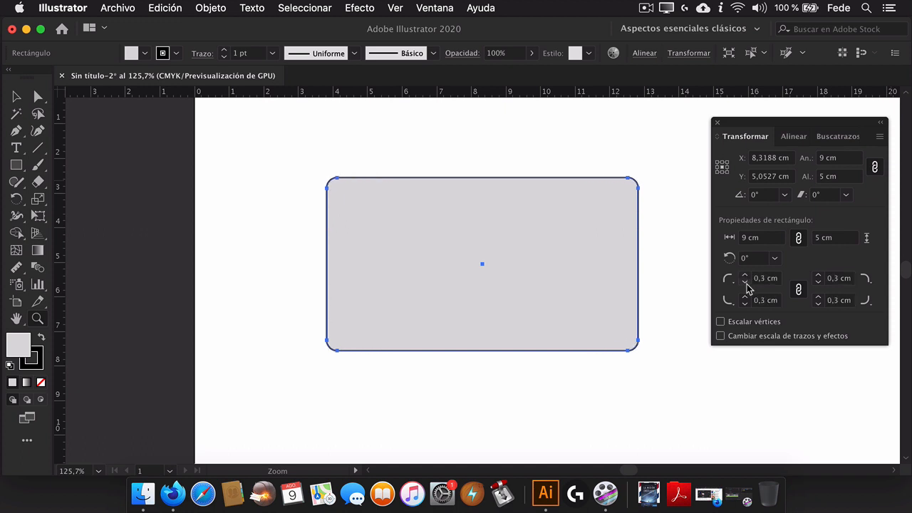
{"action": "left_click", "coordinate": [746, 283]}
{"action": "left_click", "coordinate": [746, 284]}
{"action": "left_click", "coordinate": [746, 283]}
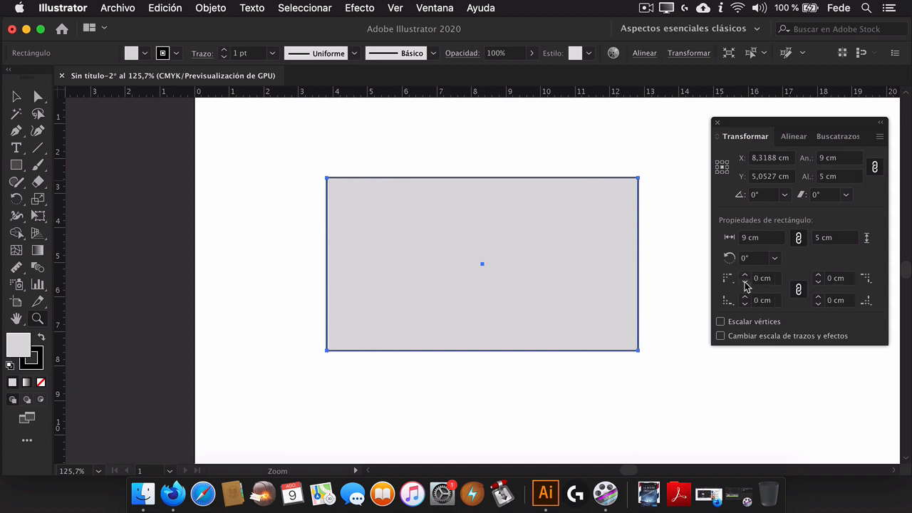
With the Selection tool, round the corners on the artboard to about 1,78 cm, and make them square again
{"action": "key", "text": "v"}
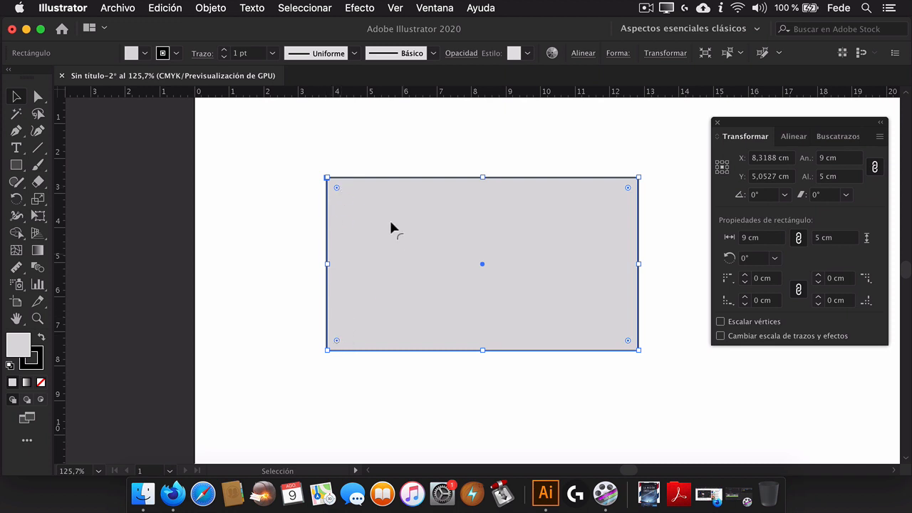
{"action": "left_click_drag", "start_coordinate": [338, 189], "coordinate": [402, 235]}
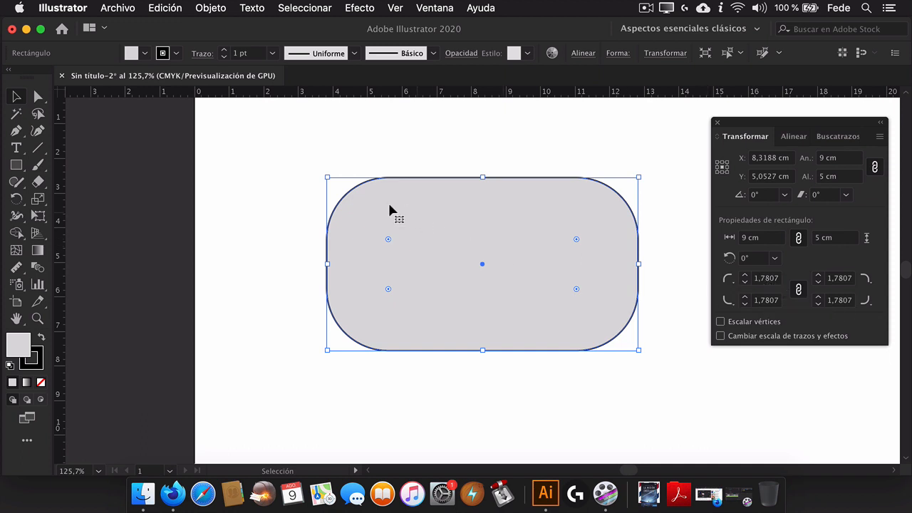
{"action": "left_click_drag", "start_coordinate": [392, 240], "coordinate": [317, 168]}
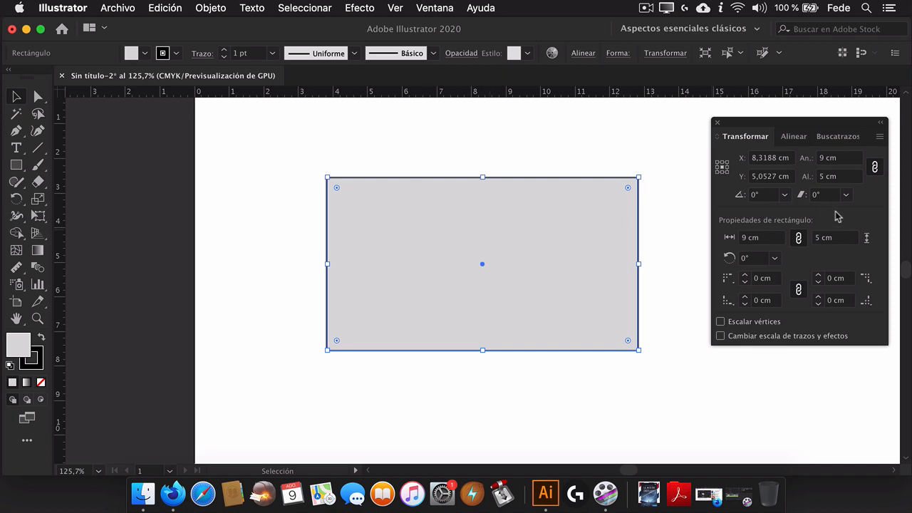
Leave corner scaling off and set all of the rectangle's corner radii to 0,2 cm
{"action": "left_click", "coordinate": [722, 323]}
{"action": "left_click", "coordinate": [727, 326]}
{"action": "left_click", "coordinate": [746, 277]}
{"action": "left_click", "coordinate": [745, 277]}
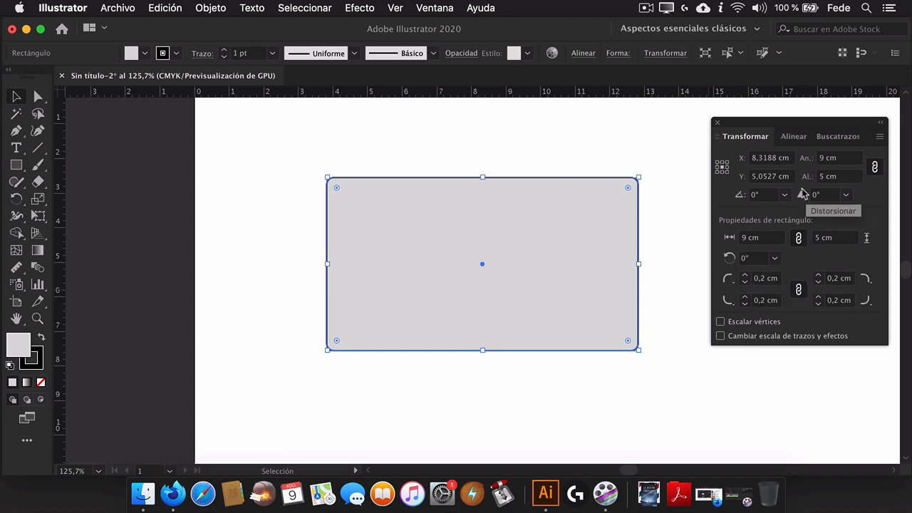
Set the rounded rectangle's width to 15 cm with corner scaling off
{"action": "left_click", "coordinate": [828, 160]}
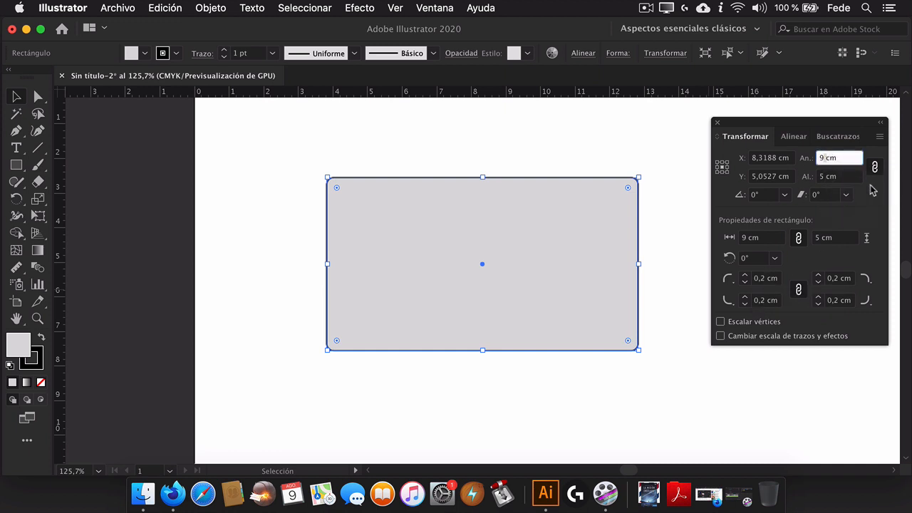
{"action": "type", "text": "15"}
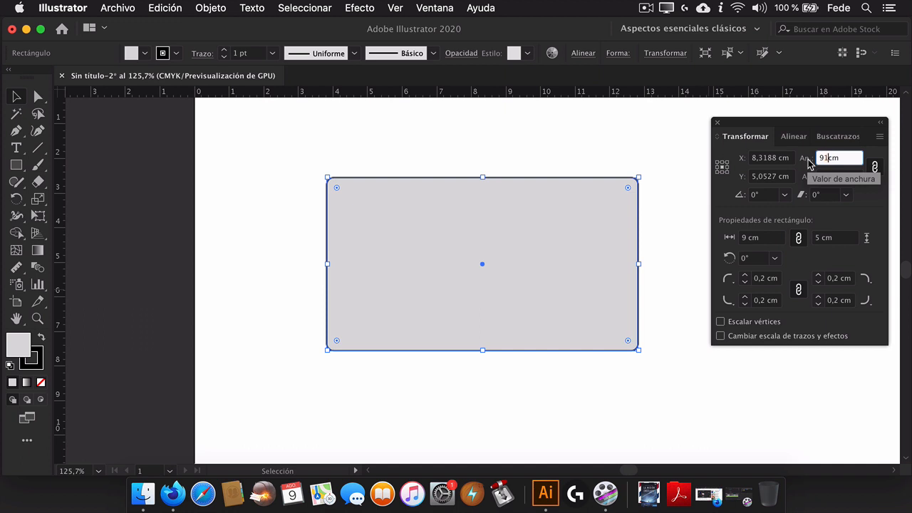
{"action": "left_click", "coordinate": [823, 157]}
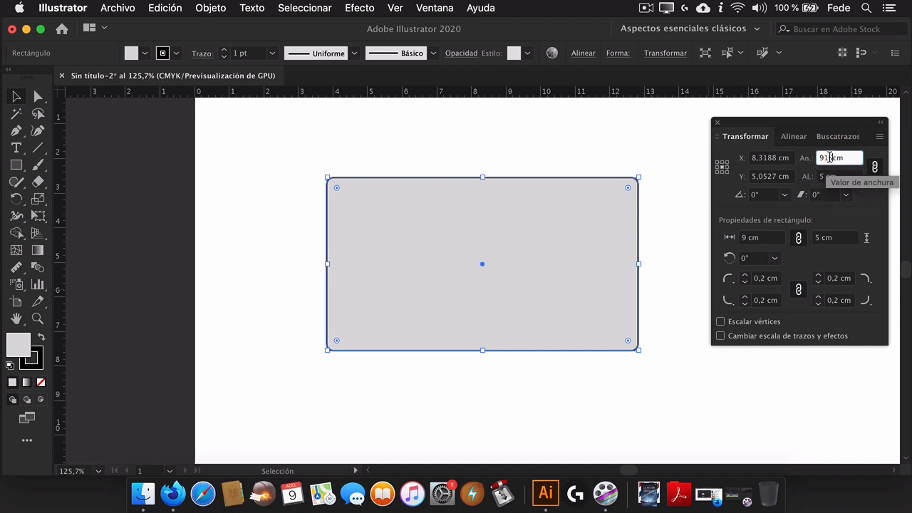
{"action": "key", "text": "BackSpace"}
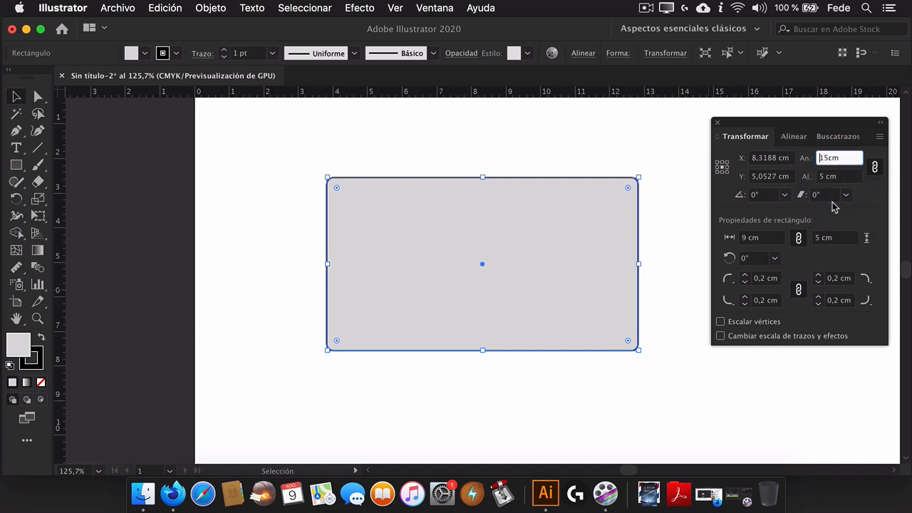
{"action": "key", "text": "Return"}
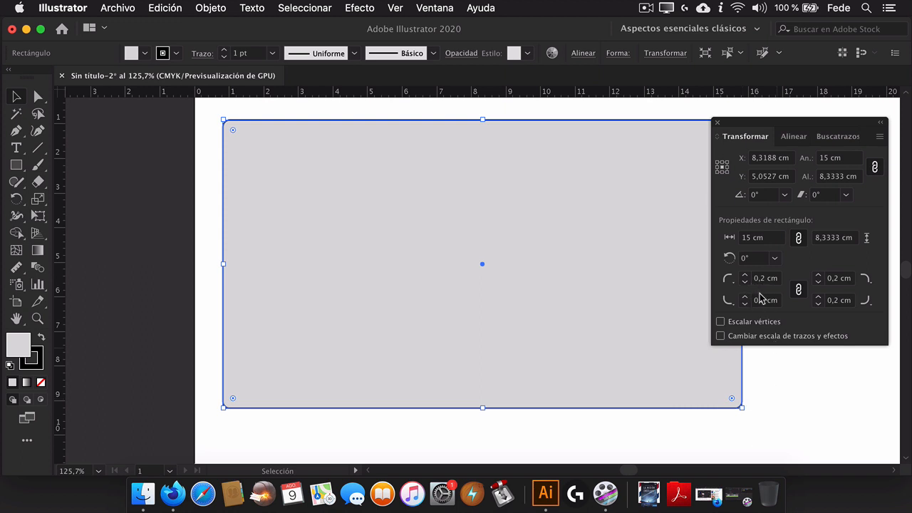
Set the rounded rectangle's width back to 9 cm with corner scaling off
{"action": "double_click", "coordinate": [825, 157]}
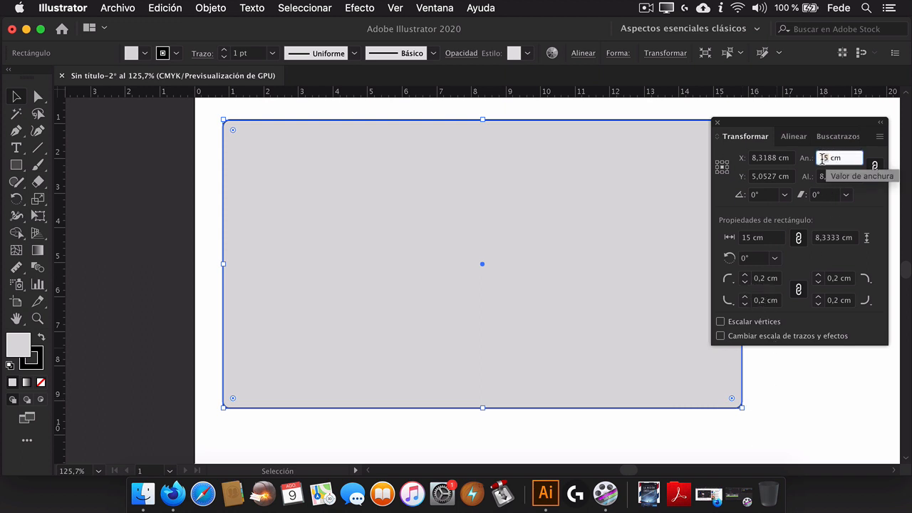
{"action": "type", "text": "9"}
{"action": "key", "text": "Return"}
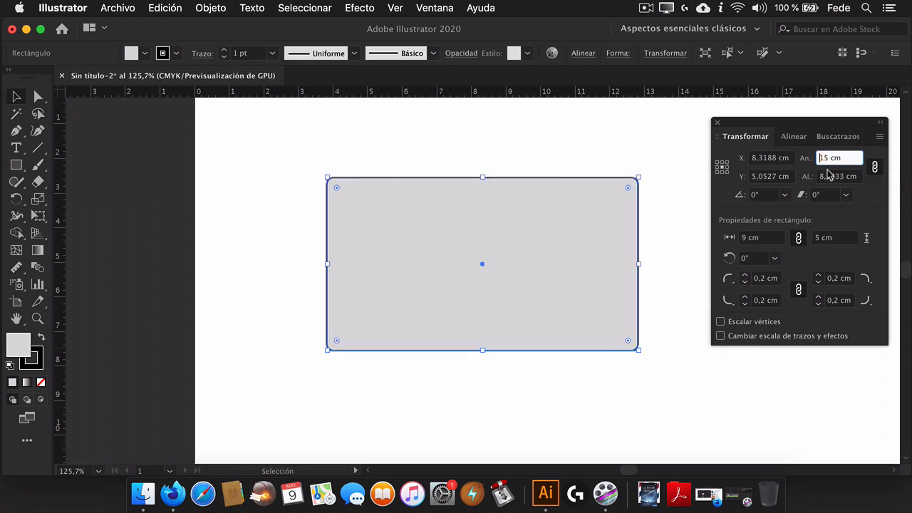
Turn on corner scaling and set the rounded rectangle's width to 15 cm
{"action": "left_click", "coordinate": [721, 322]}
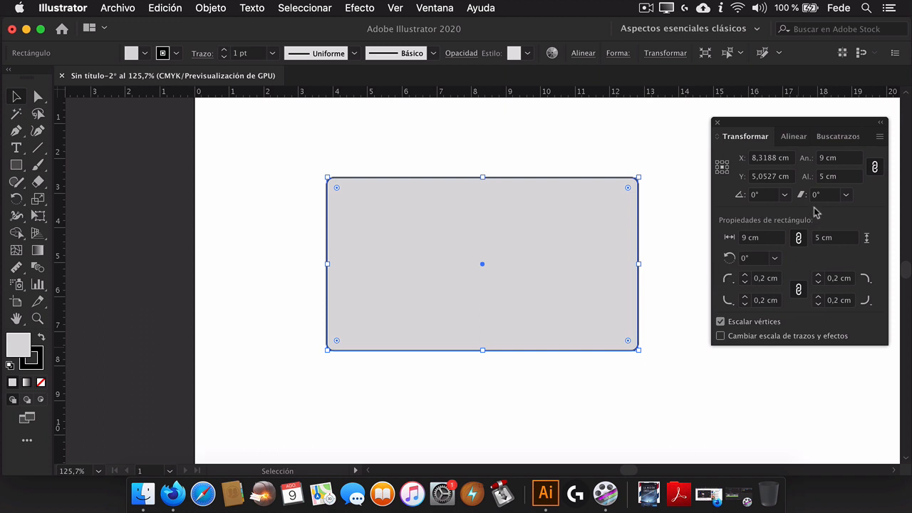
{"action": "left_click", "coordinate": [821, 159]}
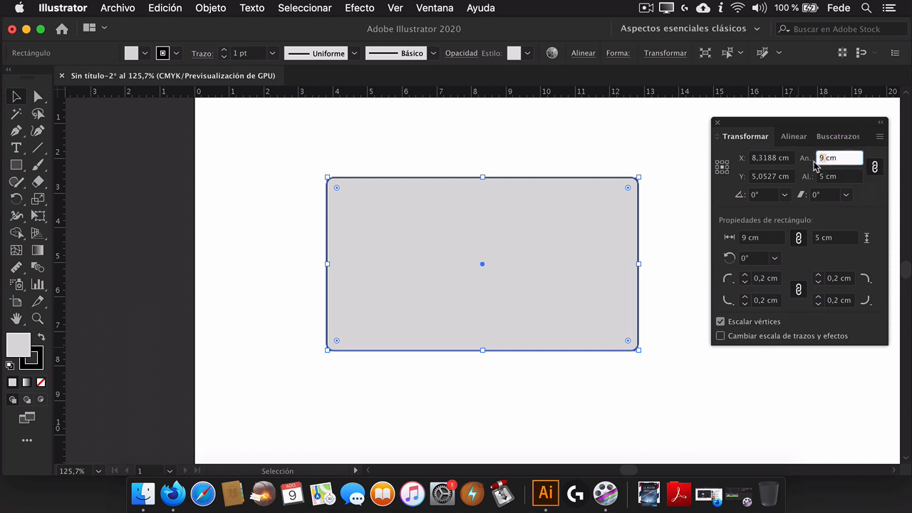
{"action": "type", "text": "15"}
{"action": "key", "text": "Return"}
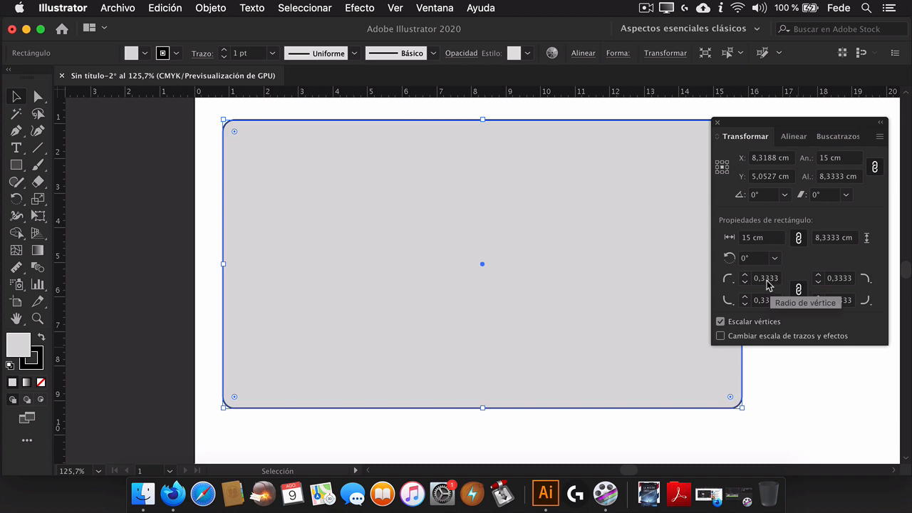
Return the rounded rectangle to a width of 9 cm with corner scaling on
{"action": "left_click", "coordinate": [826, 158]}
{"action": "type", "text": "9"}
{"action": "key", "text": "Return"}
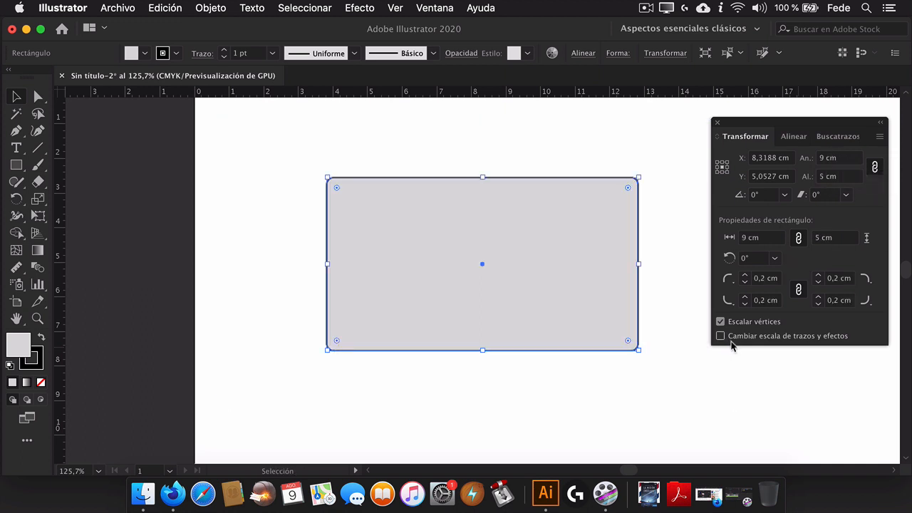
Turn off corner scaling and set all of the rectangle's corner radii to 0 cm
{"action": "left_click", "coordinate": [720, 321]}
{"action": "left_click", "coordinate": [746, 283]}
{"action": "left_click", "coordinate": [745, 283]}
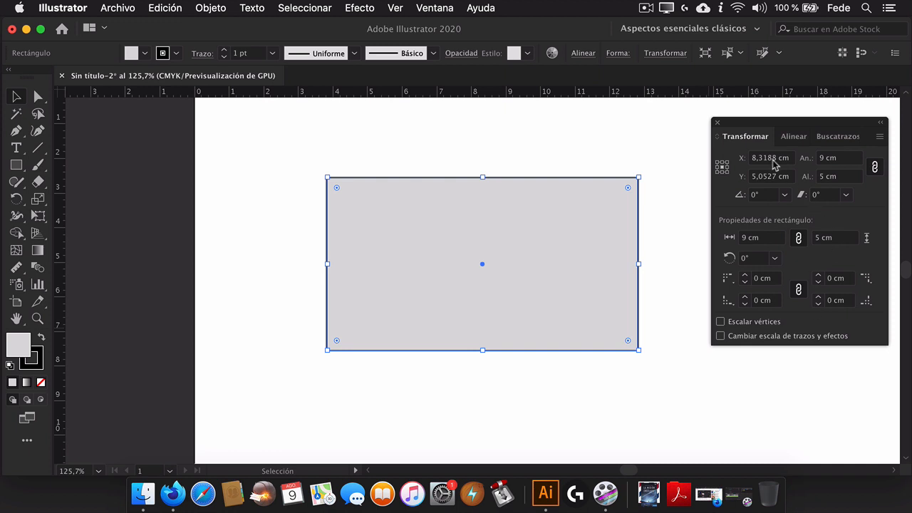
Shift the Transform panel slightly and set the rectangle's X position to 18,3188 cm
{"action": "left_click_drag", "start_coordinate": [763, 127], "coordinate": [739, 124]}
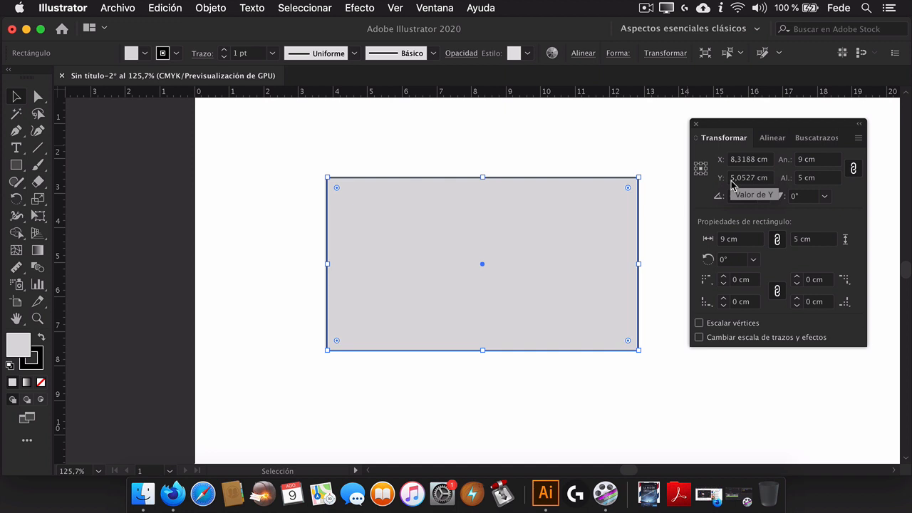
{"action": "left_click", "coordinate": [735, 159]}
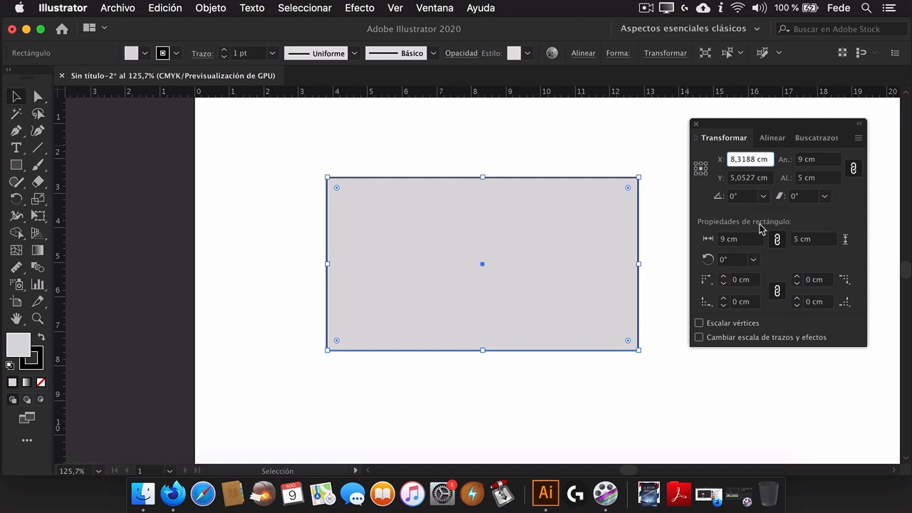
{"action": "type", "text": "1"}
{"action": "key", "text": "Return"}
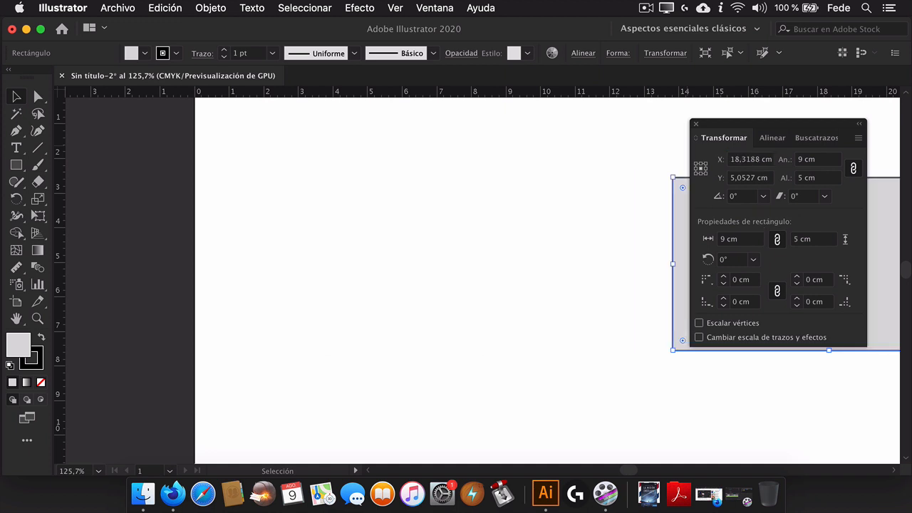
Set the rectangle's X position to -8,3188 cm, placing it outside the artboard
{"action": "left_click", "coordinate": [733, 161]}
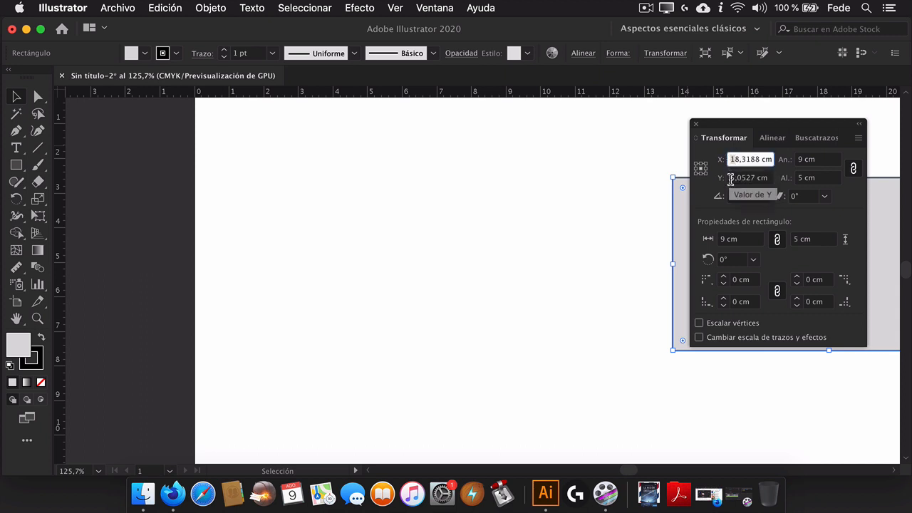
{"action": "key", "text": "BackSpace"}
{"action": "type", "text": "-"}
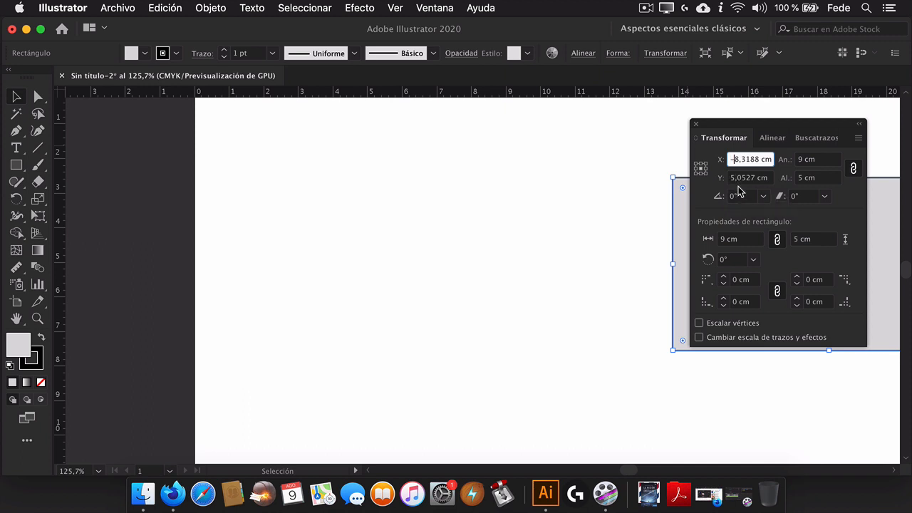
{"action": "key", "text": "Return"}
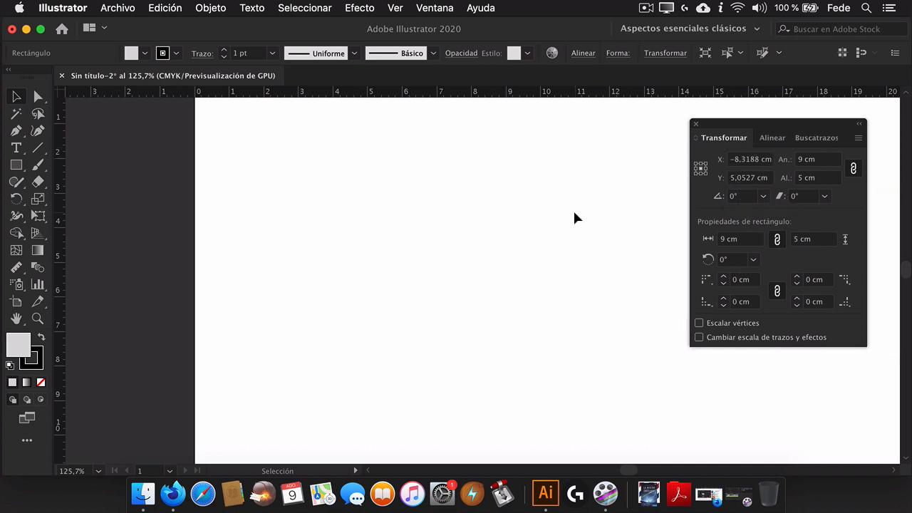
{"action": "left_click", "coordinate": [38, 318]}
{"action": "left_click", "coordinate": [482, 284], "text": "alt"}
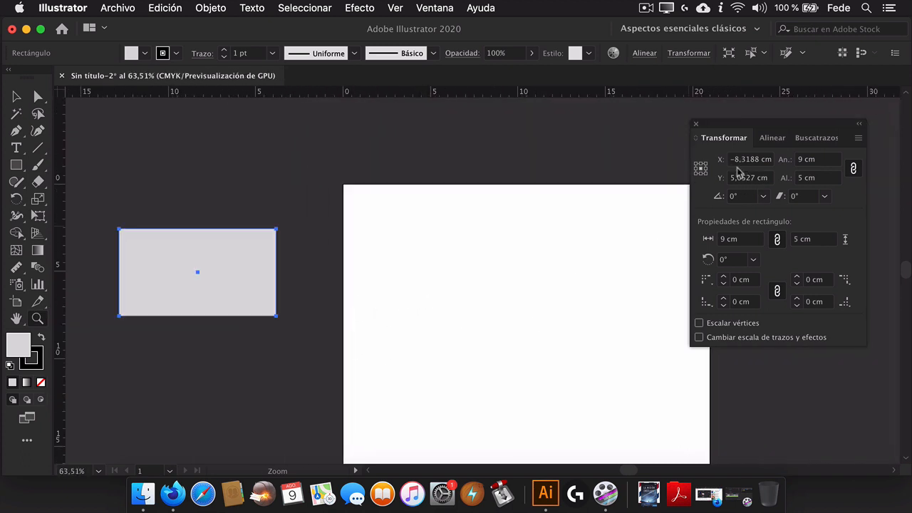
Undo the last two changes to the rectangle's X position
{"action": "key", "text": "super+z"}
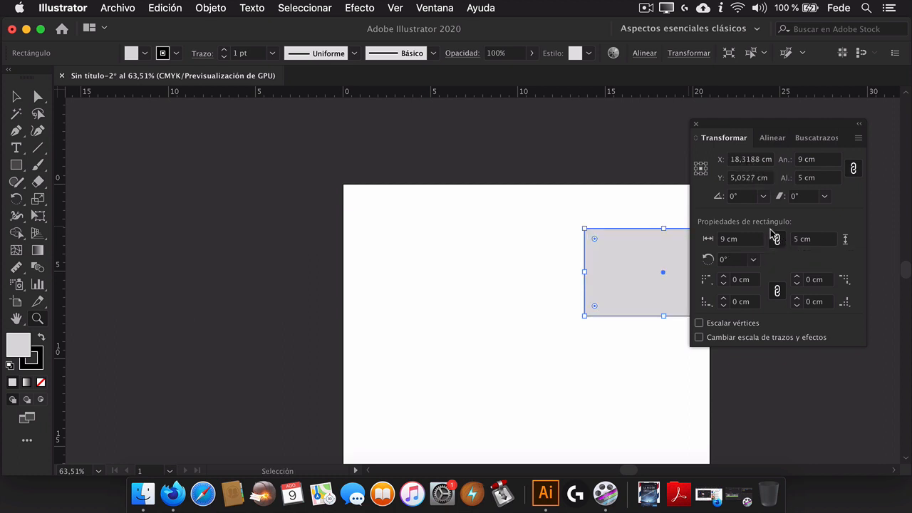
{"action": "key", "text": "super+z"}
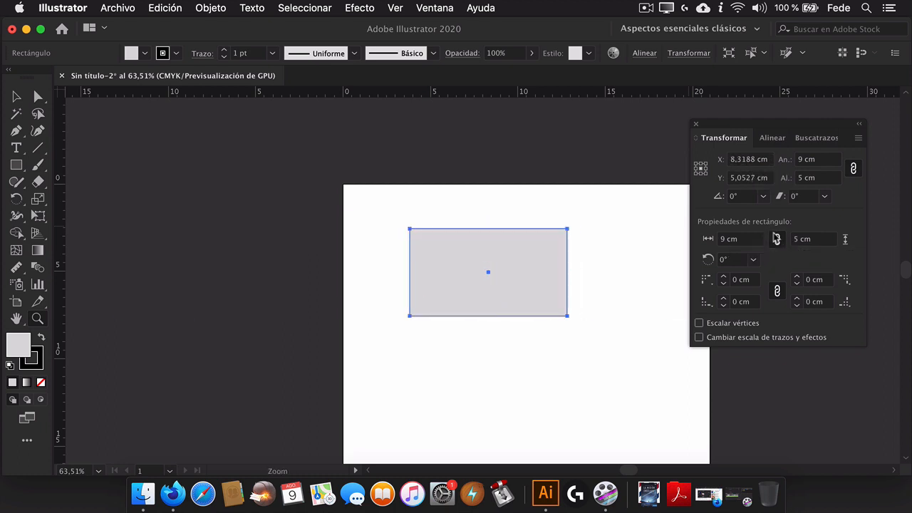
Set the rectangle's Y position to 15,0527 cm
{"action": "left_click", "coordinate": [733, 178]}
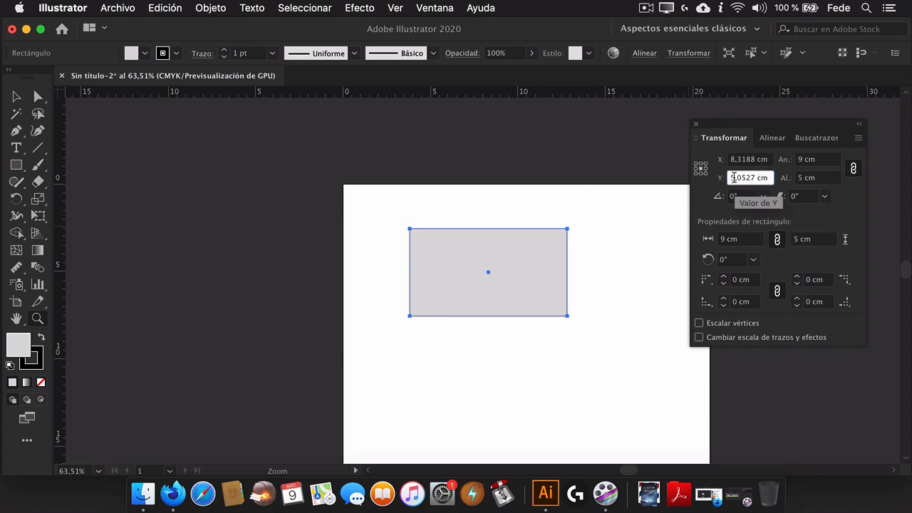
{"action": "type", "text": "1"}
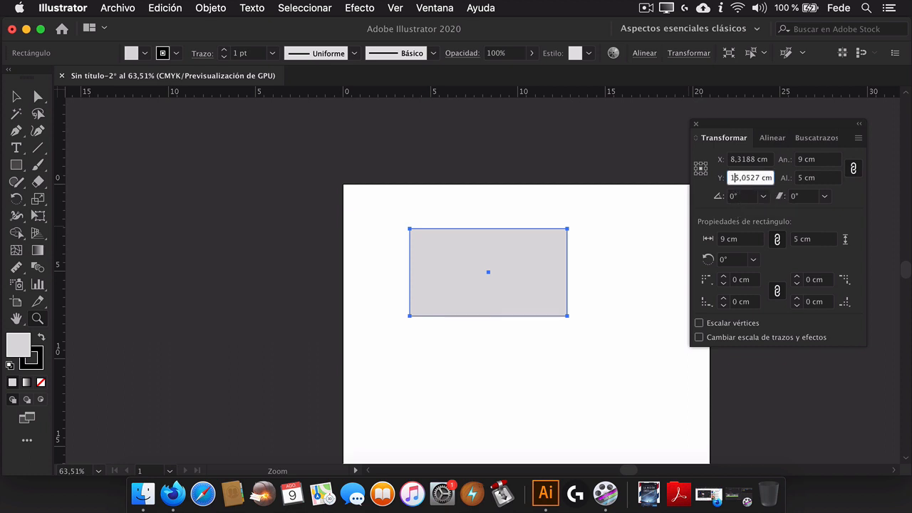
{"action": "key", "text": "Return"}
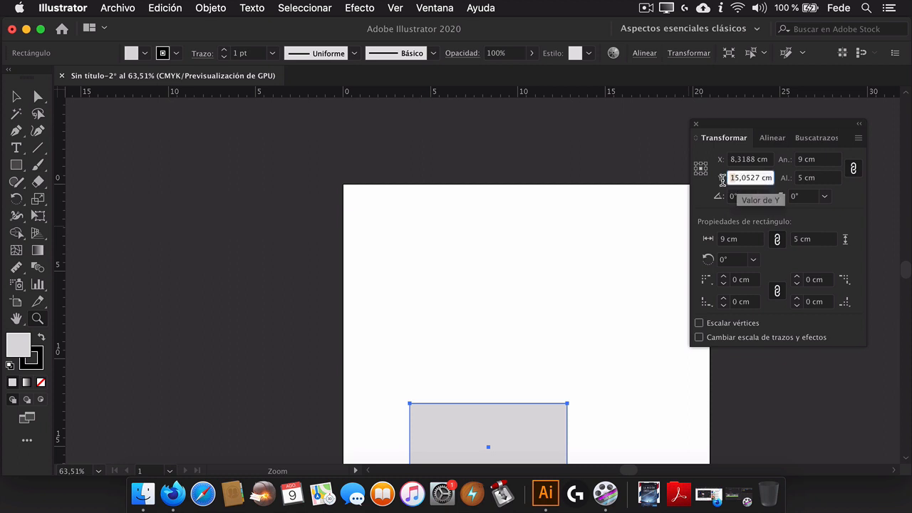
Try a Y position of -5,0527 cm for the rectangle, and undo both Y position changes
{"action": "key", "text": "BackSpace"}
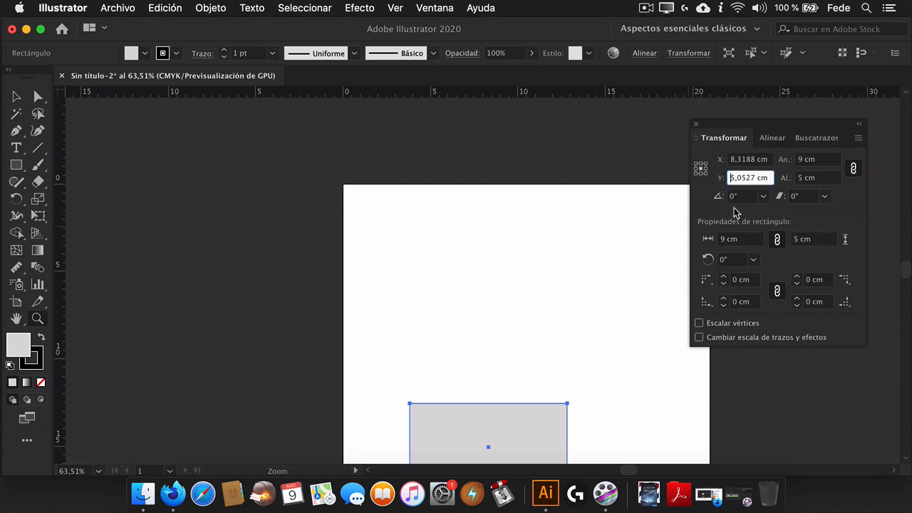
{"action": "type", "text": "-"}
{"action": "key", "text": "Return"}
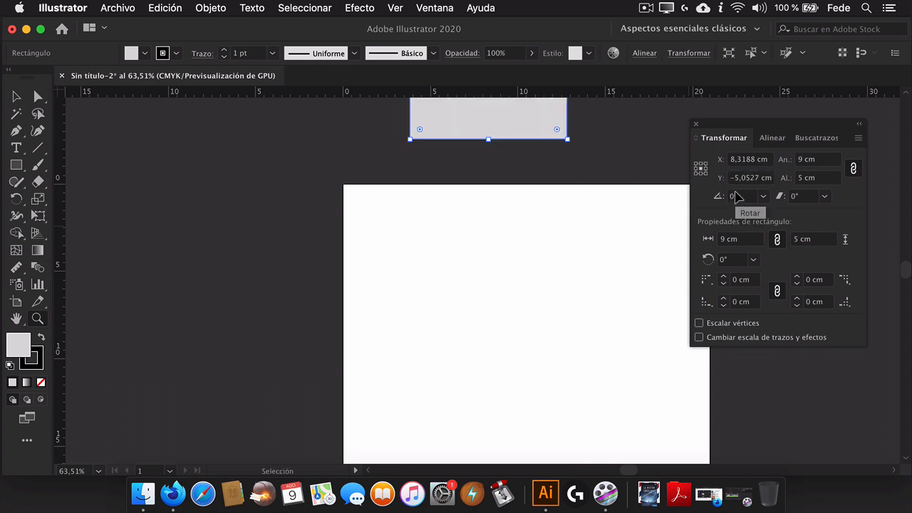
{"action": "key", "text": "super+z"}
{"action": "key", "text": "super+z"}
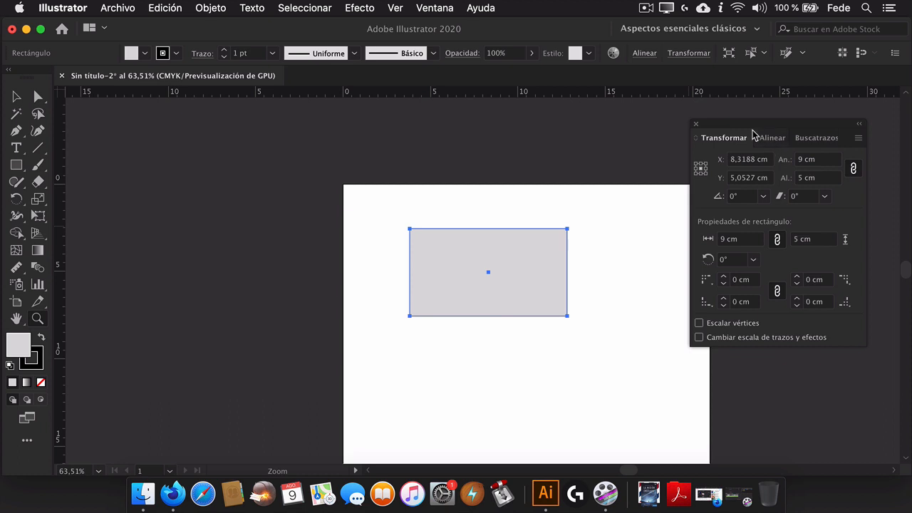
Move the ruler origin to the rectangle's top-left corner and close the Transform panel
{"action": "left_click_drag", "start_coordinate": [753, 126], "coordinate": [763, 136]}
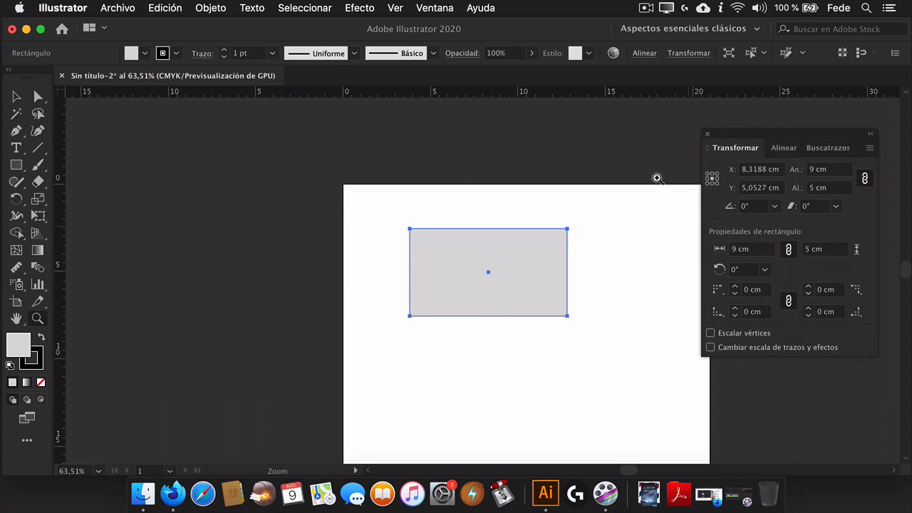
{"action": "left_click", "coordinate": [17, 97]}
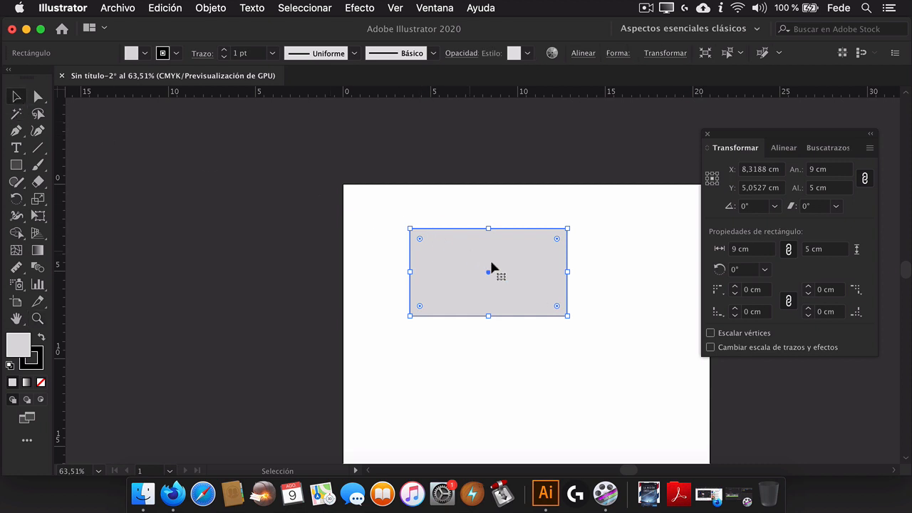
{"action": "left_click_drag", "start_coordinate": [522, 267], "coordinate": [319, 174]}
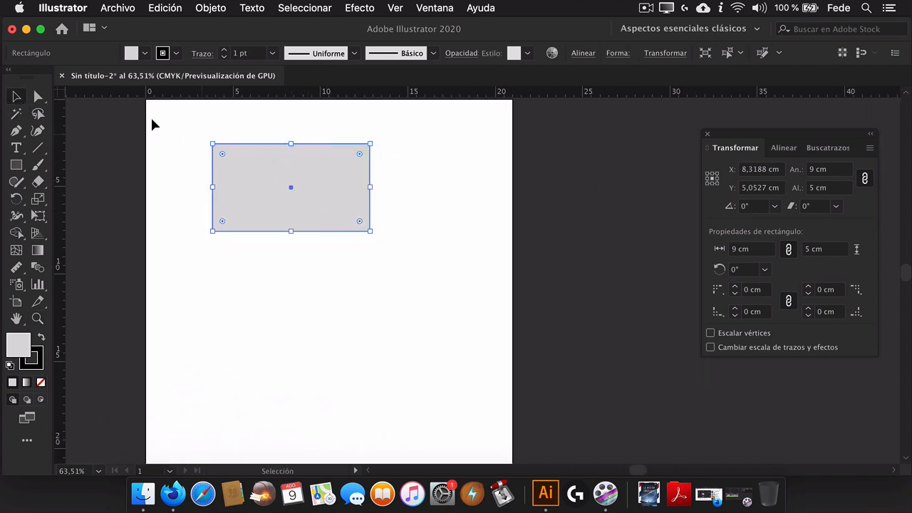
{"action": "left_click_drag", "start_coordinate": [63, 93], "coordinate": [212, 144]}
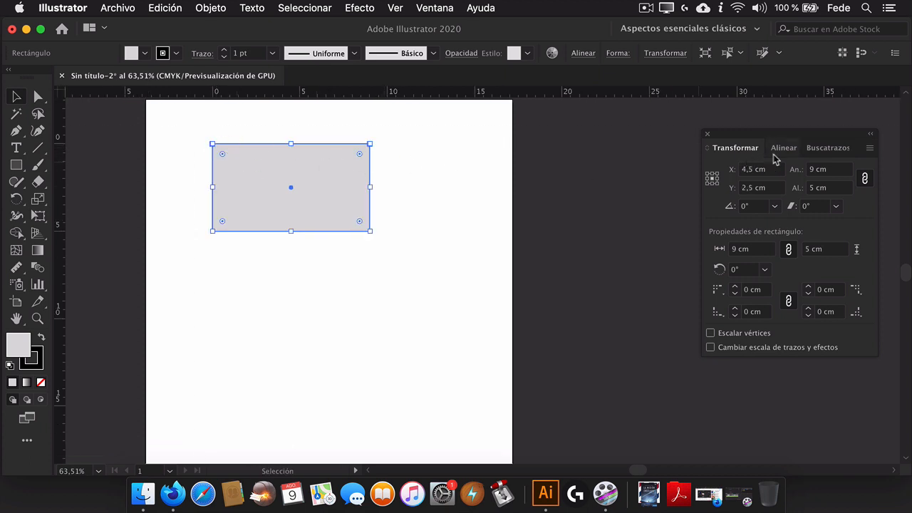
{"action": "left_click", "coordinate": [707, 134]}
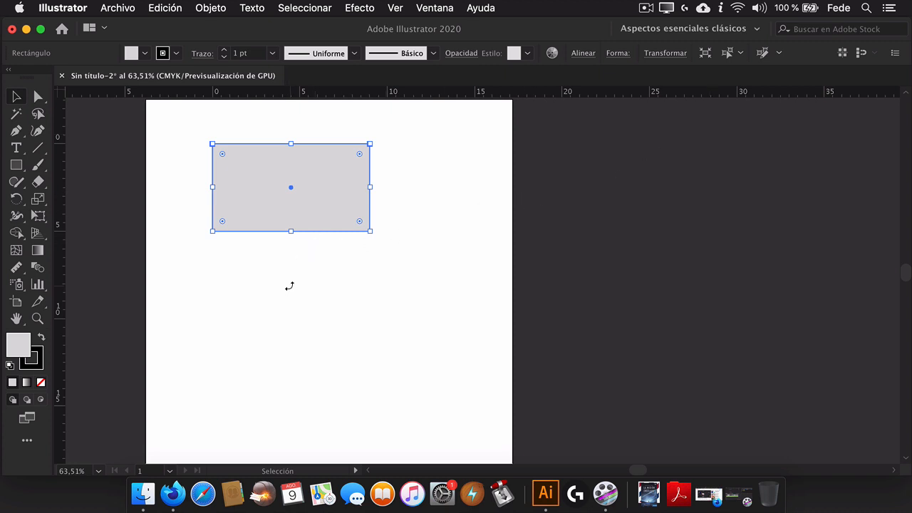
Place a vertical guide about 1,6 cm left of the rectangle's left edge and deselect it
{"action": "key", "text": "space"}
{"action": "left_click_drag", "start_coordinate": [291, 264], "coordinate": [344, 263]}
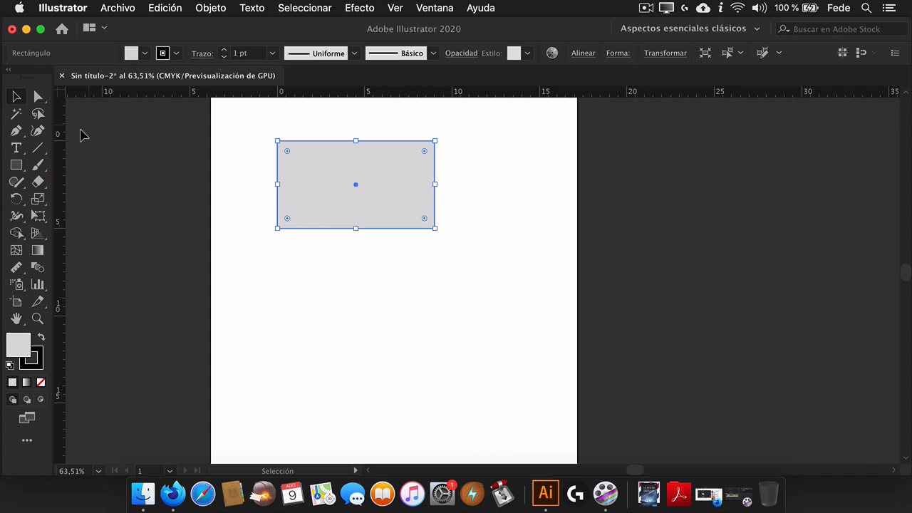
{"action": "left_click_drag", "start_coordinate": [60, 146], "coordinate": [248, 182]}
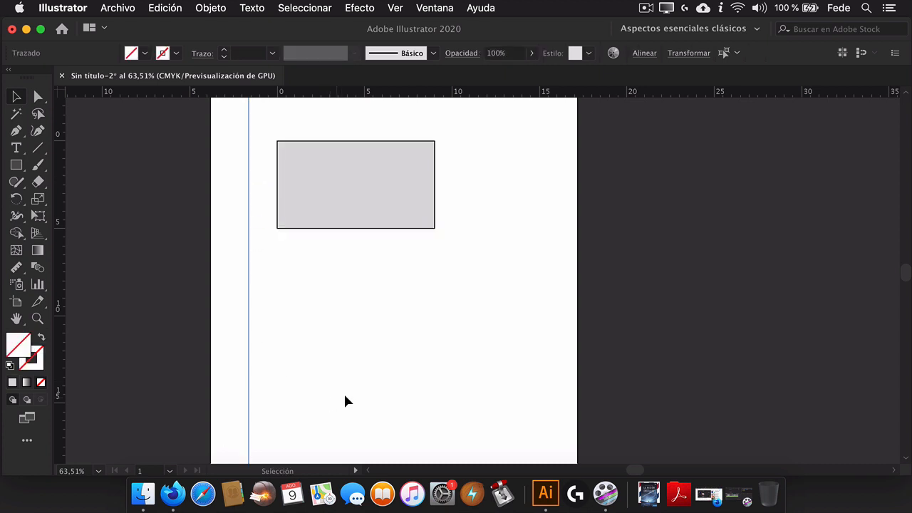
{"action": "left_click", "coordinate": [330, 324]}
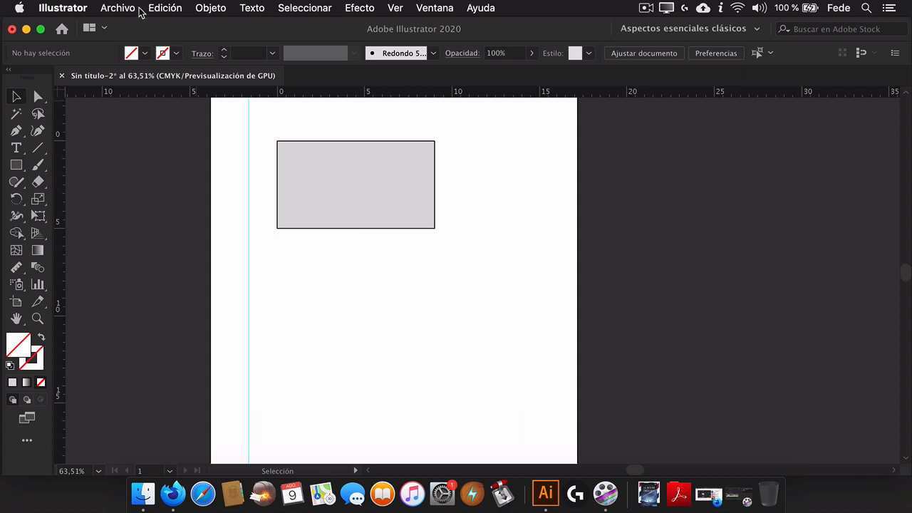
Review the available guide colours and styles in the guides and grid preferences, keeping cyan lines
{"action": "left_click", "coordinate": [70, 9]}
{"action": "mouse_move", "coordinate": [116, 9]}
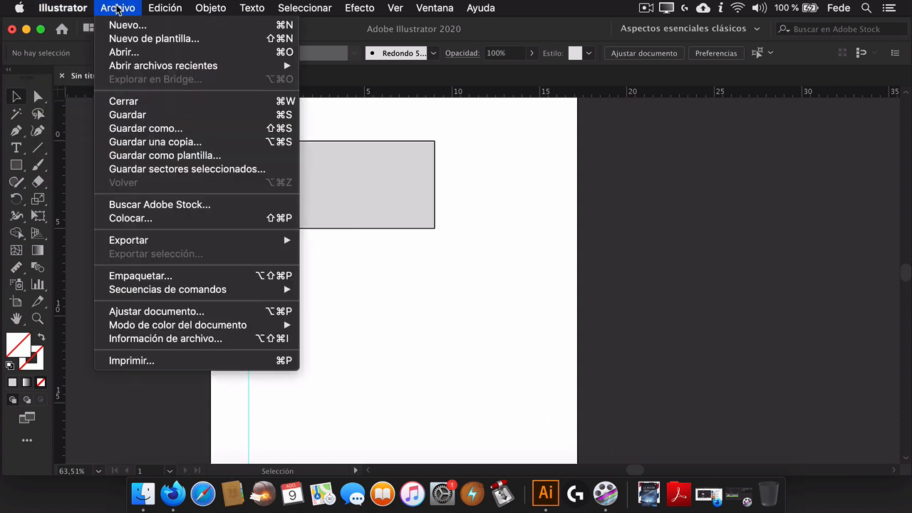
{"action": "mouse_move", "coordinate": [71, 9]}
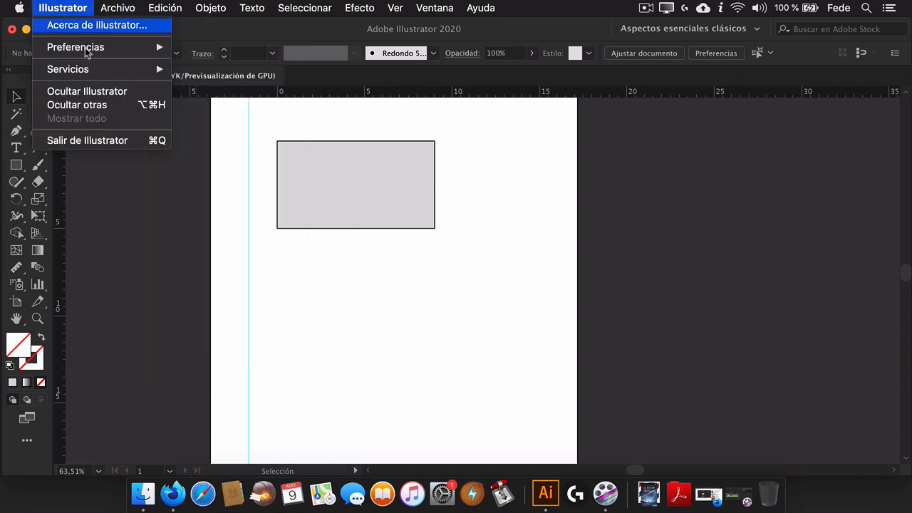
{"action": "mouse_move", "coordinate": [76, 52]}
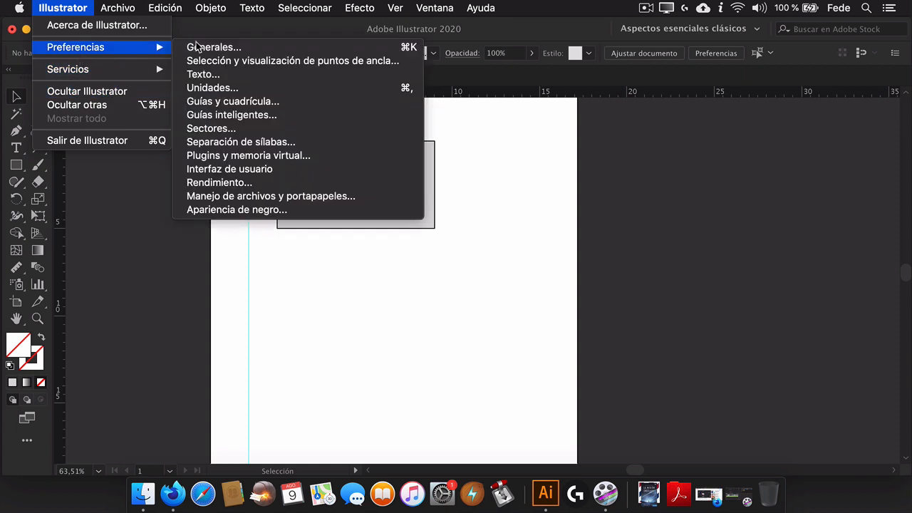
{"action": "left_click", "coordinate": [215, 104]}
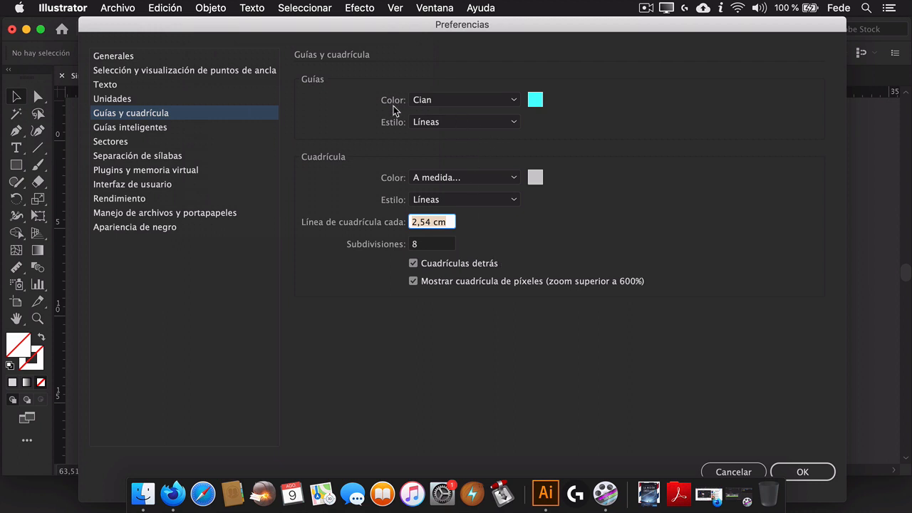
{"action": "left_click", "coordinate": [514, 101]}
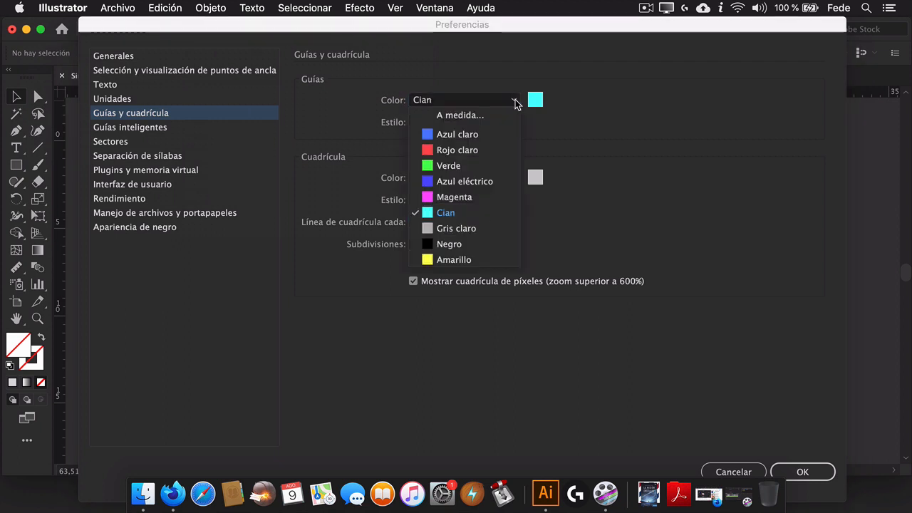
{"action": "left_click", "coordinate": [515, 103]}
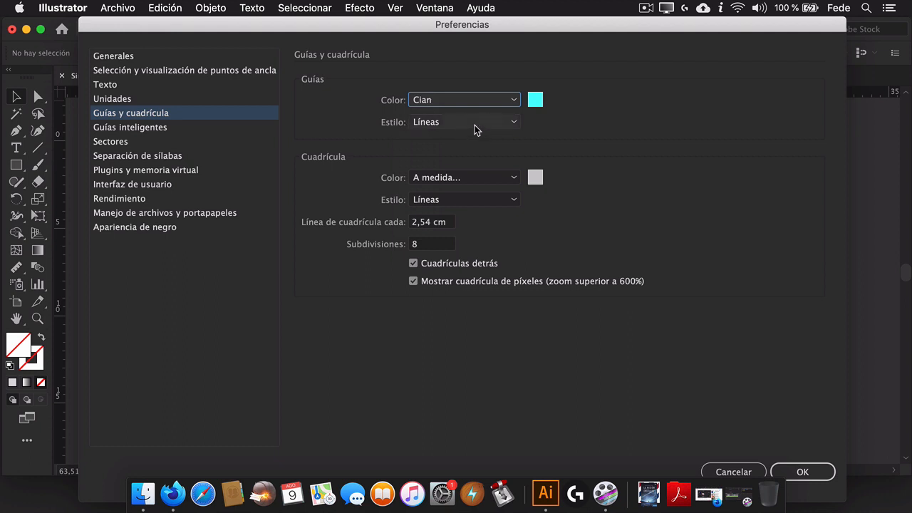
{"action": "left_click", "coordinate": [516, 123]}
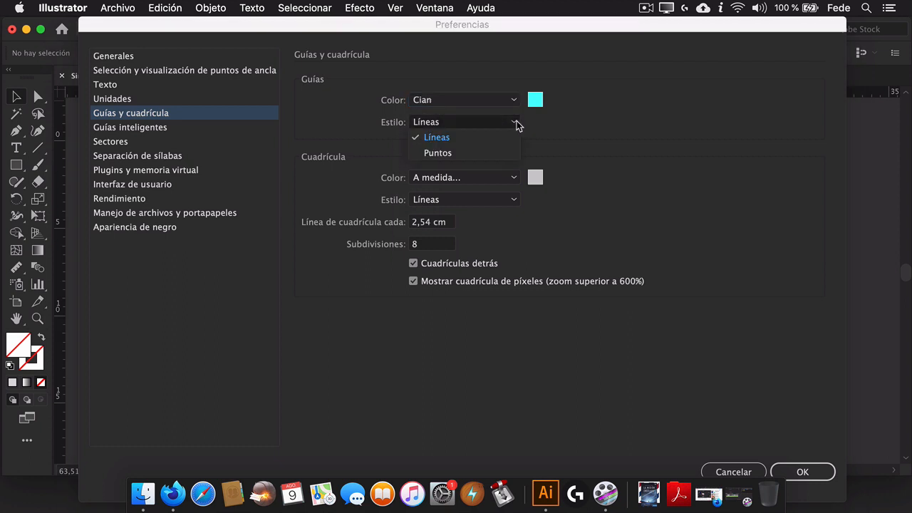
{"action": "left_click", "coordinate": [517, 123]}
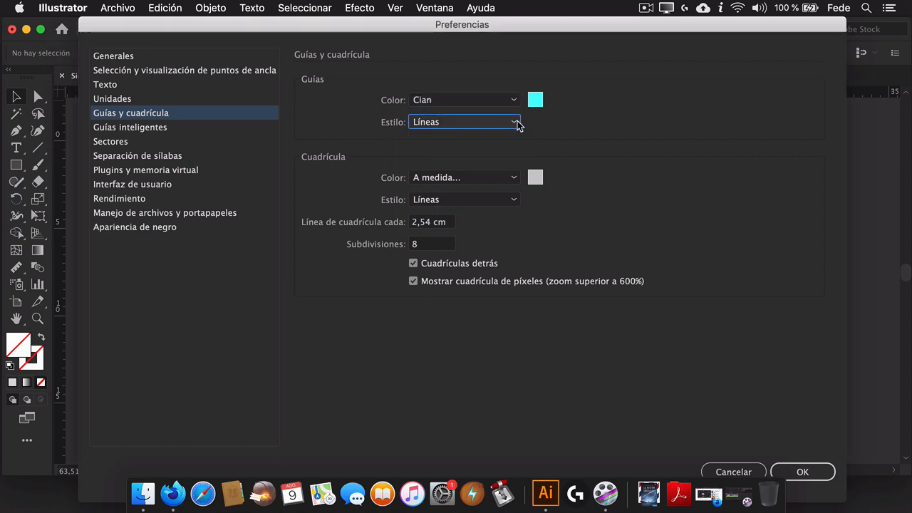
{"action": "left_click", "coordinate": [811, 472]}
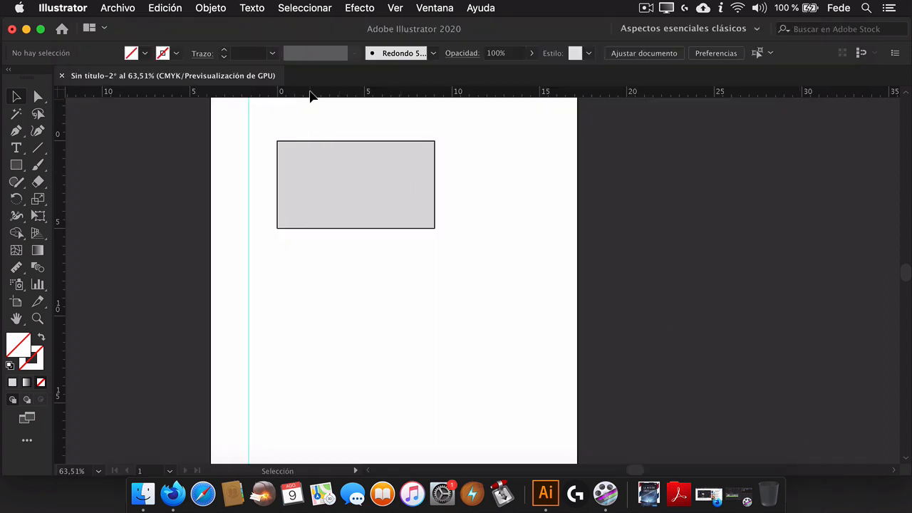
Place two horizontal guides about 0,8 cm and 1,4 cm above the rectangle's top edge
{"action": "left_click_drag", "start_coordinate": [311, 91], "coordinate": [316, 128]}
{"action": "left_click_drag", "start_coordinate": [332, 93], "coordinate": [328, 115]}
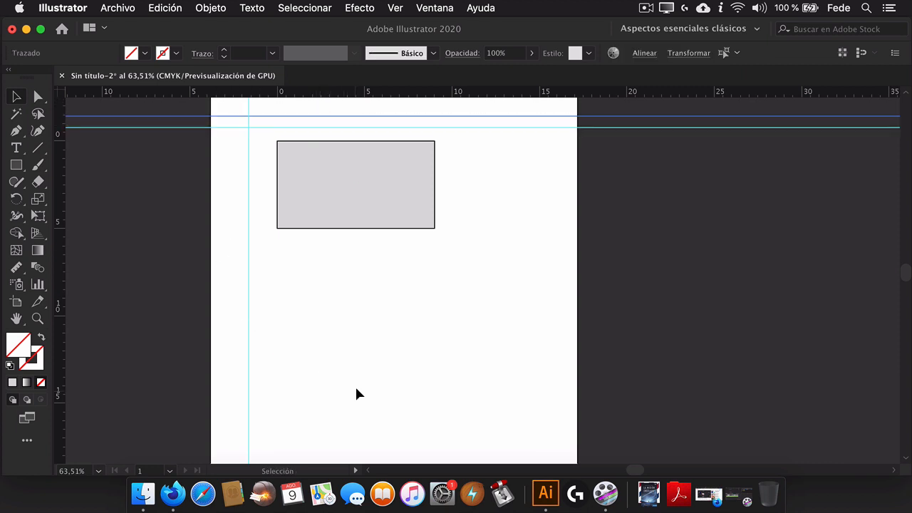
Delete the vertical guide and both horizontal guides above the rectangle
{"action": "left_click", "coordinate": [248, 163]}
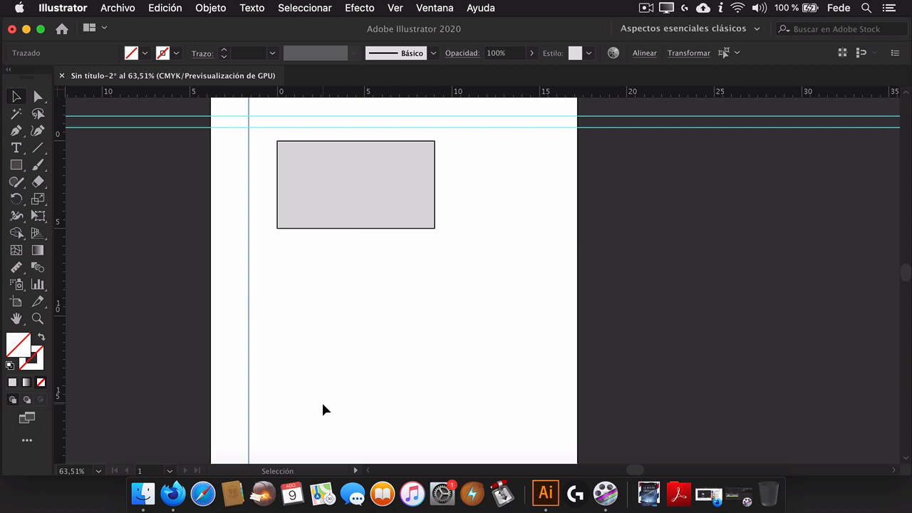
{"action": "key", "text": "Delete"}
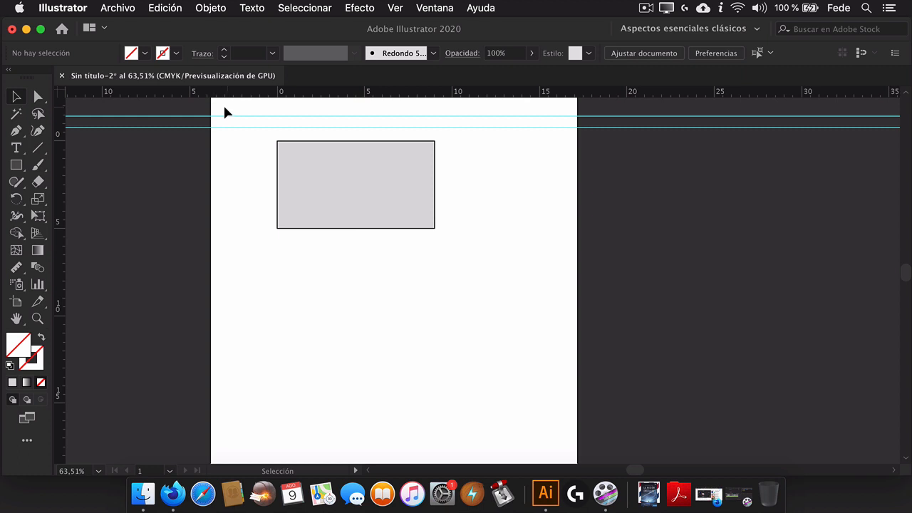
{"action": "left_click_drag", "start_coordinate": [251, 146], "coordinate": [250, 155]}
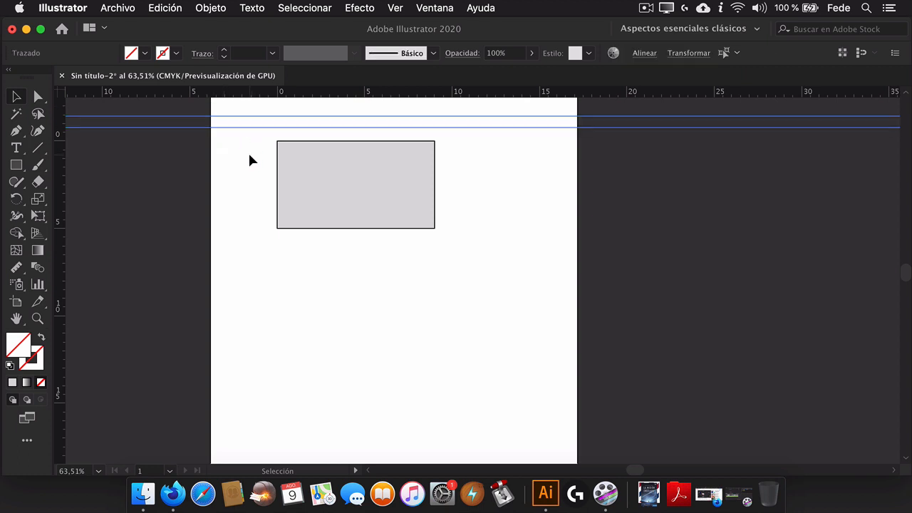
{"action": "key", "text": "Delete"}
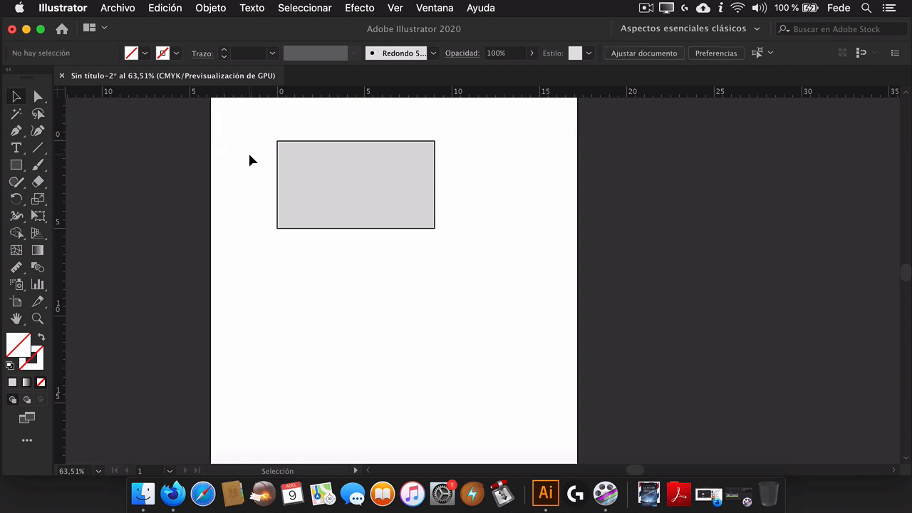
Place a vertical guide about 1,4 cm left of the rectangle, and move the rectangle up until its left edge aligns with the guide
{"action": "left_click_drag", "start_coordinate": [61, 231], "coordinate": [253, 229]}
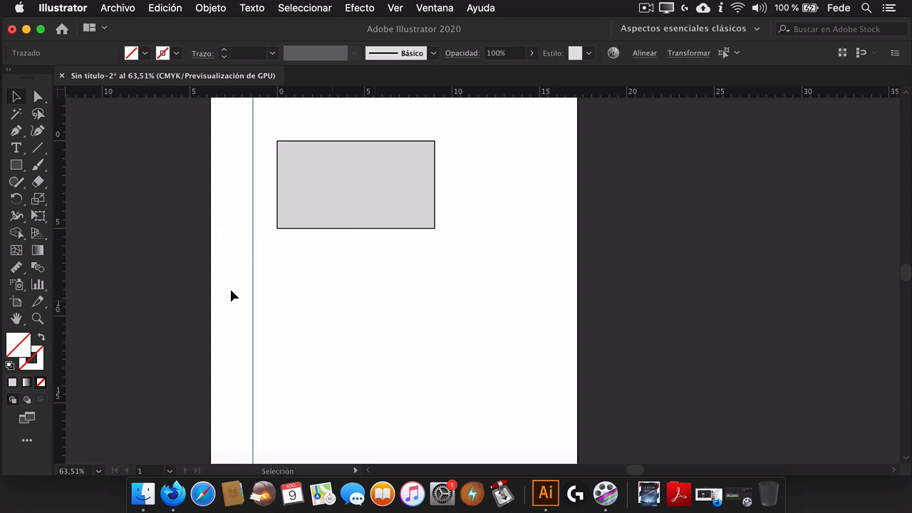
{"action": "left_click", "coordinate": [37, 319]}
{"action": "left_click", "coordinate": [373, 262], "text": "alt"}
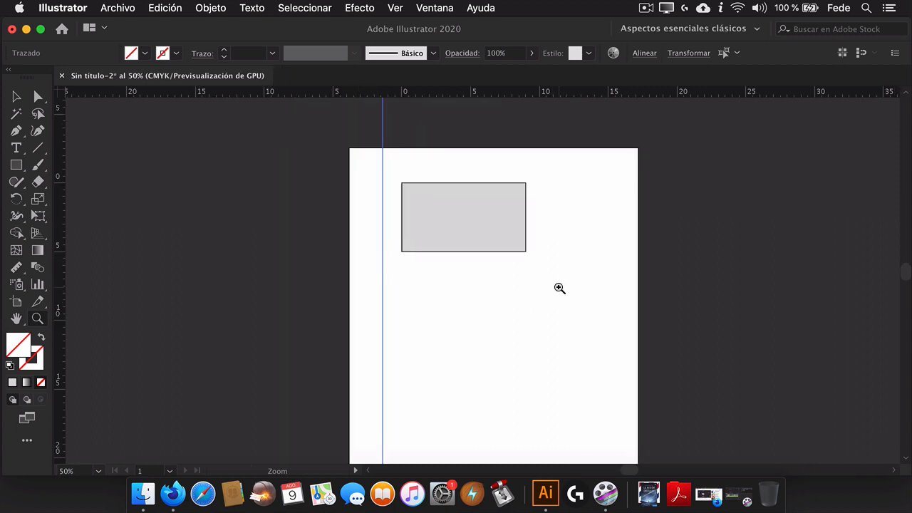
{"action": "left_click_drag", "start_coordinate": [515, 247], "coordinate": [424, 214]}
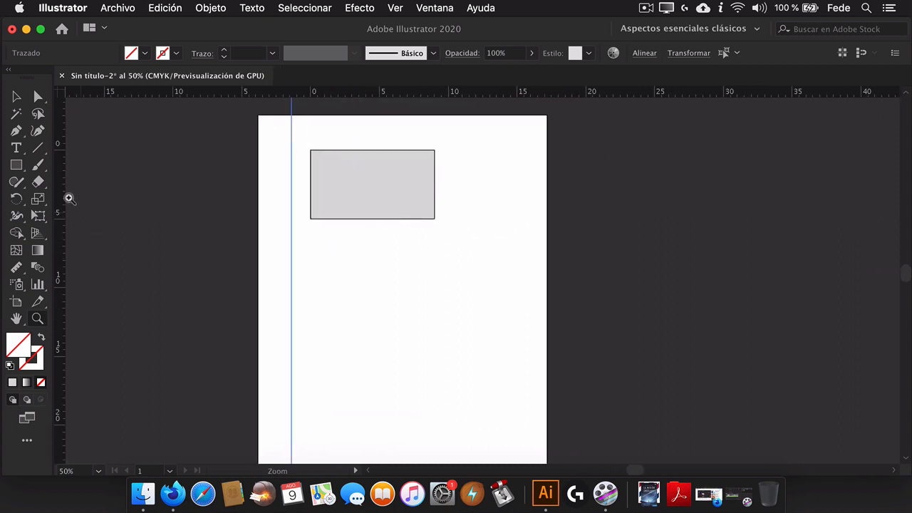
{"action": "left_click", "coordinate": [17, 96]}
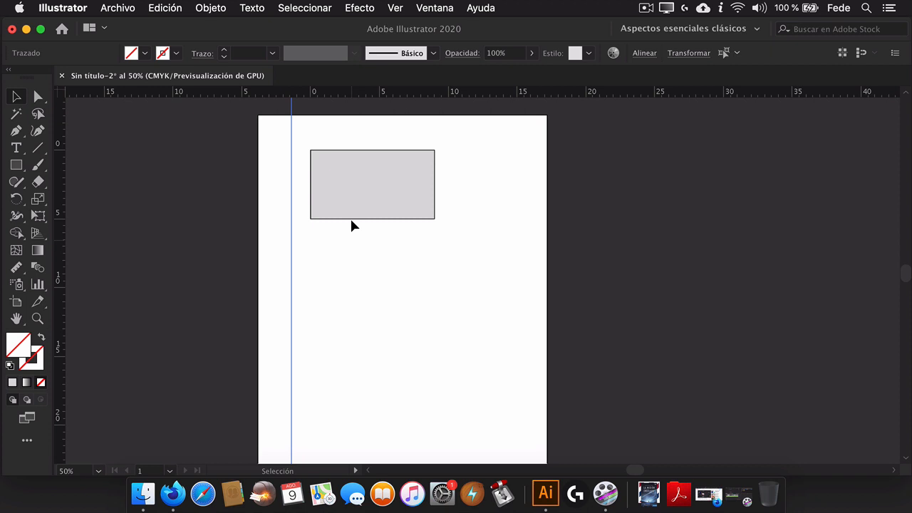
{"action": "left_click", "coordinate": [393, 206]}
{"action": "left_click_drag", "start_coordinate": [403, 174], "coordinate": [383, 145]}
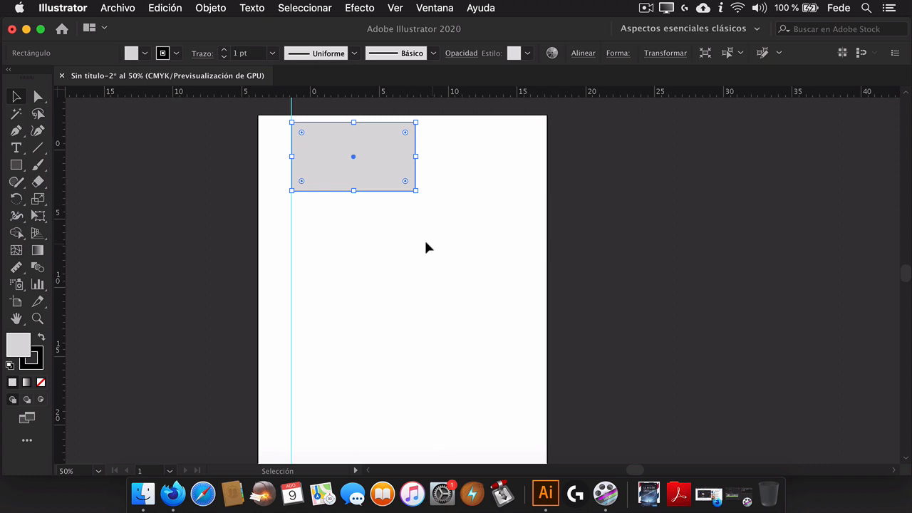
Stack two copies of the grey rectangle directly beneath it, edge to edge and aligned to the vertical guide
{"action": "left_click_drag", "start_coordinate": [384, 151], "coordinate": [390, 290]}
{"action": "left_click", "coordinate": [476, 221]}
{"action": "left_click", "coordinate": [471, 284]}
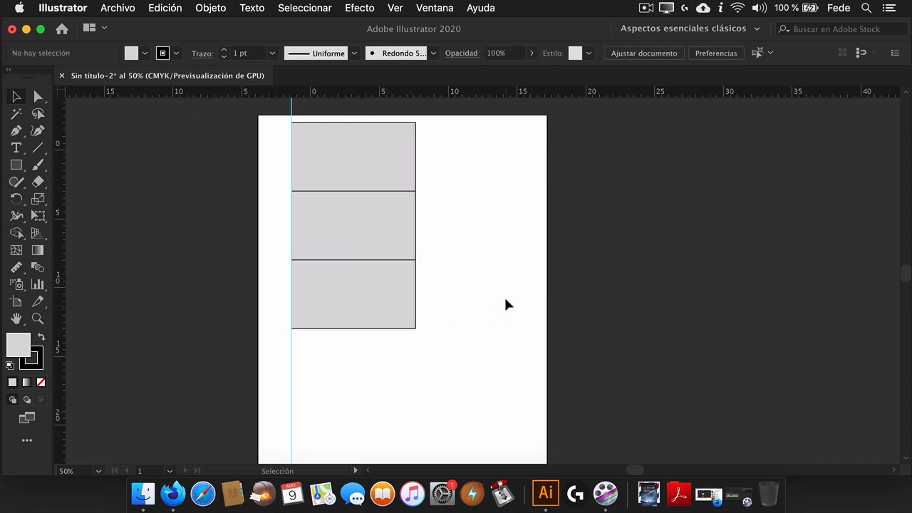
Delete the two lower rectangle copies and move the remaining rectangle down about 5,7 cm along the vertical guide
{"action": "scroll", "coordinate": [459, 207], "scroll_direction": "up", "scroll_amount": 4}
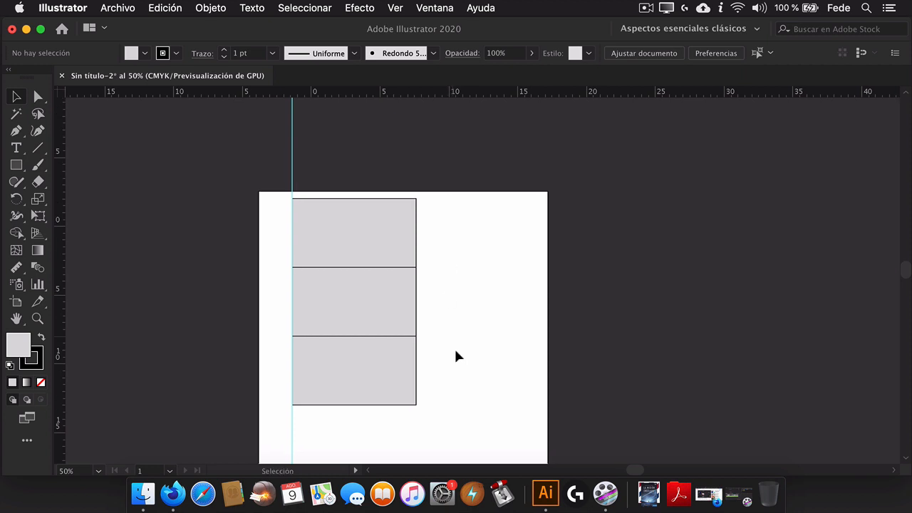
{"action": "left_click_drag", "start_coordinate": [376, 351], "coordinate": [389, 381]}
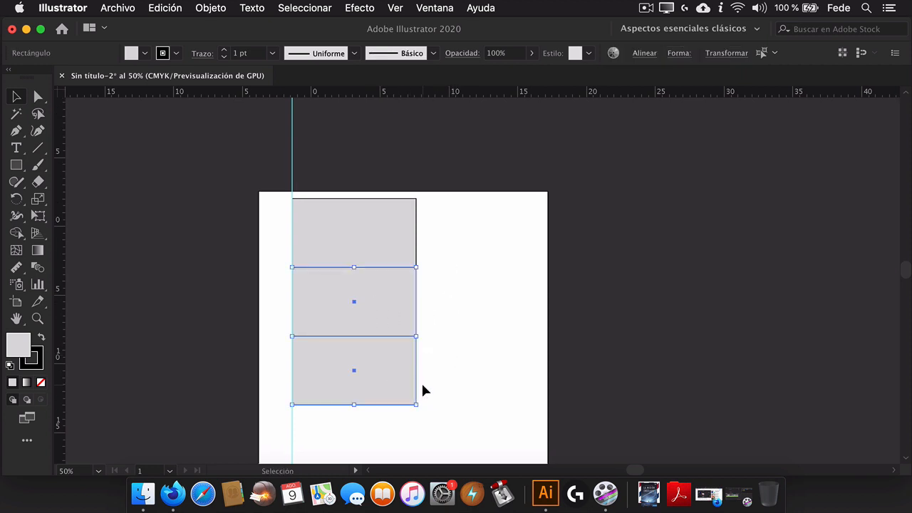
{"action": "key", "text": "Delete"}
{"action": "left_click_drag", "start_coordinate": [356, 235], "coordinate": [357, 312]}
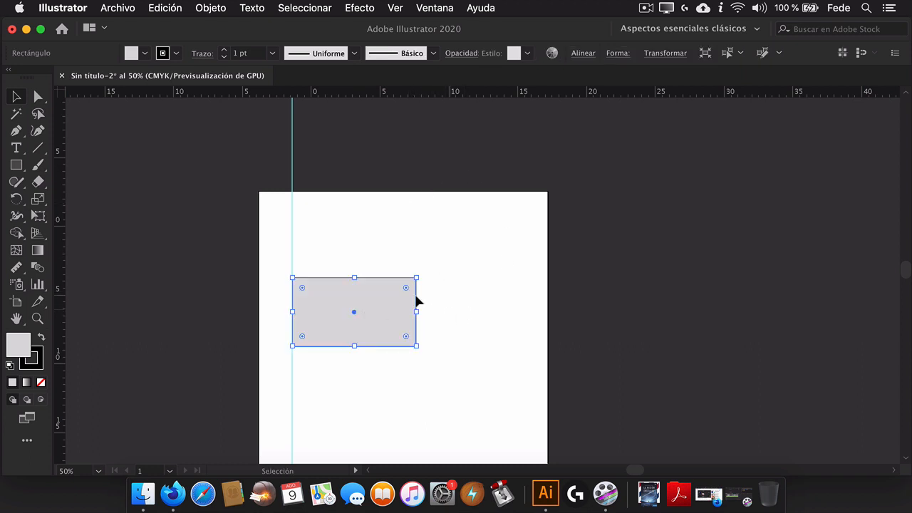
Place horizontal guides on the rectangle's top and bottom edges and a vertical guide on its right edge
{"action": "left_click_drag", "start_coordinate": [399, 94], "coordinate": [408, 167]}
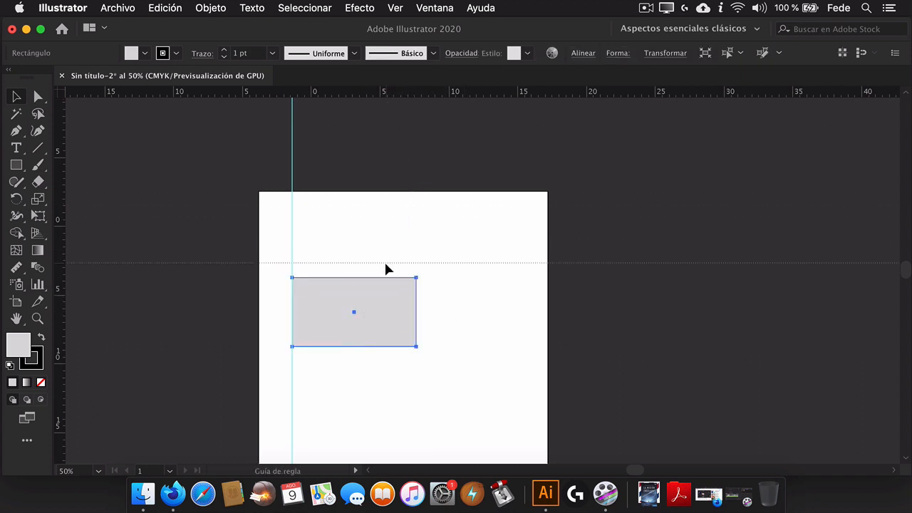
{"action": "left_click_drag", "start_coordinate": [384, 277], "coordinate": [384, 277]}
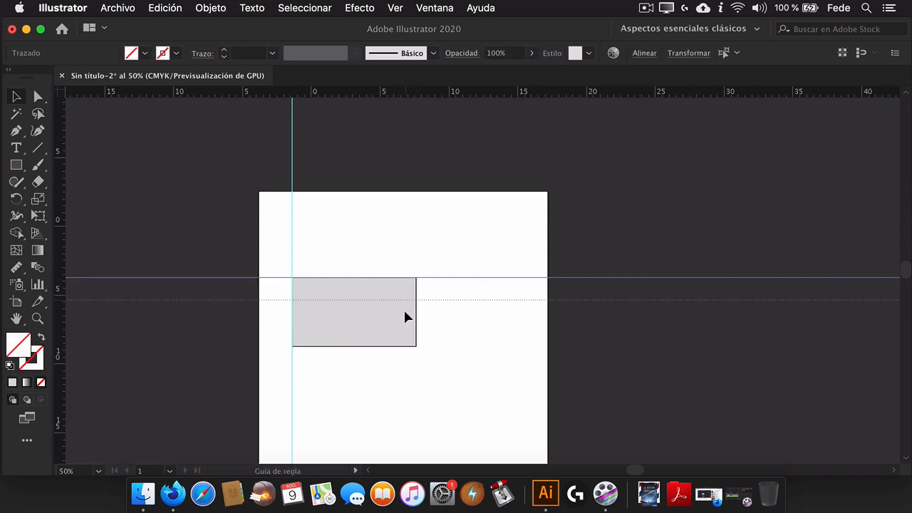
{"action": "left_click_drag", "start_coordinate": [403, 311], "coordinate": [402, 347]}
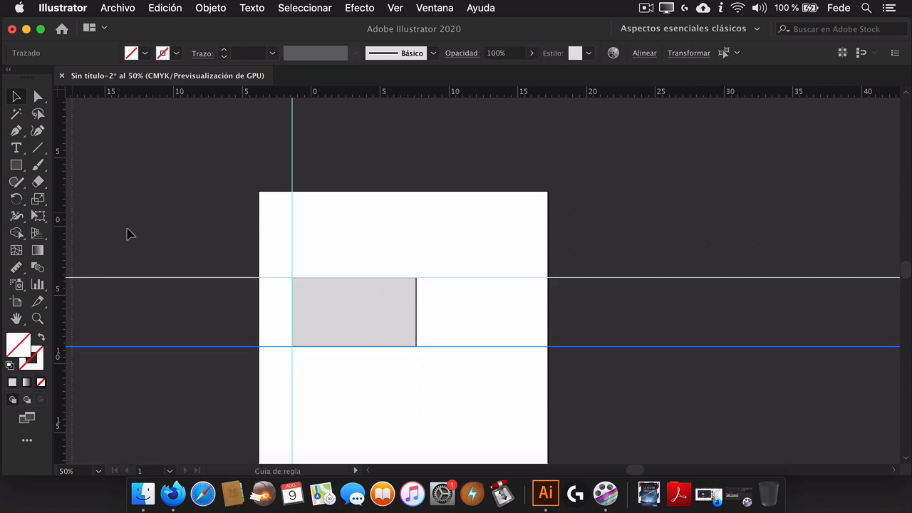
{"action": "left_click_drag", "start_coordinate": [388, 282], "coordinate": [416, 284]}
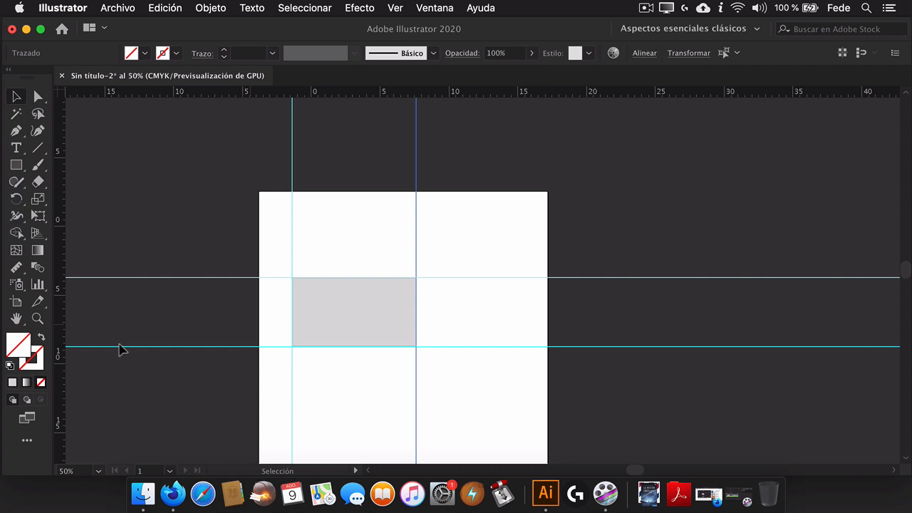
Draw short horizontal and vertical 0,25 pt crop marks along the guides, just outside the rectangle's two upper corners
{"action": "left_click", "coordinate": [37, 318]}
{"action": "left_click_drag", "start_coordinate": [294, 293], "coordinate": [511, 234]}
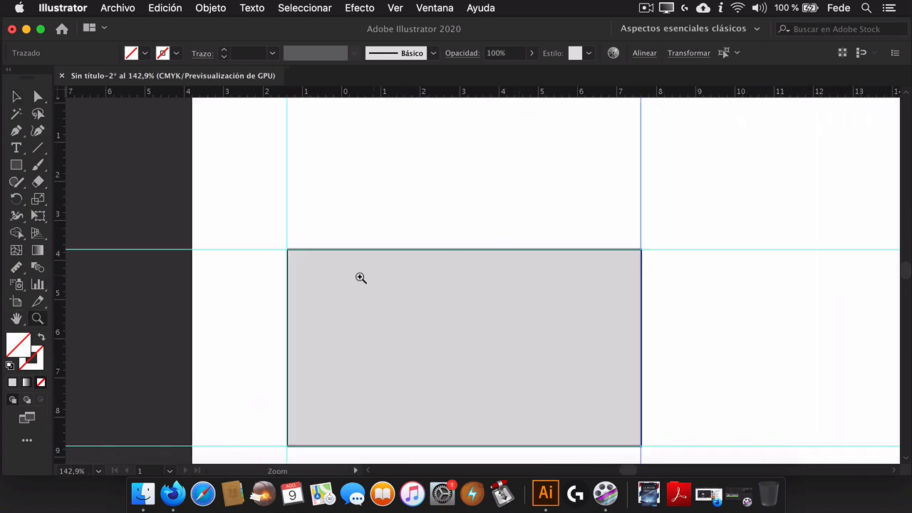
{"action": "key", "text": "v"}
{"action": "left_click", "coordinate": [38, 151]}
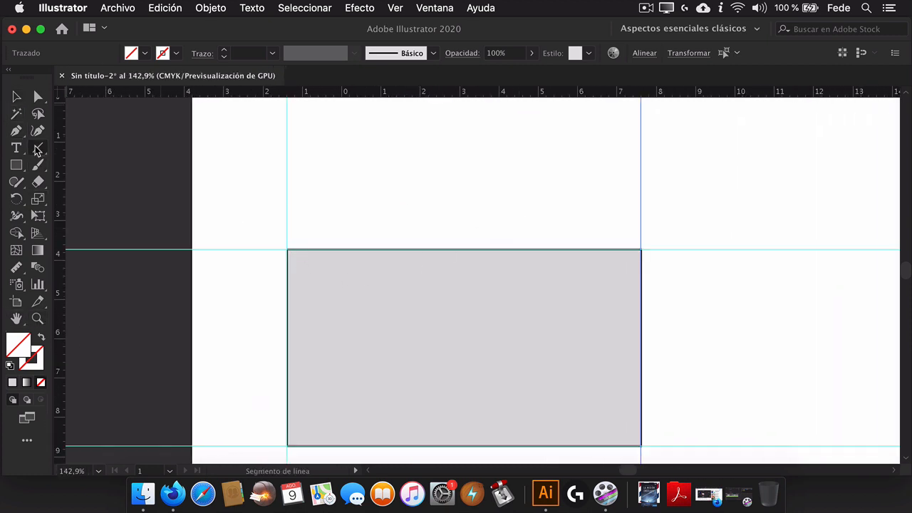
{"action": "left_click", "coordinate": [146, 53]}
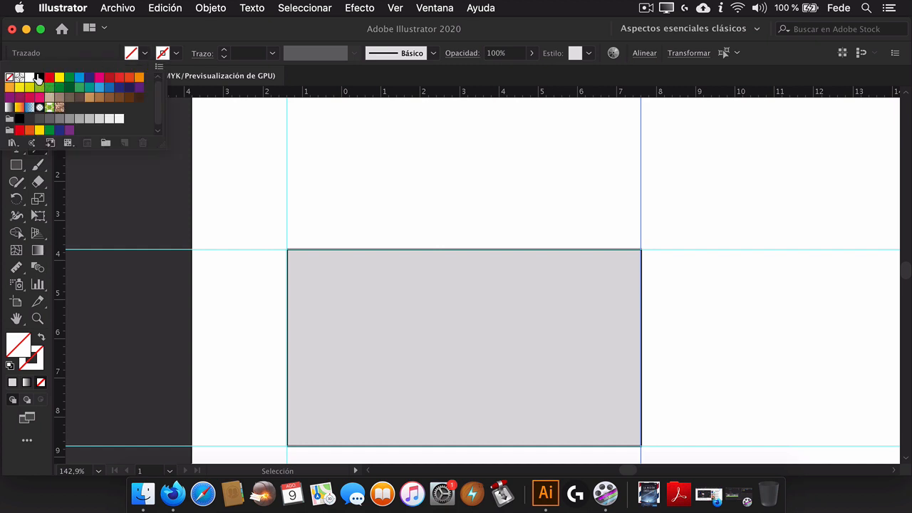
{"action": "left_click", "coordinate": [38, 77]}
{"action": "left_click", "coordinate": [200, 32]}
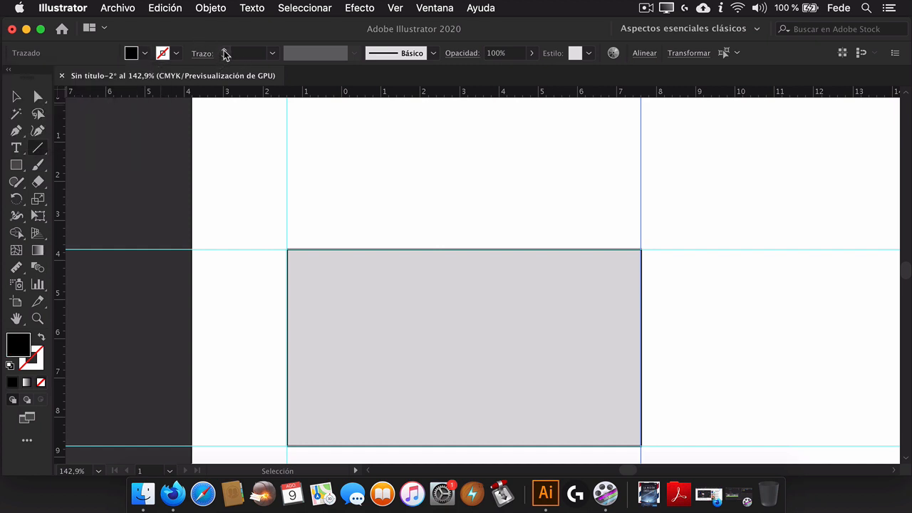
{"action": "left_click", "coordinate": [223, 51]}
{"action": "left_click_drag", "start_coordinate": [271, 249], "coordinate": [232, 248]}
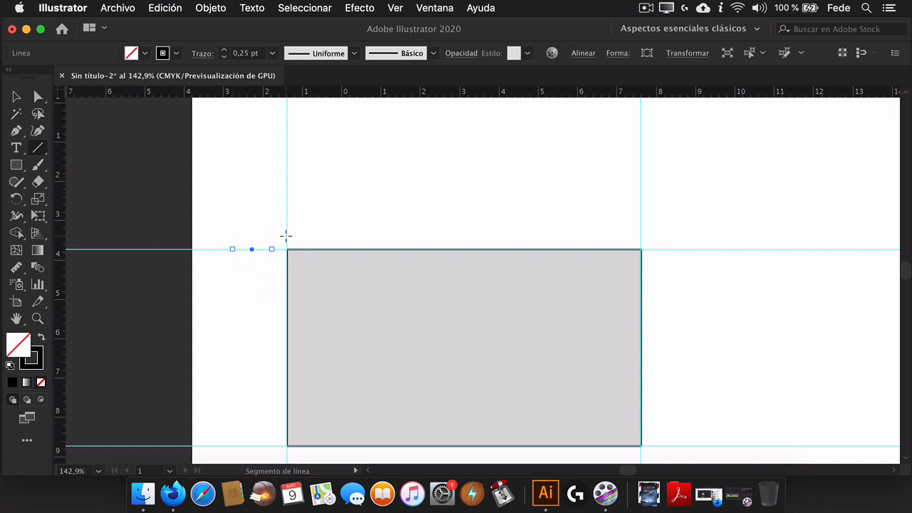
{"action": "left_click_drag", "start_coordinate": [287, 235], "coordinate": [287, 210]}
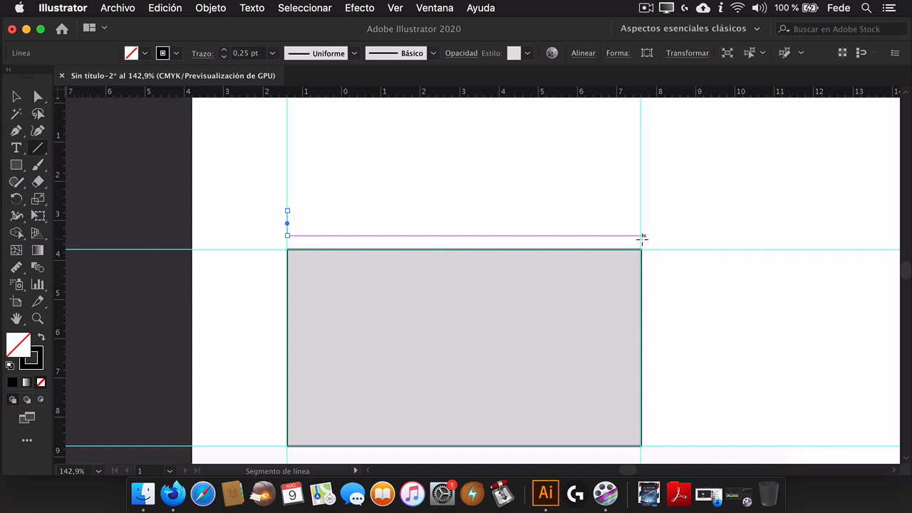
{"action": "left_click_drag", "start_coordinate": [642, 236], "coordinate": [643, 211]}
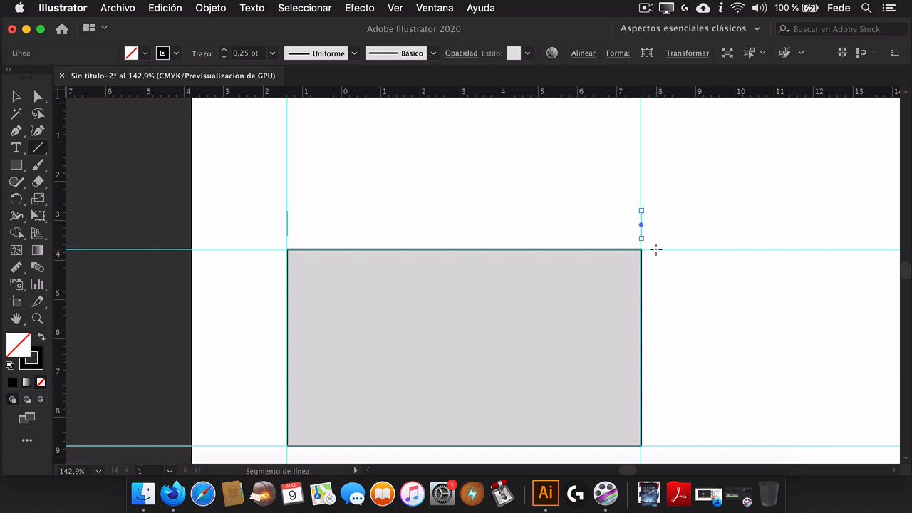
{"action": "left_click_drag", "start_coordinate": [654, 249], "coordinate": [686, 250]}
Draw matching 0,25 pt crop marks along the guides, just outside the rectangle's two lower corners
{"action": "scroll", "coordinate": [680, 401], "scroll_direction": "down", "scroll_amount": 4}
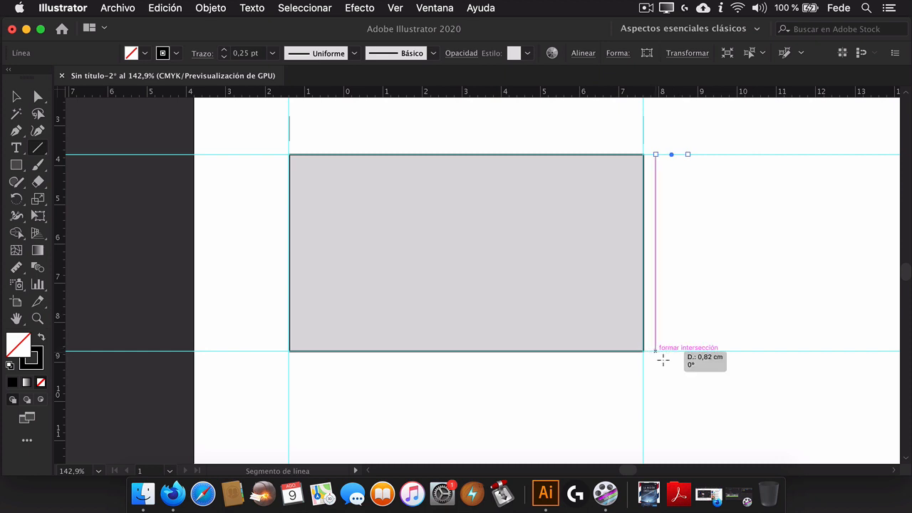
{"action": "mouse_move", "coordinate": [656, 351]}
{"action": "left_mouse_down"}
{"action": "mouse_move", "coordinate": [687, 353]}
{"action": "mouse_move", "coordinate": [644, 386]}
{"action": "left_mouse_up"}
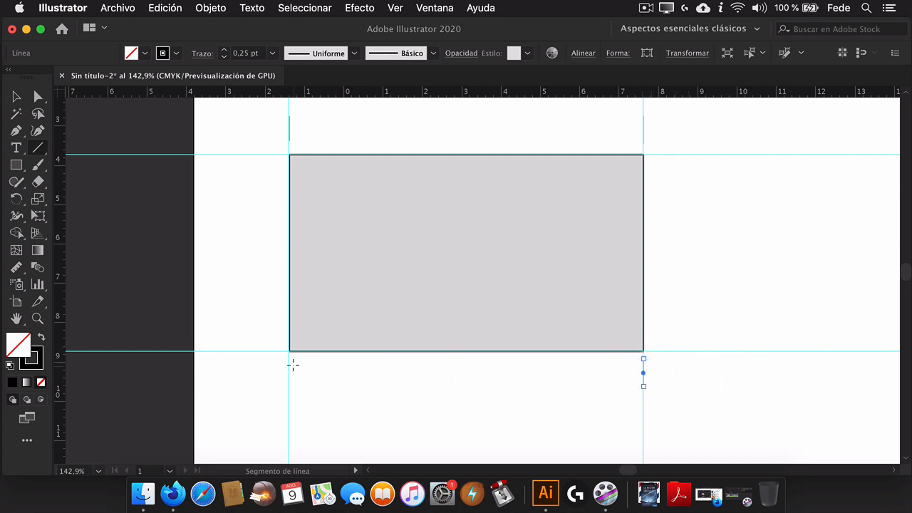
{"action": "left_click_drag", "start_coordinate": [289, 359], "coordinate": [290, 390]}
{"action": "mouse_move", "coordinate": [280, 350]}
{"action": "left_mouse_down"}
{"action": "mouse_move", "coordinate": [258, 356]}
{"action": "mouse_move", "coordinate": [250, 348]}
{"action": "left_mouse_up"}
{"action": "key", "text": "super+z"}
{"action": "left_click_drag", "start_coordinate": [277, 350], "coordinate": [248, 350]}
{"action": "left_click", "coordinate": [20, 104]}
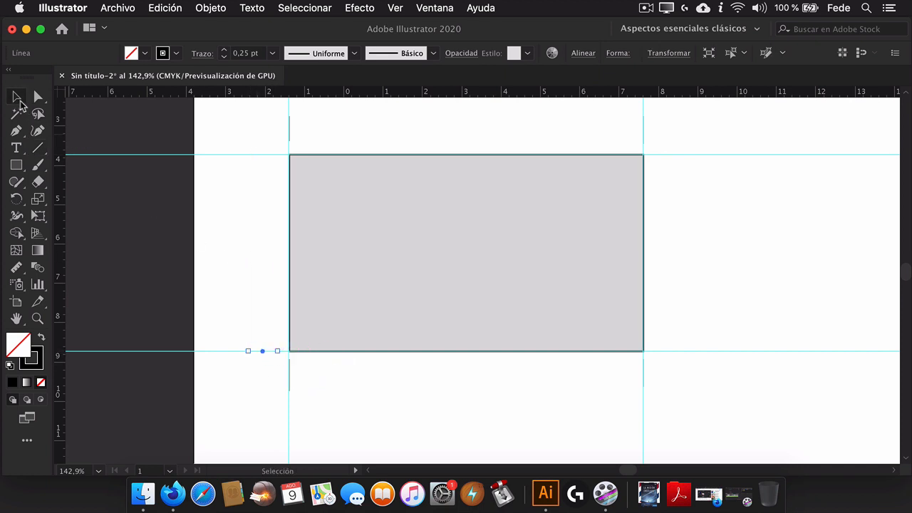
Examine closely how the crop marks line up with the guides and the rectangle's upper-left corner
{"action": "left_click", "coordinate": [38, 319]}
{"action": "left_click_drag", "start_coordinate": [298, 150], "coordinate": [503, 129]}
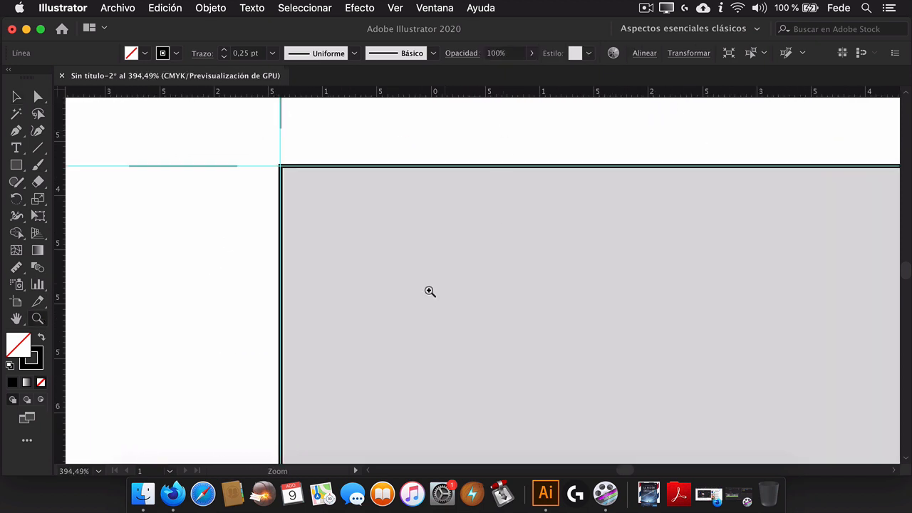
{"action": "left_click_drag", "start_coordinate": [308, 166], "coordinate": [406, 128]}
{"action": "key", "text": "space"}
{"action": "left_click_drag", "start_coordinate": [328, 137], "coordinate": [429, 260]}
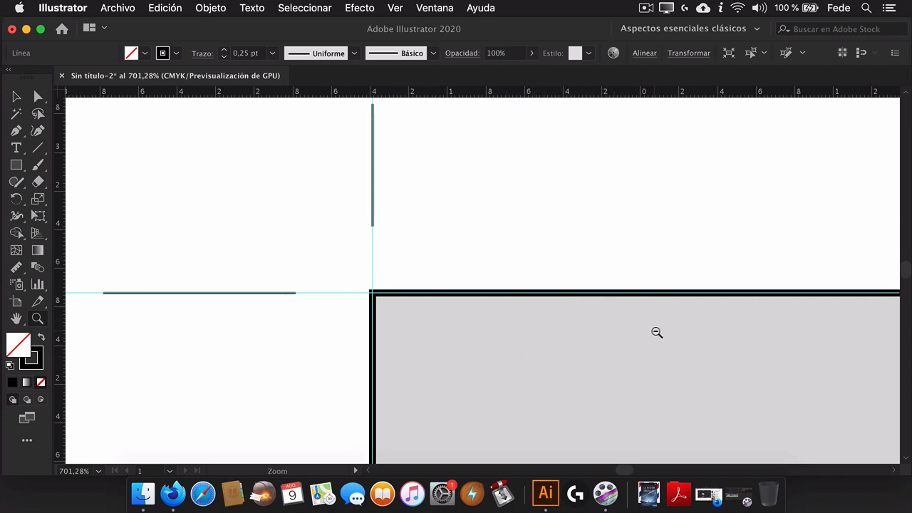
{"action": "left_click", "coordinate": [712, 350], "text": "alt"}
{"action": "key", "text": "space"}
{"action": "left_click_drag", "start_coordinate": [743, 347], "coordinate": [434, 224]}
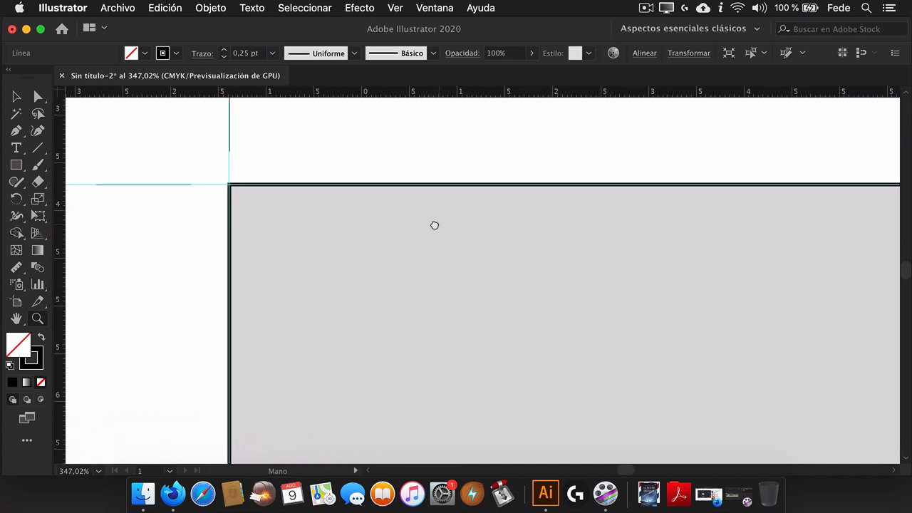
{"action": "left_click", "coordinate": [600, 298], "text": "alt"}
{"action": "left_click", "coordinate": [546, 292], "text": "alt"}
{"action": "left_click", "coordinate": [553, 299], "text": "alt"}
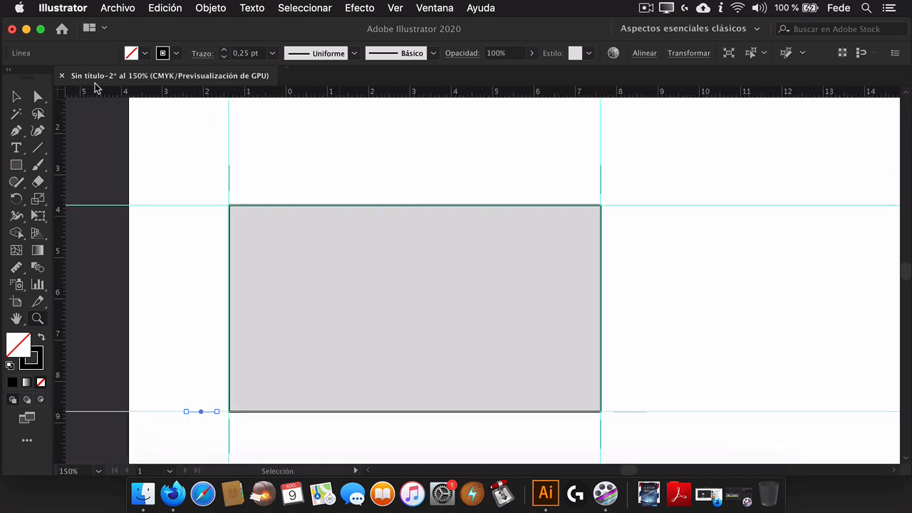
Delete all crop marks and all guides around the rectangle, leaving only the rectangle on the artboard
{"action": "key", "text": "v"}
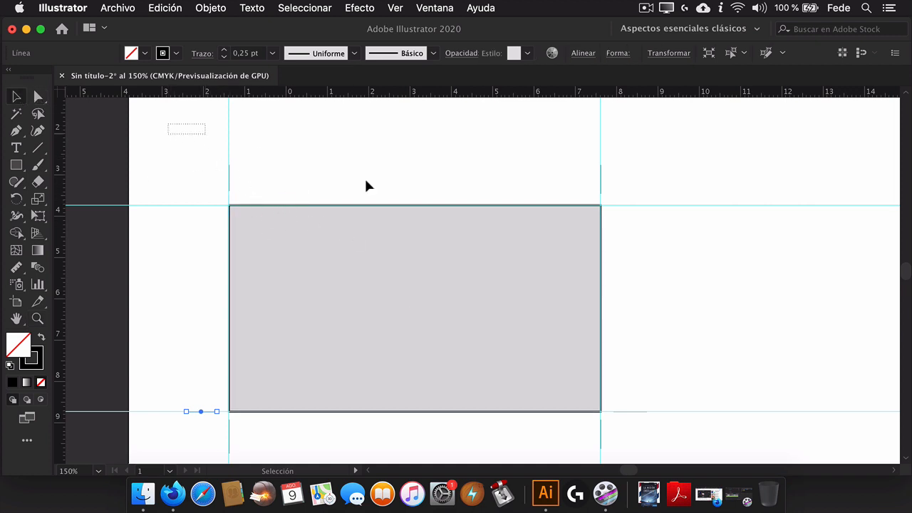
{"action": "left_click_drag", "start_coordinate": [650, 192], "coordinate": [651, 194]}
{"action": "key", "text": "Delete"}
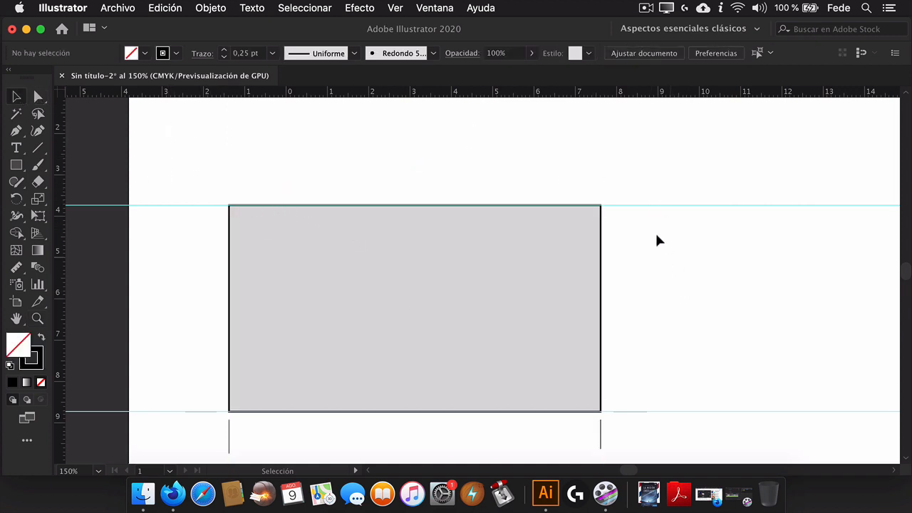
{"action": "left_click_drag", "start_coordinate": [207, 430], "coordinate": [684, 436]}
{"action": "key", "text": "Delete"}
{"action": "key", "text": "Delete"}
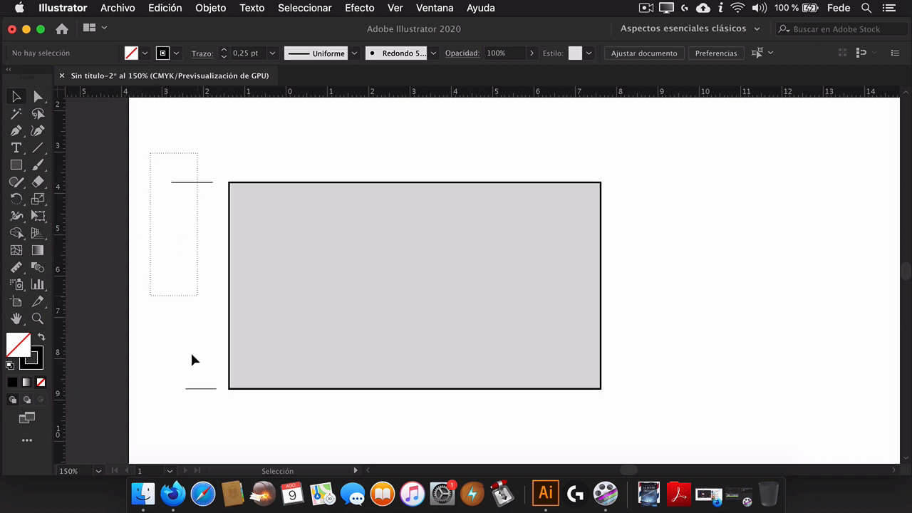
{"action": "left_click_drag", "start_coordinate": [191, 360], "coordinate": [199, 428]}
{"action": "key", "text": "Delete"}
Place a vertical guide about 1 cm left of the rectangle's left edge
{"action": "left_click", "coordinate": [37, 318]}
{"action": "left_click_drag", "start_coordinate": [513, 305], "coordinate": [421, 329]}
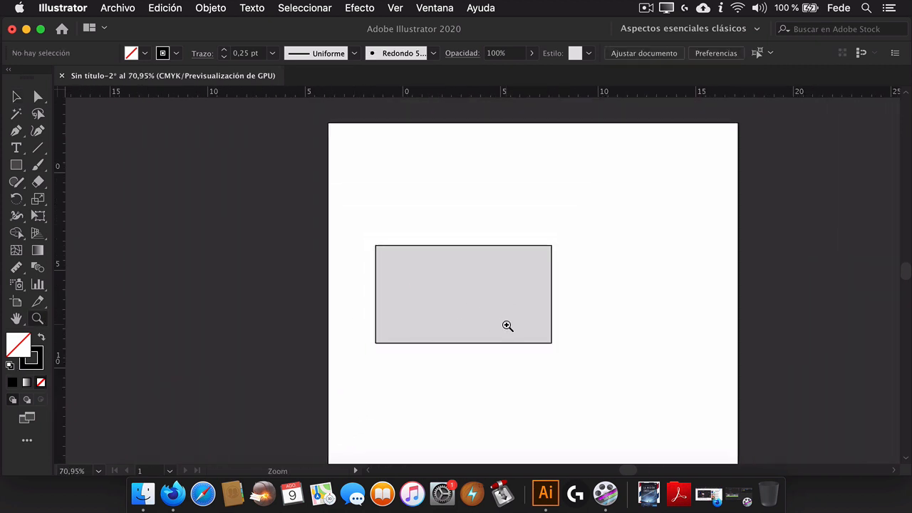
{"action": "left_click_drag", "start_coordinate": [507, 326], "coordinate": [369, 237]}
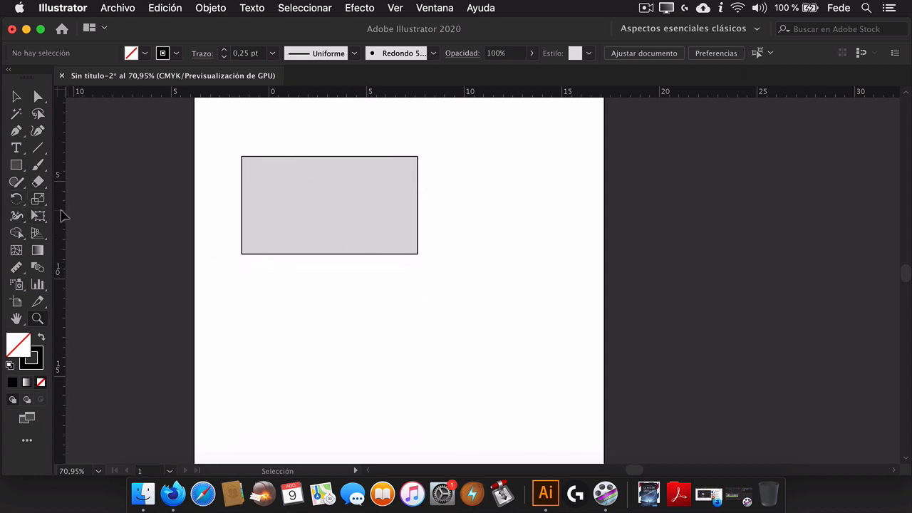
{"action": "left_click_drag", "start_coordinate": [62, 215], "coordinate": [166, 236]}
{"action": "left_click_drag", "start_coordinate": [223, 241], "coordinate": [223, 240]}
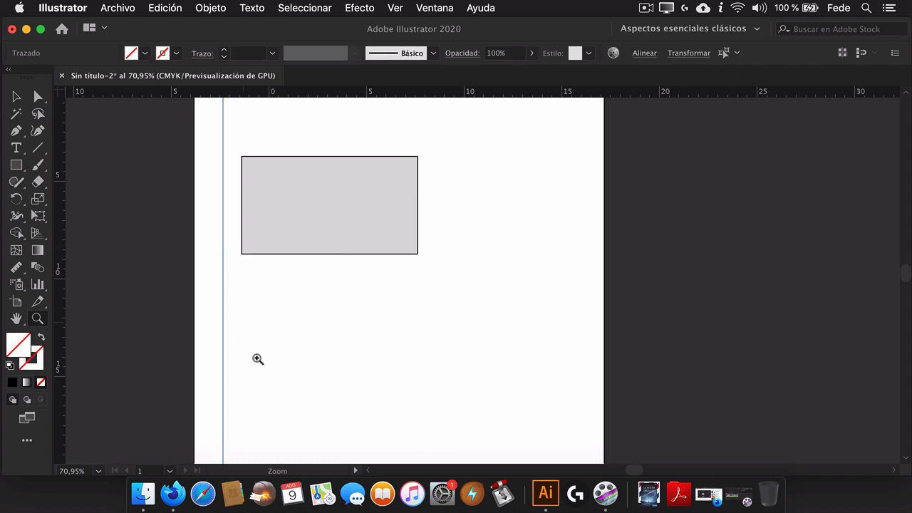
Select the vertical guide left of the rectangle and start the Rotate tool on it
{"action": "left_click", "coordinate": [16, 98]}
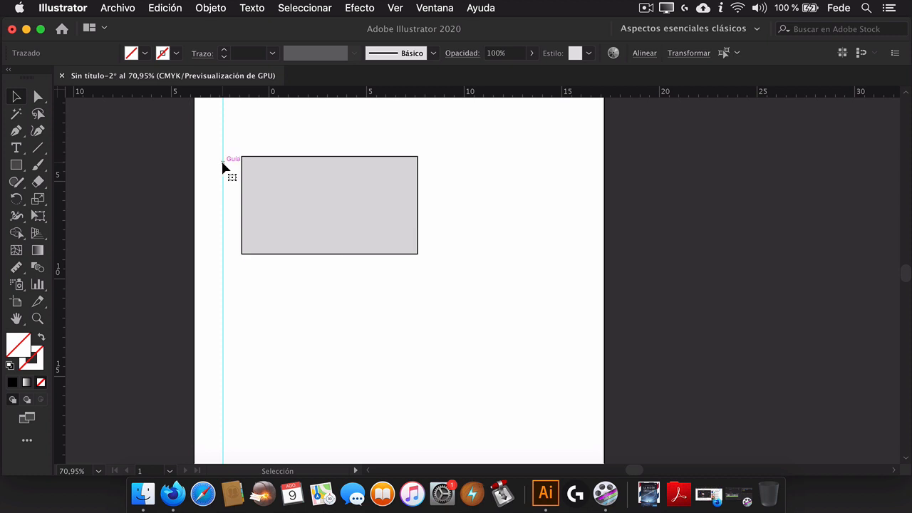
{"action": "left_click_drag", "start_coordinate": [211, 151], "coordinate": [228, 167]}
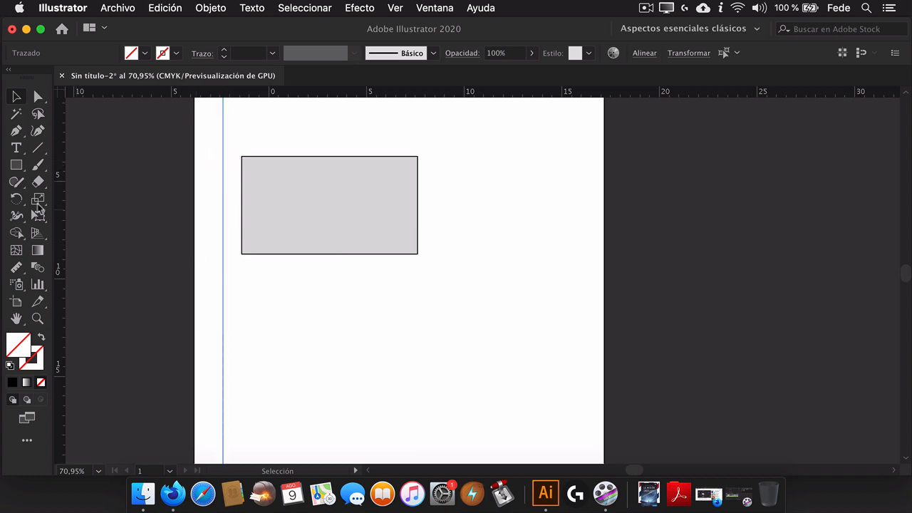
{"action": "left_click", "coordinate": [16, 200]}
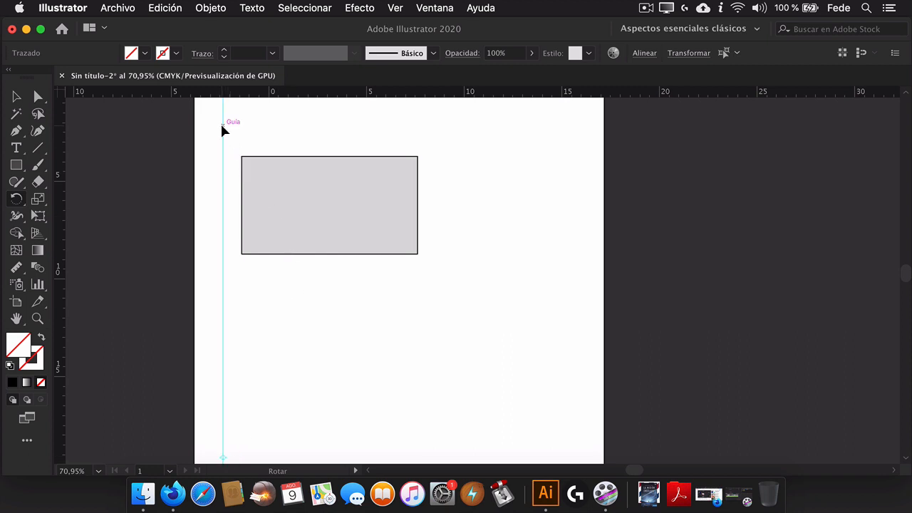
Try rotating the vertical guide freehand into a 45° diagonal, and undo the rotation
{"action": "left_click_drag", "start_coordinate": [221, 126], "coordinate": [414, 182]}
{"action": "left_click_drag", "start_coordinate": [422, 190], "coordinate": [468, 213]}
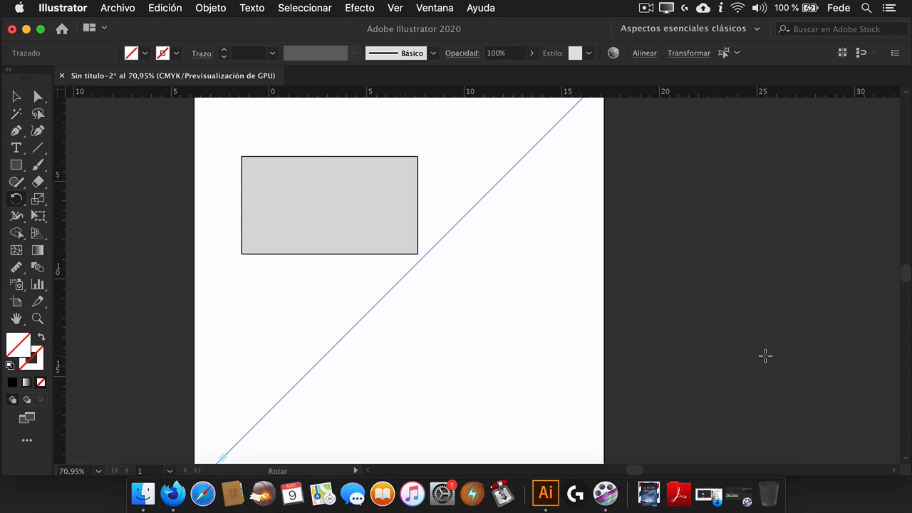
{"action": "key", "text": "super+z"}
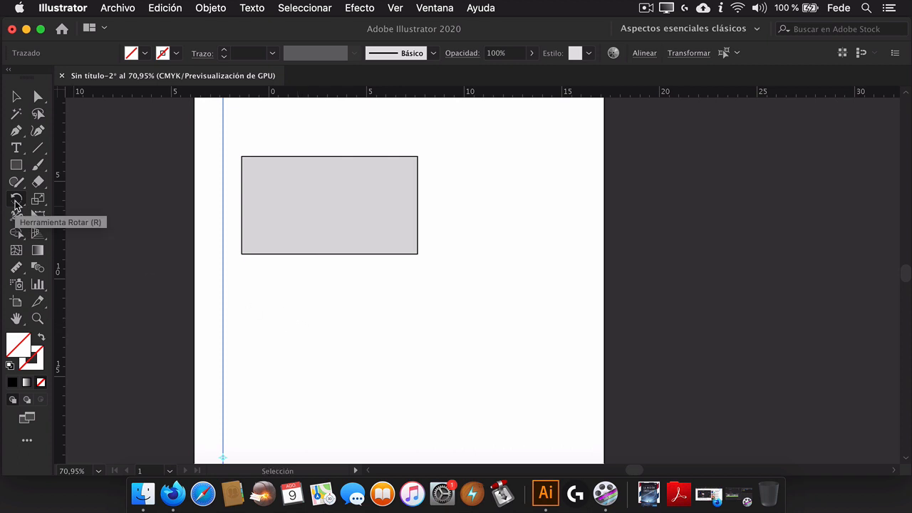
Rotate the vertical guide by an exact angle of -45° around a chosen reference point, and undo the rotation
{"action": "left_click", "coordinate": [16, 205]}
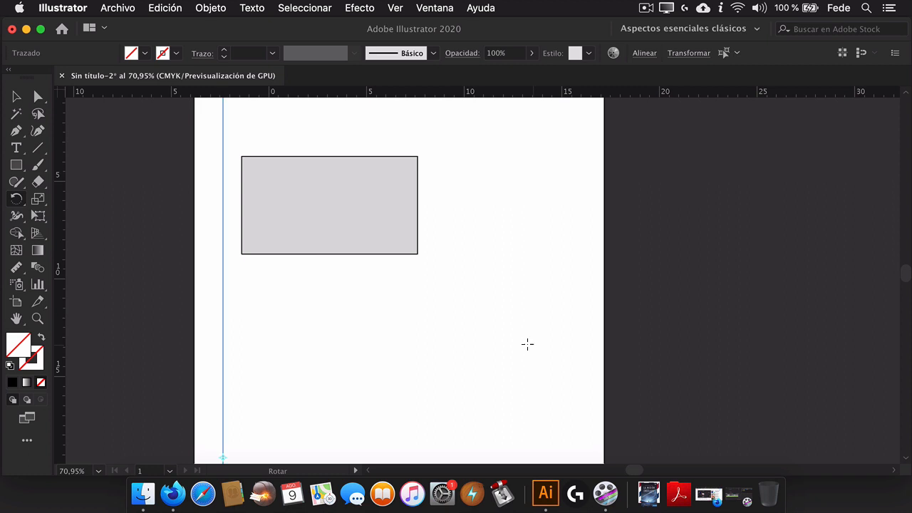
{"action": "left_click", "coordinate": [504, 354], "text": "alt"}
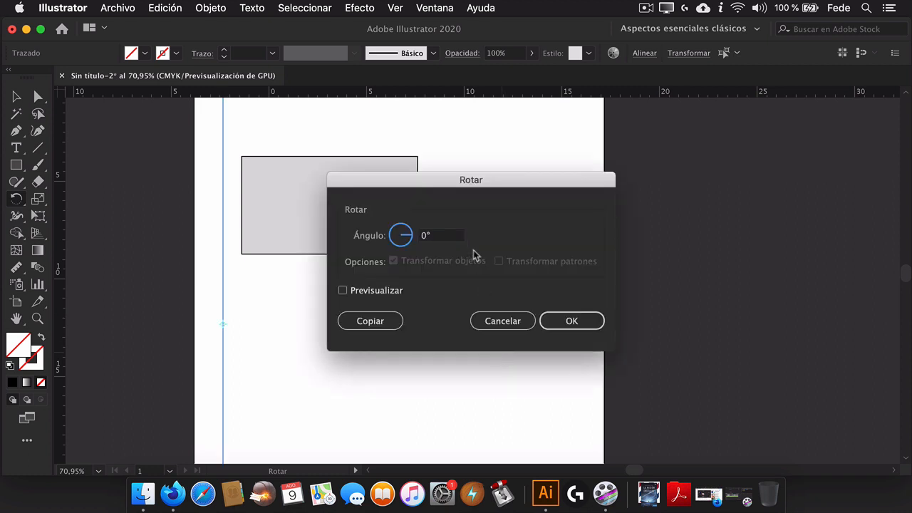
{"action": "left_click", "coordinate": [425, 240]}
{"action": "key", "text": "BackSpace"}
{"action": "type", "text": "-"}
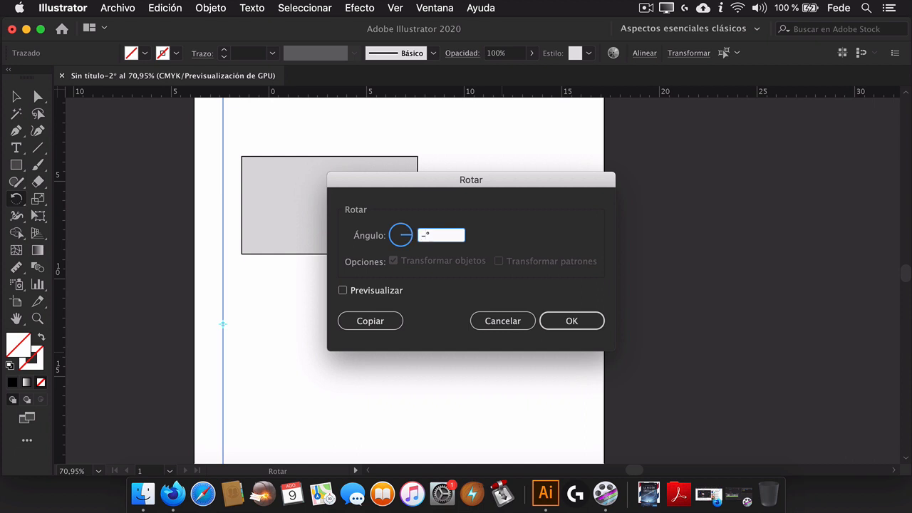
{"action": "type", "text": "45"}
{"action": "left_click", "coordinate": [571, 322]}
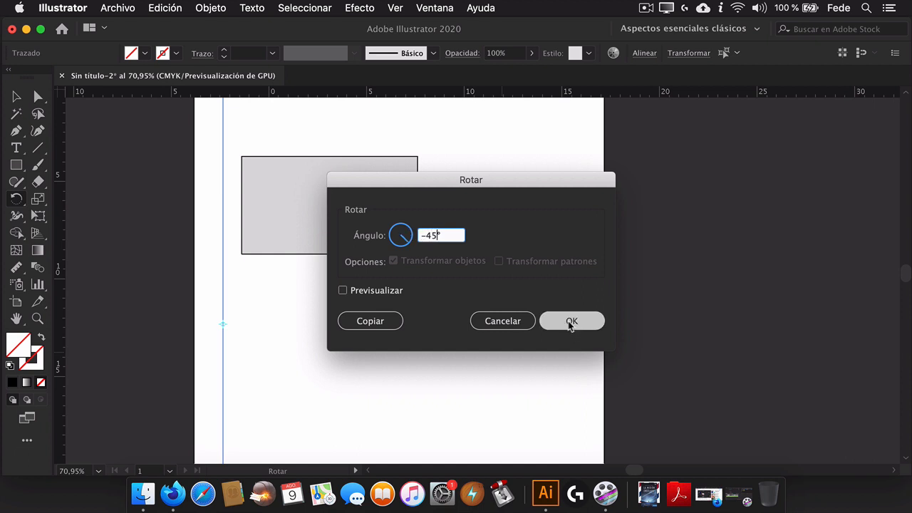
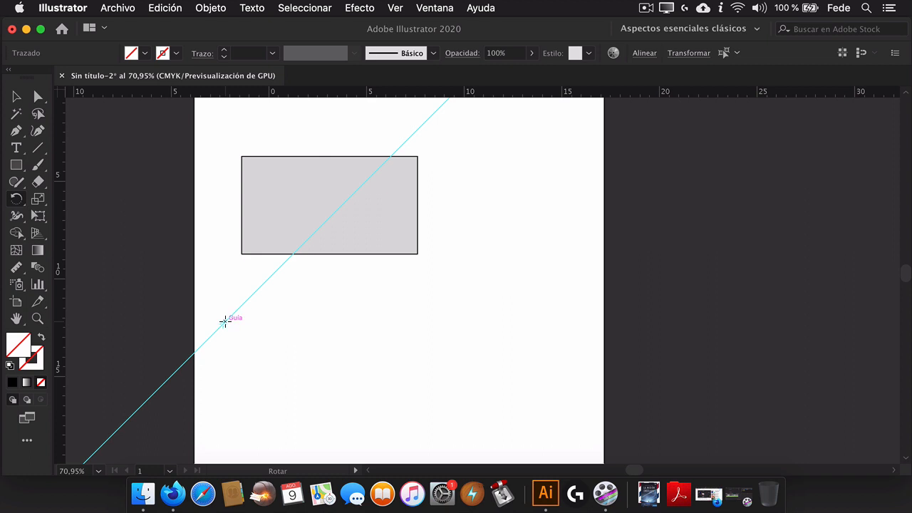
{"action": "key", "text": "super"}
{"action": "key", "text": "super+z"}
{"action": "key", "text": "v"}
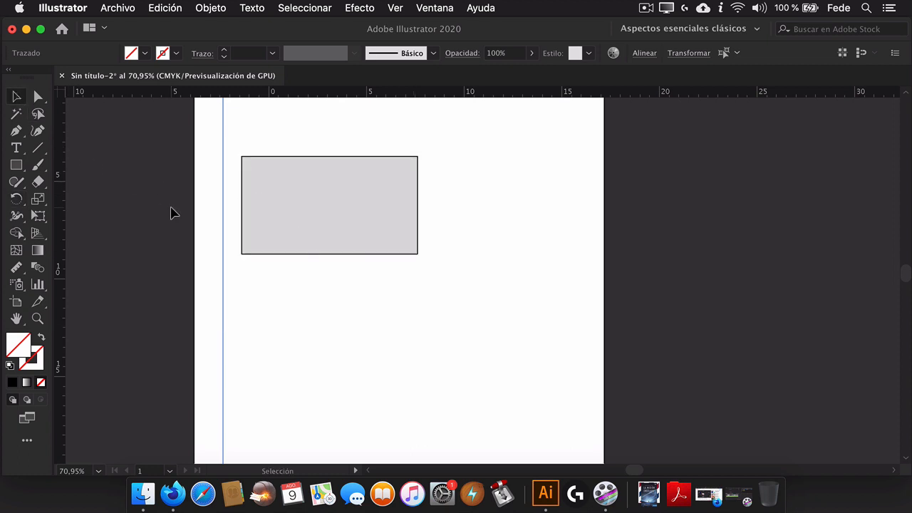
Move the vertical guide so that it snaps to the ruler mark labelled 3
{"action": "left_click", "coordinate": [38, 318]}
{"action": "left_click_drag", "start_coordinate": [233, 107], "coordinate": [563, 99]}
{"action": "left_click_drag", "start_coordinate": [206, 114], "coordinate": [389, 93]}
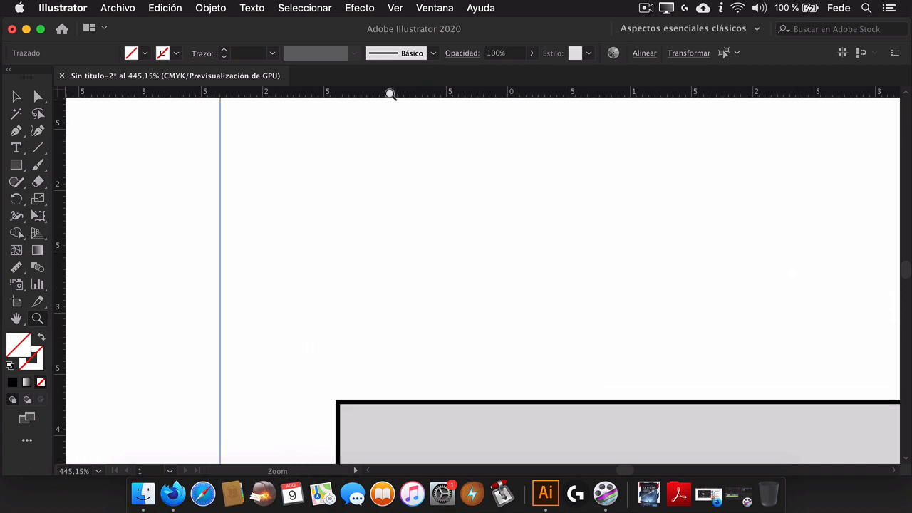
{"action": "left_click", "coordinate": [17, 96]}
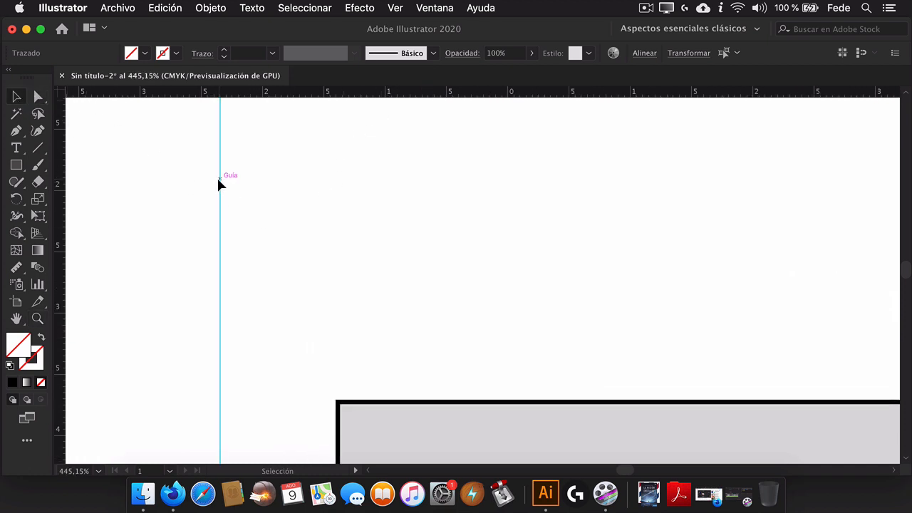
{"action": "left_click", "coordinate": [38, 318]}
{"action": "left_click_drag", "start_coordinate": [216, 183], "coordinate": [497, 93]}
{"action": "left_click_drag", "start_coordinate": [222, 158], "coordinate": [416, 119]}
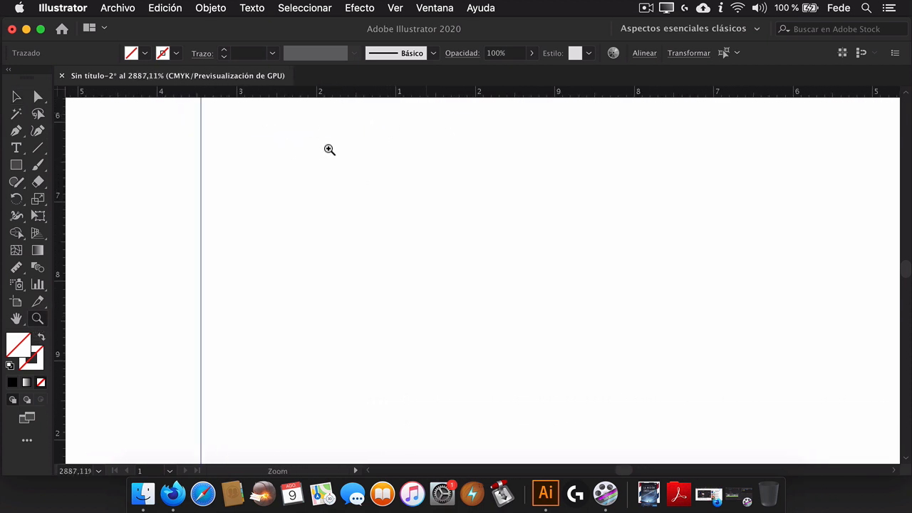
{"action": "left_click_drag", "start_coordinate": [217, 193], "coordinate": [331, 155]}
{"action": "left_click", "coordinate": [17, 97]}
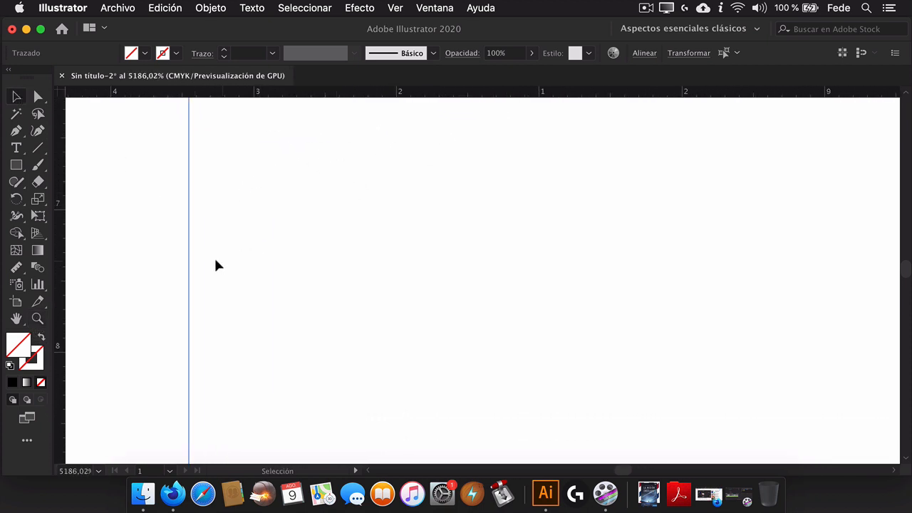
{"action": "left_click", "coordinate": [190, 228], "text": "shift"}
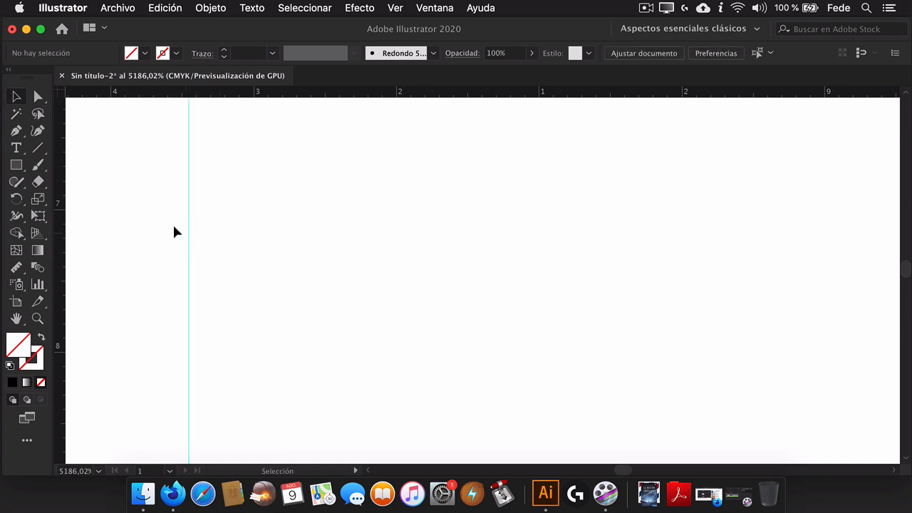
{"action": "left_click_drag", "start_coordinate": [196, 248], "coordinate": [258, 268]}
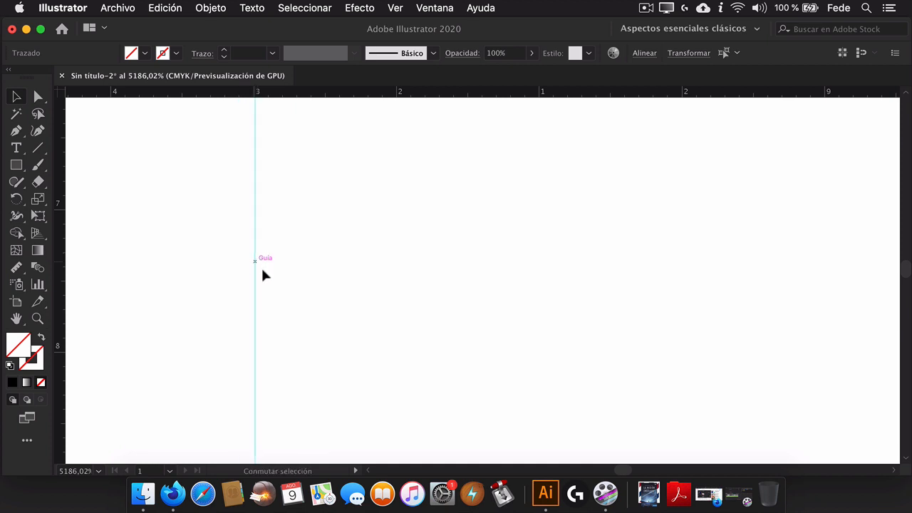
Add a second vertical guide slightly to the left of the existing one
{"action": "left_click_drag", "start_coordinate": [61, 249], "coordinate": [91, 260]}
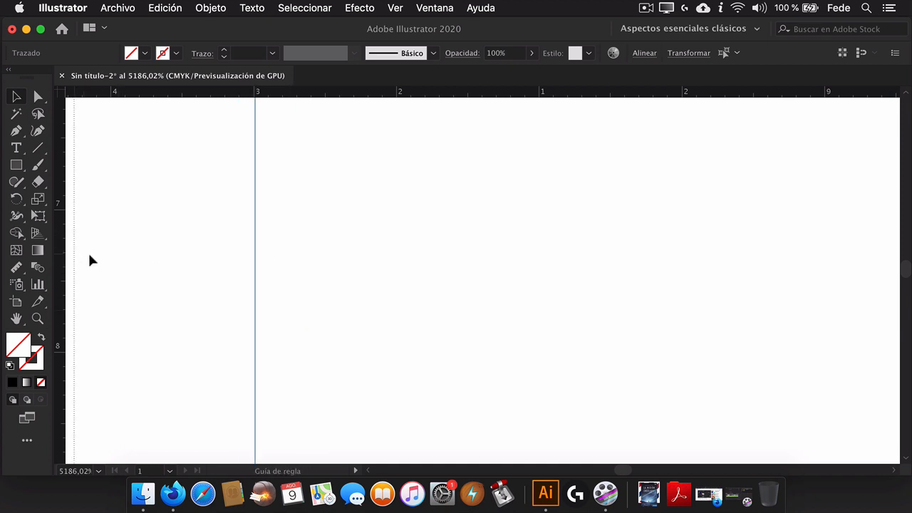
{"action": "left_click_drag", "start_coordinate": [197, 253], "coordinate": [210, 257]}
{"action": "left_click_drag", "start_coordinate": [184, 259], "coordinate": [218, 267]}
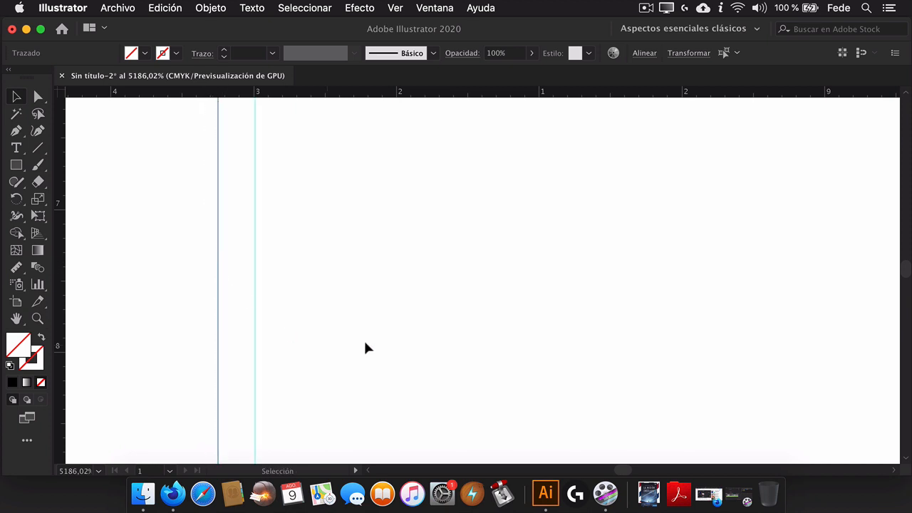
Draw a small unfilled rectangle above the grey rectangle and snap its left edge to the nearer vertical guide
{"action": "left_click", "coordinate": [42, 320]}
{"action": "left_click", "coordinate": [364, 305], "text": "alt"}
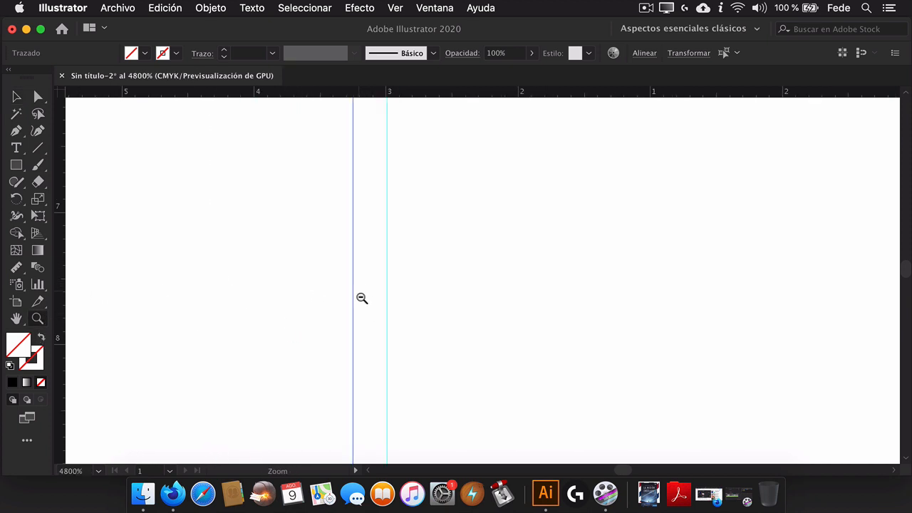
{"action": "left_click", "coordinate": [449, 322], "text": "alt"}
{"action": "left_click", "coordinate": [533, 317], "text": "alt"}
{"action": "left_click", "coordinate": [531, 349], "text": "alt"}
{"action": "left_click", "coordinate": [534, 354], "text": "alt"}
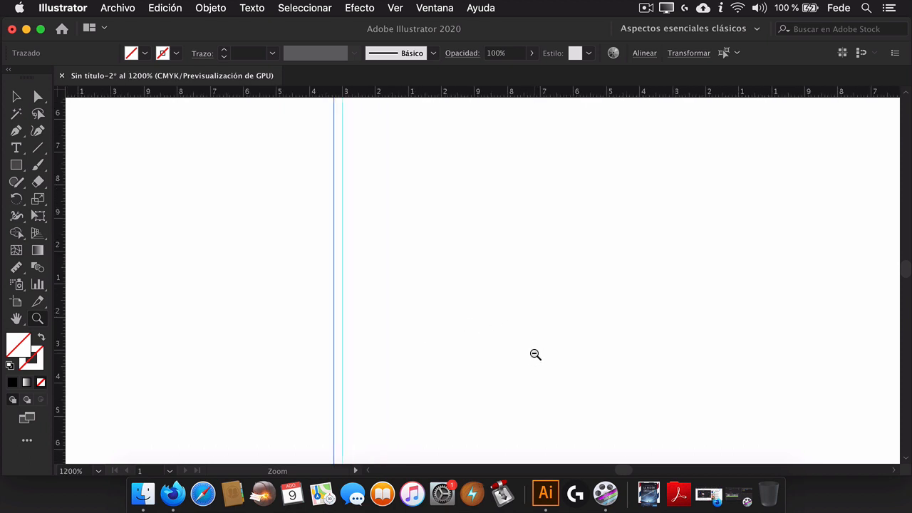
{"action": "left_click", "coordinate": [528, 361], "text": "alt"}
{"action": "left_click", "coordinate": [531, 356], "text": "alt"}
{"action": "left_click", "coordinate": [536, 343], "text": "alt"}
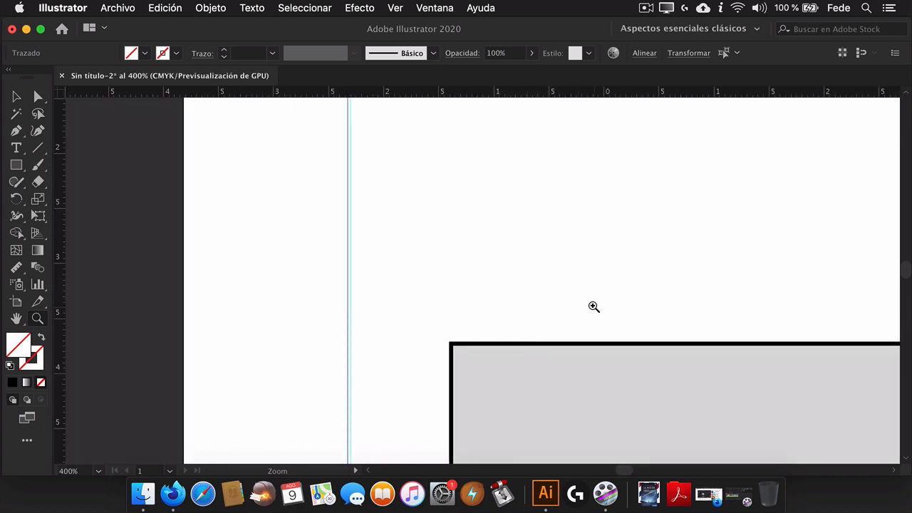
{"action": "left_click_drag", "start_coordinate": [587, 295], "coordinate": [452, 271]}
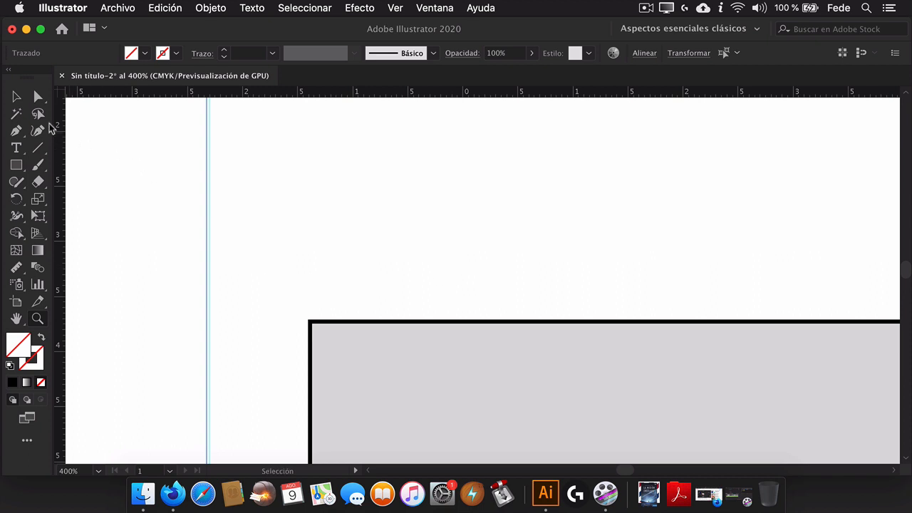
{"action": "left_click", "coordinate": [16, 165]}
{"action": "left_click_drag", "start_coordinate": [227, 136], "coordinate": [469, 256]}
{"action": "left_click", "coordinate": [16, 100]}
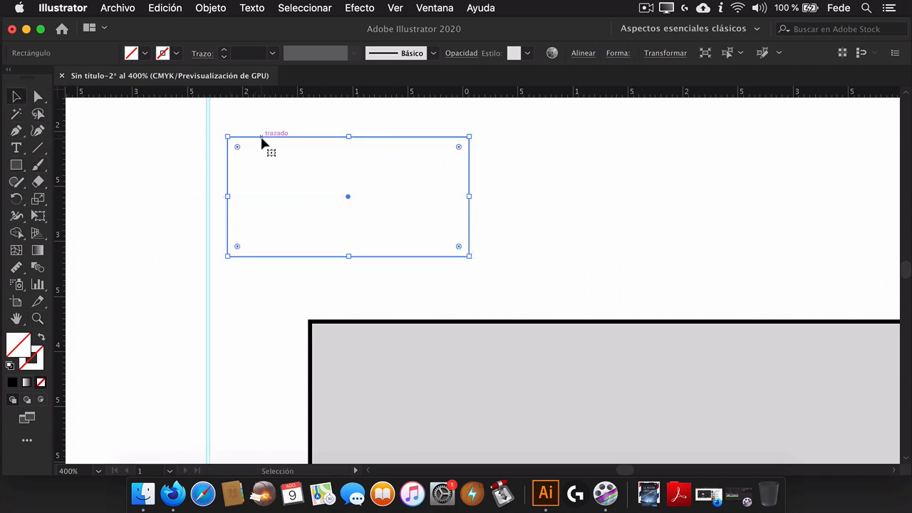
{"action": "left_click_drag", "start_coordinate": [256, 137], "coordinate": [242, 143]}
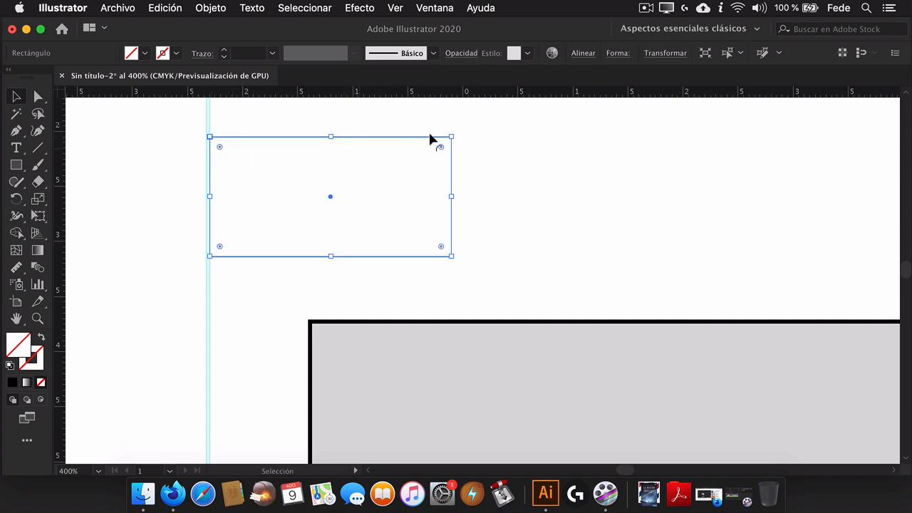
Check the Smart Guides and Snap to Point settings
{"action": "left_click", "coordinate": [395, 12]}
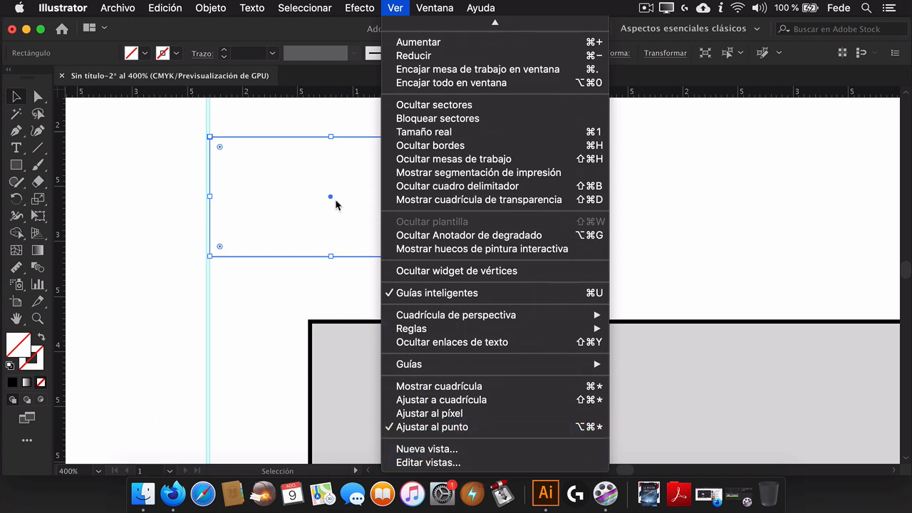
{"action": "left_click", "coordinate": [282, 33]}
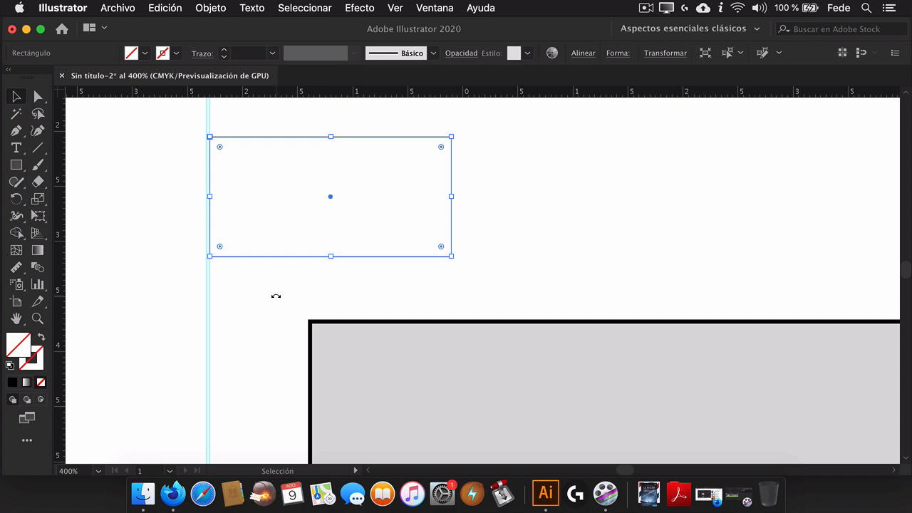
Delete the small unfilled rectangle and move the grey rectangle up and to the right on the artboard
{"action": "left_click", "coordinate": [40, 321]}
{"action": "left_click_drag", "start_coordinate": [416, 260], "coordinate": [315, 291]}
{"action": "left_click_drag", "start_coordinate": [573, 260], "coordinate": [478, 283]}
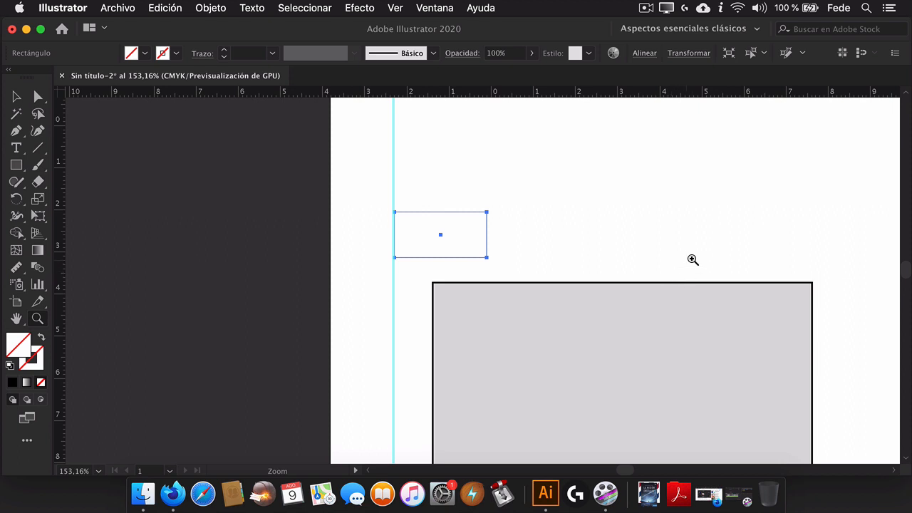
{"action": "left_click_drag", "start_coordinate": [692, 260], "coordinate": [641, 289]}
{"action": "left_click_drag", "start_coordinate": [710, 297], "coordinate": [458, 283]}
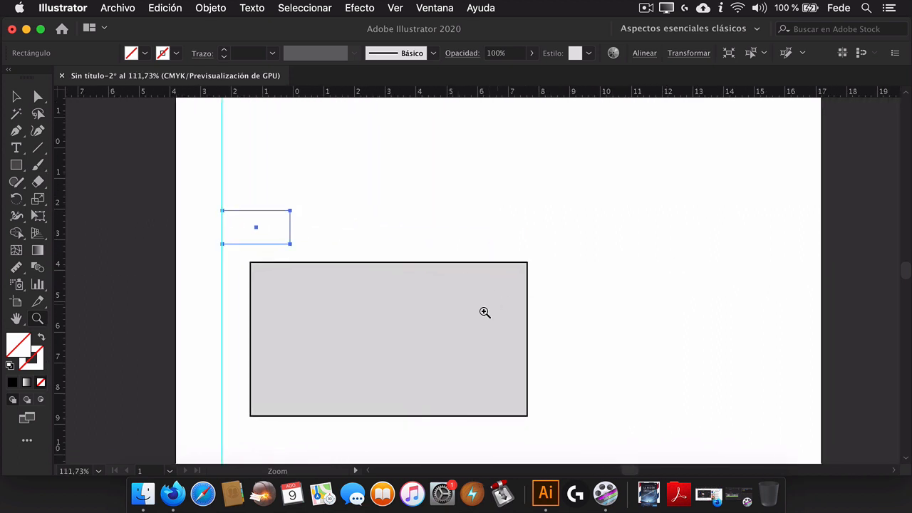
{"action": "left_click", "coordinate": [15, 96]}
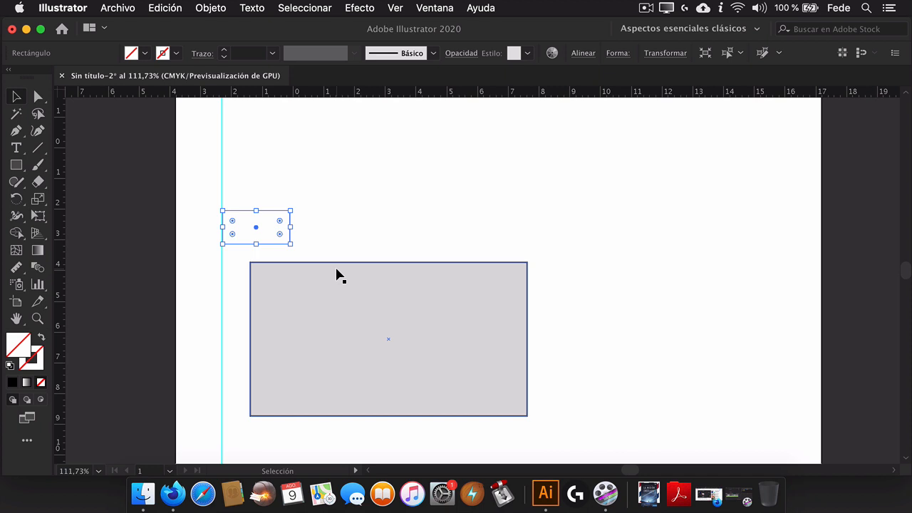
{"action": "left_click_drag", "start_coordinate": [267, 196], "coordinate": [447, 188]}
{"action": "key", "text": "Delete"}
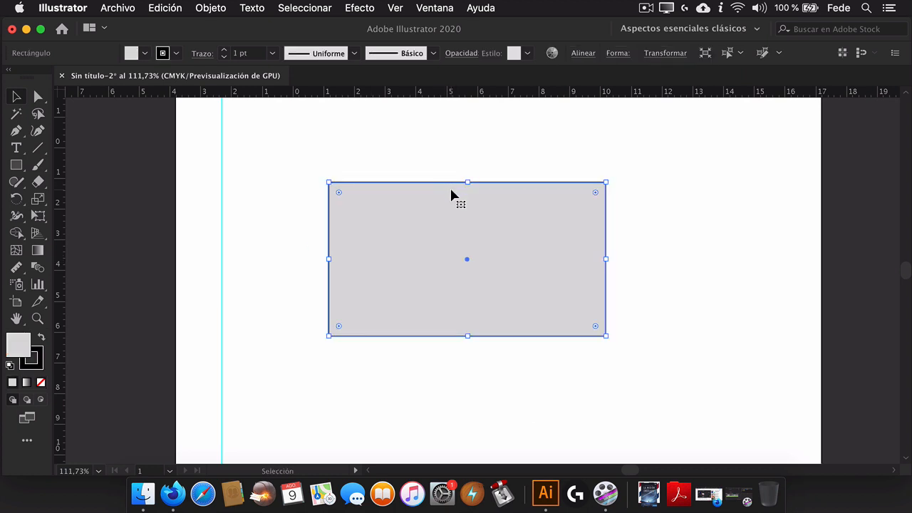
Convert the grey rectangle into guides, and undo the conversion
{"action": "right_click", "coordinate": [572, 207]}
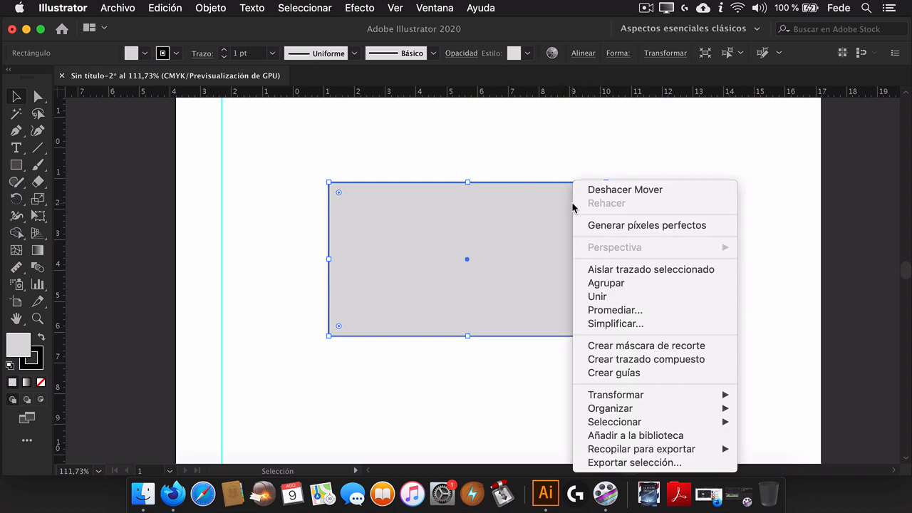
{"action": "left_click", "coordinate": [621, 373]}
{"action": "left_click", "coordinate": [564, 347]}
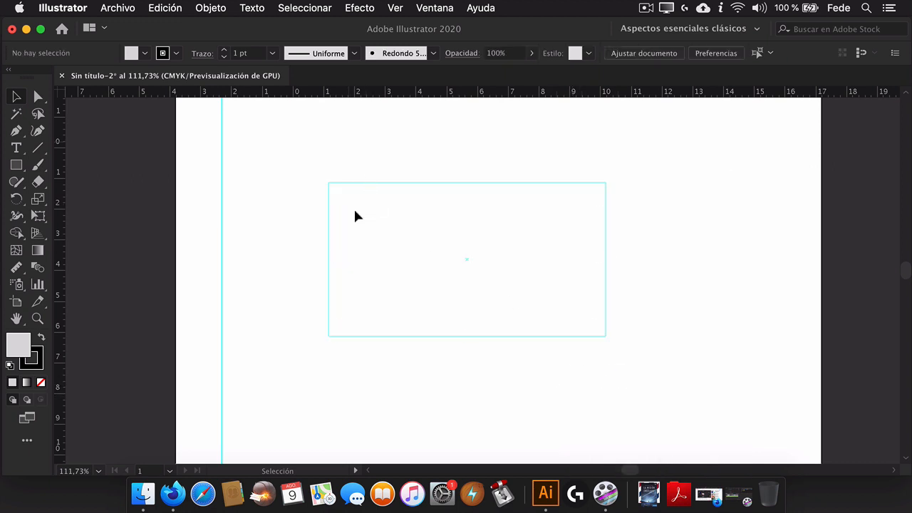
{"action": "left_click", "coordinate": [419, 338]}
{"action": "left_click", "coordinate": [481, 393]}
{"action": "key", "text": "super+z"}
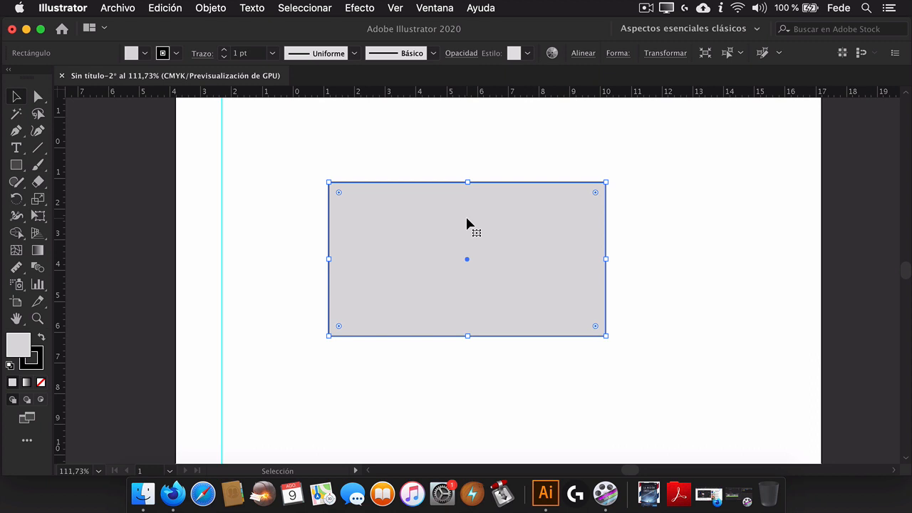
{"action": "key", "text": "a"}
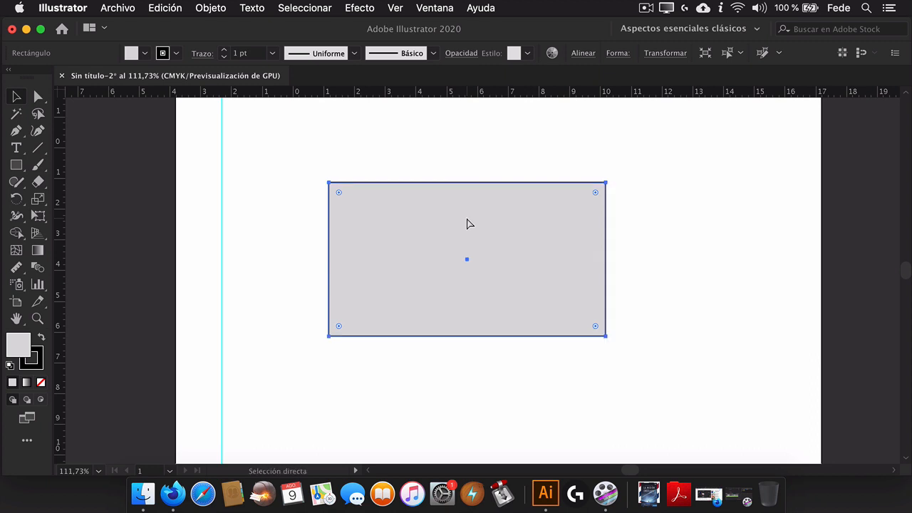
{"action": "key", "text": "v"}
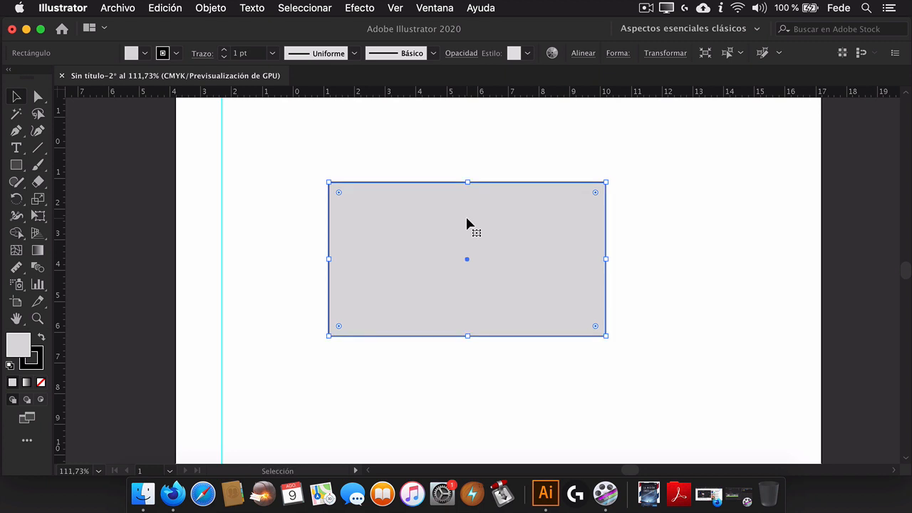
{"action": "key", "text": "a"}
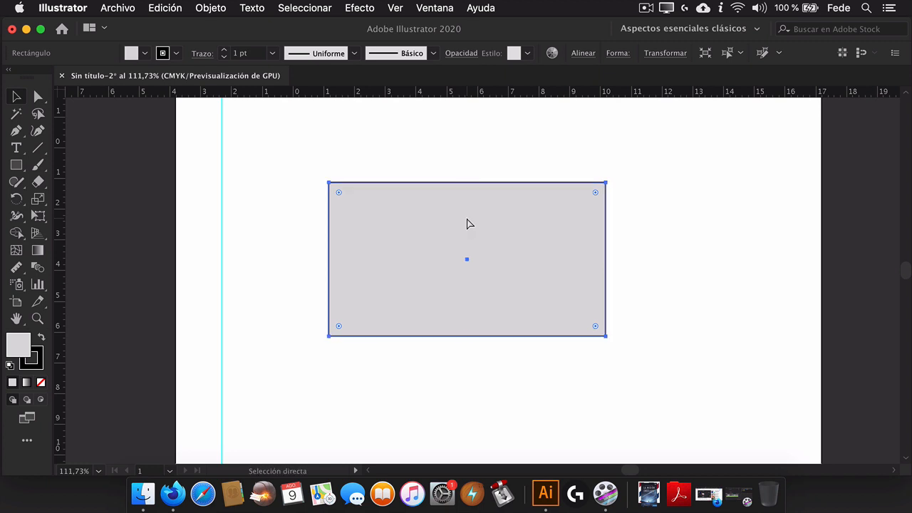
{"action": "key", "text": "super+v"}
{"action": "key", "text": "super+z"}
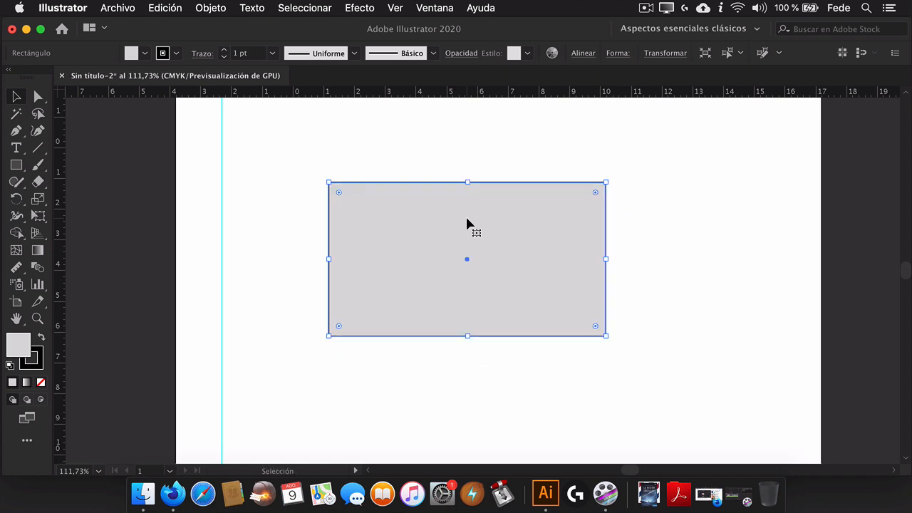
Shrink a copy of the grey rectangle about its centre to leave a narrow margin inside the original, and convert the copy into guides
{"action": "key", "text": "a"}
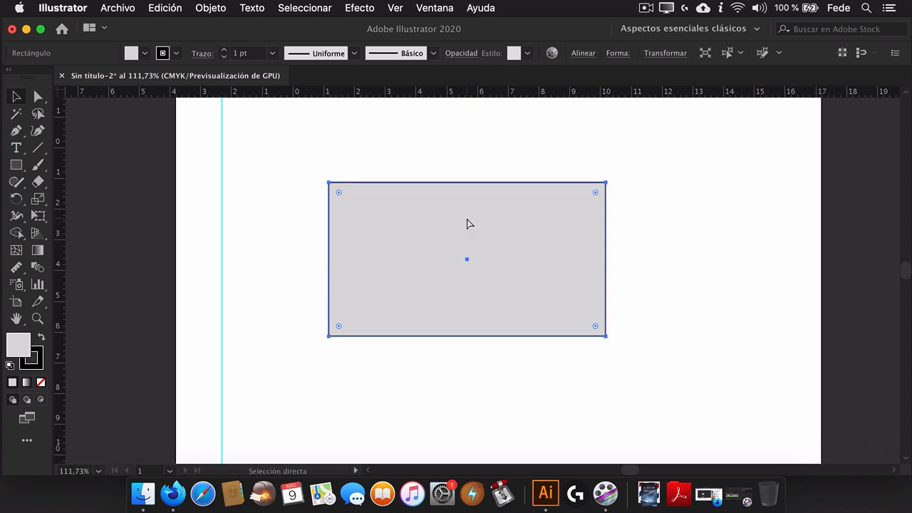
{"action": "key", "text": "v"}
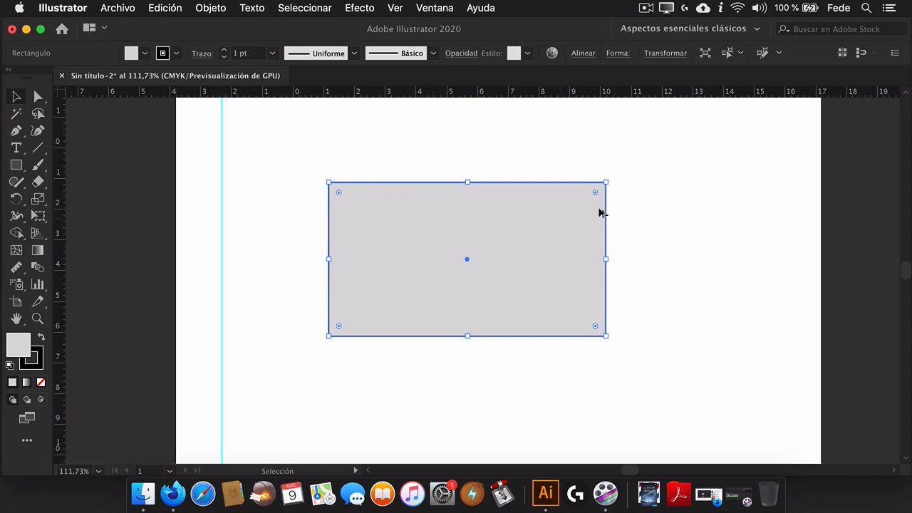
{"action": "key", "text": "shift"}
{"action": "left_click_drag", "start_coordinate": [606, 182], "coordinate": [595, 186]}
{"action": "left_click_drag", "start_coordinate": [591, 188], "coordinate": [586, 193]}
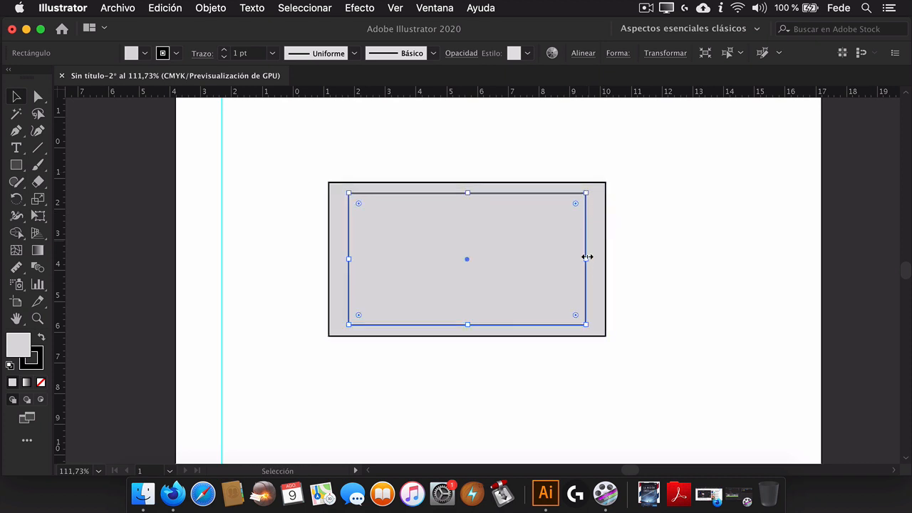
{"action": "left_click_drag", "start_coordinate": [587, 259], "coordinate": [592, 259]}
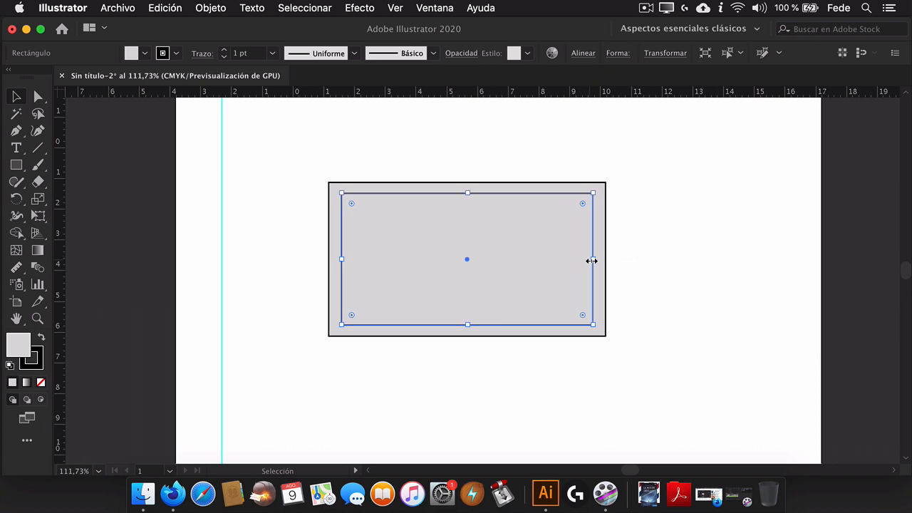
{"action": "right_click", "coordinate": [538, 196]}
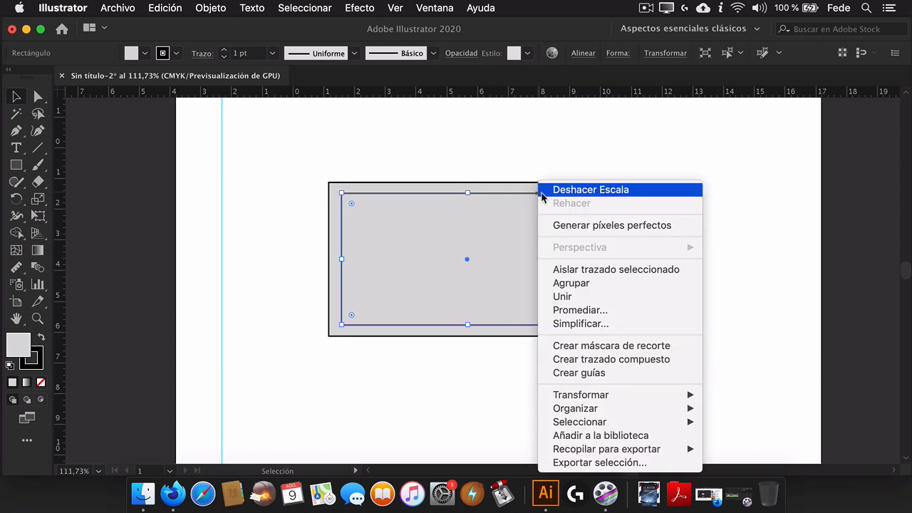
{"action": "left_click", "coordinate": [631, 374]}
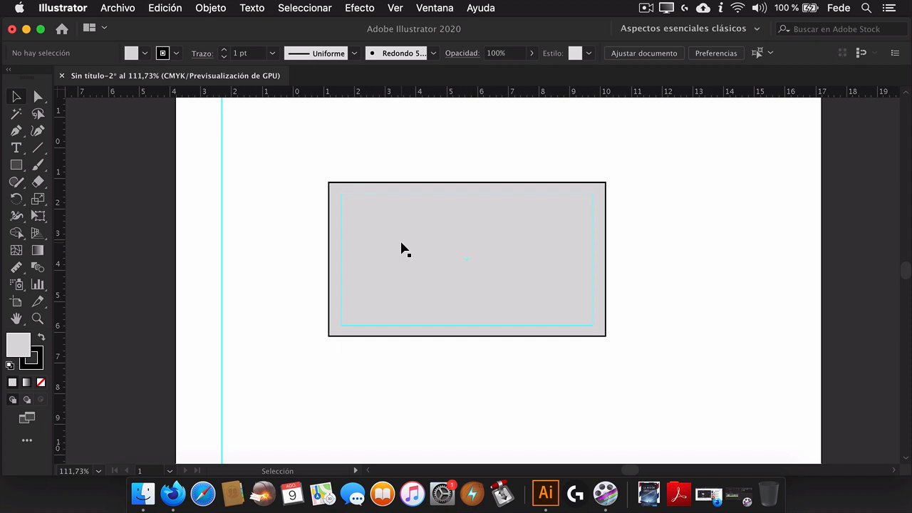
Draw a circle with the Ellipse tool to the right of the grey rectangle and convert it into a guide
{"action": "left_click", "coordinate": [16, 164]}
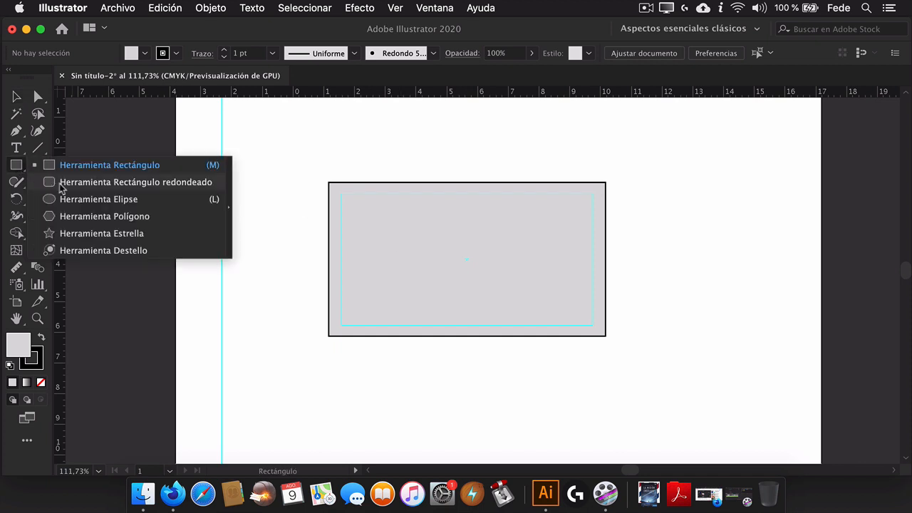
{"action": "left_click", "coordinate": [69, 199]}
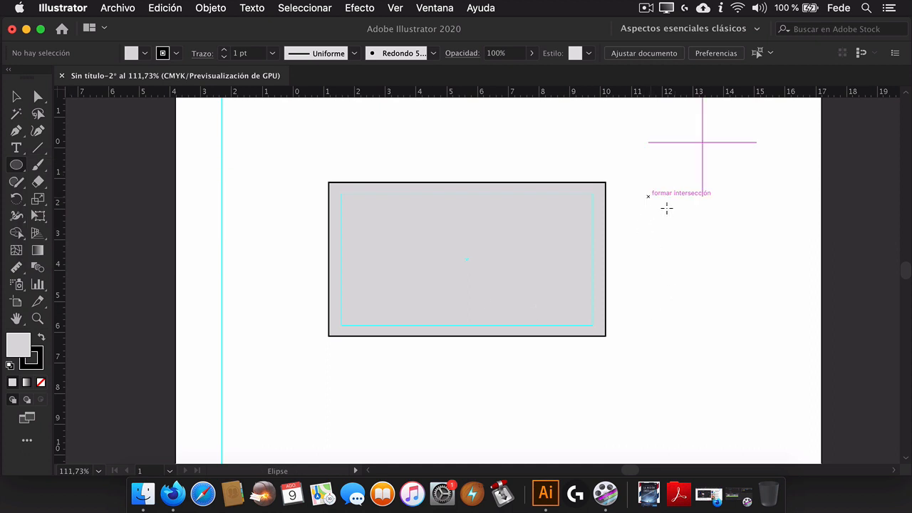
{"action": "left_click_drag", "start_coordinate": [648, 196], "coordinate": [789, 339]}
{"action": "key", "text": "v"}
{"action": "right_click", "coordinate": [704, 225]}
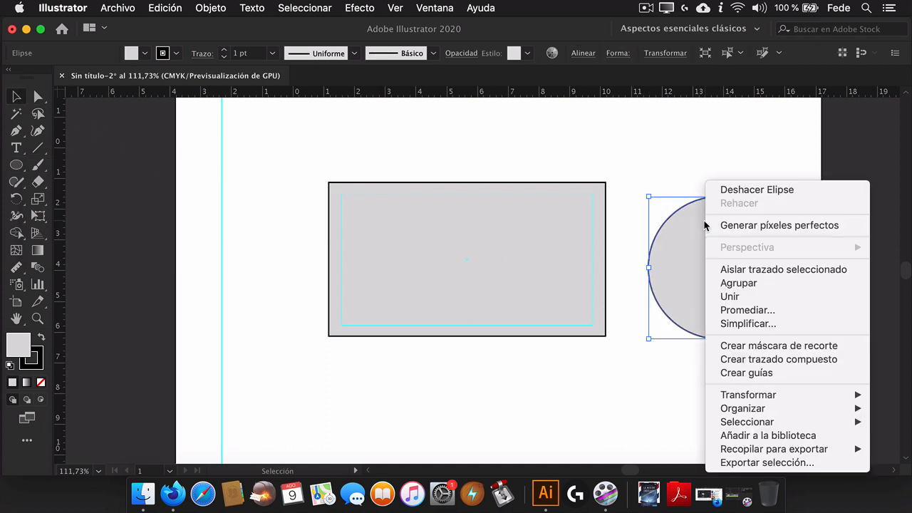
{"action": "left_click", "coordinate": [761, 373]}
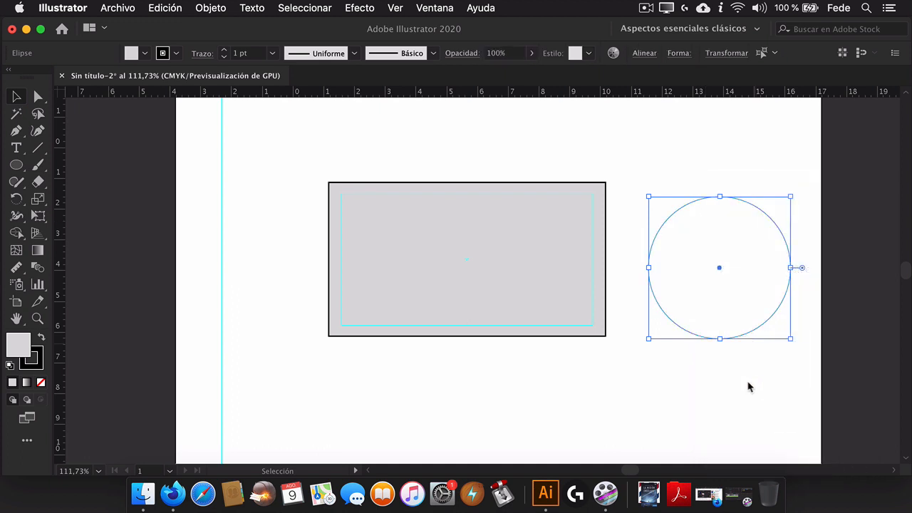
{"action": "left_click", "coordinate": [684, 415]}
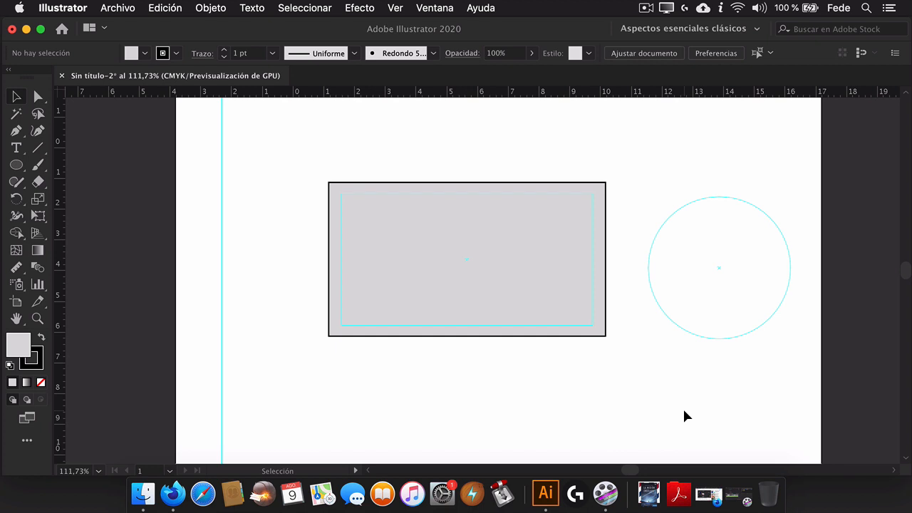
Delete the grey rectangle, its inner guides and the circular guide, plus the remaining vertical guide, to empty the artboard
{"action": "left_click", "coordinate": [38, 319]}
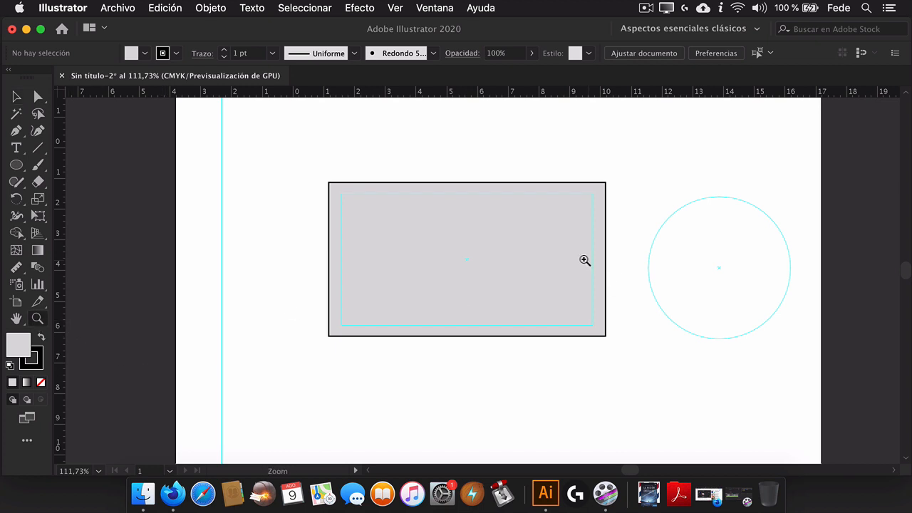
{"action": "left_click_drag", "start_coordinate": [585, 258], "coordinate": [491, 288]}
{"action": "left_click_drag", "start_coordinate": [637, 303], "coordinate": [382, 250]}
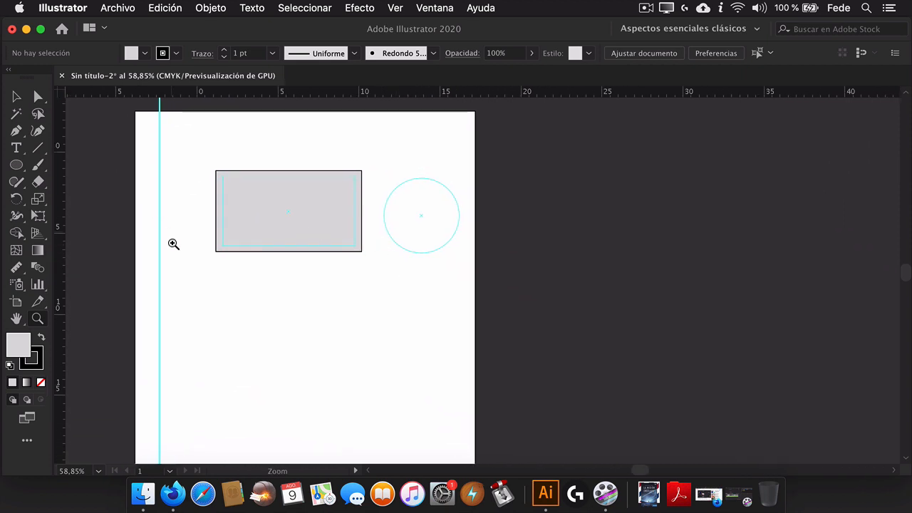
{"action": "left_click", "coordinate": [17, 97]}
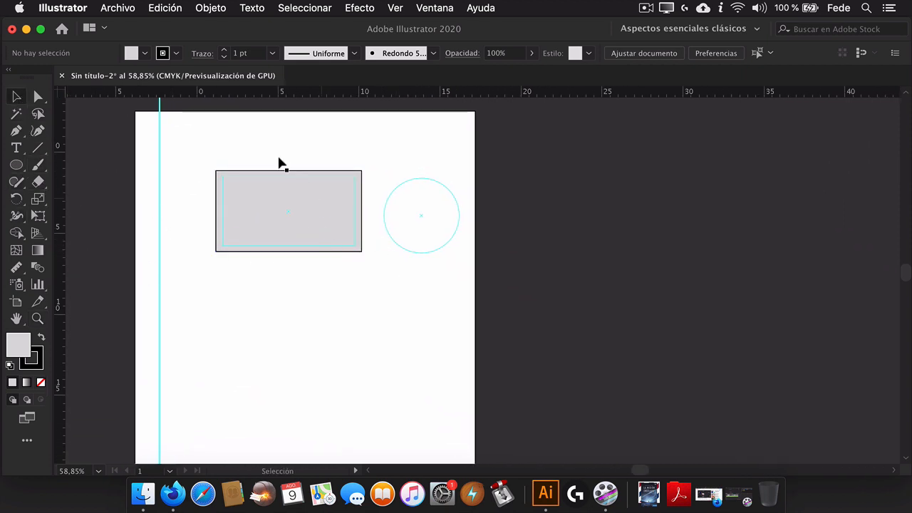
{"action": "left_click_drag", "start_coordinate": [335, 221], "coordinate": [510, 303]}
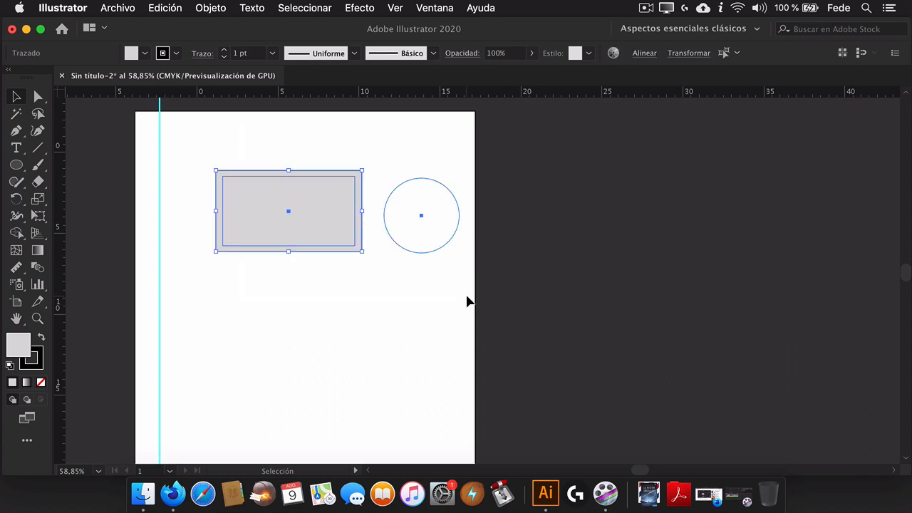
{"action": "key", "text": "Delete"}
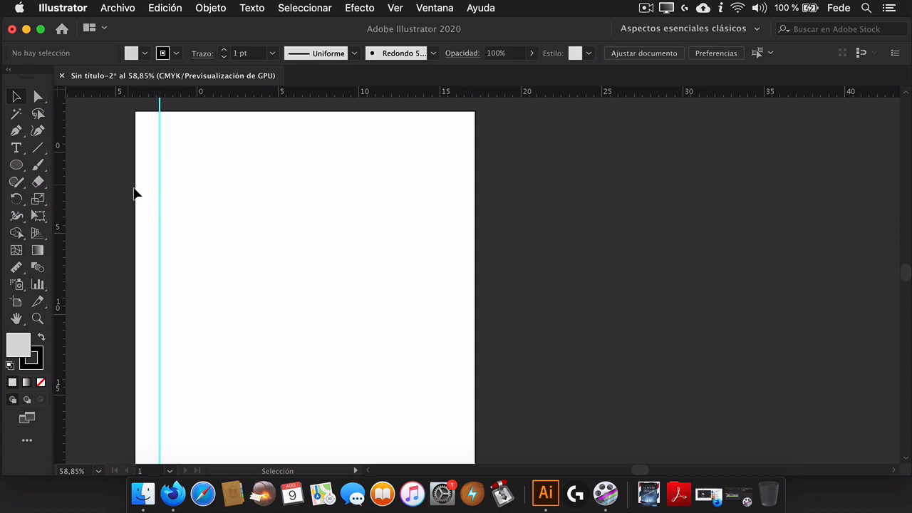
{"action": "left_click", "coordinate": [160, 217]}
{"action": "key", "text": "Delete"}
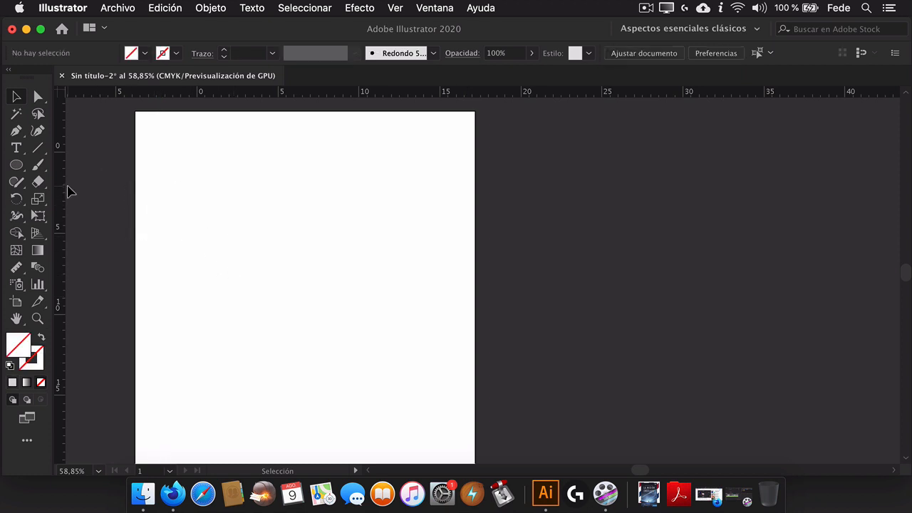
Add a vertical and a horizontal guide near the artboard's upper-left corner, and lock the guides
{"action": "left_click_drag", "start_coordinate": [61, 188], "coordinate": [205, 193]}
{"action": "left_click_drag", "start_coordinate": [245, 92], "coordinate": [249, 145]}
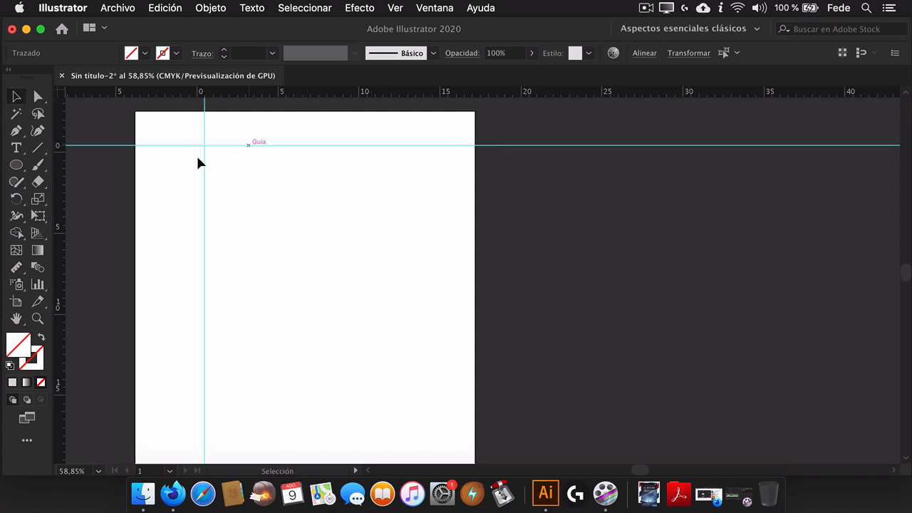
{"action": "left_click", "coordinate": [395, 8]}
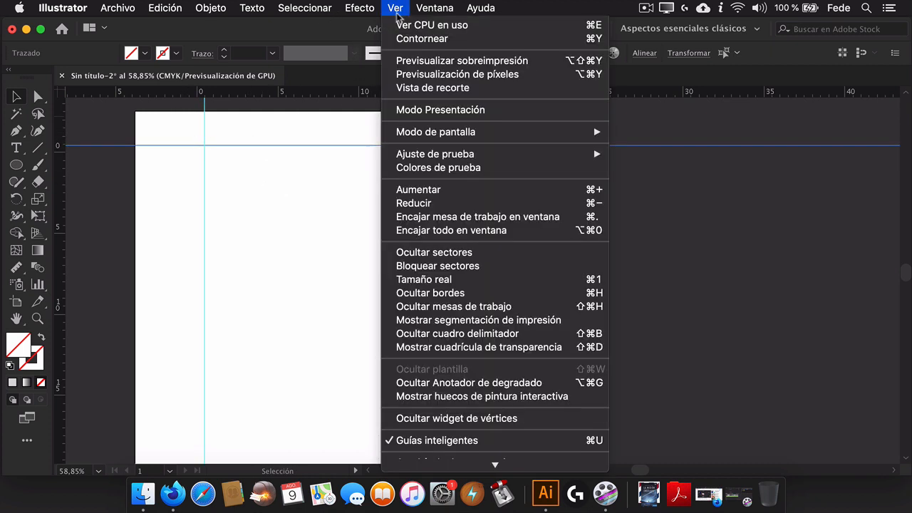
{"action": "mouse_move", "coordinate": [558, 377]}
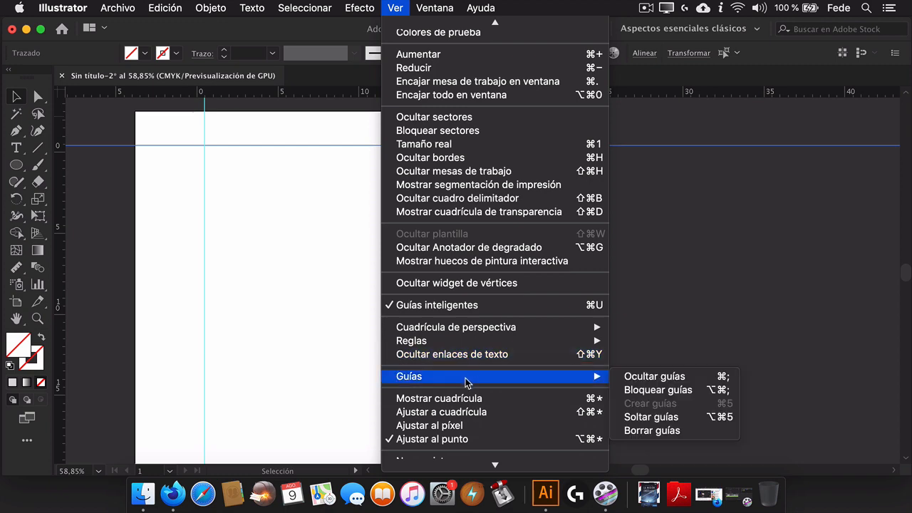
{"action": "left_click", "coordinate": [659, 390]}
{"action": "left_click_drag", "start_coordinate": [282, 200], "coordinate": [283, 203]}
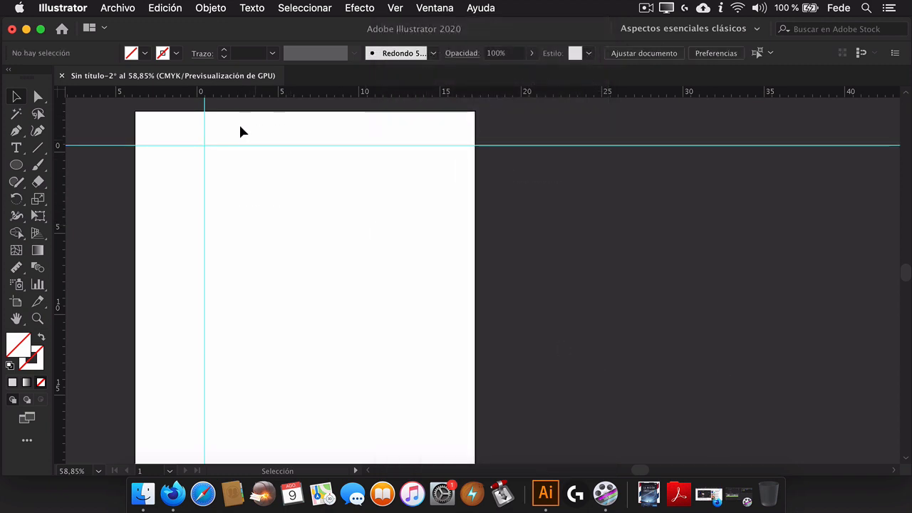
{"action": "left_click_drag", "start_coordinate": [159, 126], "coordinate": [265, 203]}
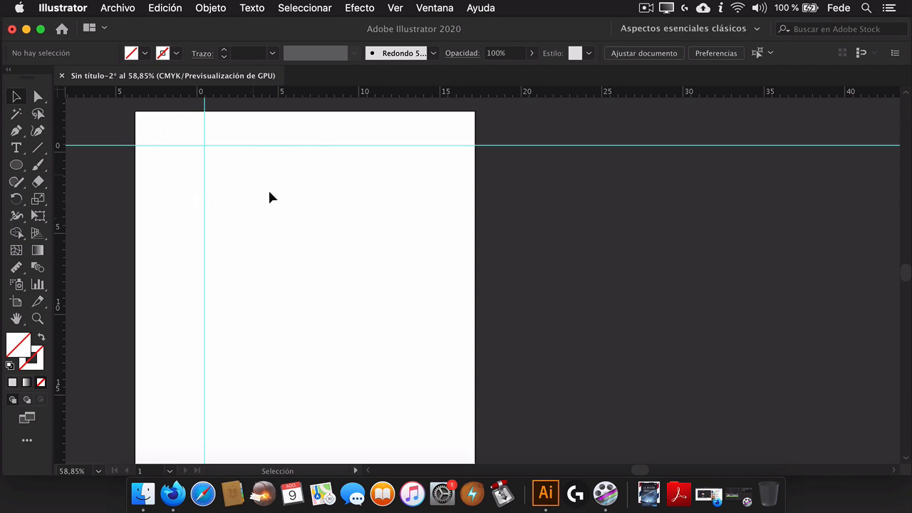
Unlock the guides and select the horizontal guide
{"action": "left_click", "coordinate": [394, 8]}
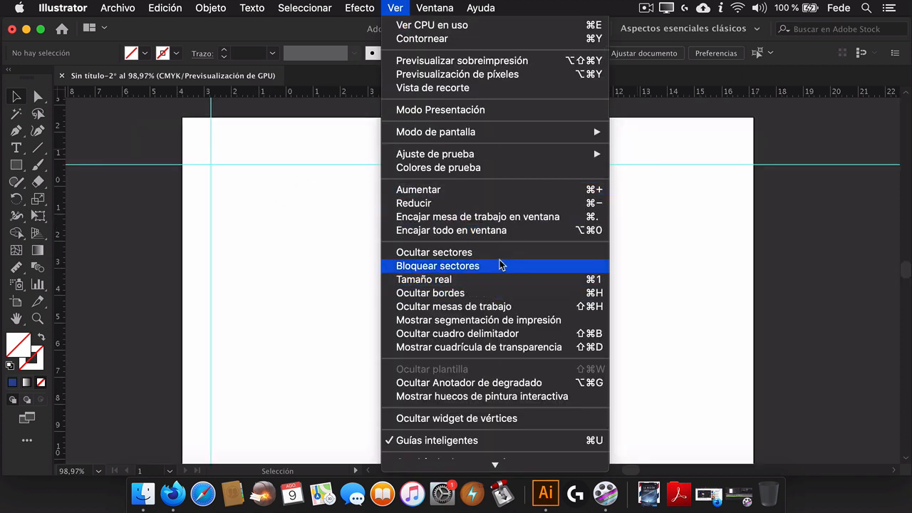
{"action": "mouse_move", "coordinate": [494, 471]}
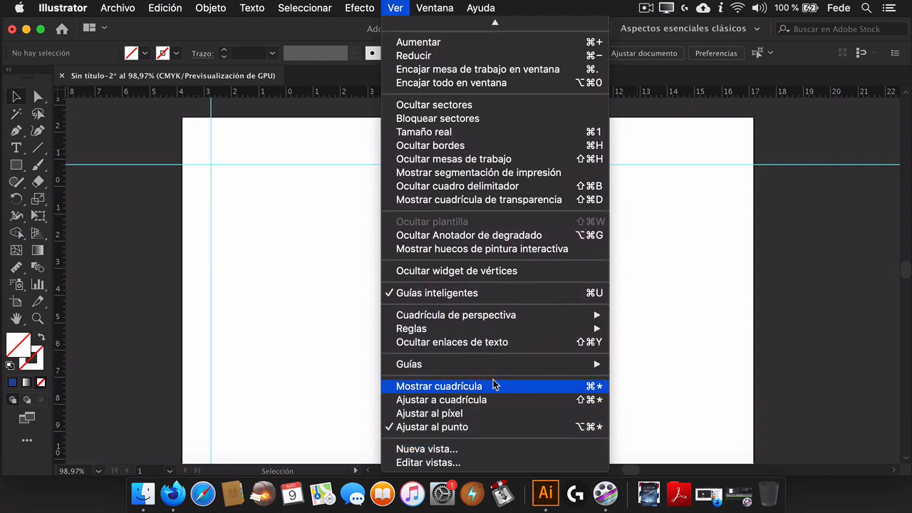
{"action": "mouse_move", "coordinate": [445, 367]}
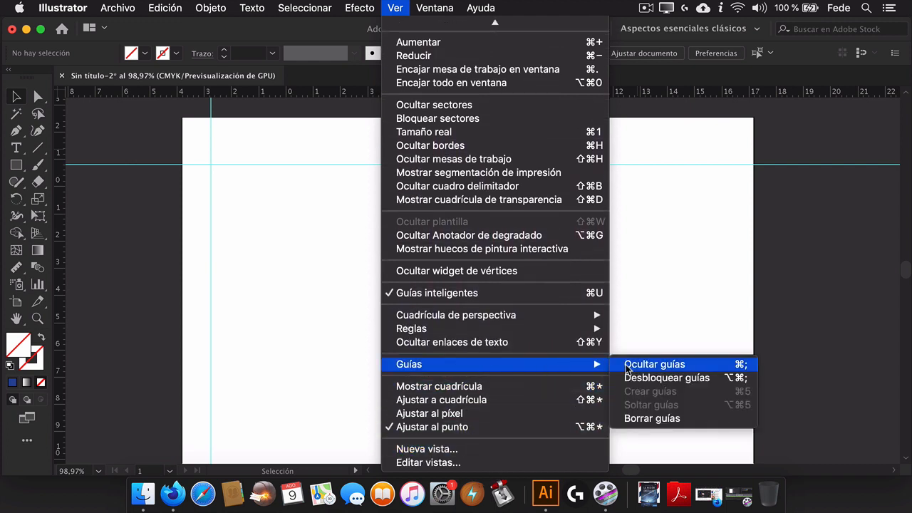
{"action": "left_click", "coordinate": [668, 378]}
{"action": "left_click", "coordinate": [270, 164]}
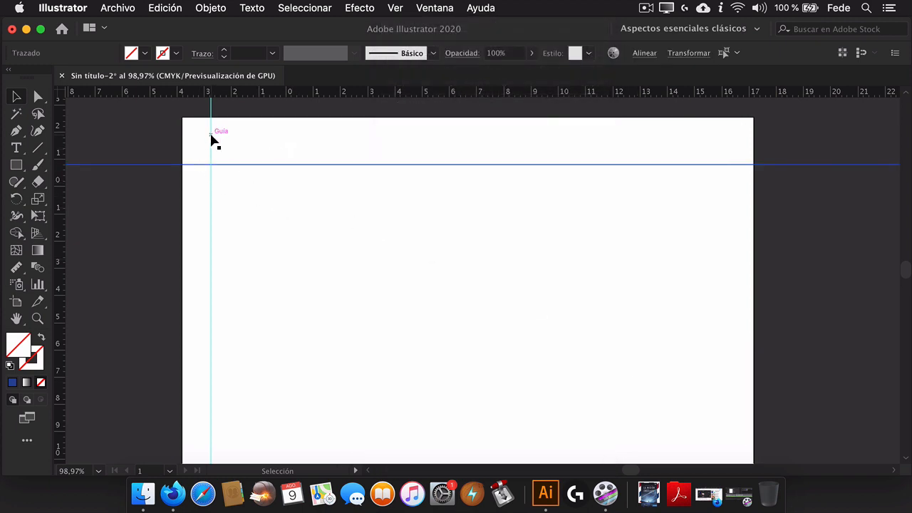
Move the vertical guide right to about 2 cm left of the ruler's zero, and delete both guides
{"action": "left_click_drag", "start_coordinate": [212, 137], "coordinate": [233, 137]}
{"action": "left_click_drag", "start_coordinate": [270, 187], "coordinate": [272, 189]}
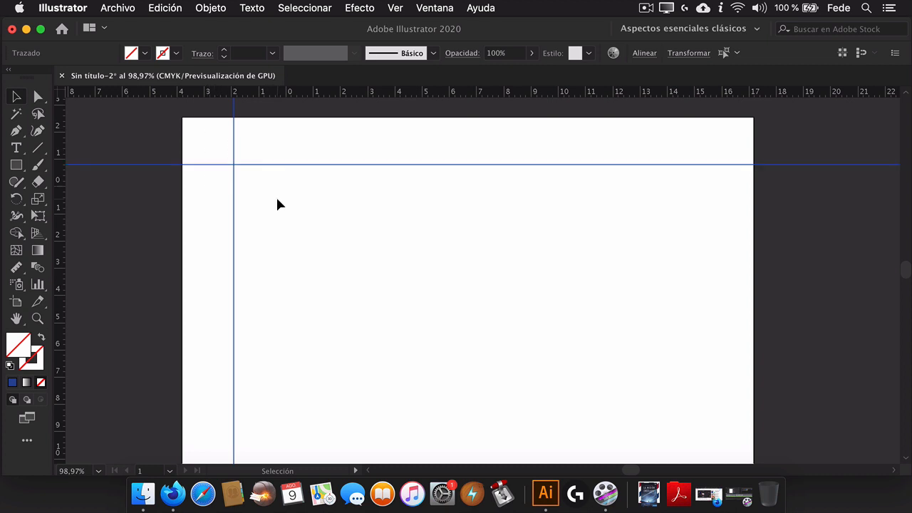
{"action": "key", "text": "Delete"}
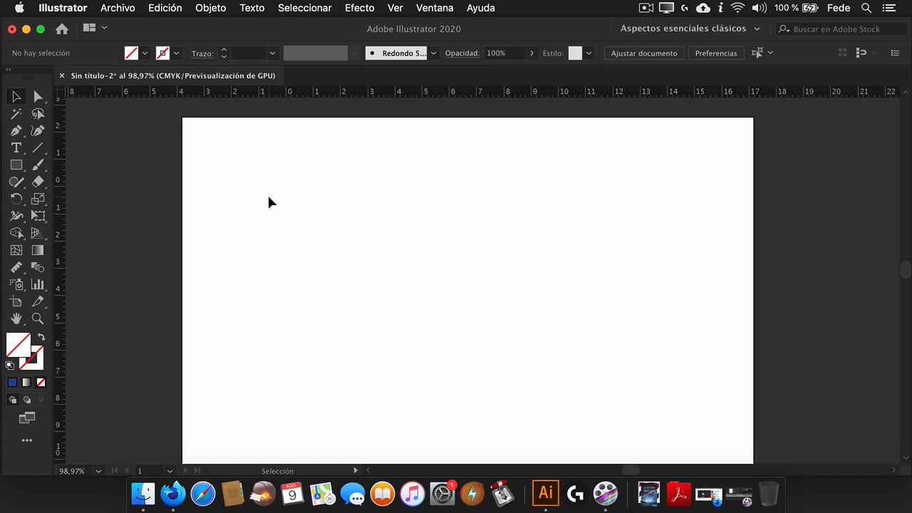
Draw a wide rectangle without fill or stroke in the artboard's upper-left area, and shrink it from its lower-right corner
{"action": "left_click", "coordinate": [17, 165]}
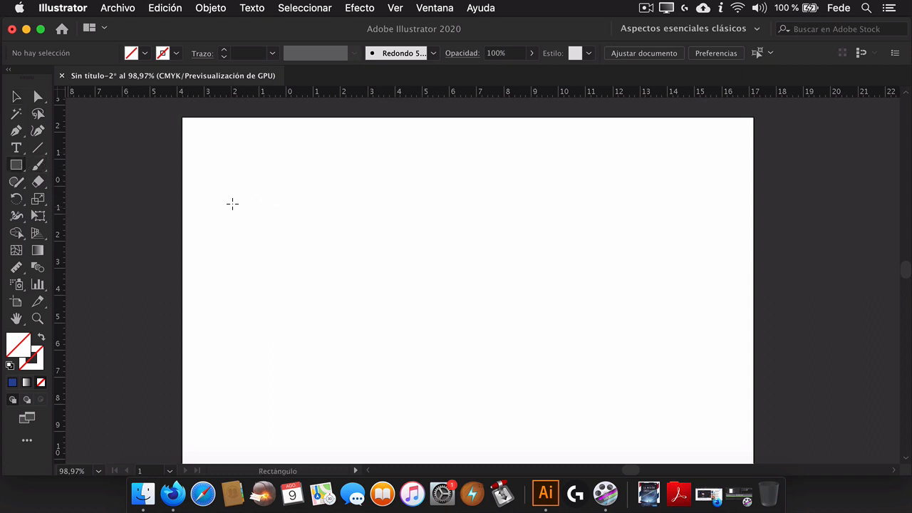
{"action": "left_click_drag", "start_coordinate": [226, 178], "coordinate": [381, 333]}
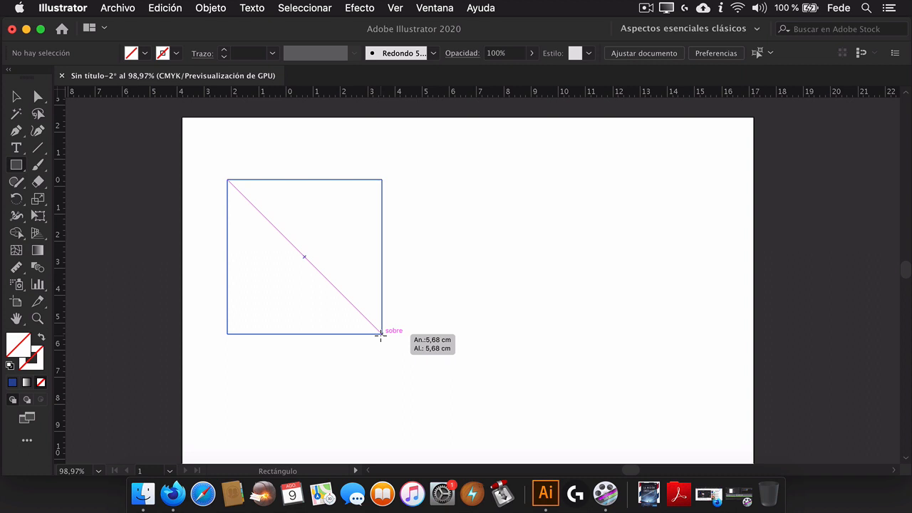
{"action": "left_click_drag", "start_coordinate": [381, 333], "coordinate": [399, 351]}
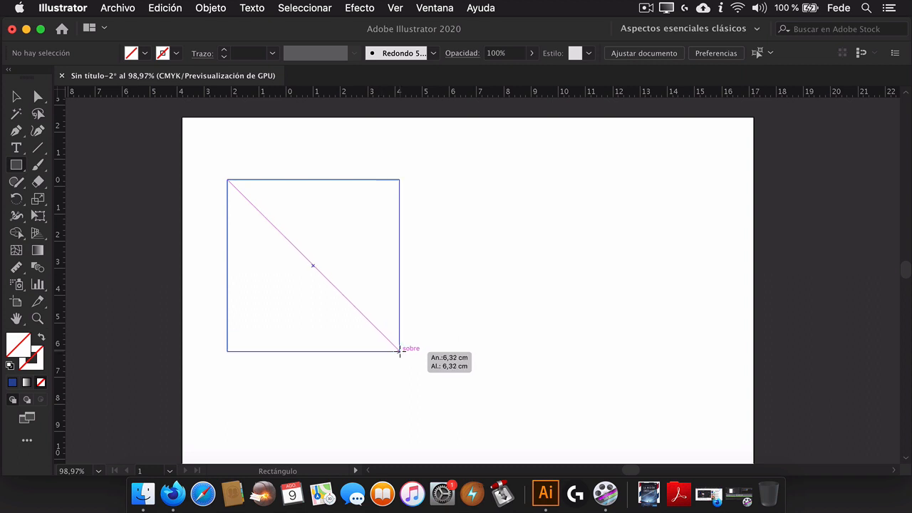
{"action": "left_click_drag", "start_coordinate": [400, 351], "coordinate": [462, 327]}
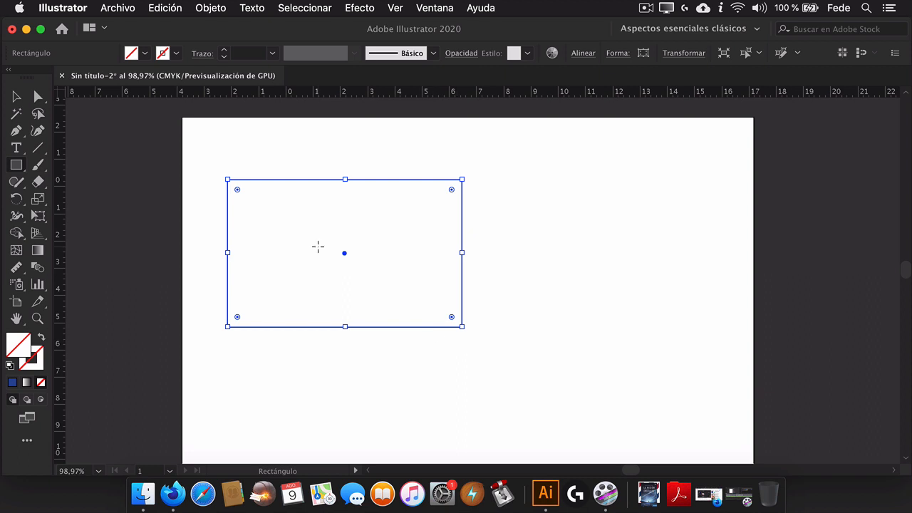
{"action": "key", "text": "v"}
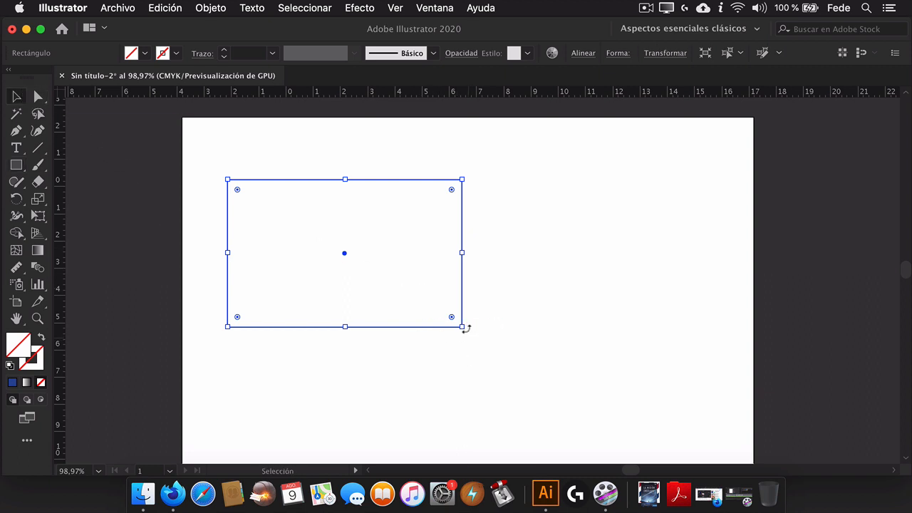
{"action": "left_click_drag", "start_coordinate": [462, 327], "coordinate": [331, 273]}
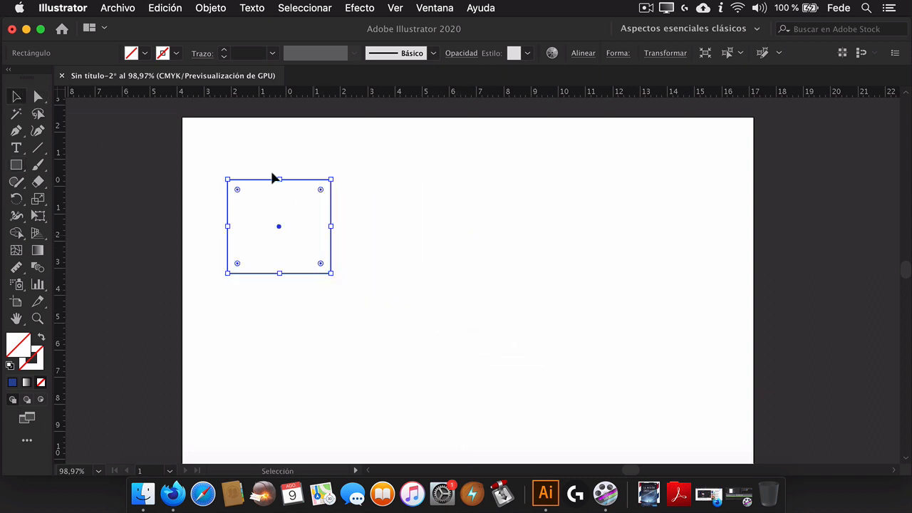
Fill the selected rectangle with red
{"action": "left_click", "coordinate": [16, 166]}
{"action": "double_click", "coordinate": [21, 352]}
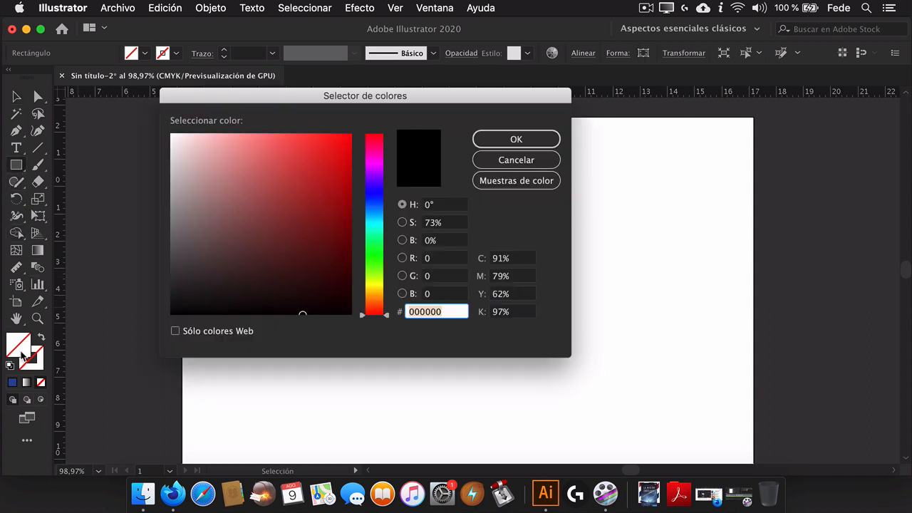
{"action": "left_click", "coordinate": [329, 150]}
{"action": "left_click", "coordinate": [515, 139]}
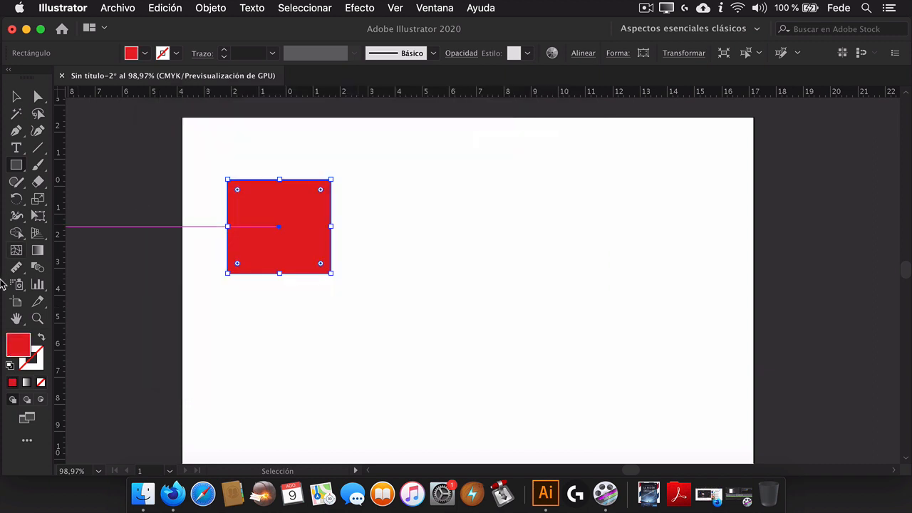
Draw a red circle about 3 cm wide below and to the right of the red rectangle with the Ellipse tool
{"action": "left_click", "coordinate": [16, 169]}
{"action": "left_click", "coordinate": [16, 168]}
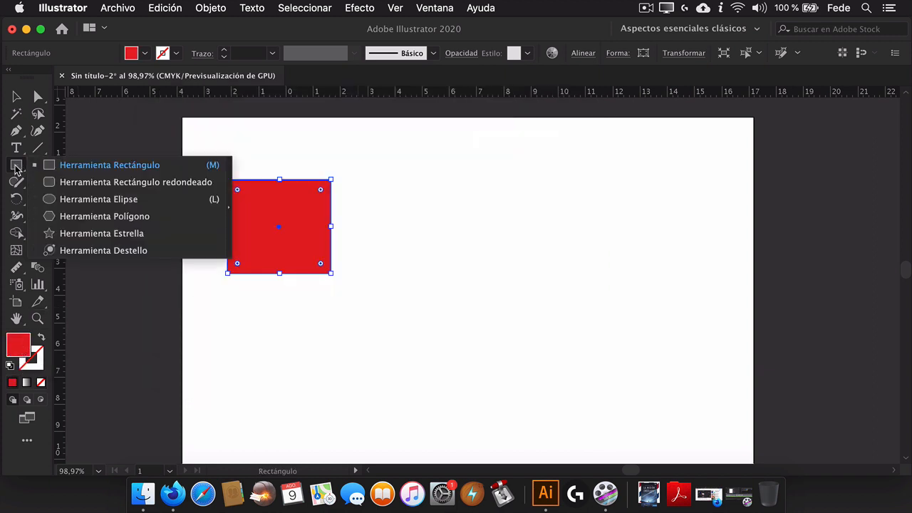
{"action": "left_click", "coordinate": [51, 202]}
{"action": "left_click_drag", "start_coordinate": [358, 339], "coordinate": [432, 415]}
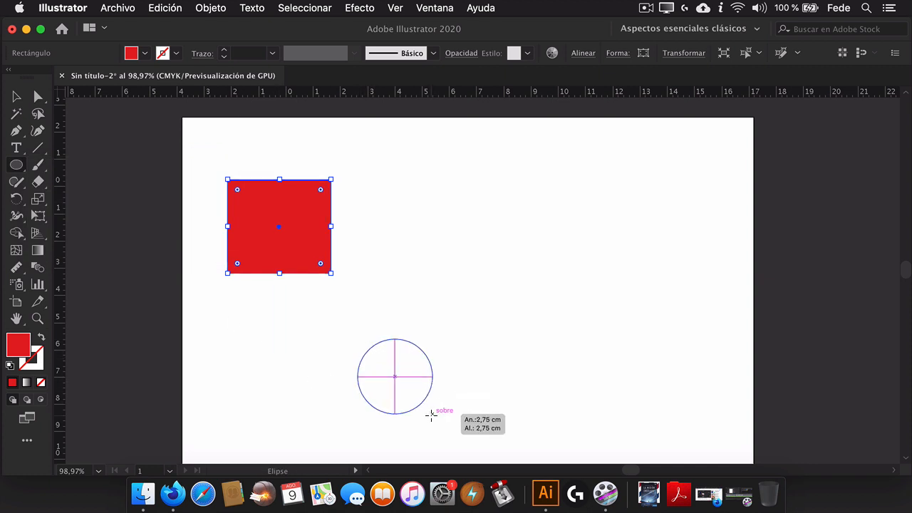
{"action": "left_click_drag", "start_coordinate": [431, 415], "coordinate": [442, 424]}
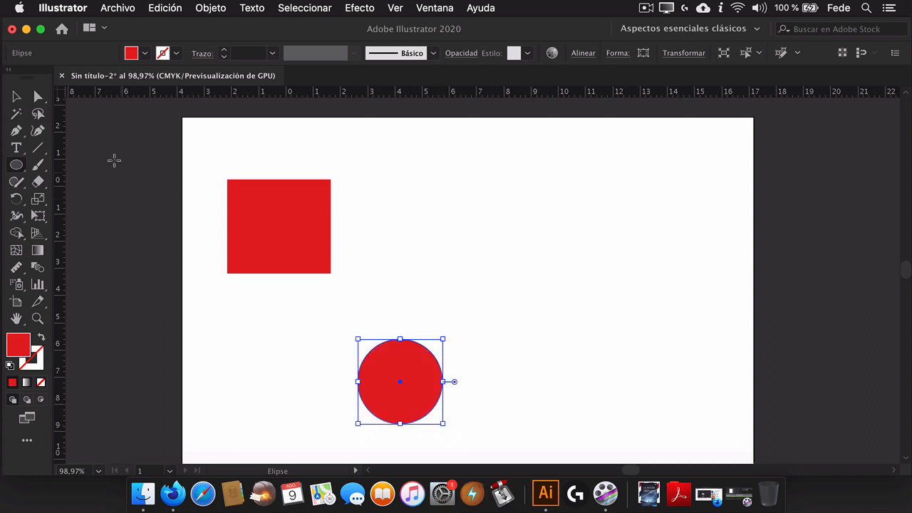
Move the circle to sit centred below the red rectangle, and shrink it from its upper-right side
{"action": "key", "text": "v"}
{"action": "left_click_drag", "start_coordinate": [398, 367], "coordinate": [267, 321]}
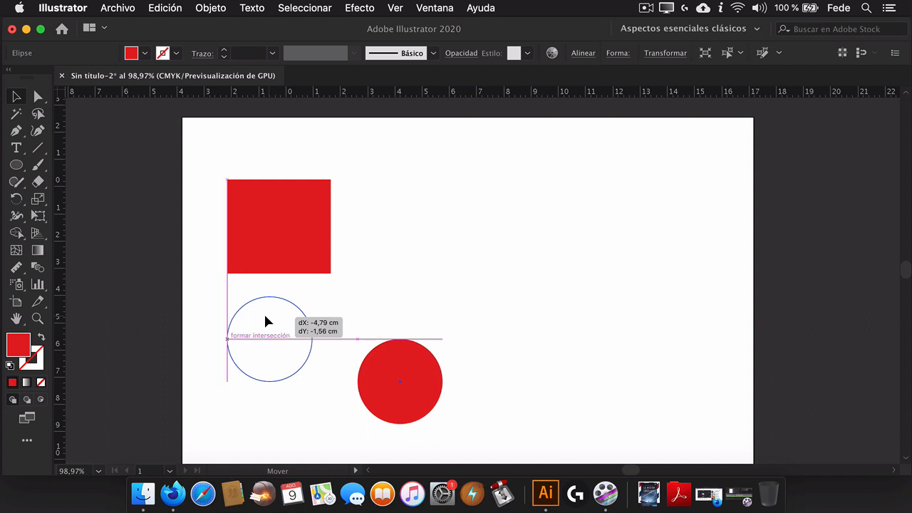
{"action": "mouse_move", "coordinate": [264, 322]}
{"action": "left_mouse_down"}
{"action": "mouse_move", "coordinate": [290, 322]}
{"action": "mouse_move", "coordinate": [279, 320]}
{"action": "left_mouse_up"}
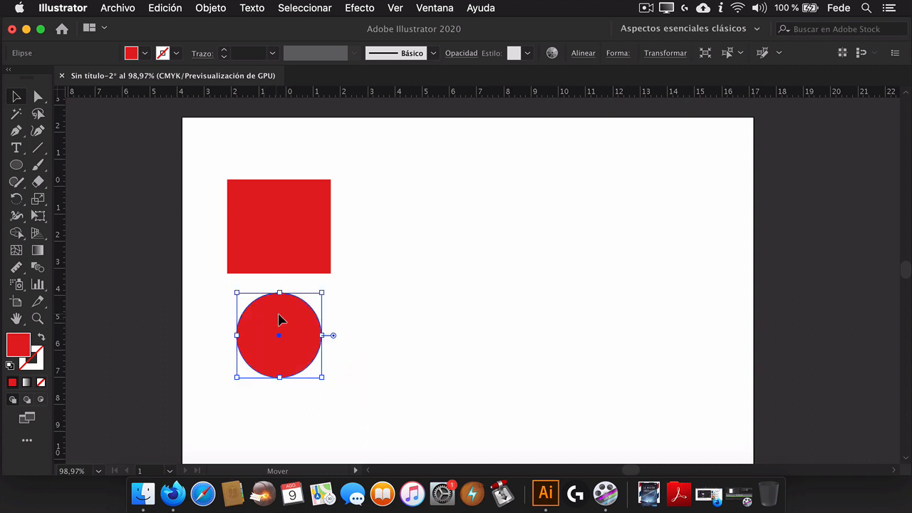
{"action": "left_click_drag", "start_coordinate": [311, 305], "coordinate": [288, 327]}
Fill the circle with blue and centre it on the red rectangle
{"action": "double_click", "coordinate": [18, 344]}
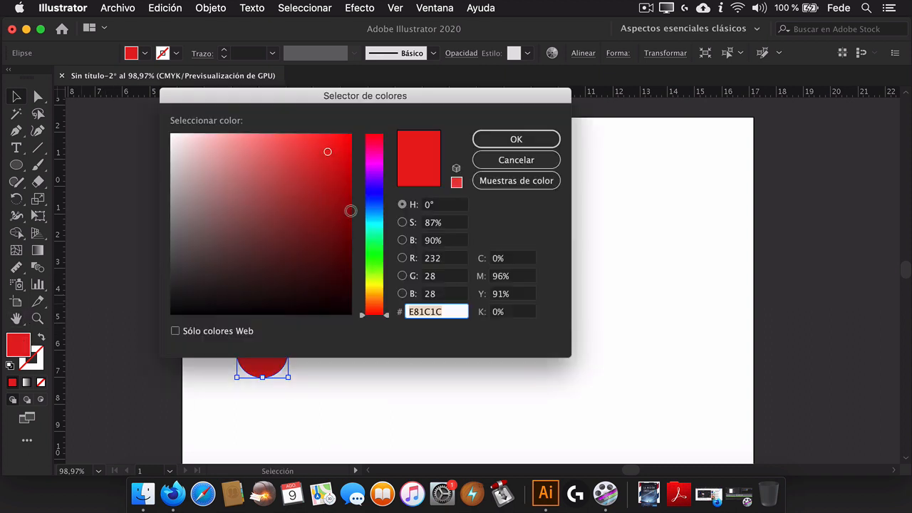
{"action": "left_click", "coordinate": [373, 202]}
{"action": "left_click", "coordinate": [516, 139]}
{"action": "left_click_drag", "start_coordinate": [275, 326], "coordinate": [291, 219]}
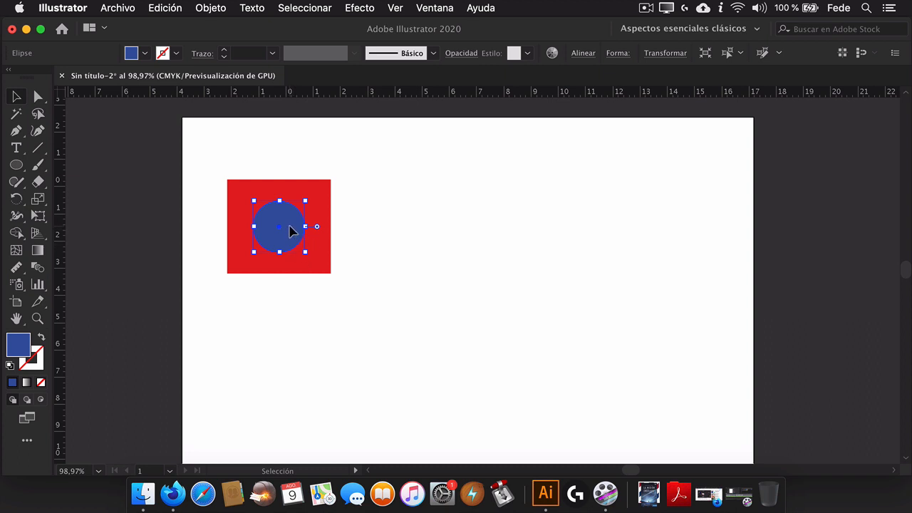
Move the blue circle out to the right of the red rectangle, enlarge it, and deselect it
{"action": "left_click_drag", "start_coordinate": [293, 231], "coordinate": [388, 205]}
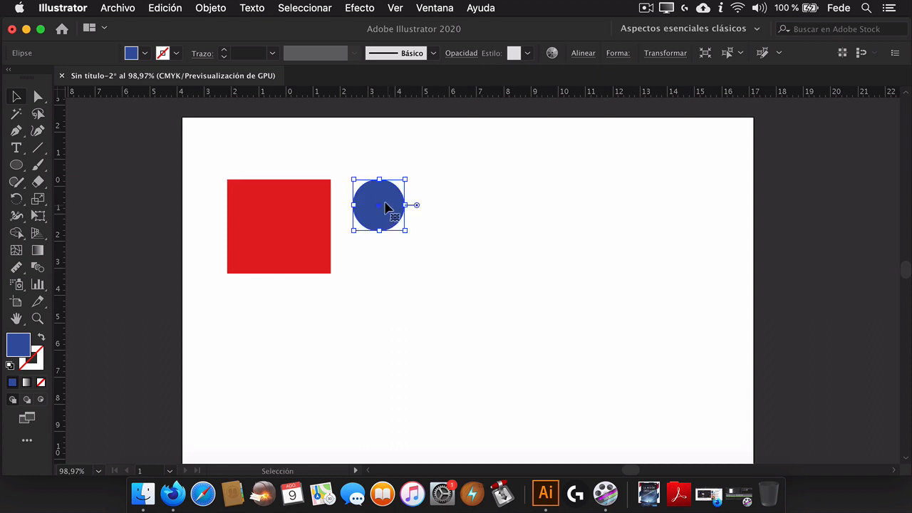
{"action": "left_click_drag", "start_coordinate": [389, 205], "coordinate": [475, 216]}
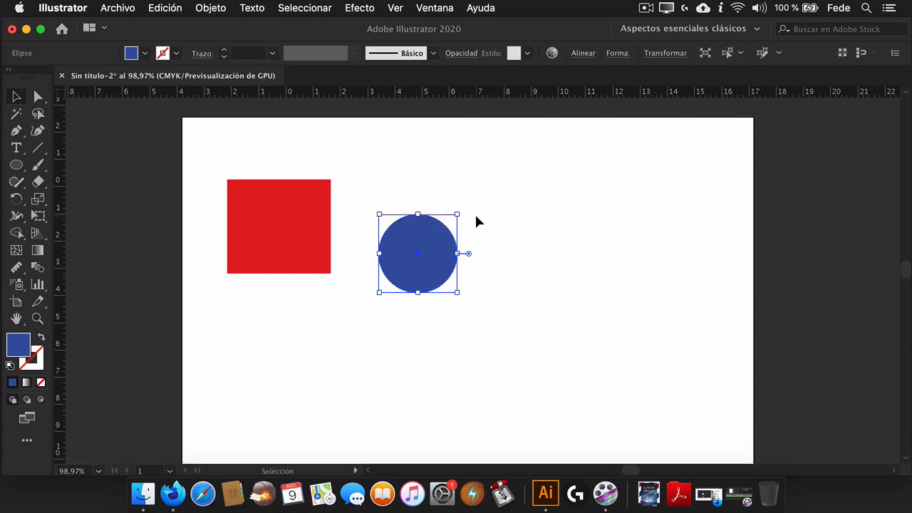
{"action": "left_click", "coordinate": [38, 97]}
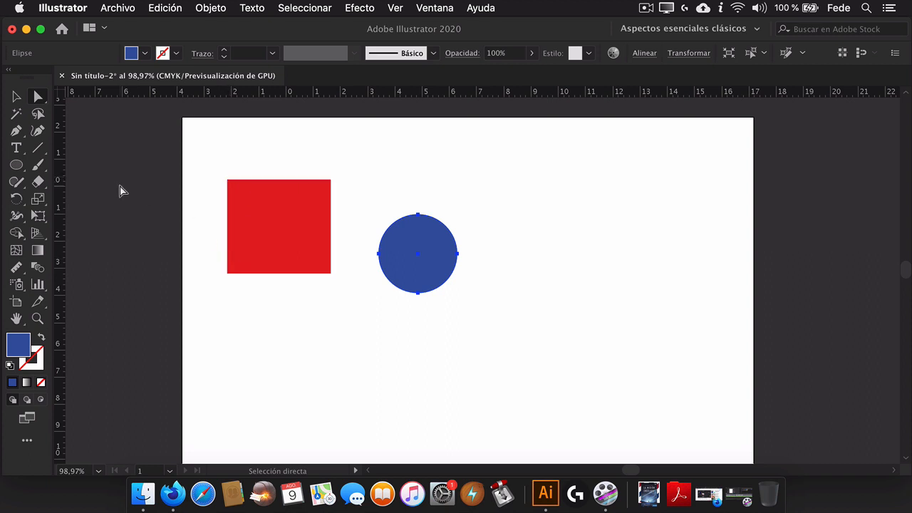
{"action": "left_click", "coordinate": [16, 96]}
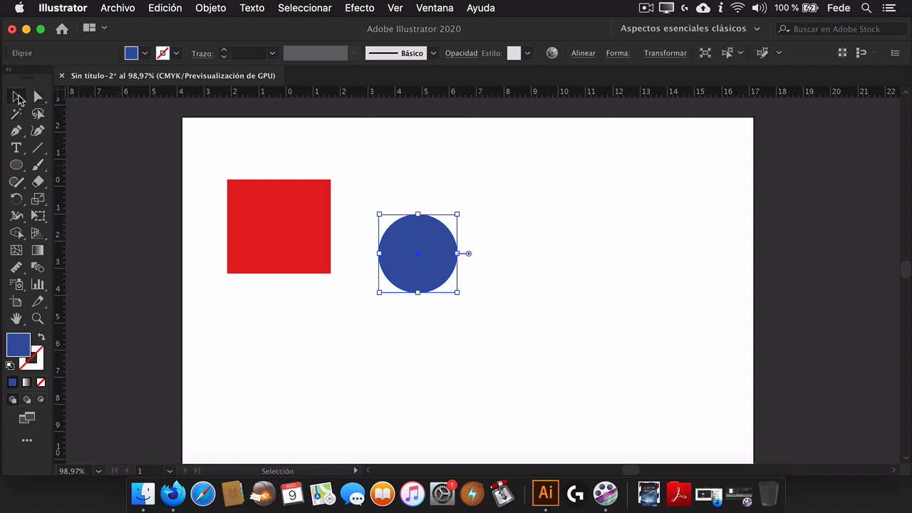
{"action": "left_click", "coordinate": [368, 157]}
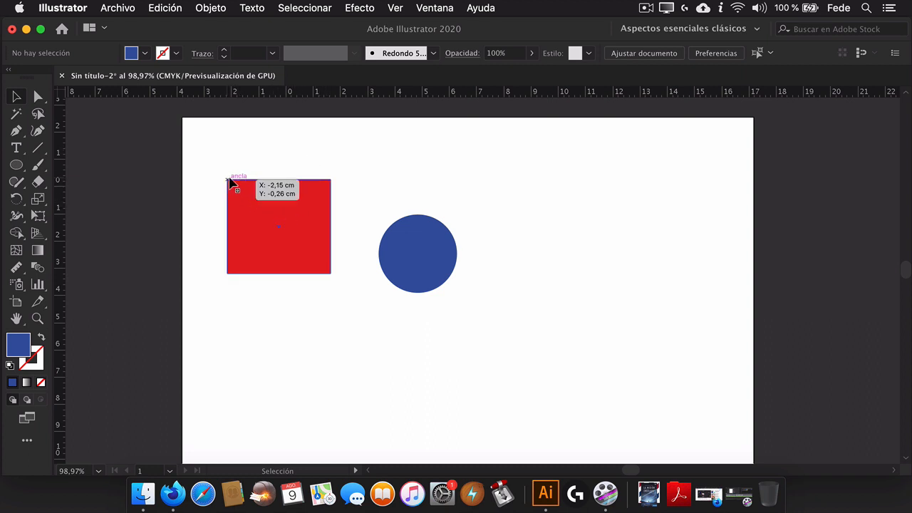
Examine the red rectangle's outline, anchor points and corner widgets up close
{"action": "left_click", "coordinate": [38, 317]}
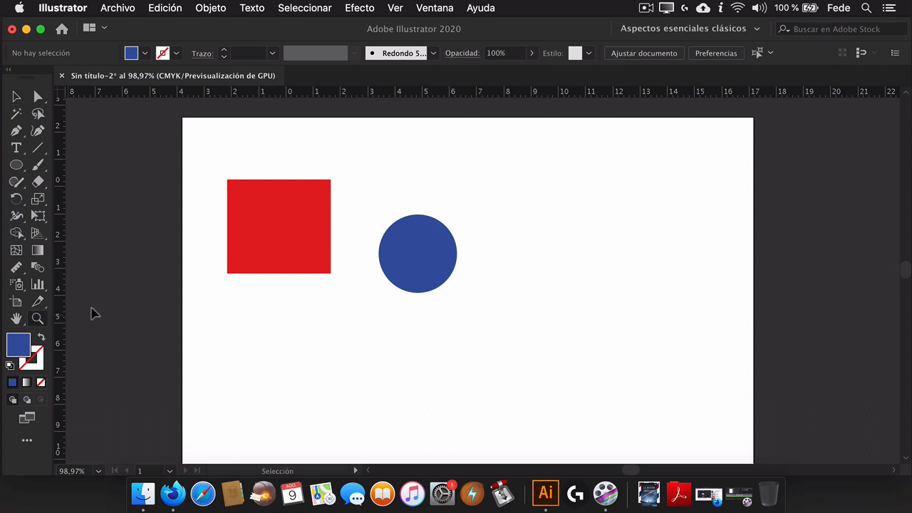
{"action": "left_click_drag", "start_coordinate": [242, 195], "coordinate": [406, 146]}
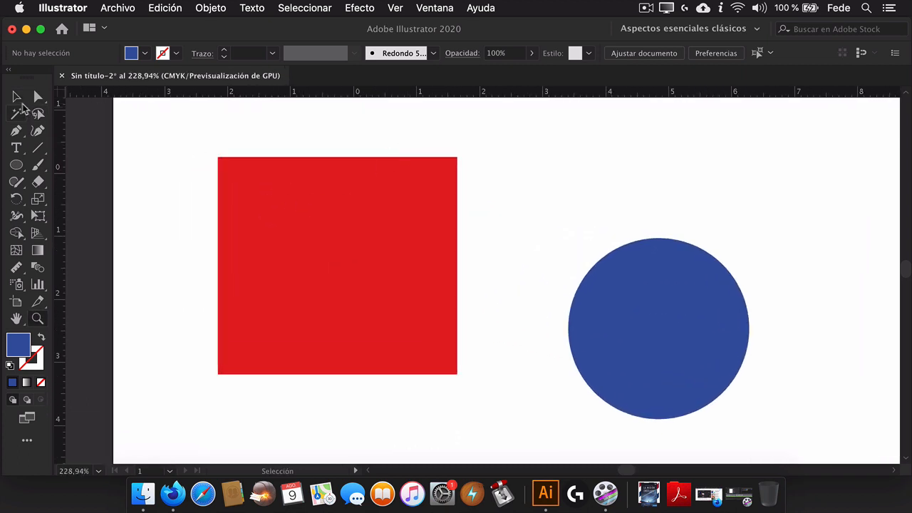
{"action": "left_click", "coordinate": [18, 99]}
{"action": "left_click", "coordinate": [261, 203]}
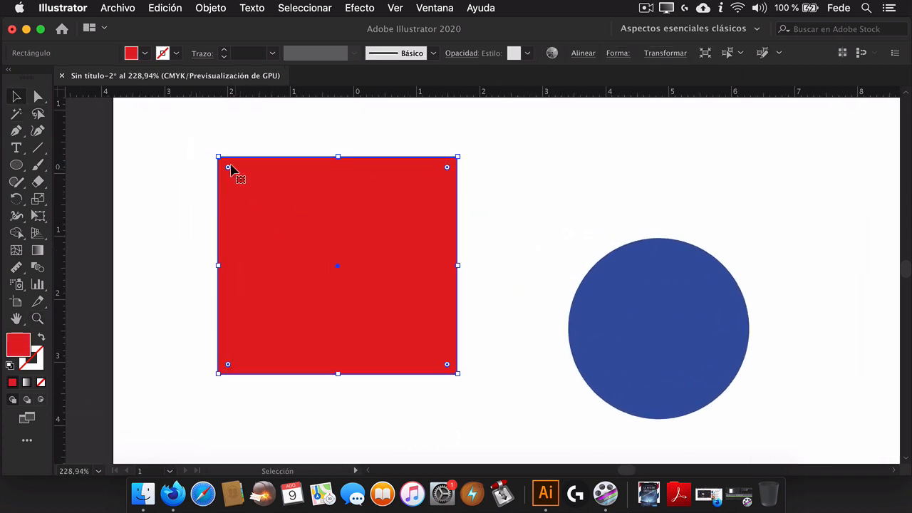
{"action": "left_click", "coordinate": [215, 178]}
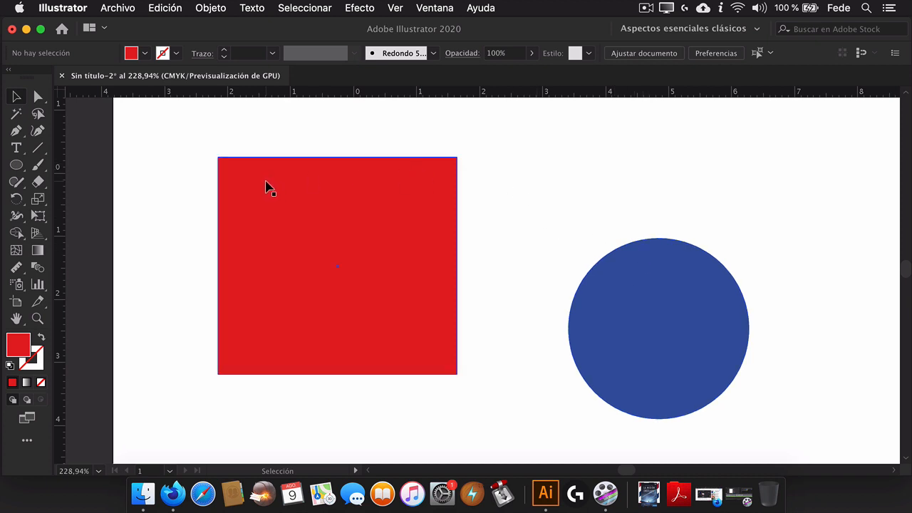
{"action": "left_click", "coordinate": [38, 318]}
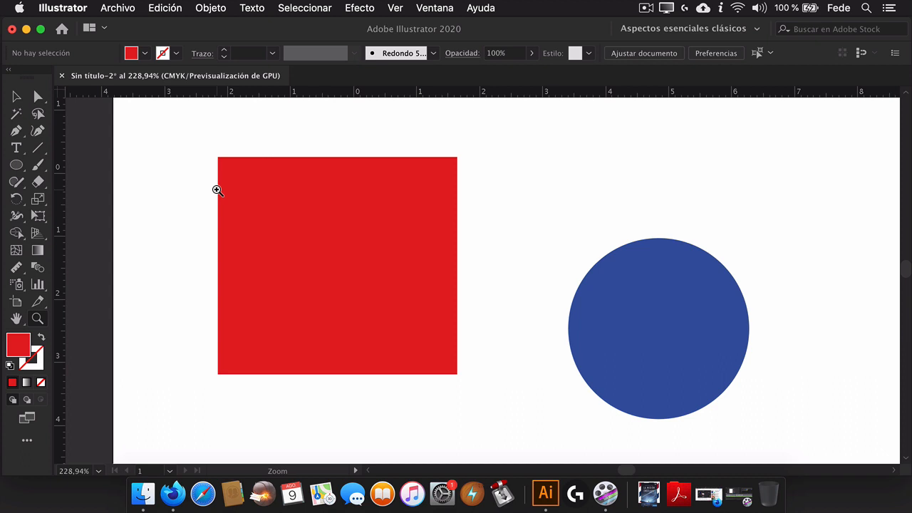
Open the Smart Guides preferences (Guías inteligentes) and turn off the construction guides
{"action": "left_click", "coordinate": [62, 7]}
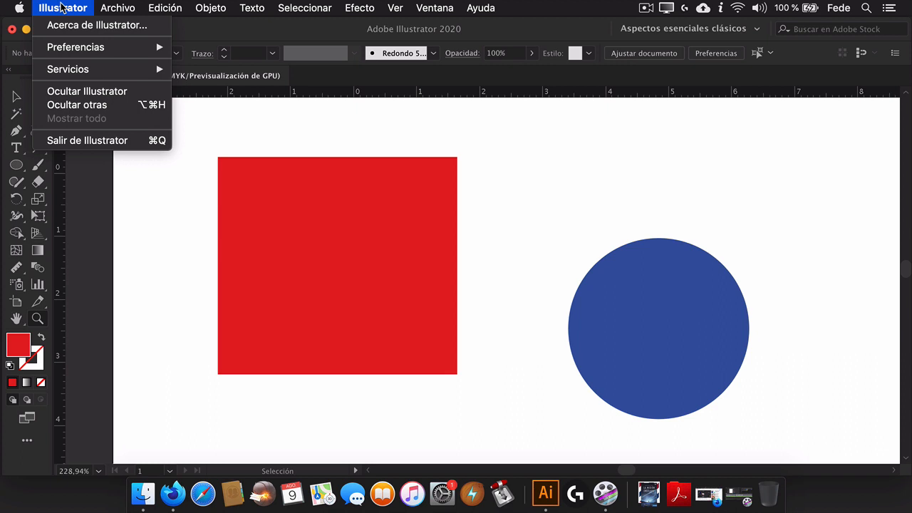
{"action": "left_click", "coordinate": [63, 8]}
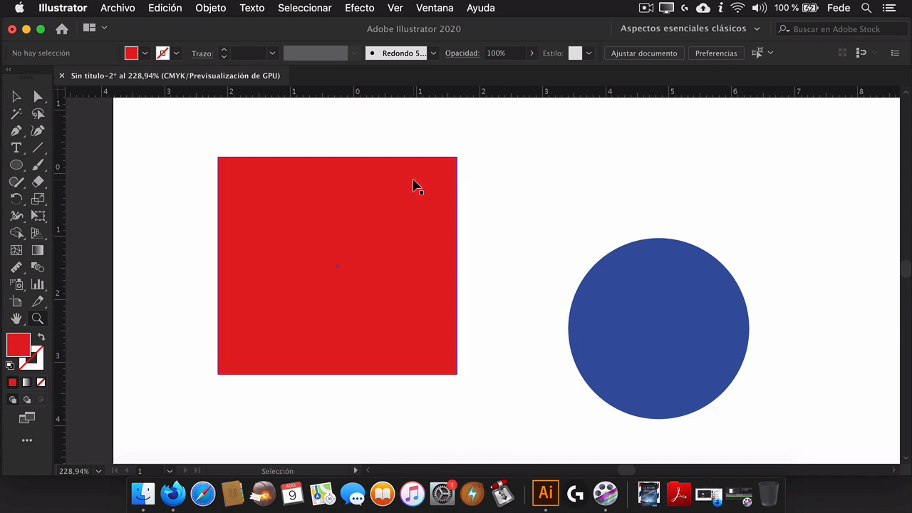
{"action": "key", "text": "super+k"}
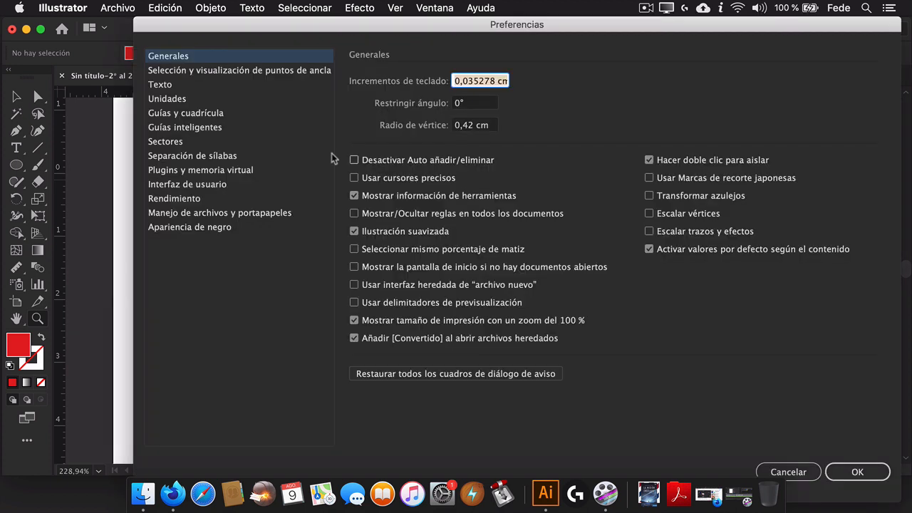
{"action": "left_click", "coordinate": [205, 130]}
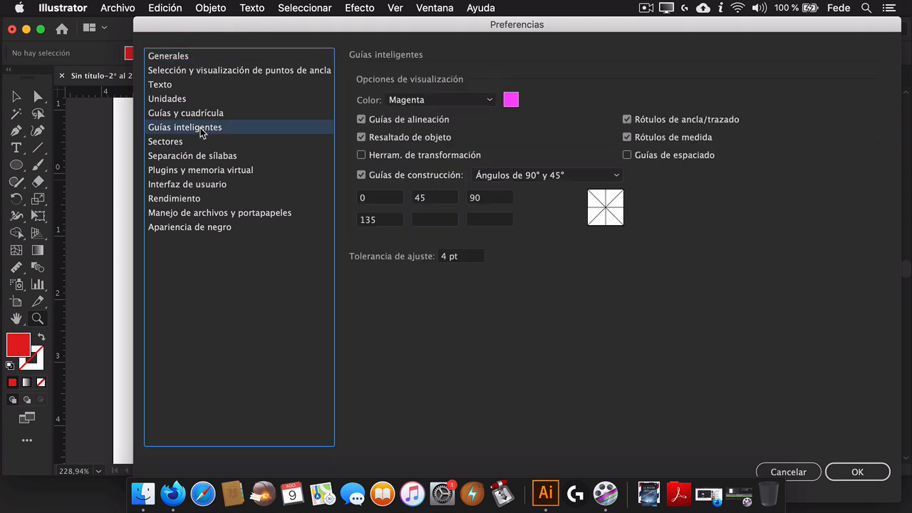
{"action": "left_click", "coordinate": [360, 177]}
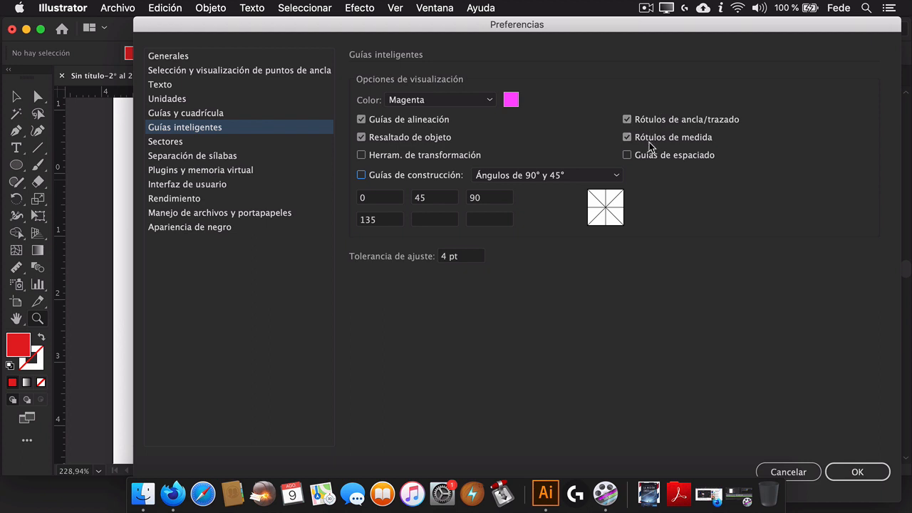
View the smart guide colour choices without changing them, and enable the spacing guides (Guías de espaciado) in the preferences
{"action": "left_click", "coordinate": [510, 100]}
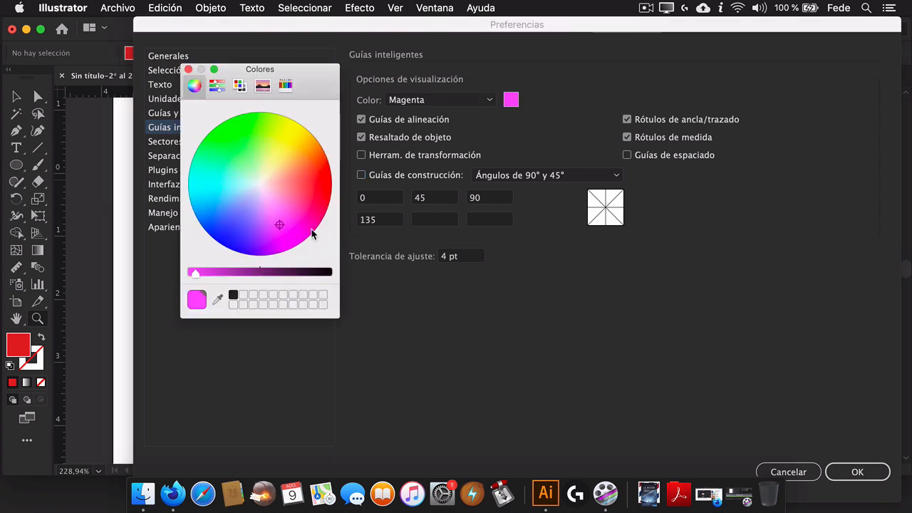
{"action": "left_click", "coordinate": [188, 69]}
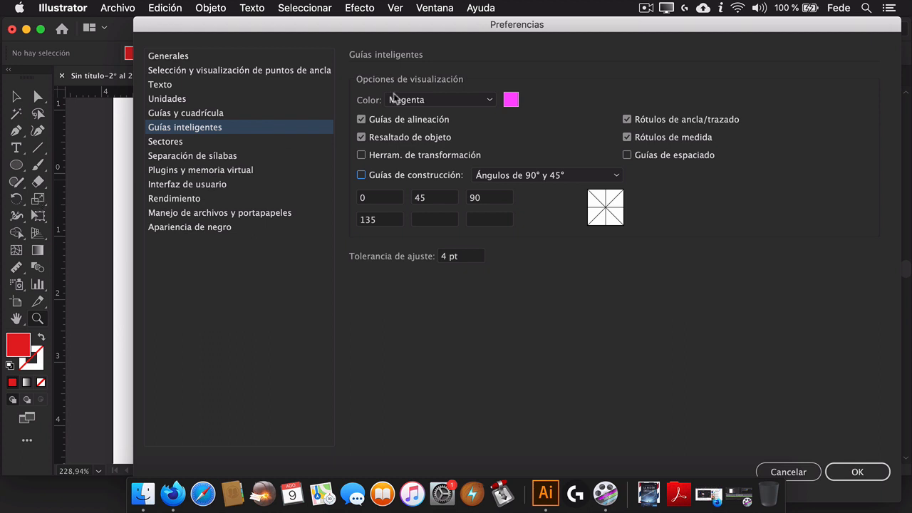
{"action": "left_click", "coordinate": [627, 156]}
{"action": "left_click", "coordinate": [847, 470]}
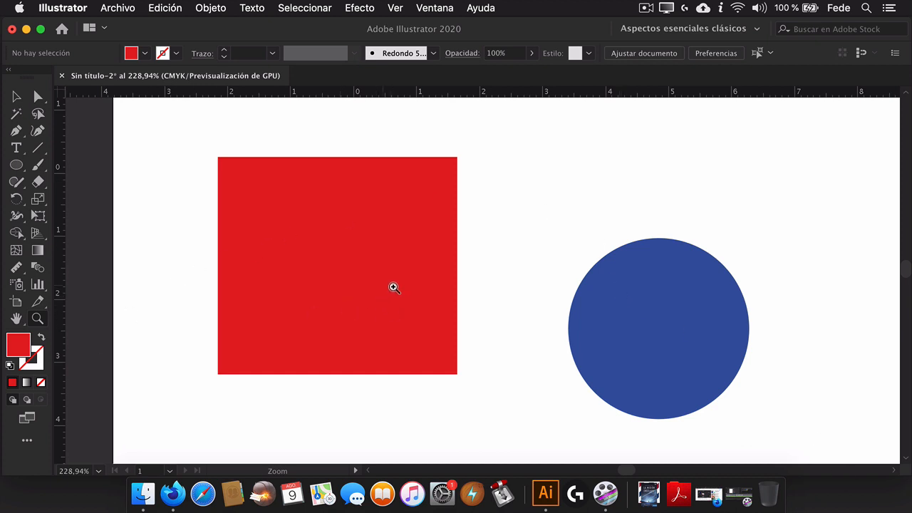
Duplicate the red rectangle, placing the copy directly below the original
{"action": "left_click_drag", "start_coordinate": [393, 285], "coordinate": [247, 315]}
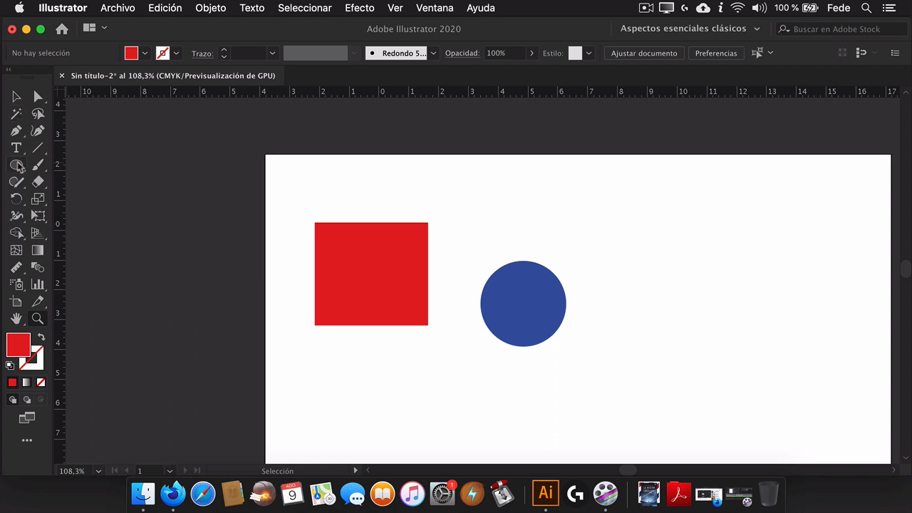
{"action": "key", "text": "v"}
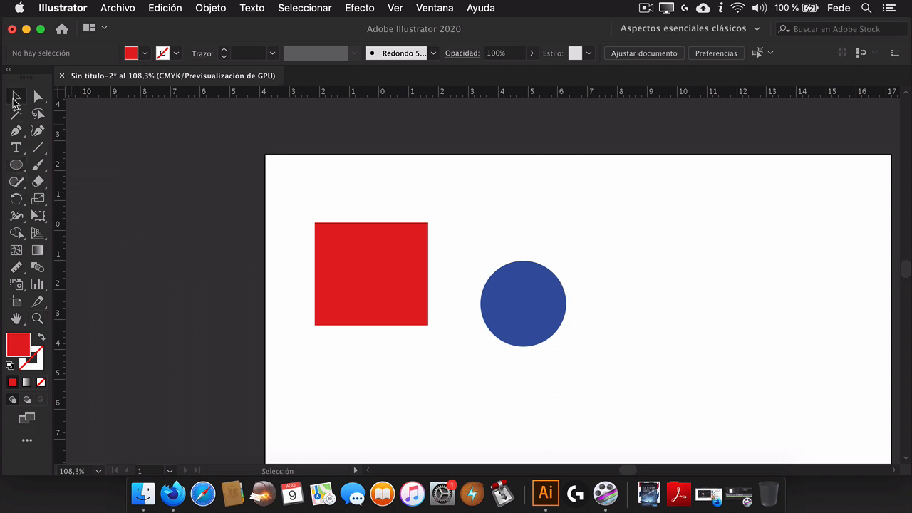
{"action": "left_click", "coordinate": [383, 227]}
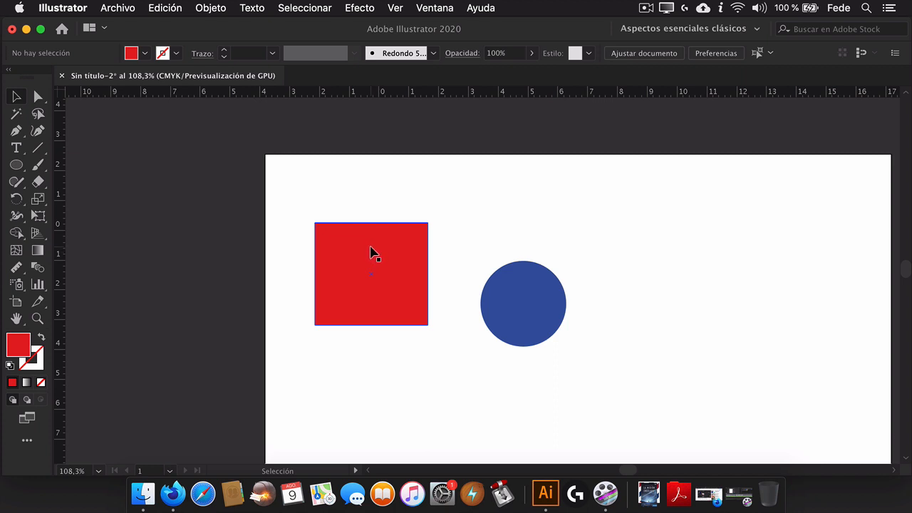
{"action": "left_click_drag", "start_coordinate": [374, 253], "coordinate": [378, 400]}
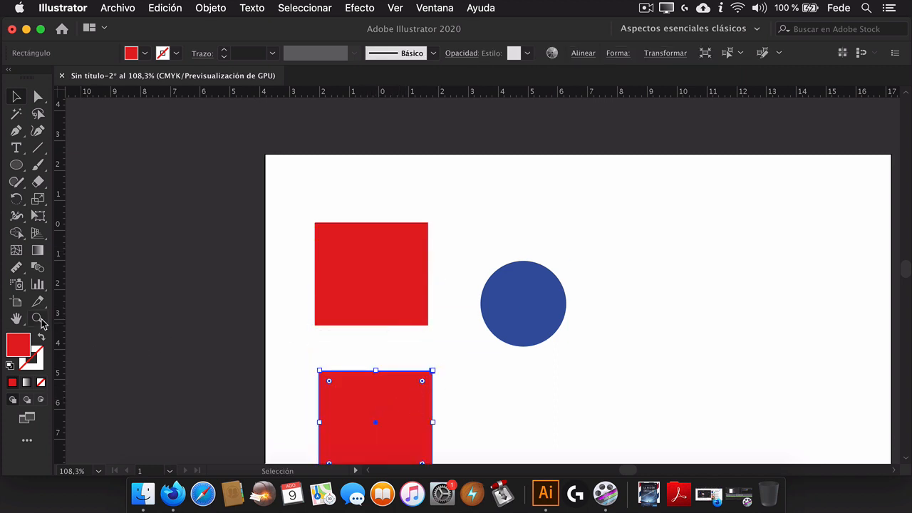
Move the copied red rectangle slightly down and to the right
{"action": "key", "text": "z"}
{"action": "left_click_drag", "start_coordinate": [435, 362], "coordinate": [311, 373]}
{"action": "left_click_drag", "start_coordinate": [488, 391], "coordinate": [407, 244]}
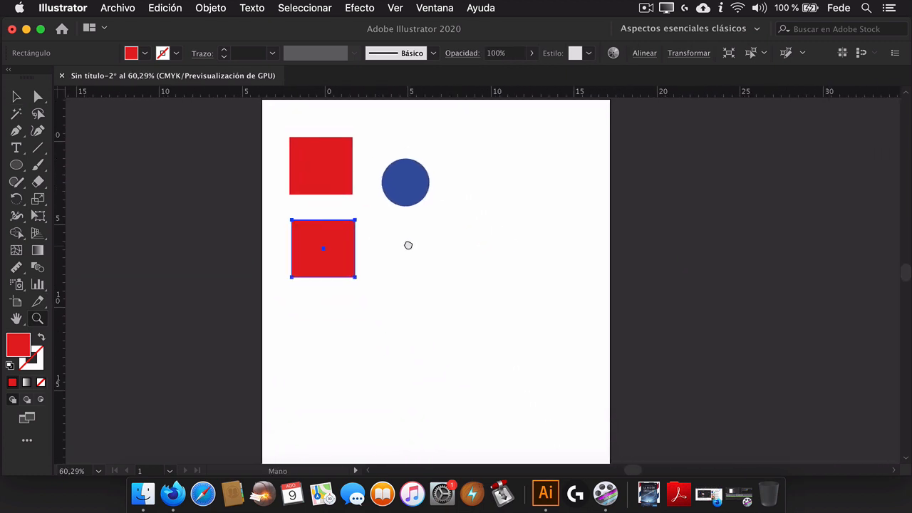
{"action": "key", "text": "v"}
{"action": "left_click_drag", "start_coordinate": [322, 220], "coordinate": [341, 243]}
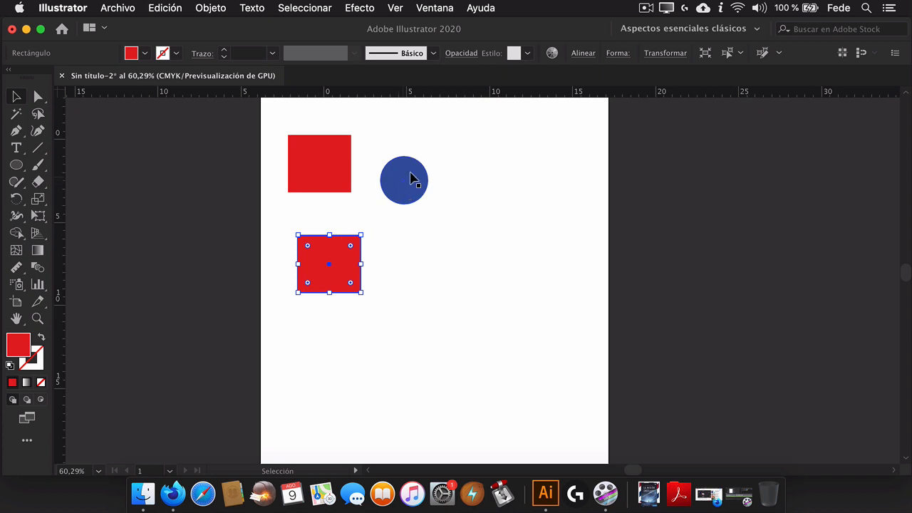
Lower the copied red rectangle further, and place the blue circle between the two rectangles with equal vertical gaps
{"action": "left_click_drag", "start_coordinate": [411, 178], "coordinate": [441, 204]}
{"action": "left_click_drag", "start_coordinate": [337, 253], "coordinate": [337, 280]}
{"action": "left_click_drag", "start_coordinate": [438, 206], "coordinate": [339, 220]}
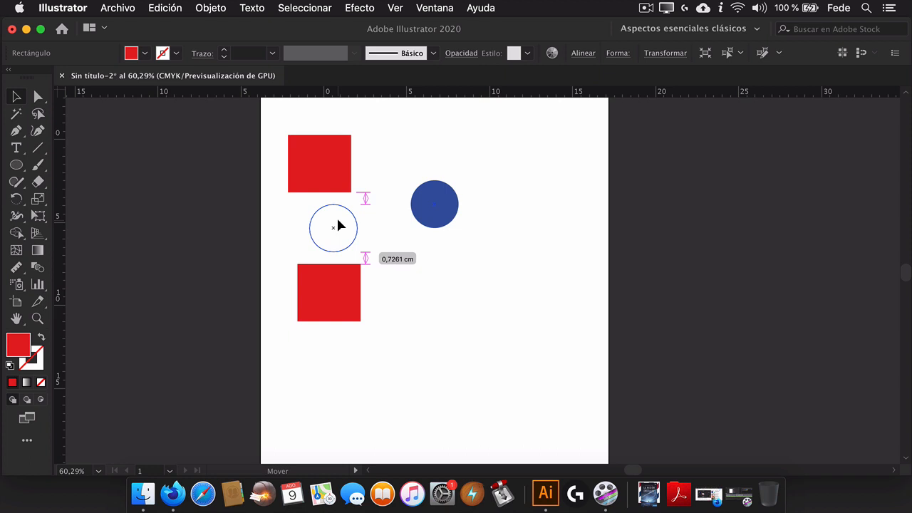
{"action": "left_click_drag", "start_coordinate": [337, 220], "coordinate": [336, 223]}
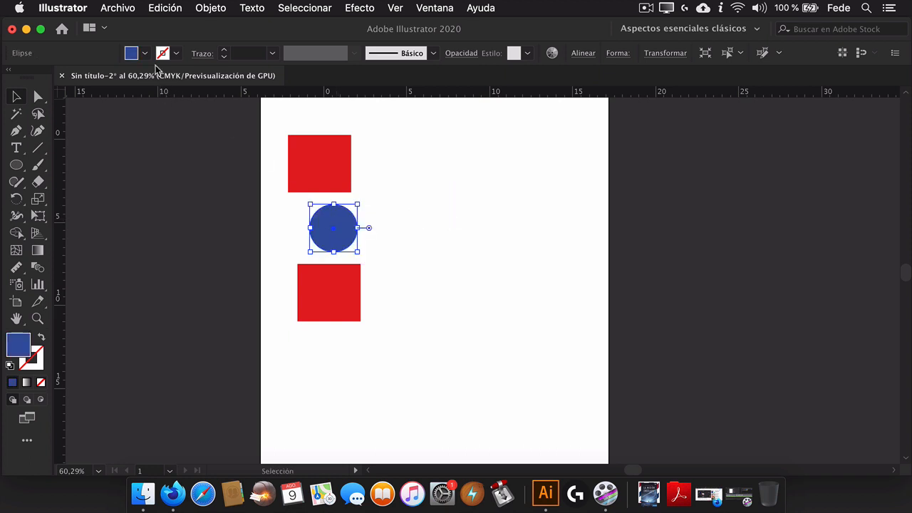
In the smart guide preferences, disable the spacing guides (Guías de espaciado) and enable the construction guides with 90° and 45° angles
{"action": "left_click", "coordinate": [150, 9]}
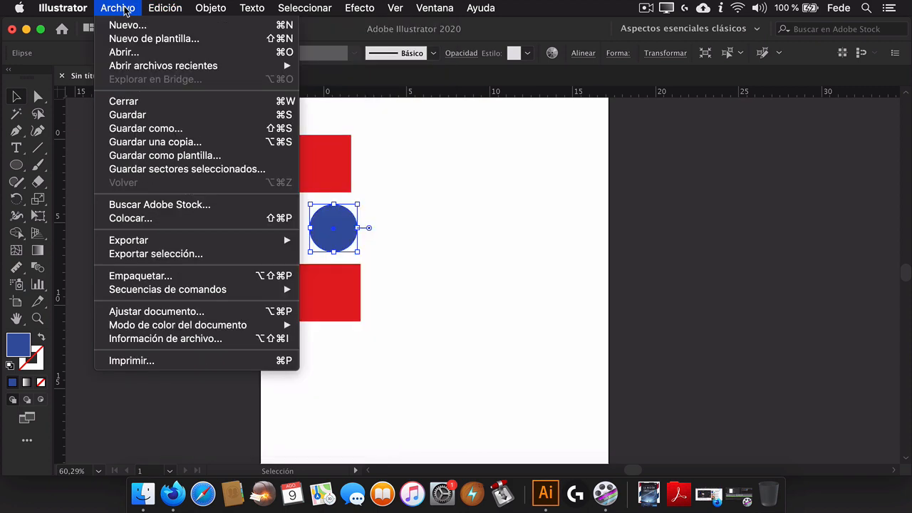
{"action": "mouse_move", "coordinate": [74, 8]}
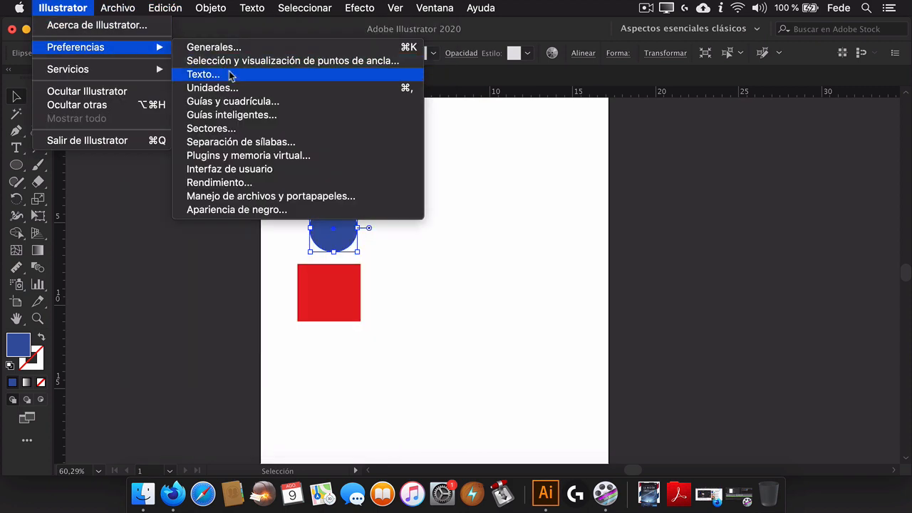
{"action": "left_click", "coordinate": [236, 114]}
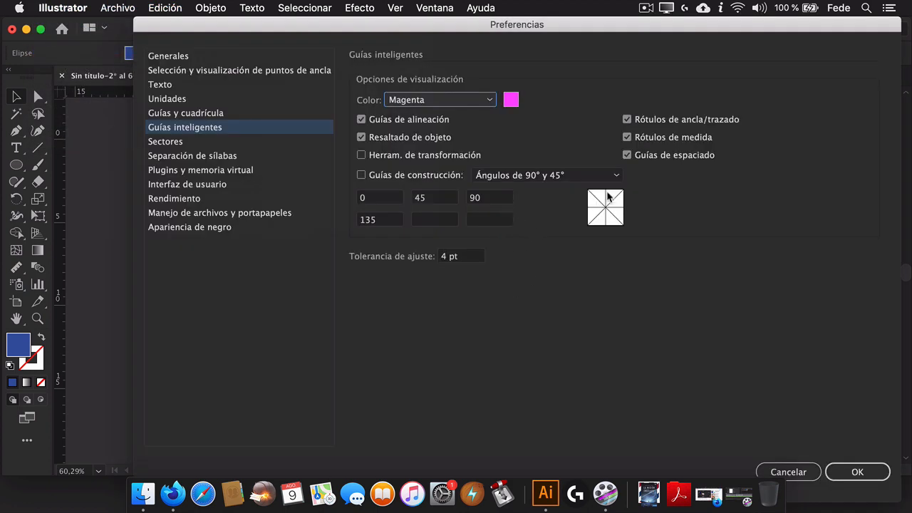
{"action": "left_click", "coordinate": [627, 155]}
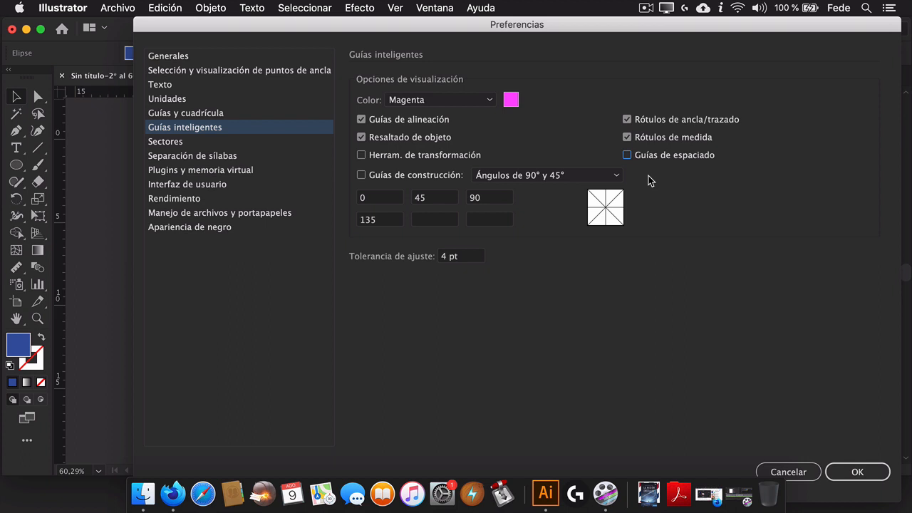
{"action": "left_click", "coordinate": [361, 175]}
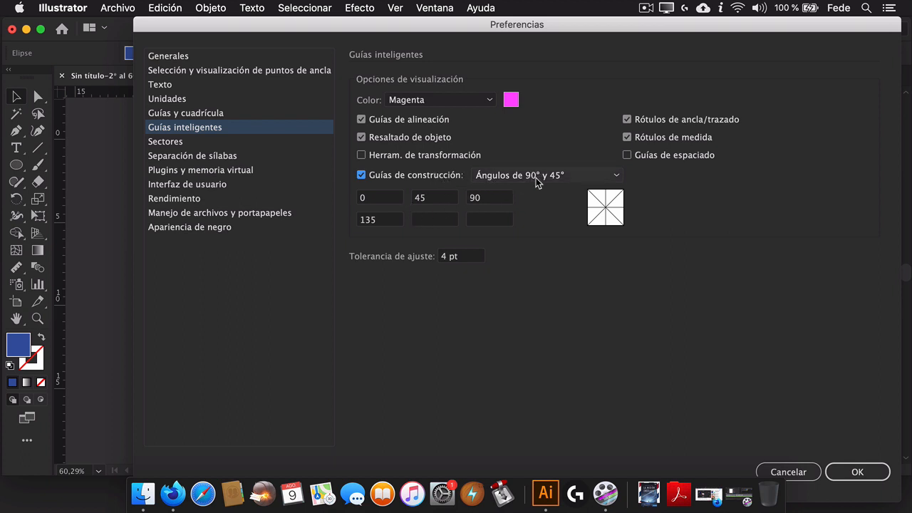
{"action": "left_click", "coordinate": [855, 472]}
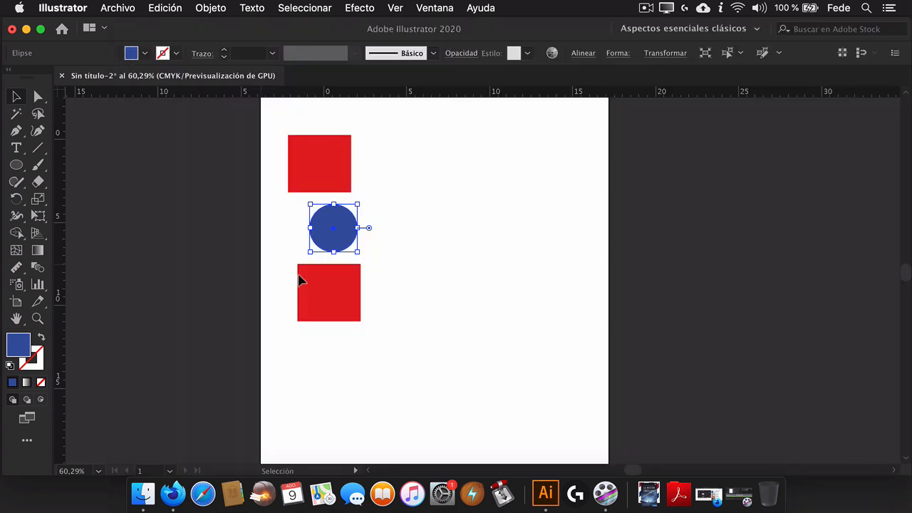
Move the lower red rectangle to the right of the blue circle and stretch it into a tall rectangle
{"action": "left_click_drag", "start_coordinate": [299, 281], "coordinate": [473, 305]}
Review the smart guide preferences, including the construction guide angles and the snapping tolerance
{"action": "left_click", "coordinate": [71, 9]}
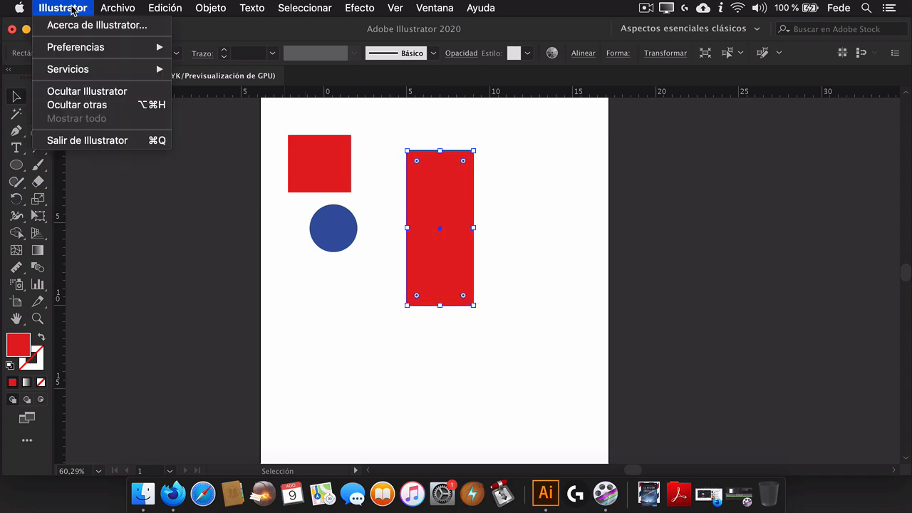
{"action": "mouse_move", "coordinate": [108, 47]}
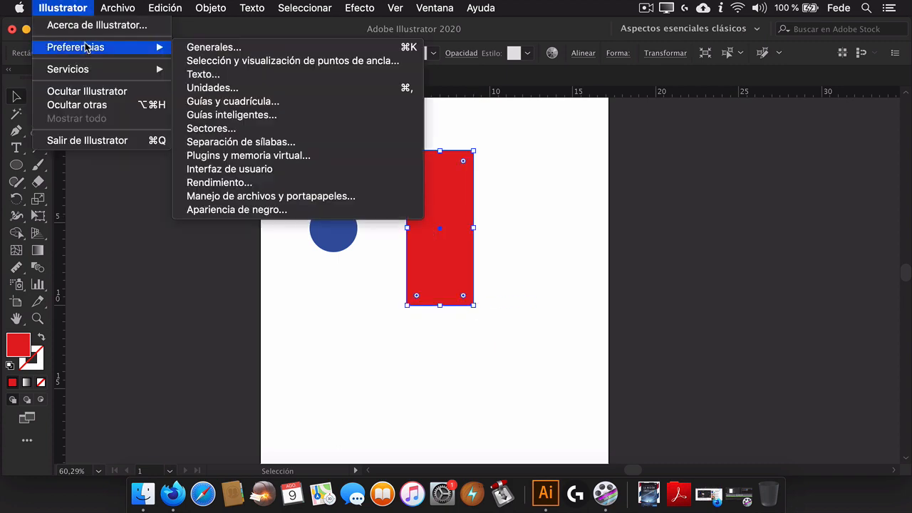
{"action": "left_click", "coordinate": [248, 115]}
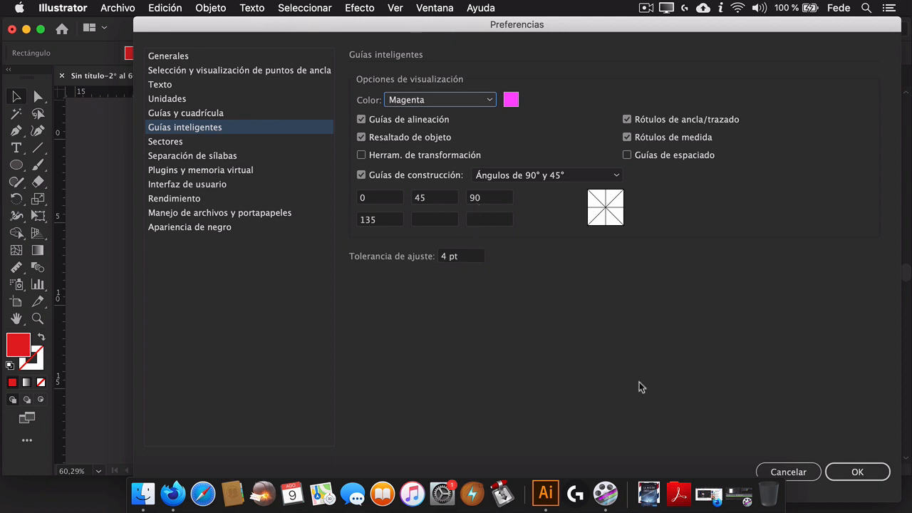
{"action": "left_click", "coordinate": [840, 471]}
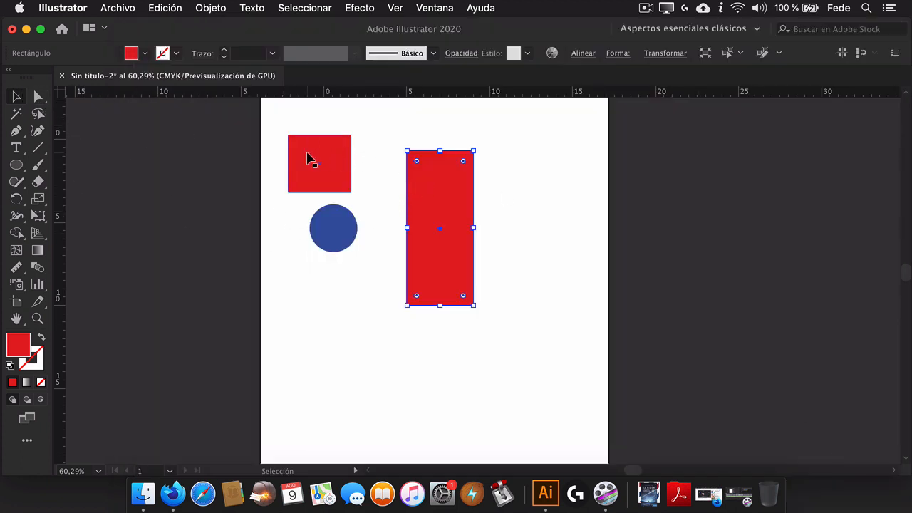
Move the smaller red rectangle to the right of the tall one, aligning their top edges and leaving a narrow gap
{"action": "left_click_drag", "start_coordinate": [335, 149], "coordinate": [641, 136]}
{"action": "left_click", "coordinate": [38, 319]}
{"action": "key", "text": "v"}
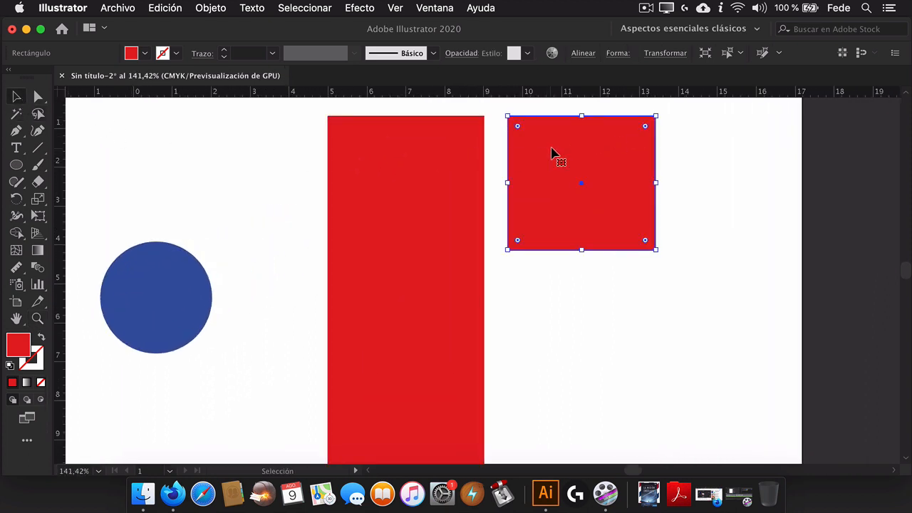
{"action": "mouse_move", "coordinate": [553, 153]}
{"action": "left_mouse_down"}
{"action": "mouse_move", "coordinate": [530, 154]}
{"action": "mouse_move", "coordinate": [542, 151]}
{"action": "left_mouse_up"}
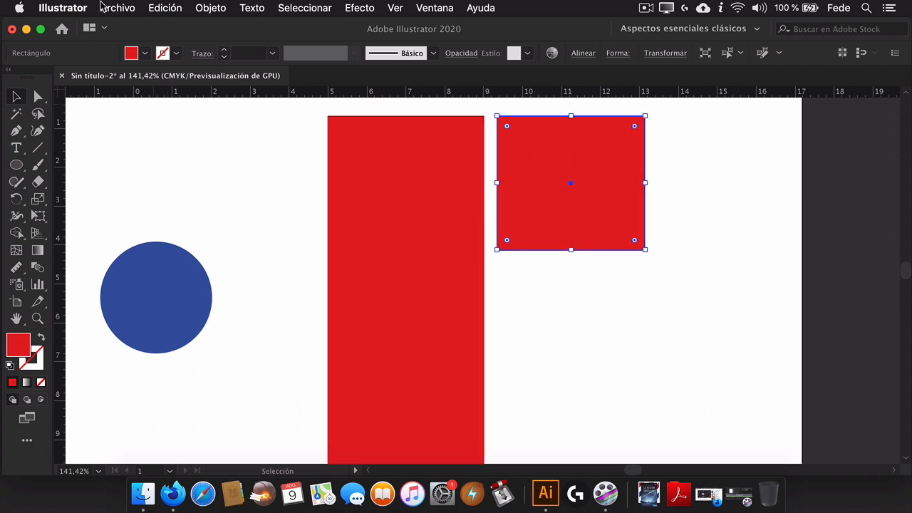
Set the smart guides' snapping tolerance (Tolerancia de ajuste) to 0 pt in the preferences
{"action": "left_click", "coordinate": [71, 8]}
{"action": "mouse_move", "coordinate": [94, 48]}
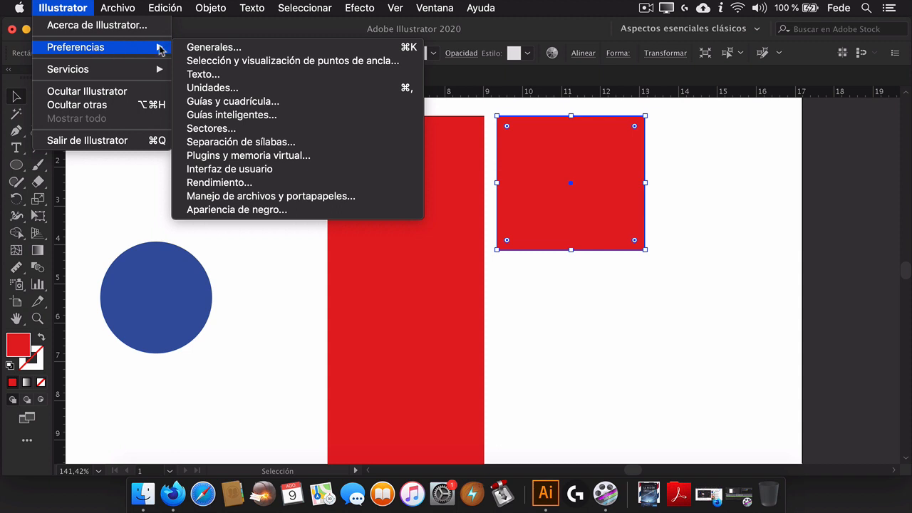
{"action": "left_click", "coordinate": [239, 115]}
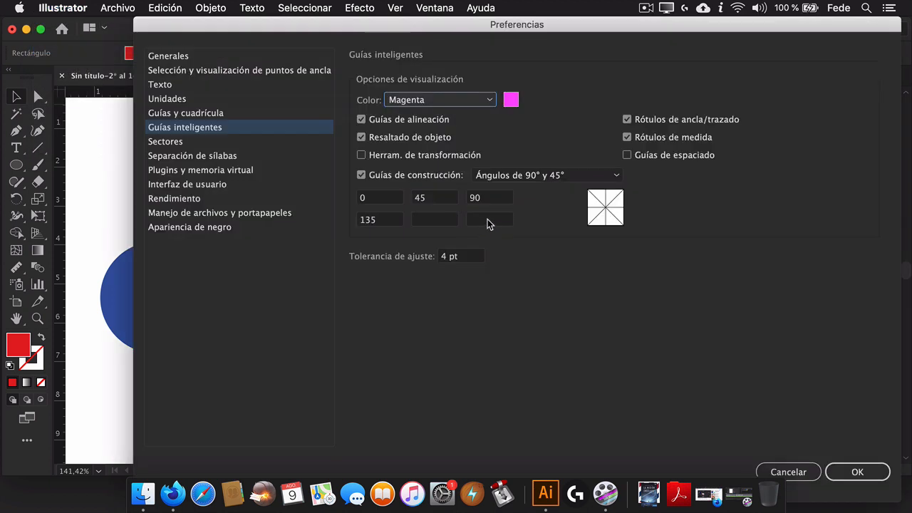
{"action": "left_click", "coordinate": [443, 257]}
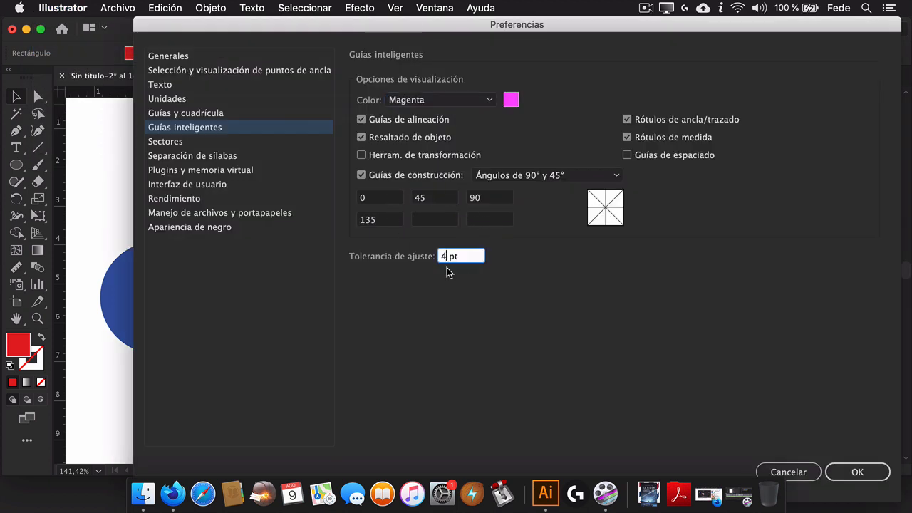
{"action": "left_click_drag", "start_coordinate": [445, 258], "coordinate": [435, 260]}
{"action": "type", "text": "0"}
{"action": "left_click", "coordinate": [857, 471]}
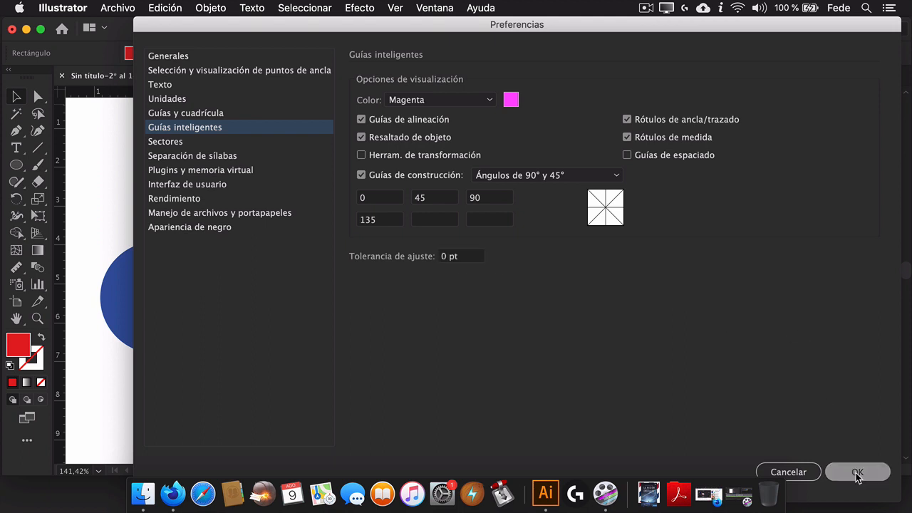
Move the smaller red rectangle closer to the tall one, and widen it to almost reach the artboard's right edge
{"action": "left_click_drag", "start_coordinate": [549, 163], "coordinate": [520, 161]}
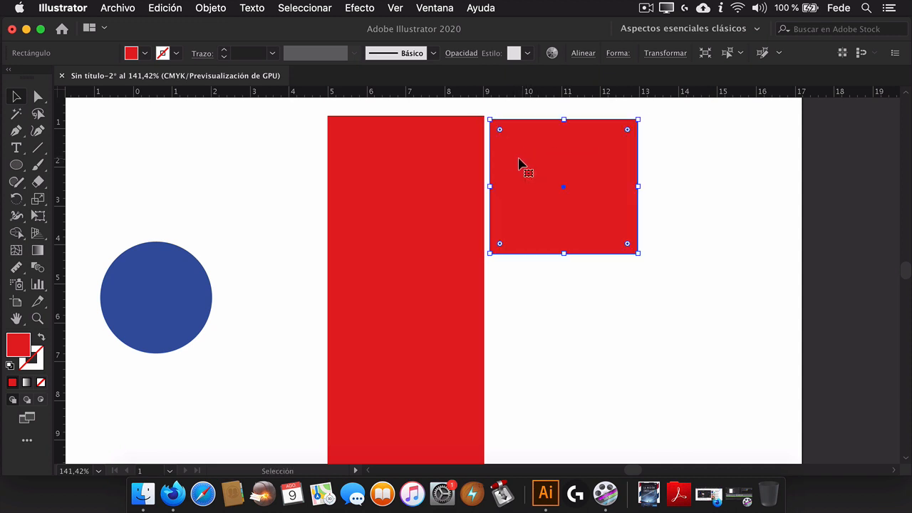
{"action": "left_click", "coordinate": [163, 7]}
{"action": "mouse_move", "coordinate": [123, 7]}
{"action": "mouse_move", "coordinate": [69, 7]}
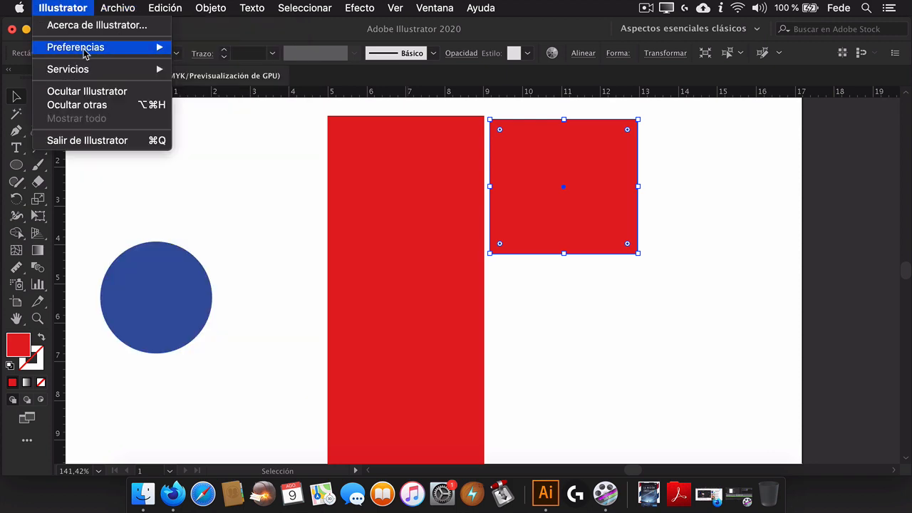
{"action": "mouse_move", "coordinate": [83, 46]}
{"action": "left_click", "coordinate": [568, 219]}
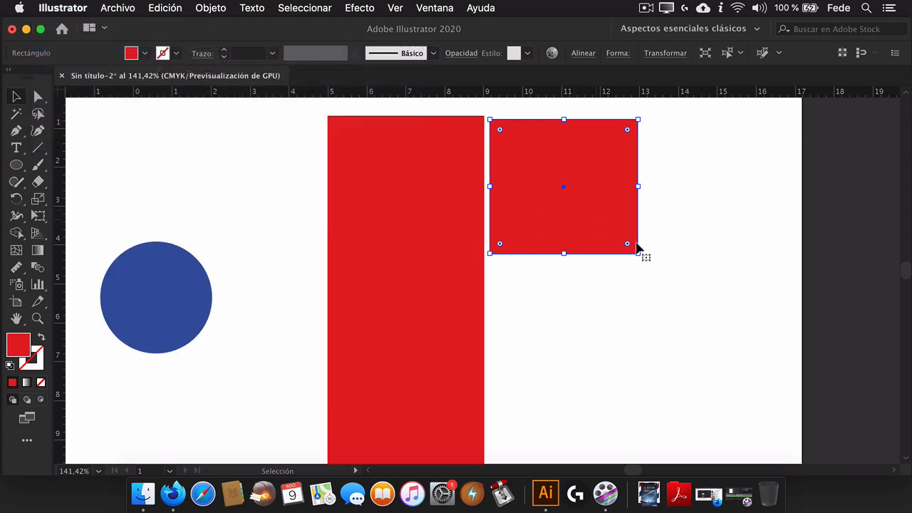
{"action": "left_click_drag", "start_coordinate": [642, 188], "coordinate": [782, 188]}
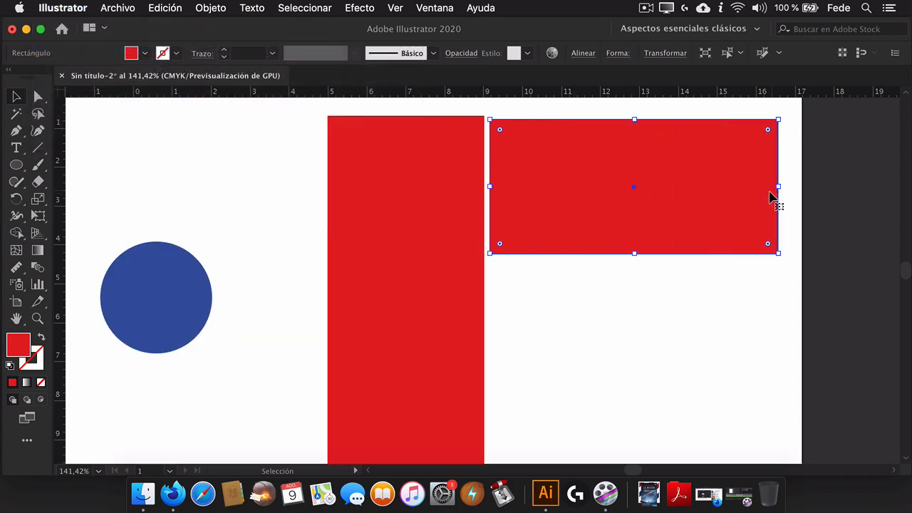
Set the smart guides' snapping tolerance (Tolerancia de ajuste) to 4 pt in the preferences
{"action": "left_click", "coordinate": [117, 8]}
{"action": "mouse_move", "coordinate": [70, 7]}
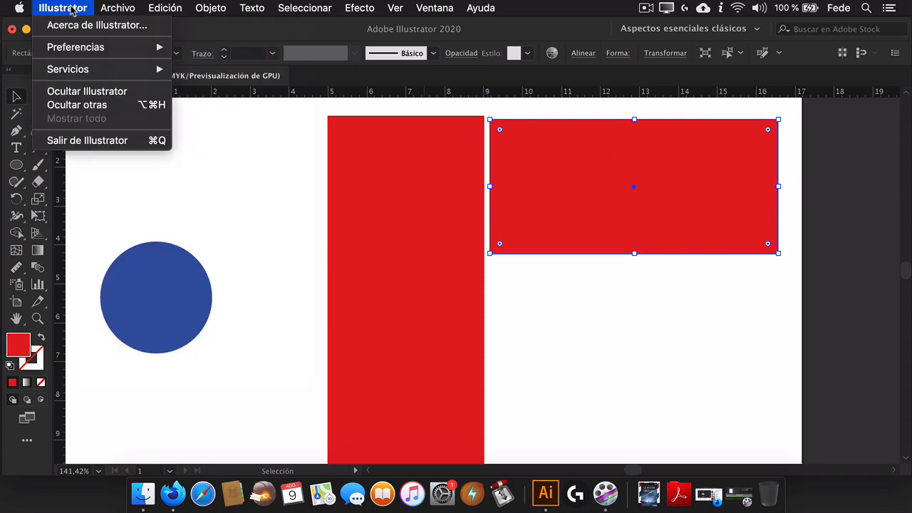
{"action": "mouse_move", "coordinate": [90, 48]}
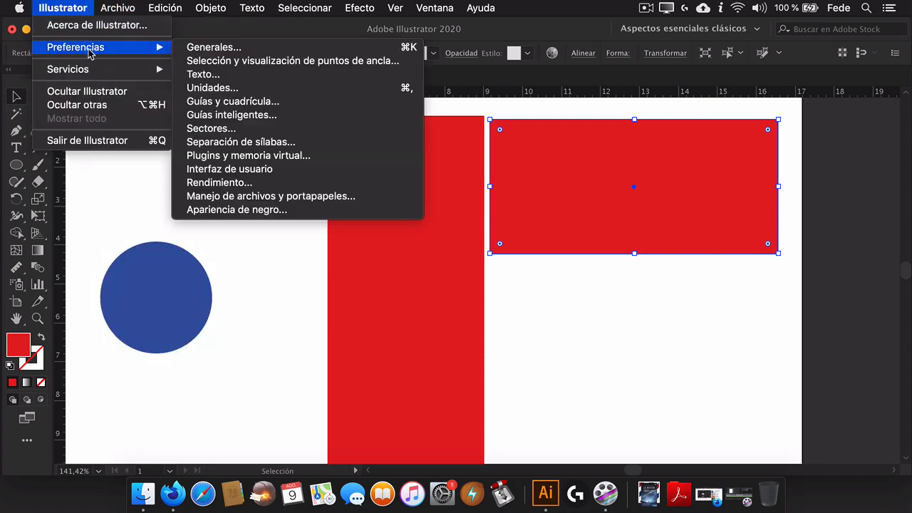
{"action": "left_click", "coordinate": [244, 116]}
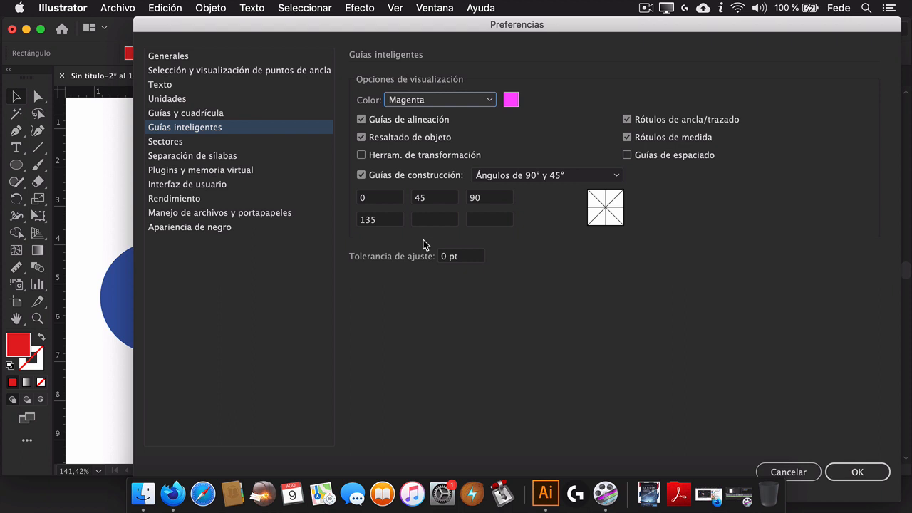
{"action": "left_click", "coordinate": [441, 258]}
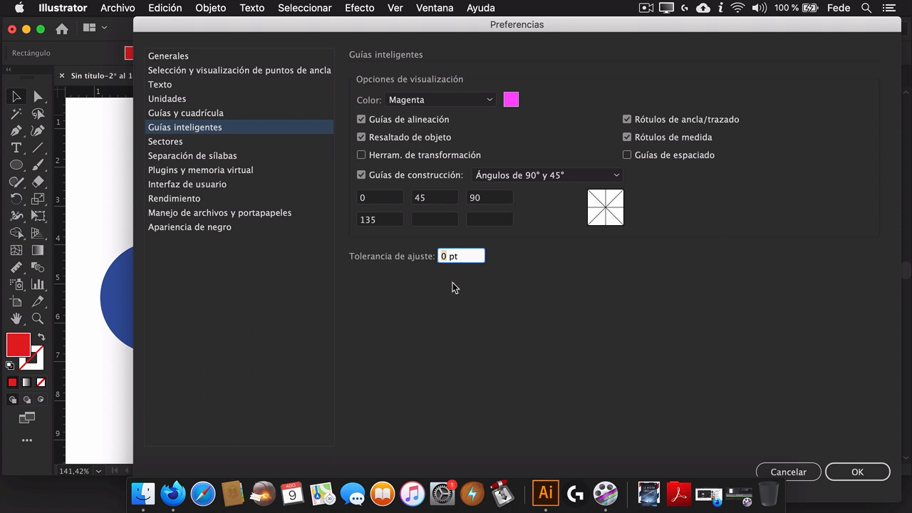
{"action": "type", "text": "4"}
{"action": "left_click", "coordinate": [844, 473]}
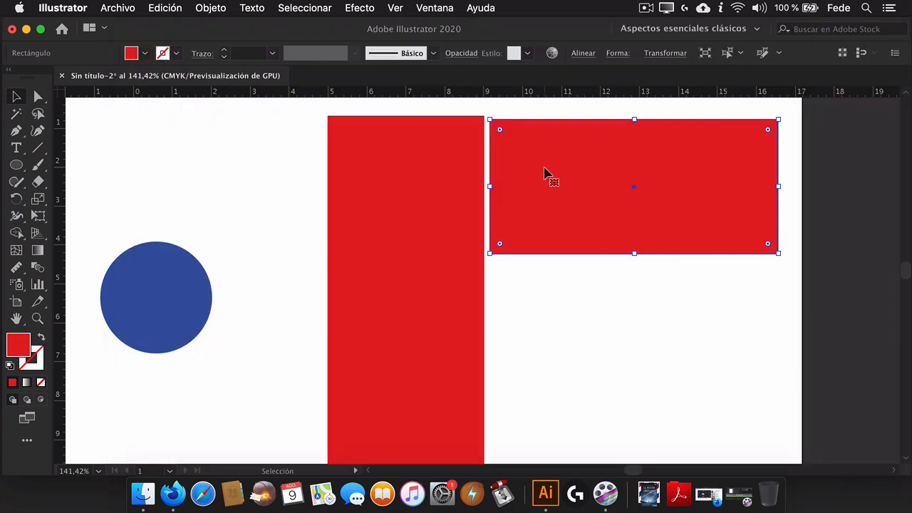
Move the wide red rectangle lower and extend its bottom edge downward to about double its height
{"action": "left_click_drag", "start_coordinate": [549, 171], "coordinate": [572, 215]}
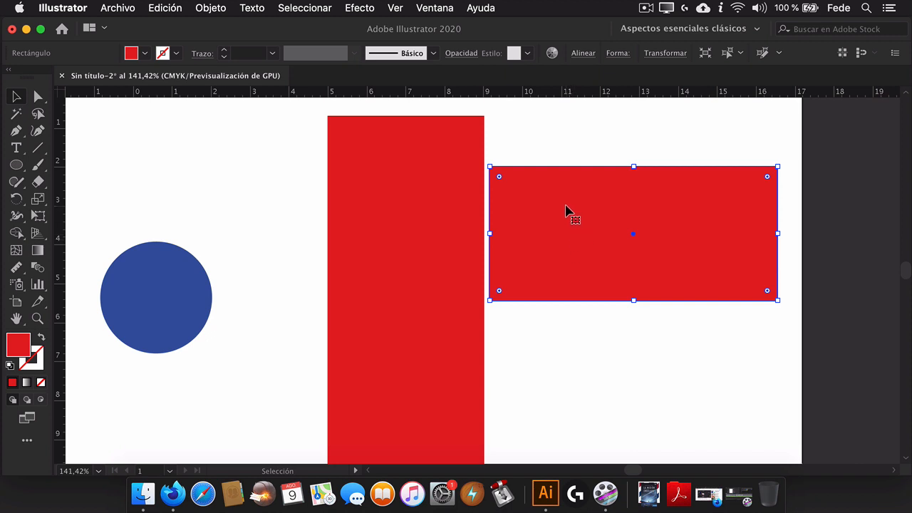
{"action": "left_click_drag", "start_coordinate": [572, 198], "coordinate": [558, 332]}
{"action": "left_click", "coordinate": [587, 158]}
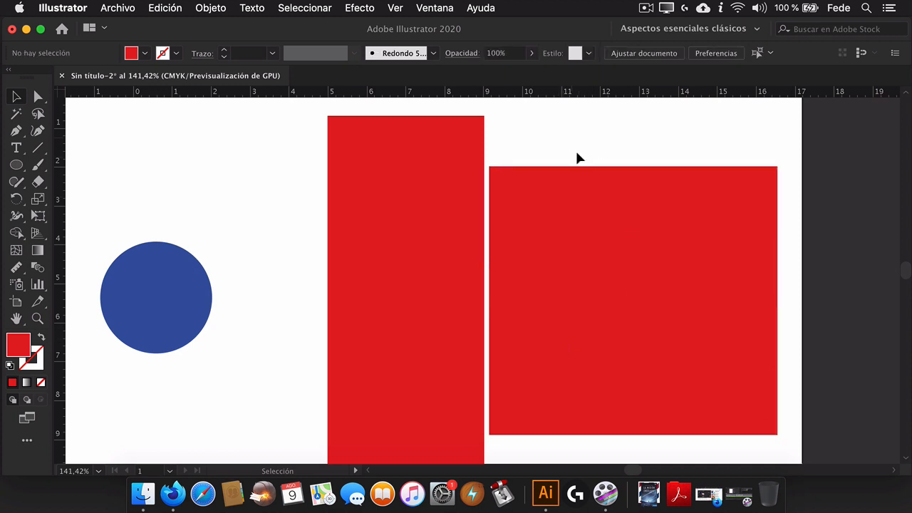
Clear the artboard by deleting the wide red rectangle, the blue circle and the tall red rectangle
{"action": "left_click_drag", "start_coordinate": [570, 136], "coordinate": [779, 405]}
{"action": "key", "text": "Delete"}
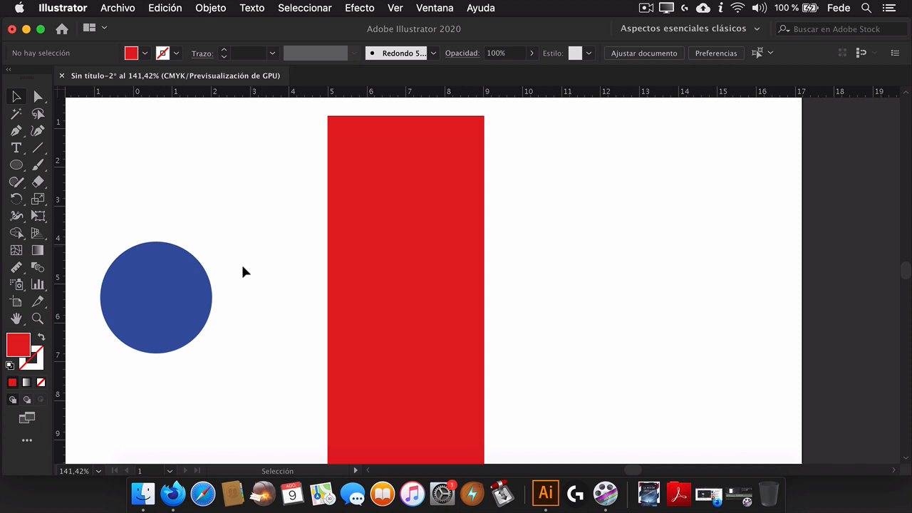
{"action": "left_click", "coordinate": [37, 318]}
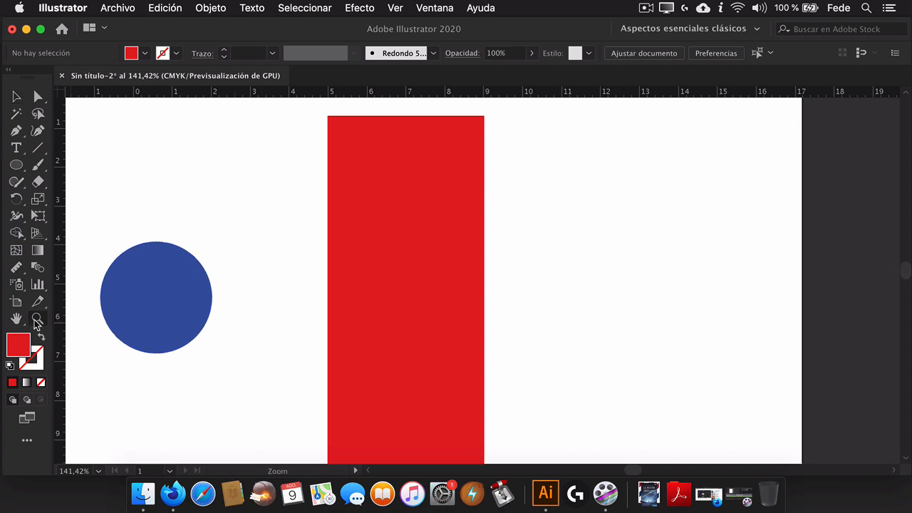
{"action": "left_click", "coordinate": [391, 272], "text": "alt"}
{"action": "left_click", "coordinate": [419, 287], "text": "alt"}
{"action": "left_click", "coordinate": [495, 285], "text": "alt"}
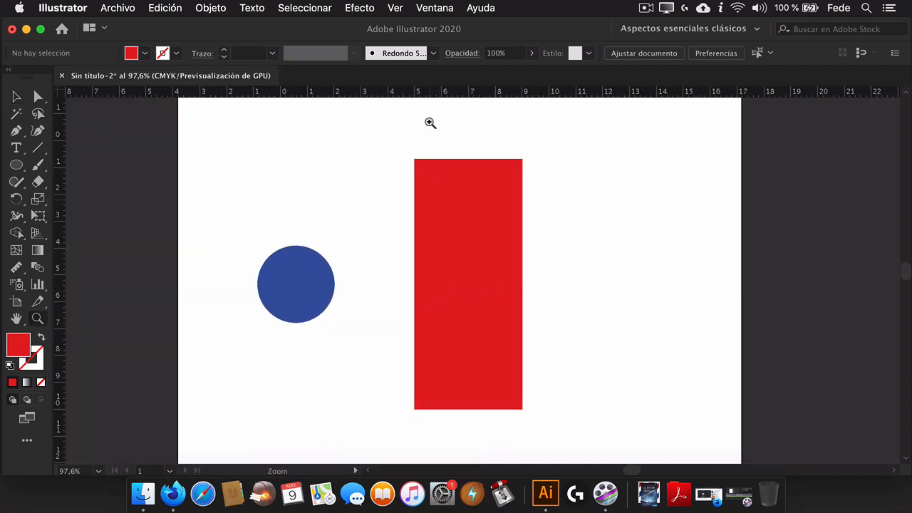
{"action": "left_click", "coordinate": [396, 8]}
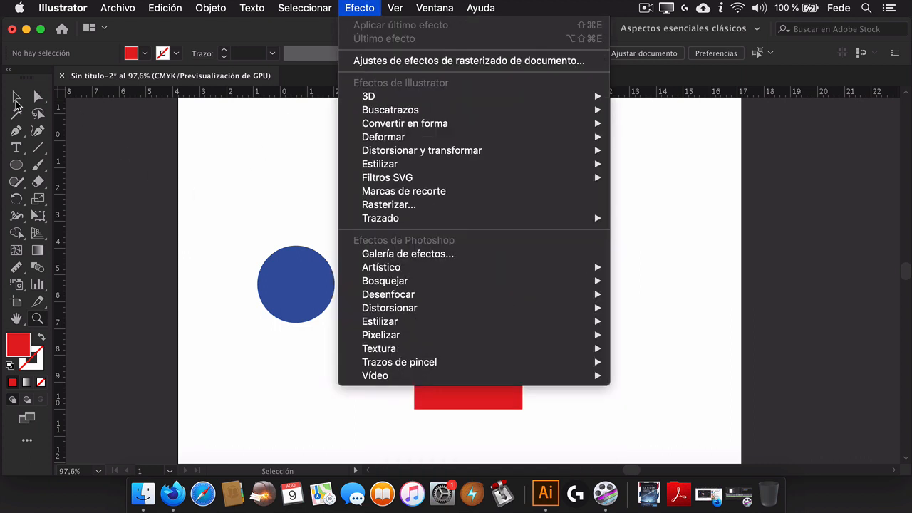
{"action": "left_click", "coordinate": [17, 103]}
{"action": "left_click", "coordinate": [17, 97]}
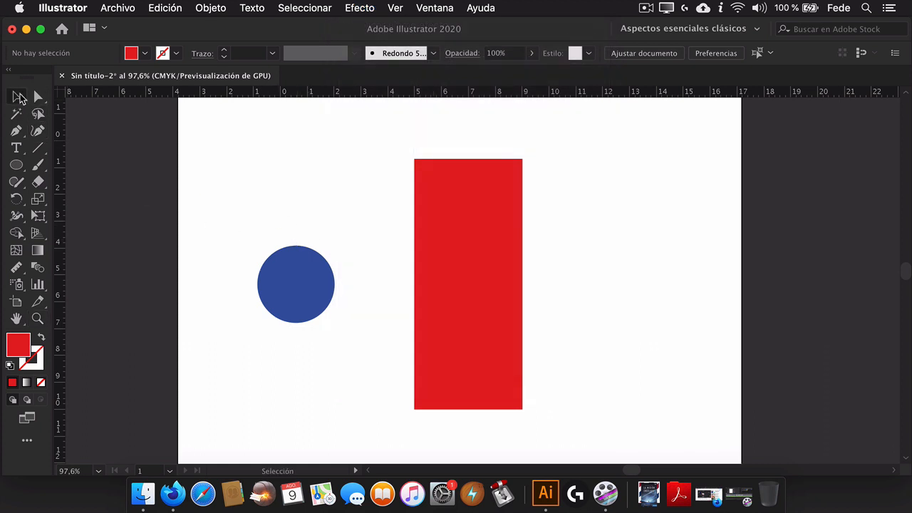
{"action": "left_click_drag", "start_coordinate": [543, 354], "coordinate": [543, 355]}
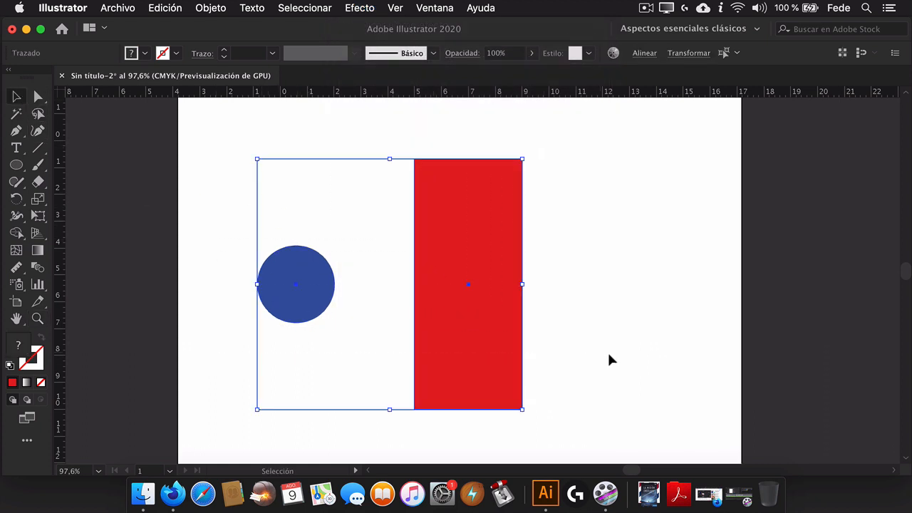
{"action": "key", "text": "BackSpace"}
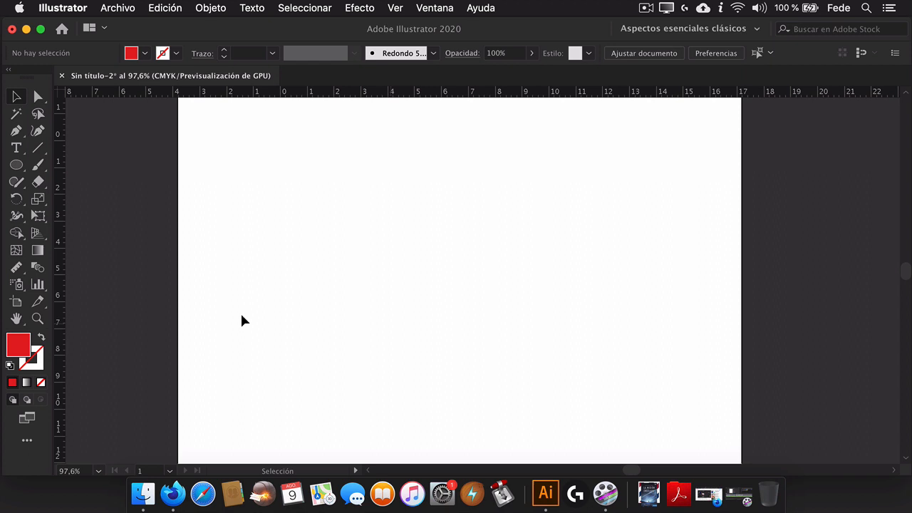
{"action": "left_click", "coordinate": [38, 318]}
{"action": "left_click", "coordinate": [541, 307], "text": "alt"}
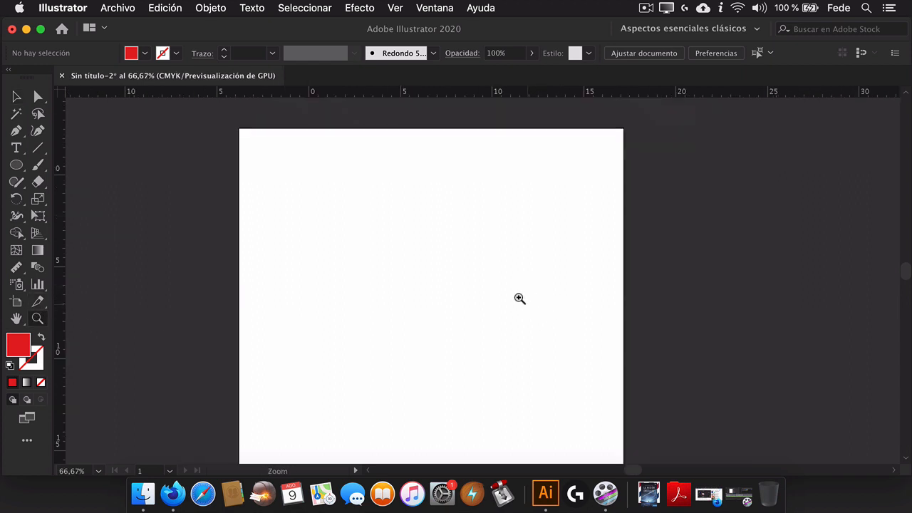
Show the document grid (Mostrar cuadrícula) behind the empty artboard
{"action": "left_click_drag", "start_coordinate": [482, 286], "coordinate": [429, 263]}
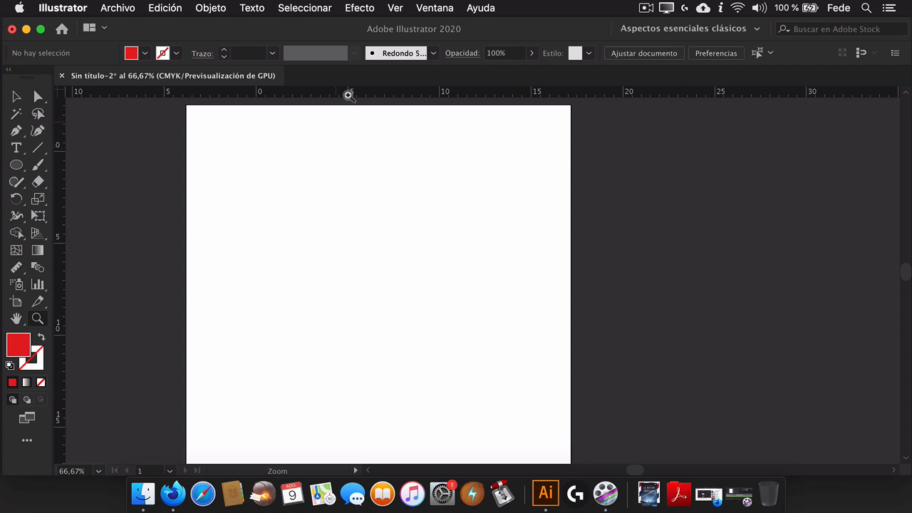
{"action": "left_click", "coordinate": [392, 8]}
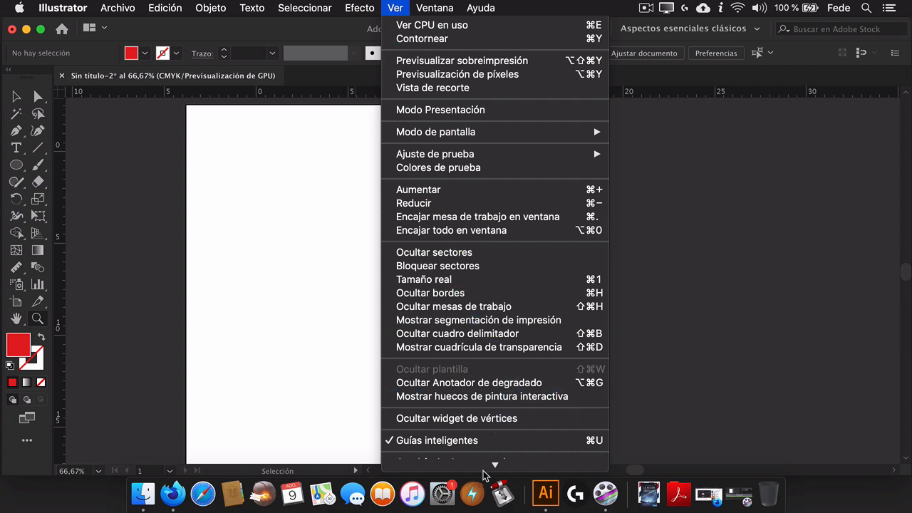
{"action": "mouse_move", "coordinate": [495, 464]}
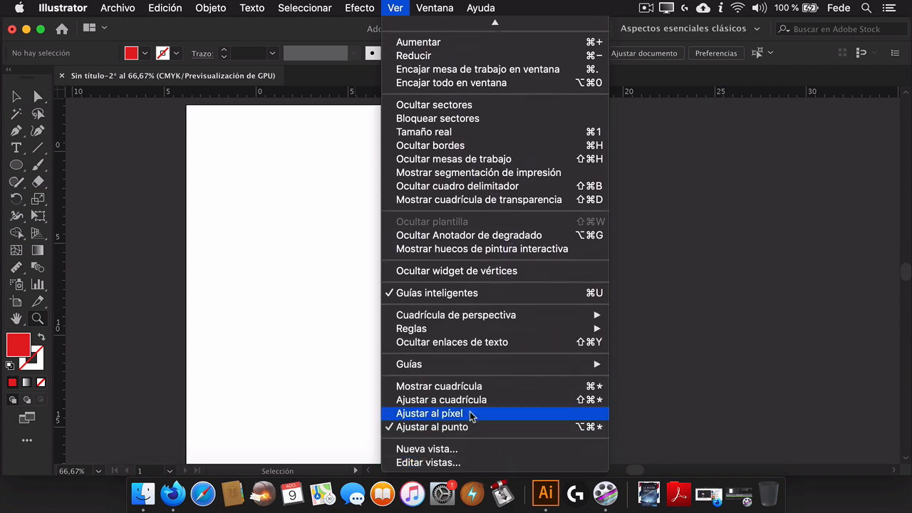
{"action": "mouse_move", "coordinate": [455, 330]}
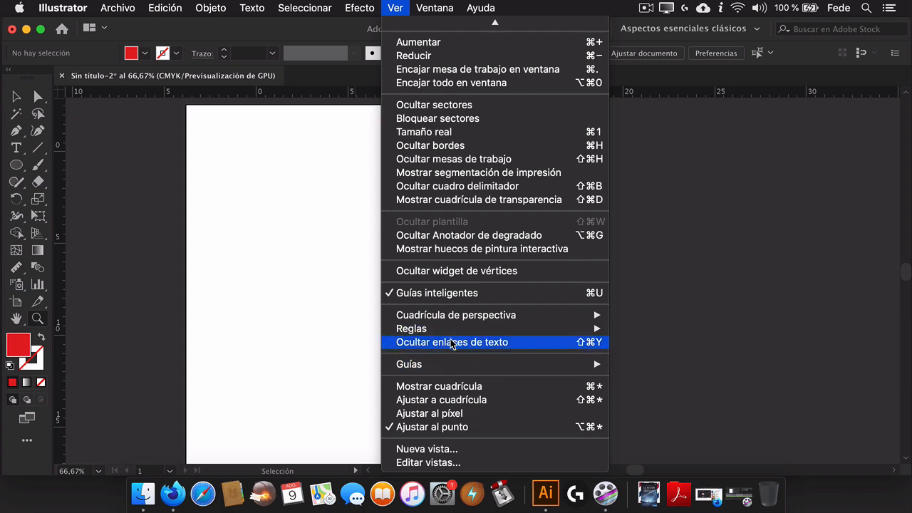
{"action": "left_click", "coordinate": [456, 385]}
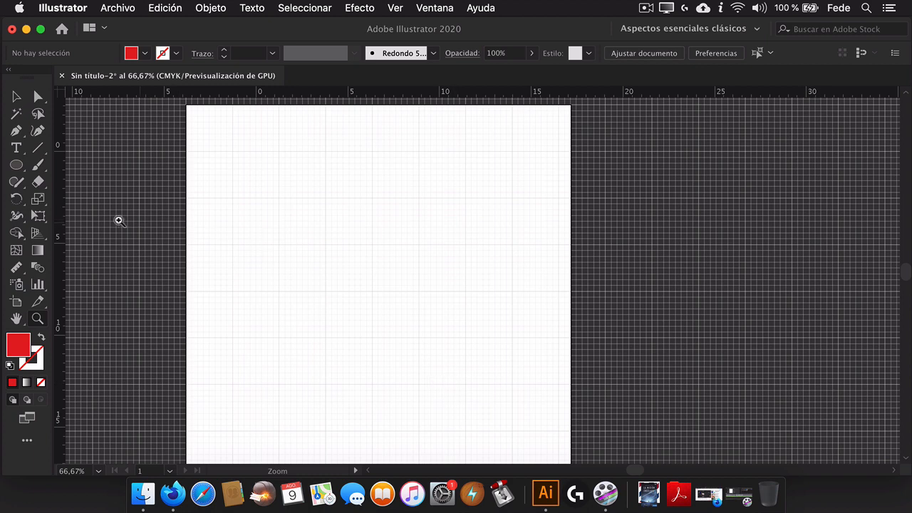
Draw a red square one main grid cell in size on the artboard, and widen it to five cells along the grid
{"action": "left_click_drag", "start_coordinate": [15, 171], "coordinate": [66, 168]}
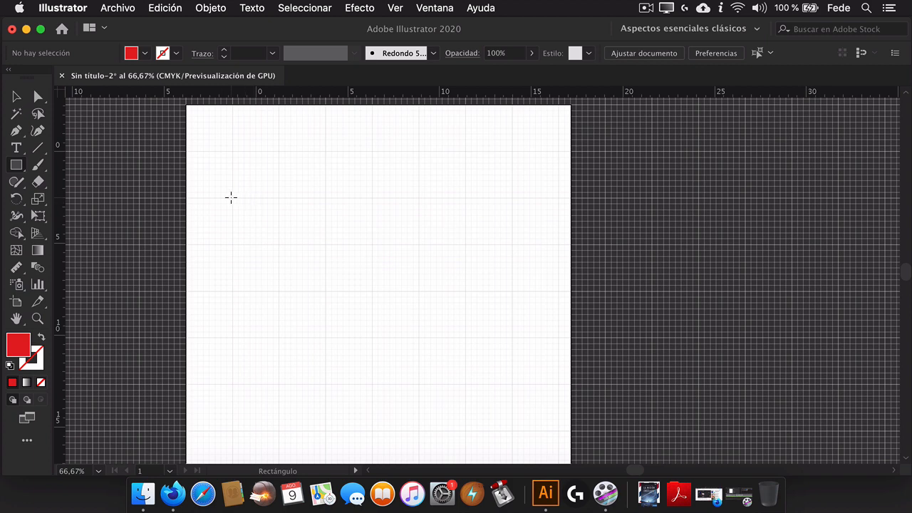
{"action": "left_click_drag", "start_coordinate": [231, 197], "coordinate": [278, 244]}
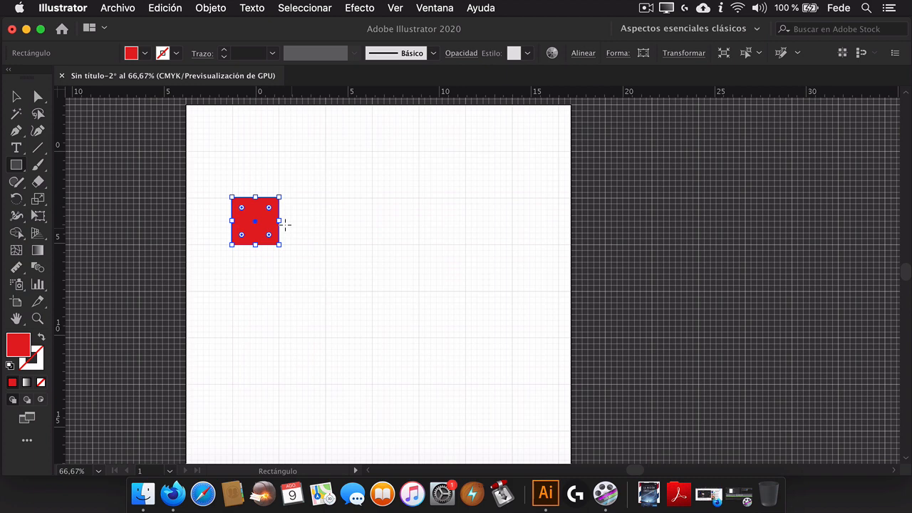
{"action": "left_click", "coordinate": [15, 96]}
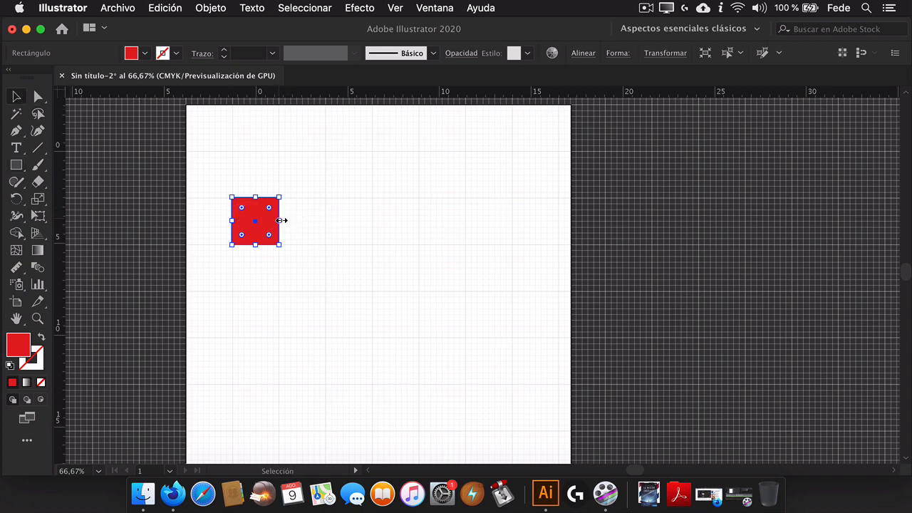
{"action": "left_click_drag", "start_coordinate": [278, 222], "coordinate": [464, 244]}
{"action": "left_click", "coordinate": [387, 394]}
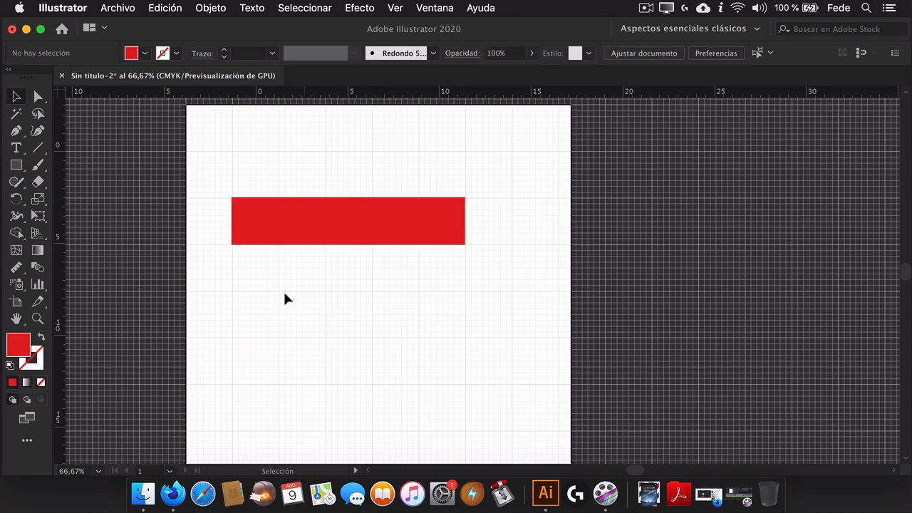
Move the red rectangle's left edge slightly inward off the grid line, and delete the rectangle
{"action": "left_click", "coordinate": [264, 226]}
{"action": "left_click_drag", "start_coordinate": [232, 222], "coordinate": [234, 223]}
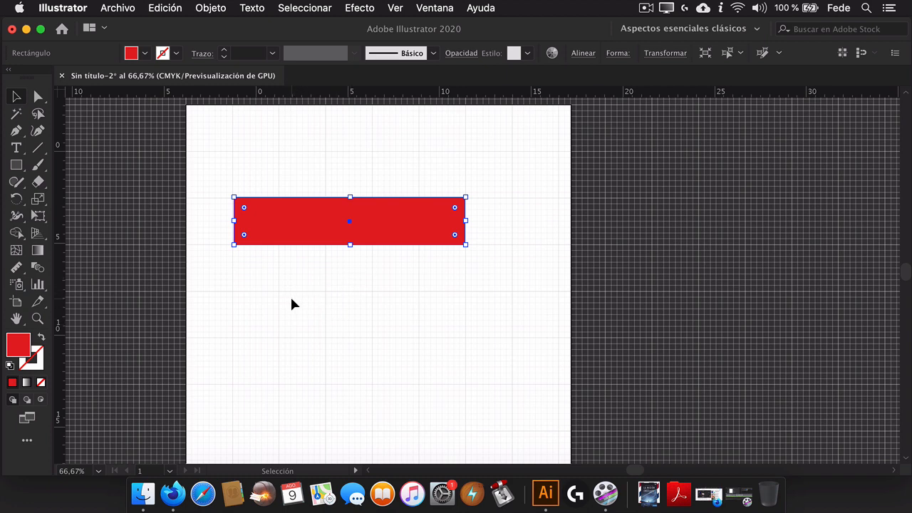
{"action": "key", "text": "Delete"}
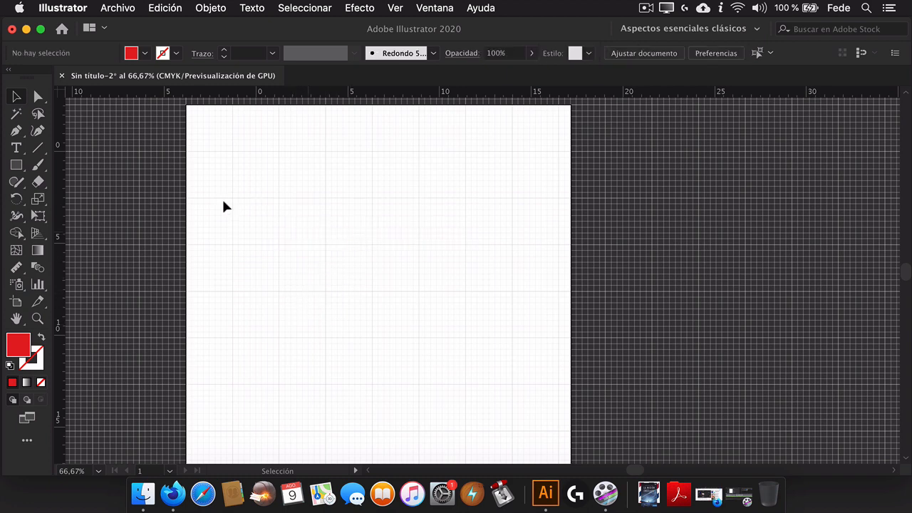
Add the text "TITULO" near the artboard's top, scaled to four main grid cells wide between two vertical grid lines
{"action": "left_click", "coordinate": [17, 148]}
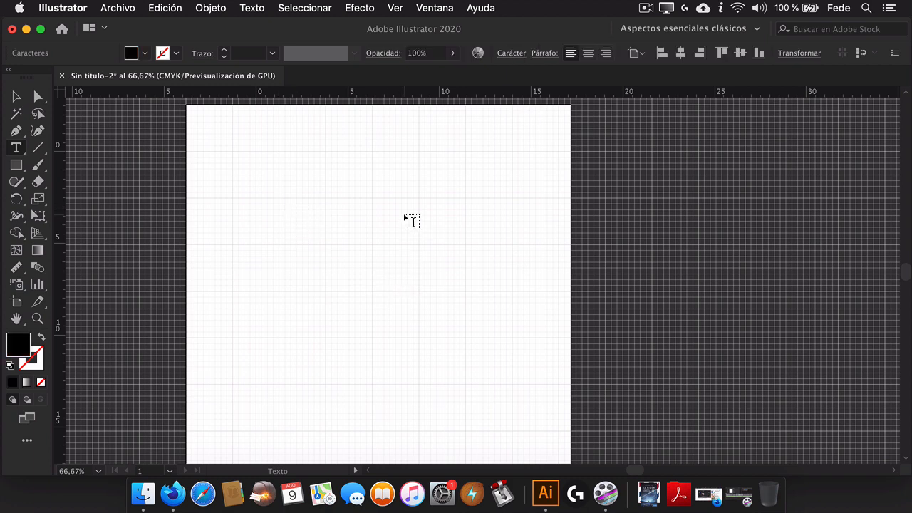
{"action": "type", "text": "TITULO"}
{"action": "left_click", "coordinate": [17, 96]}
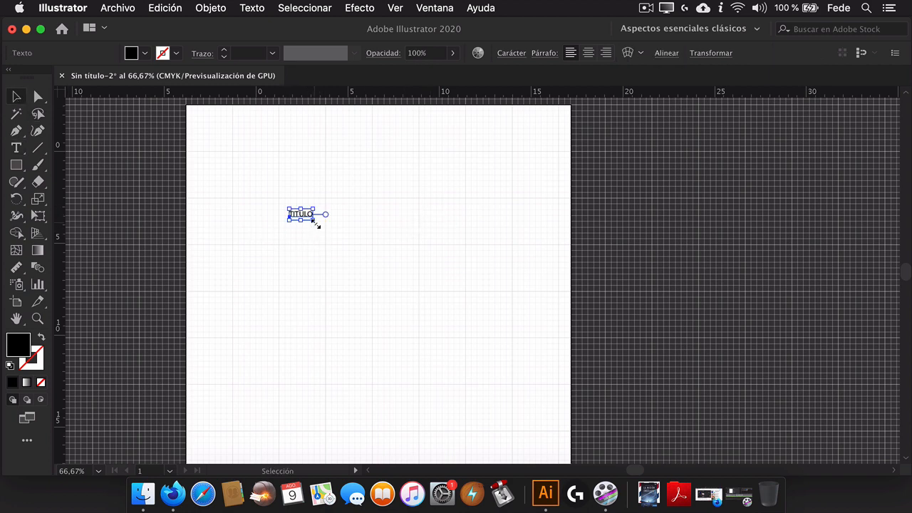
{"action": "left_click_drag", "start_coordinate": [313, 221], "coordinate": [477, 314]}
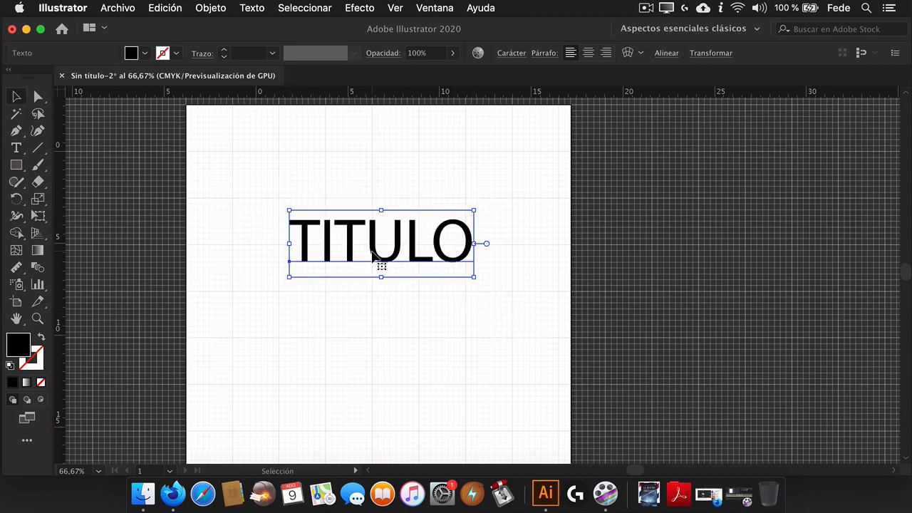
{"action": "left_click_drag", "start_coordinate": [372, 255], "coordinate": [369, 190]}
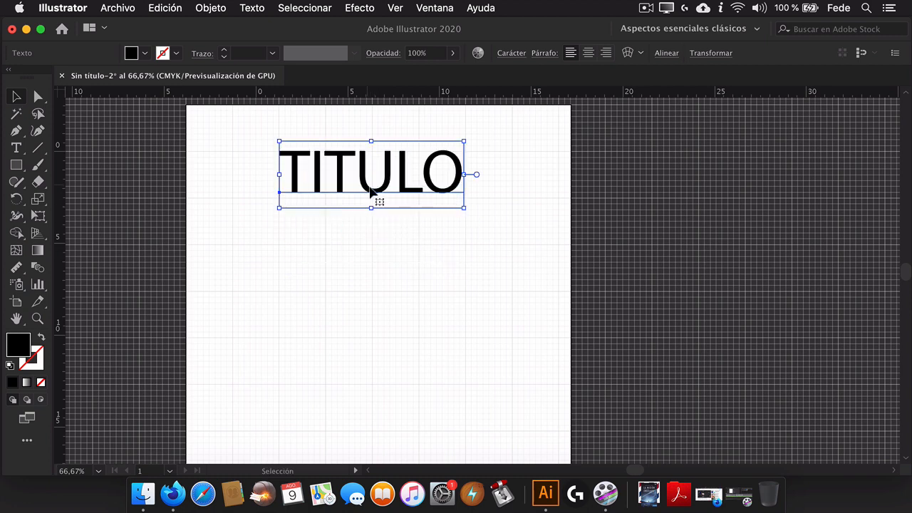
{"action": "left_click_drag", "start_coordinate": [464, 208], "coordinate": [465, 210]}
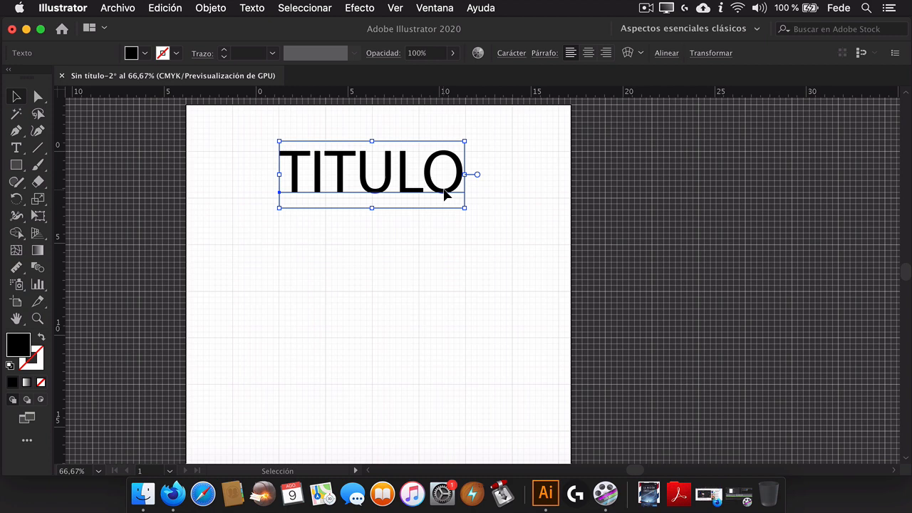
Draw a black circle three main grid cells wide below the title, with its top touching a horizontal grid line
{"action": "left_click", "coordinate": [17, 170]}
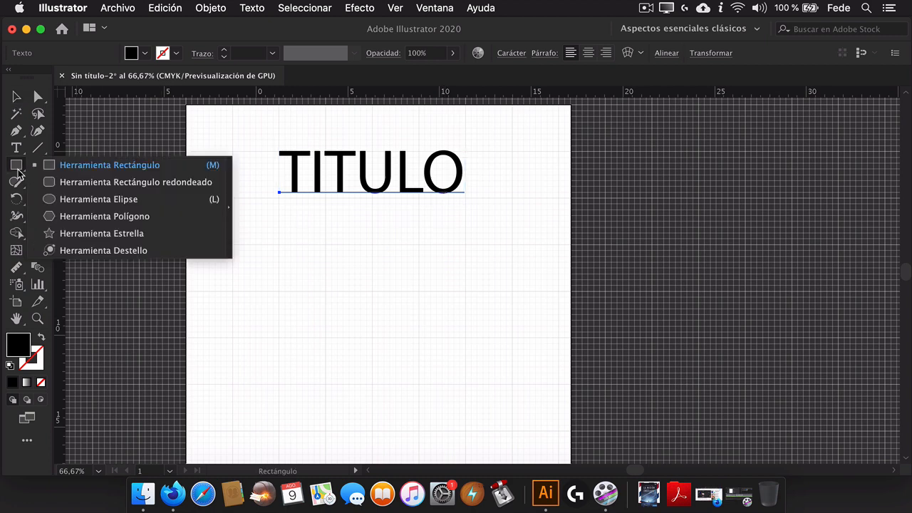
{"action": "left_click", "coordinate": [64, 199]}
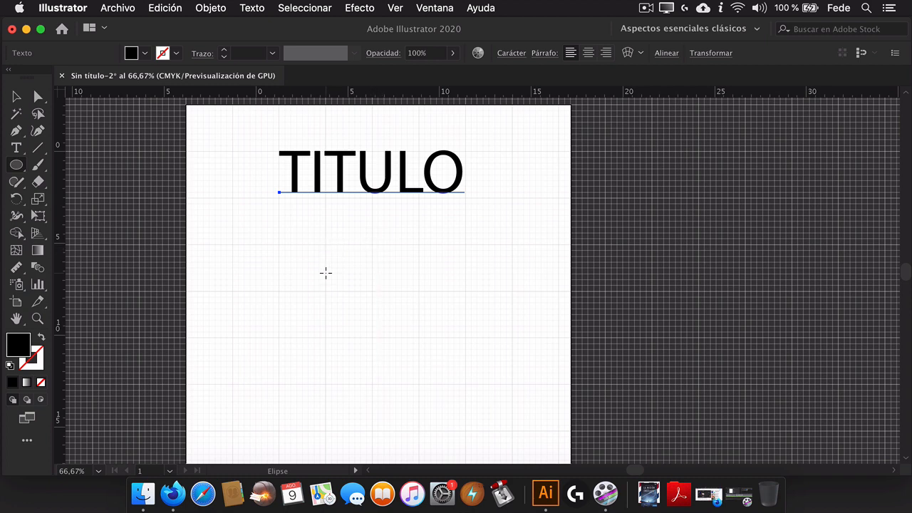
{"action": "left_click_drag", "start_coordinate": [327, 259], "coordinate": [463, 320]}
{"action": "left_click", "coordinate": [18, 100]}
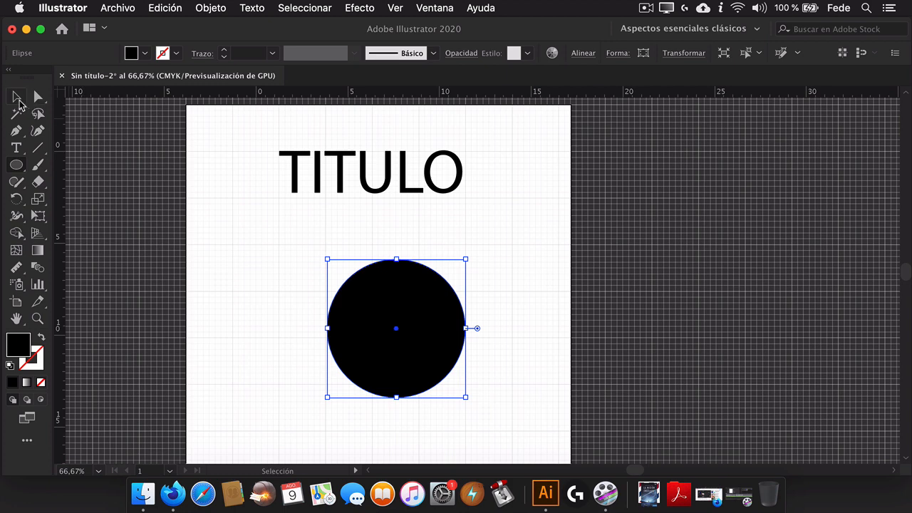
{"action": "left_click_drag", "start_coordinate": [394, 302], "coordinate": [395, 288]}
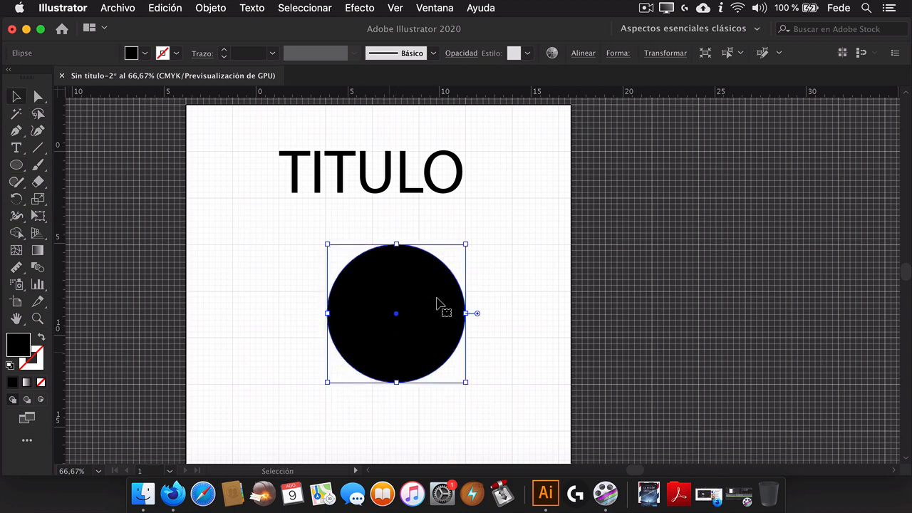
{"action": "left_click", "coordinate": [523, 308]}
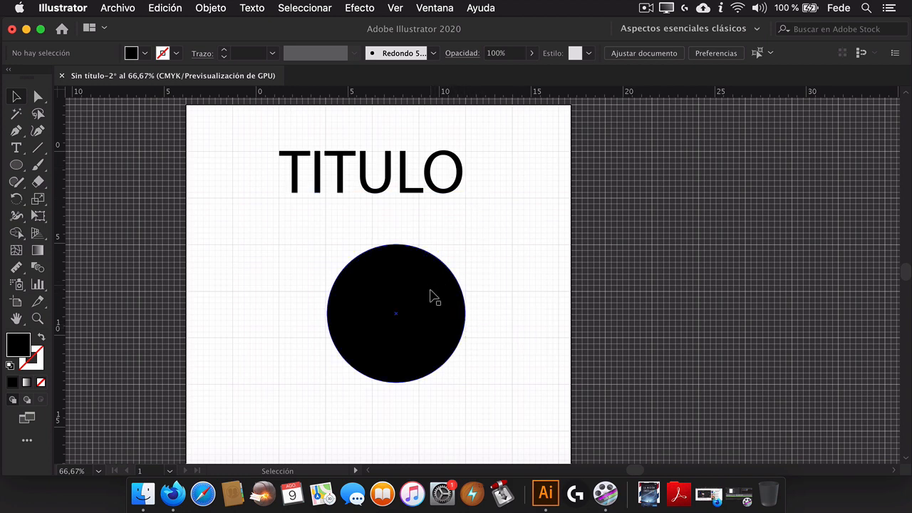
{"action": "left_click", "coordinate": [445, 329]}
{"action": "left_click_drag", "start_coordinate": [465, 381], "coordinate": [464, 383]}
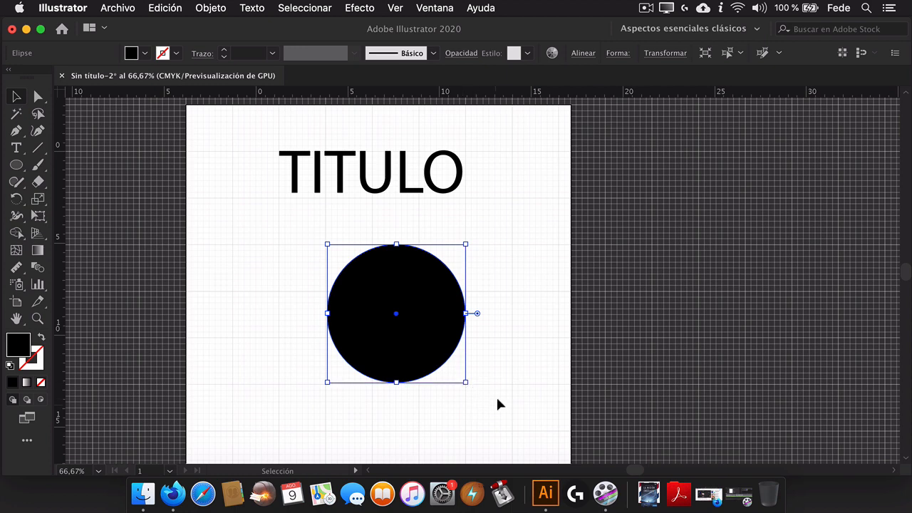
{"action": "left_click", "coordinate": [492, 423]}
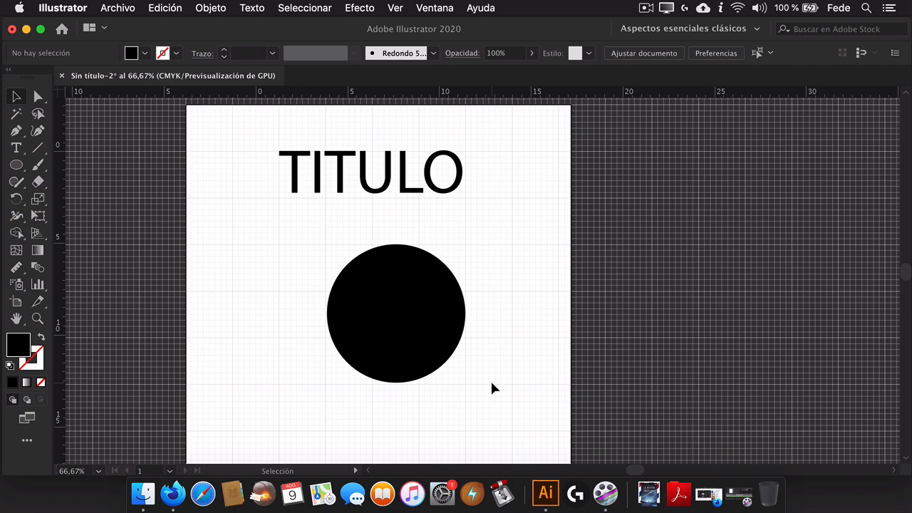
Enlarge the title text slightly past the circle's right edge, and move the black circle up close beneath it
{"action": "left_click", "coordinate": [460, 199]}
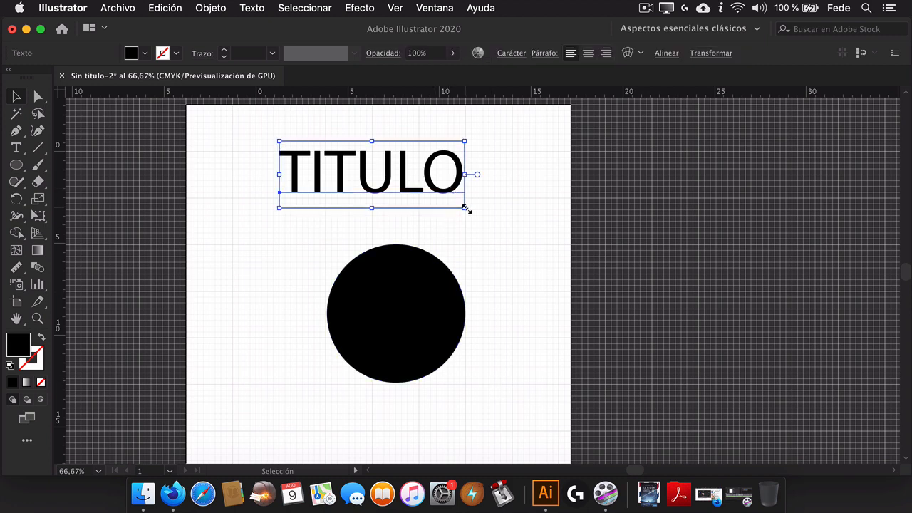
{"action": "left_click_drag", "start_coordinate": [463, 207], "coordinate": [469, 211]}
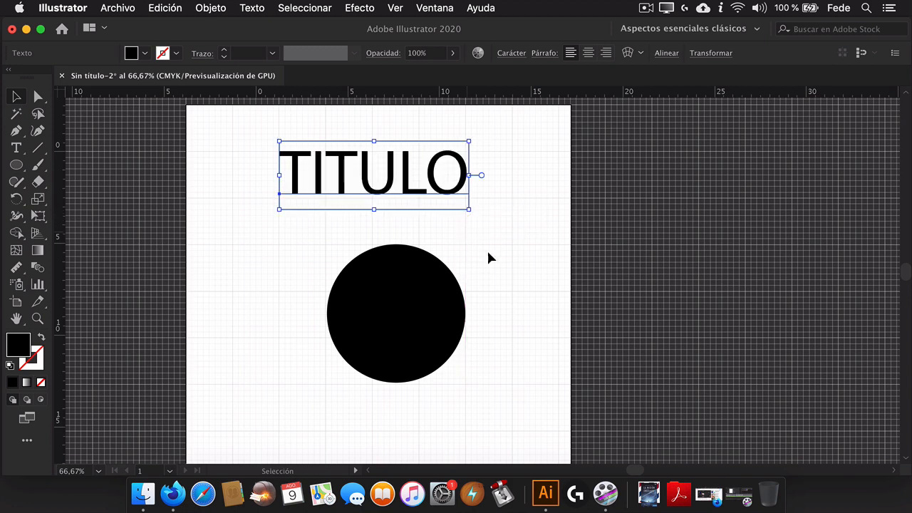
{"action": "left_click", "coordinate": [496, 286]}
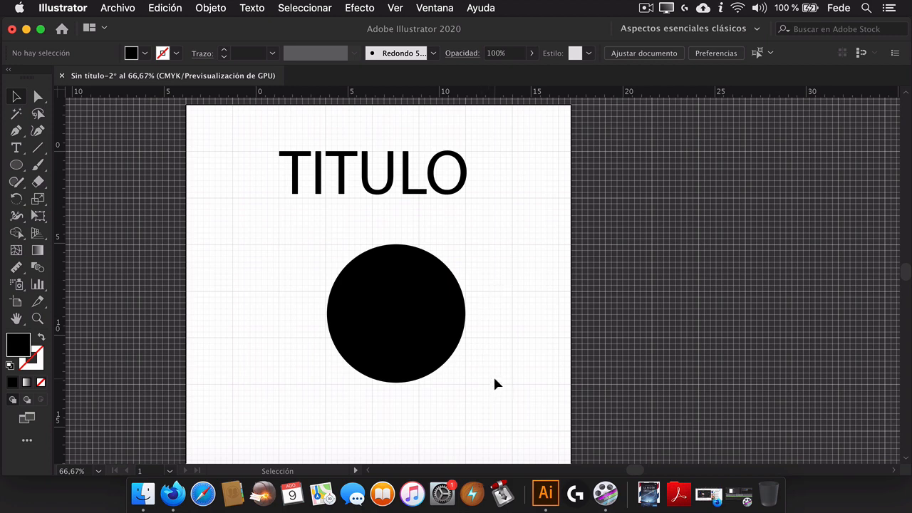
{"action": "left_click_drag", "start_coordinate": [427, 325], "coordinate": [430, 291]}
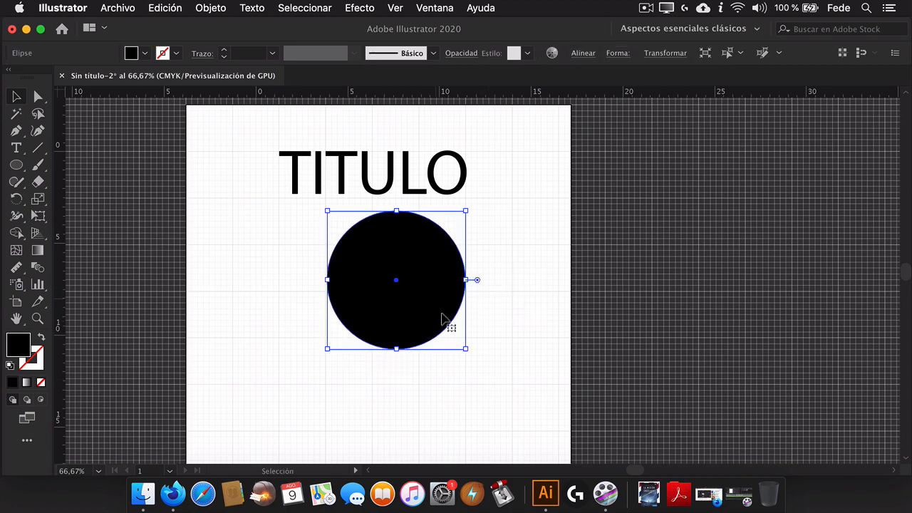
{"action": "left_click", "coordinate": [406, 392]}
Draw a black bar four main grid cells wide and about half a cell tall below the circle
{"action": "left_click", "coordinate": [17, 165]}
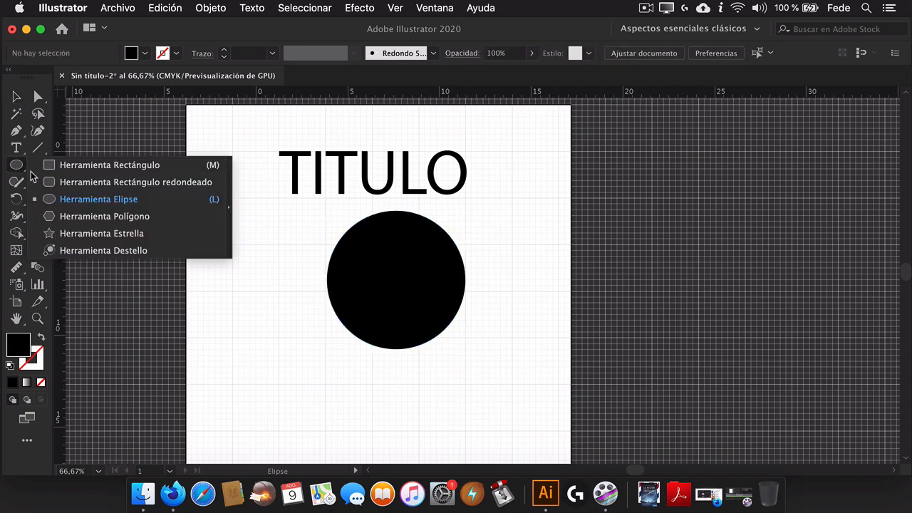
{"action": "left_click_drag", "start_coordinate": [31, 170], "coordinate": [93, 165]}
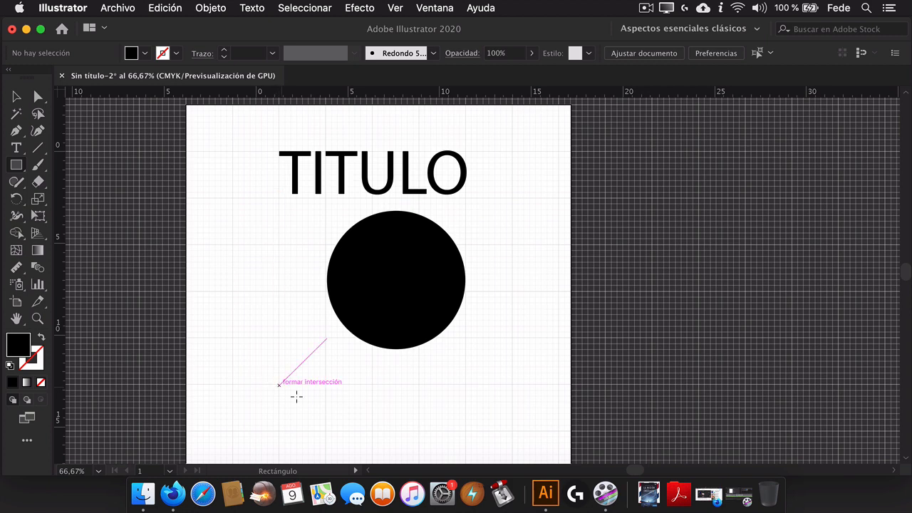
{"action": "left_click_drag", "start_coordinate": [279, 385], "coordinate": [465, 407]}
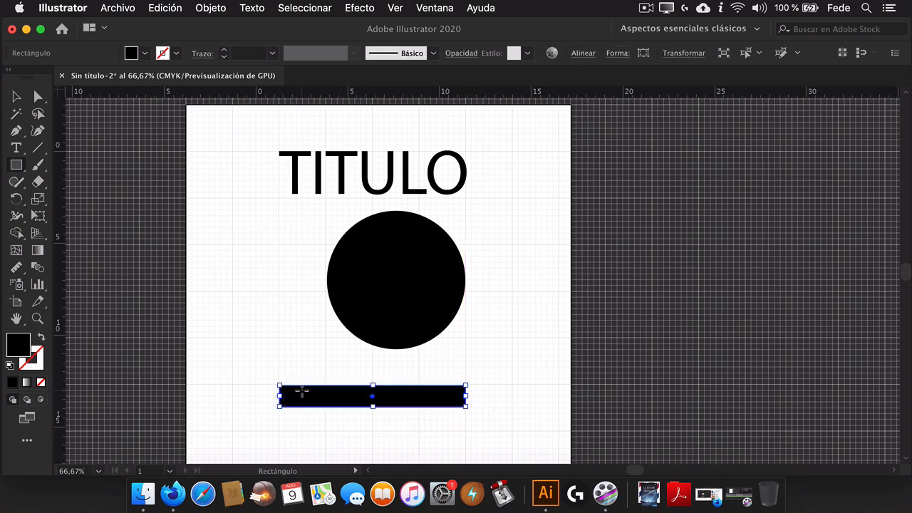
Clear the artboard by deleting the title text, the black circle and the black bar together
{"action": "left_click", "coordinate": [17, 100]}
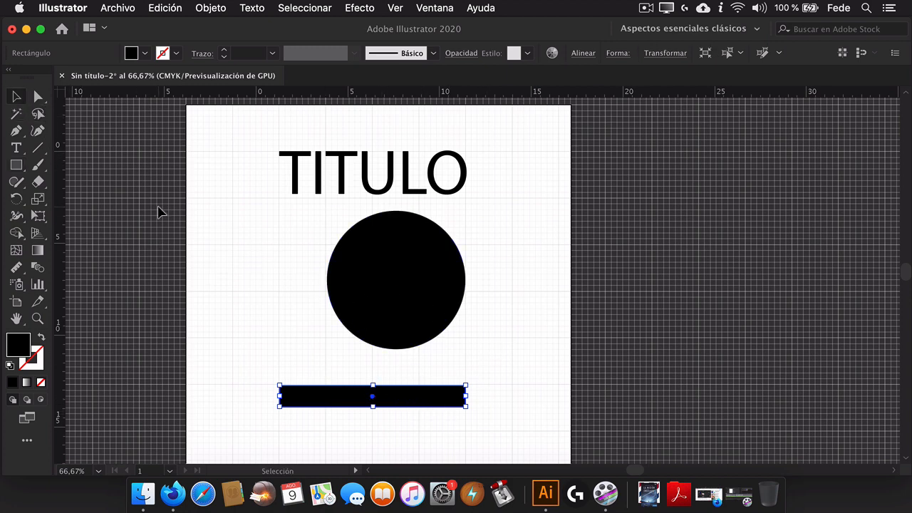
{"action": "left_click", "coordinate": [191, 168]}
{"action": "key", "text": "super+a"}
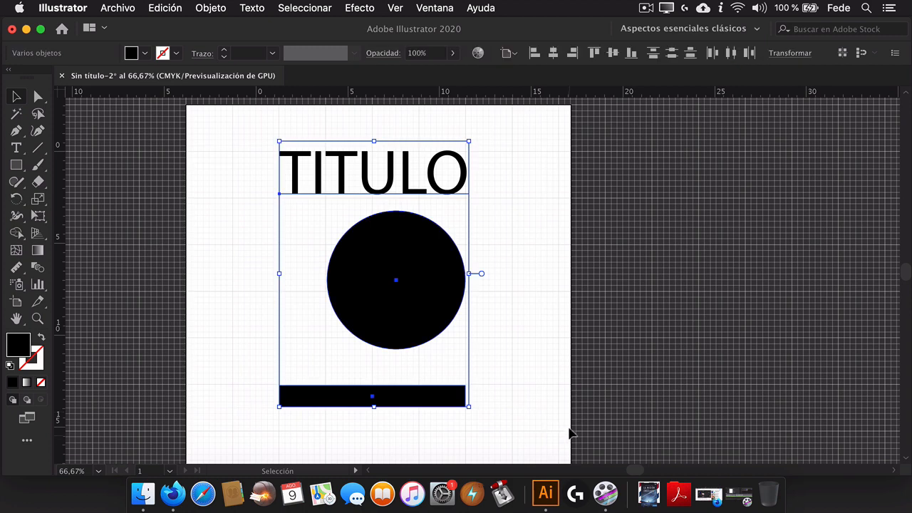
{"action": "key", "text": "Delete"}
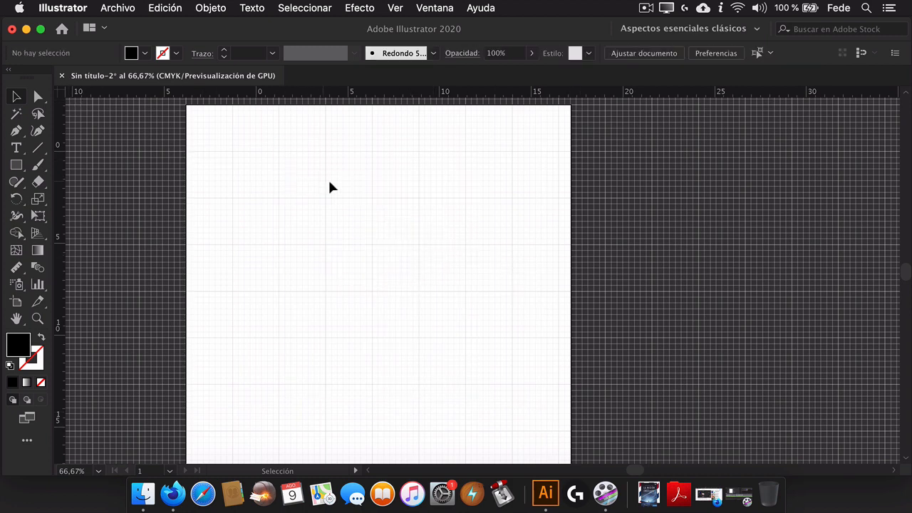
Set the rulers' zero origin at the artboard's top-left corner
{"action": "scroll", "coordinate": [361, 206], "scroll_direction": "up", "scroll_amount": 3}
{"action": "scroll", "coordinate": [360, 206], "scroll_direction": "left", "scroll_amount": 1}
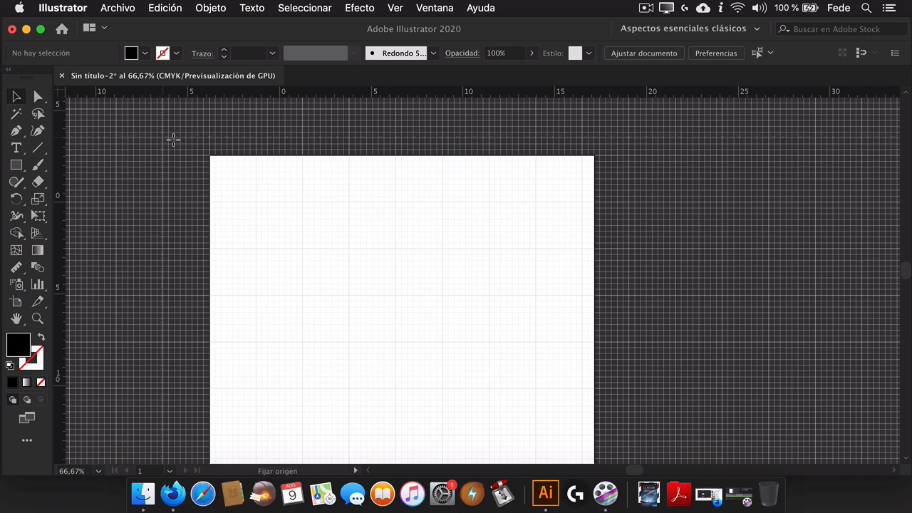
{"action": "left_click_drag", "start_coordinate": [173, 140], "coordinate": [210, 155]}
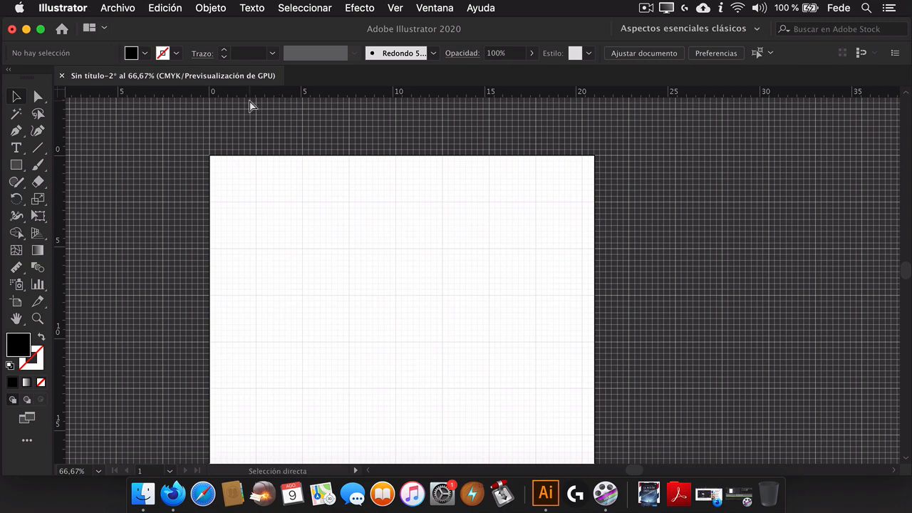
Set the document grid to a gridline every 1 cm with 10 subdivisions
{"action": "key", "text": "super+k"}
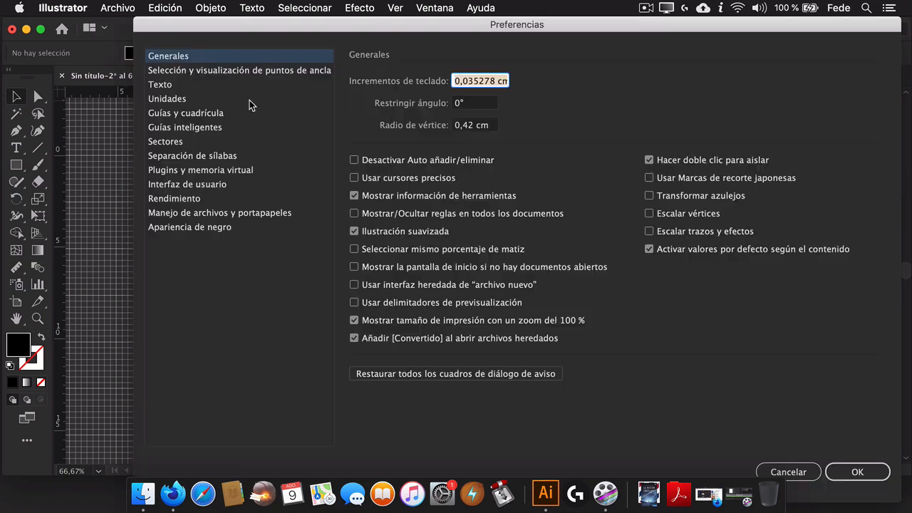
{"action": "left_click", "coordinate": [198, 114]}
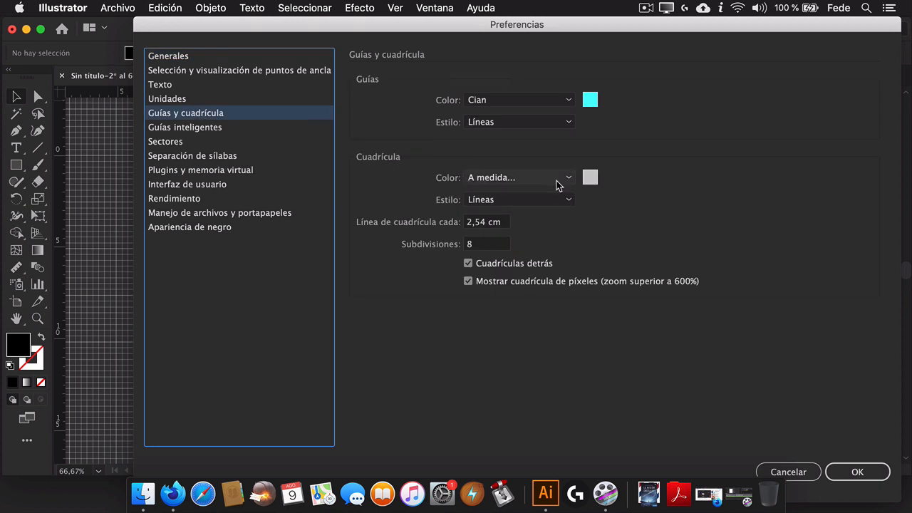
{"action": "left_click", "coordinate": [570, 200]}
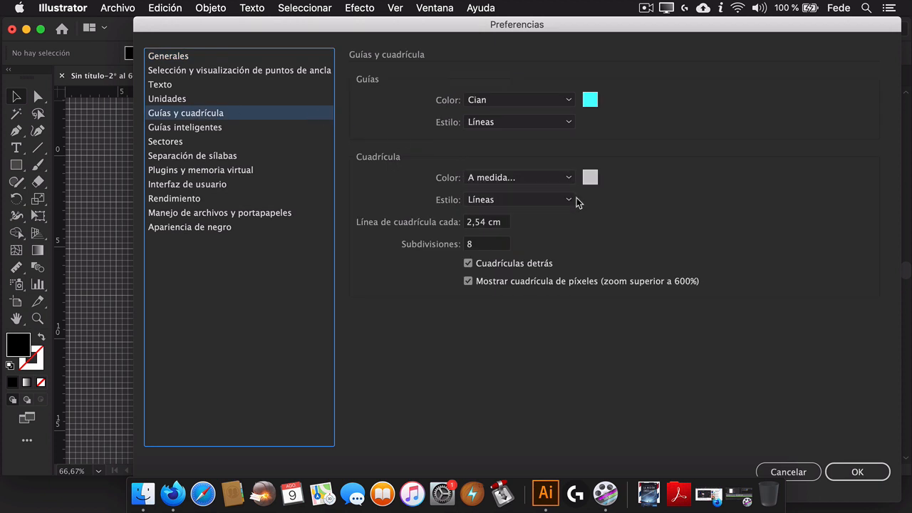
{"action": "left_click", "coordinate": [593, 197]}
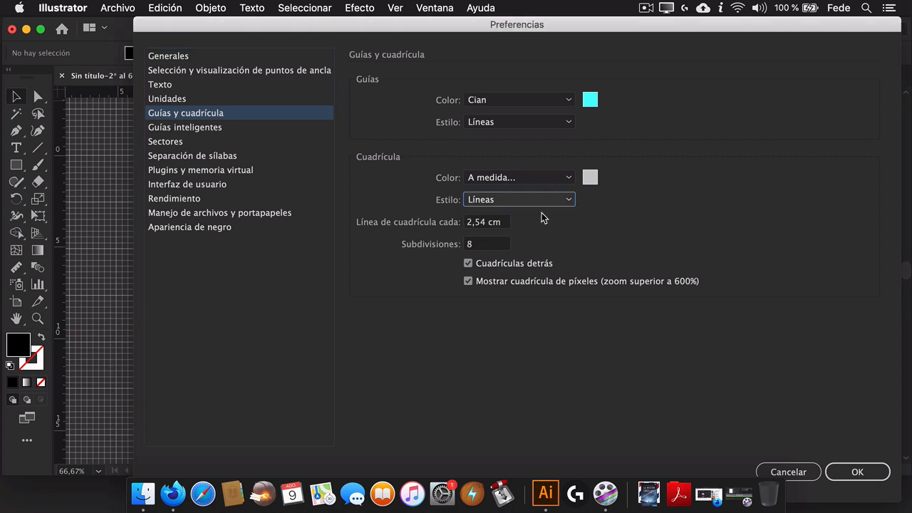
{"action": "left_click", "coordinate": [485, 226]}
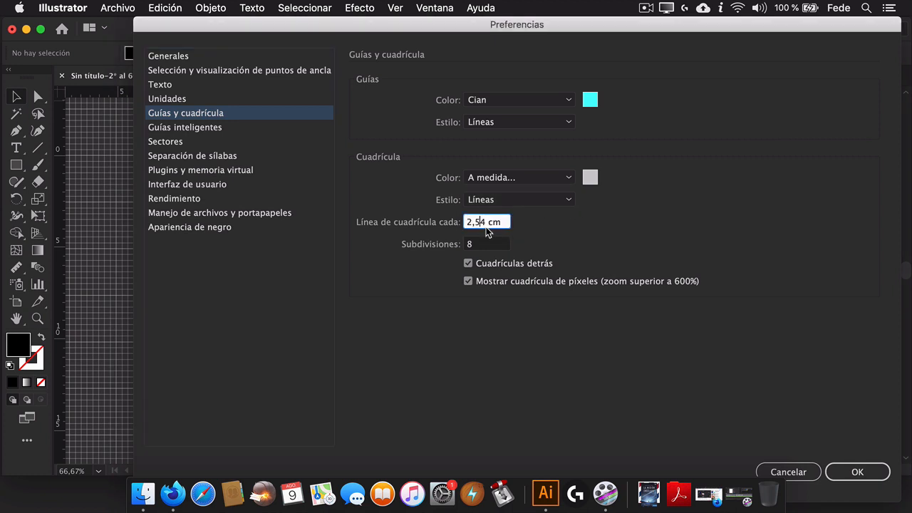
{"action": "left_click_drag", "start_coordinate": [485, 222], "coordinate": [462, 225]}
{"action": "type", "text": "1"}
{"action": "left_click", "coordinate": [473, 243]}
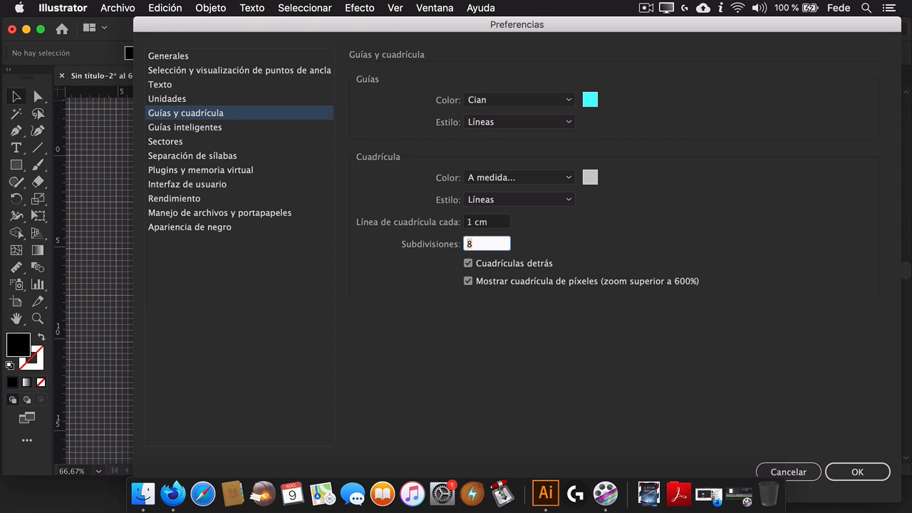
{"action": "type", "text": "10"}
{"action": "left_click", "coordinate": [854, 474]}
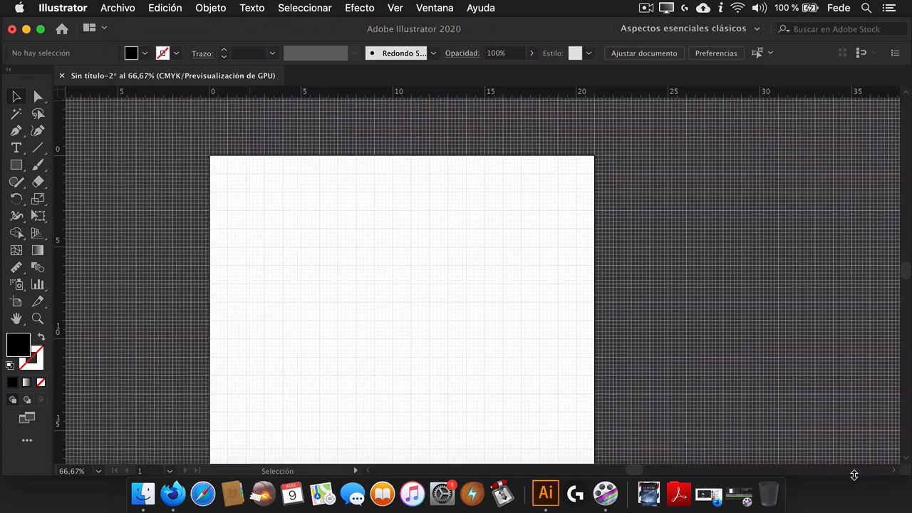
Examine the grid squares and their subdivisions against the rulers near the artboard's top-left corner at several magnifications
{"action": "left_click", "coordinate": [38, 318]}
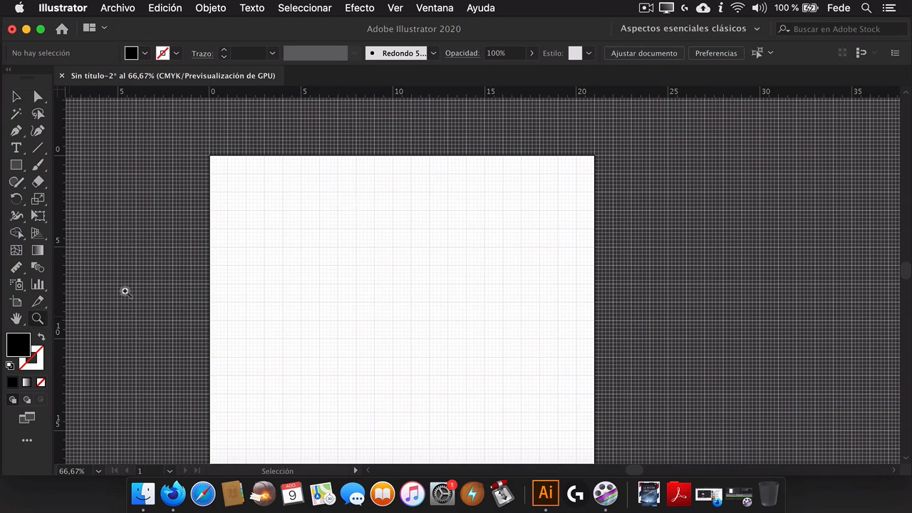
{"action": "left_click_drag", "start_coordinate": [225, 169], "coordinate": [437, 151]}
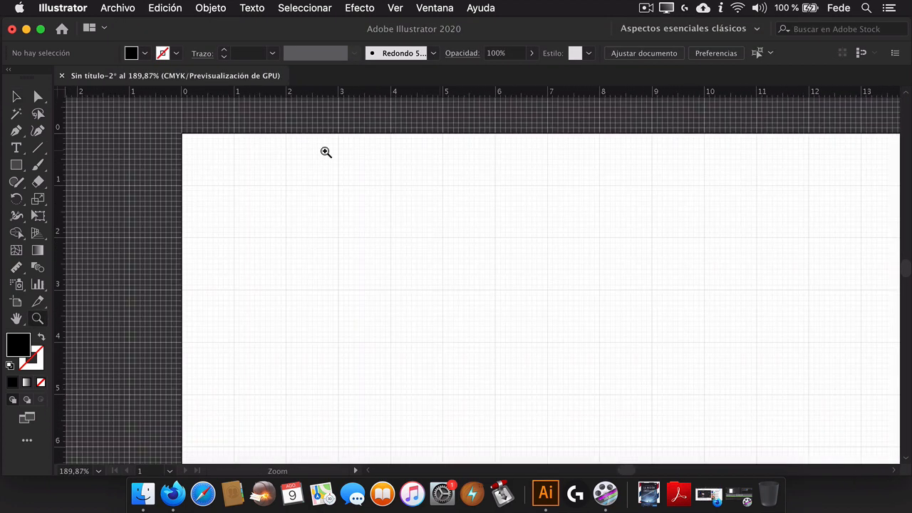
{"action": "left_click_drag", "start_coordinate": [219, 158], "coordinate": [326, 144]}
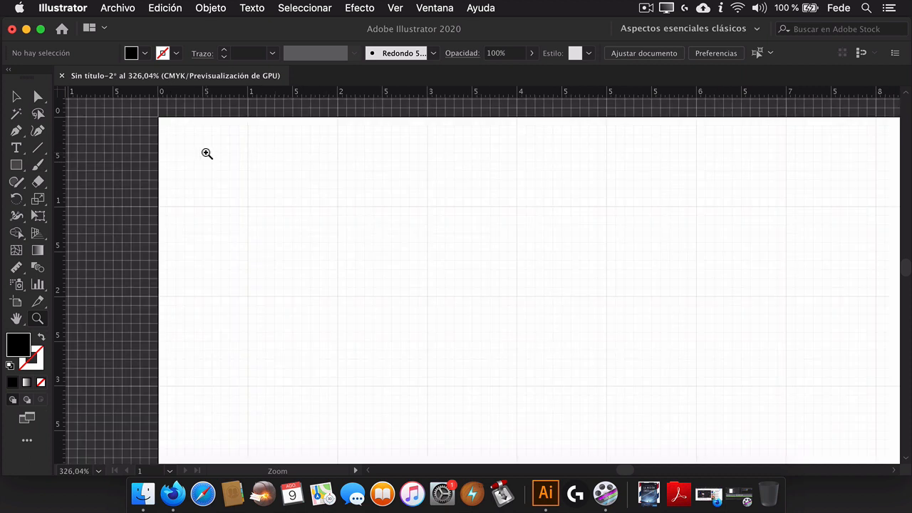
{"action": "left_click_drag", "start_coordinate": [206, 152], "coordinate": [226, 150]}
{"action": "left_click_drag", "start_coordinate": [196, 128], "coordinate": [281, 117]}
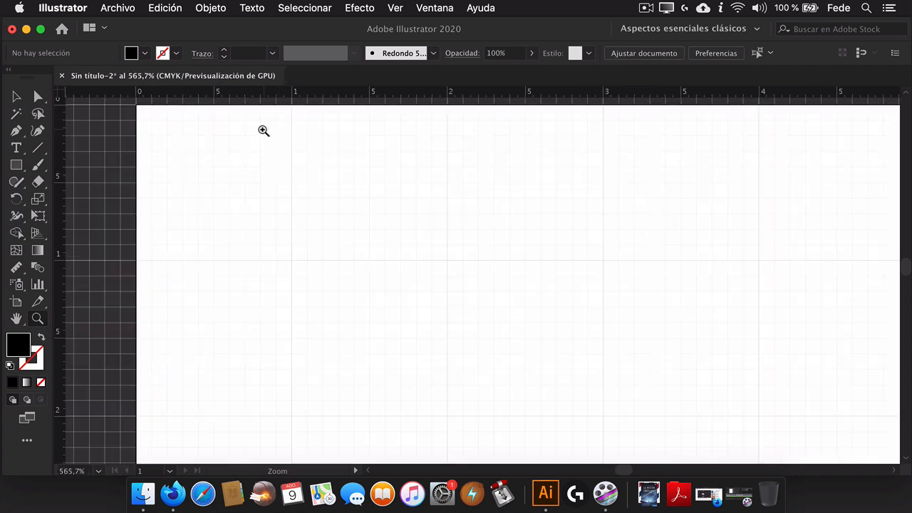
{"action": "mouse_move", "coordinate": [178, 138]}
{"action": "left_mouse_down"}
{"action": "mouse_move", "coordinate": [236, 126]}
{"action": "mouse_move", "coordinate": [171, 153]}
{"action": "left_mouse_up"}
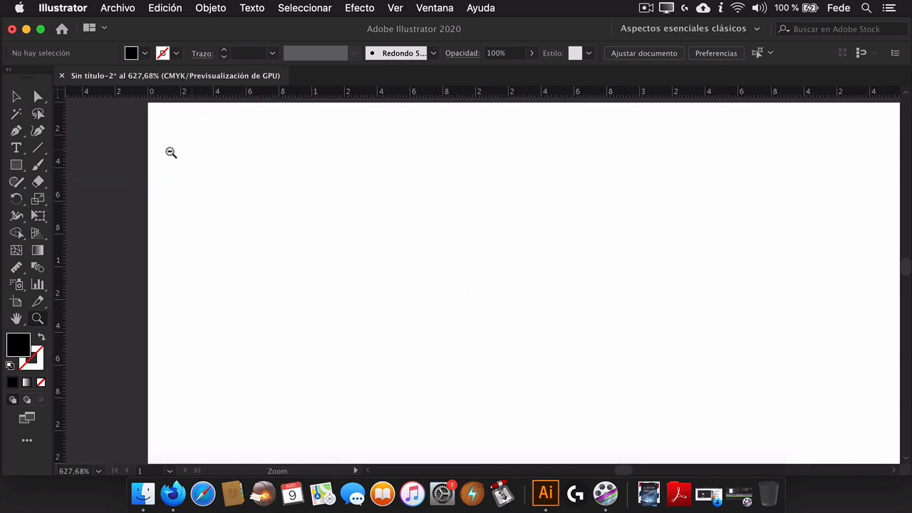
{"action": "left_click_drag", "start_coordinate": [285, 163], "coordinate": [189, 177]}
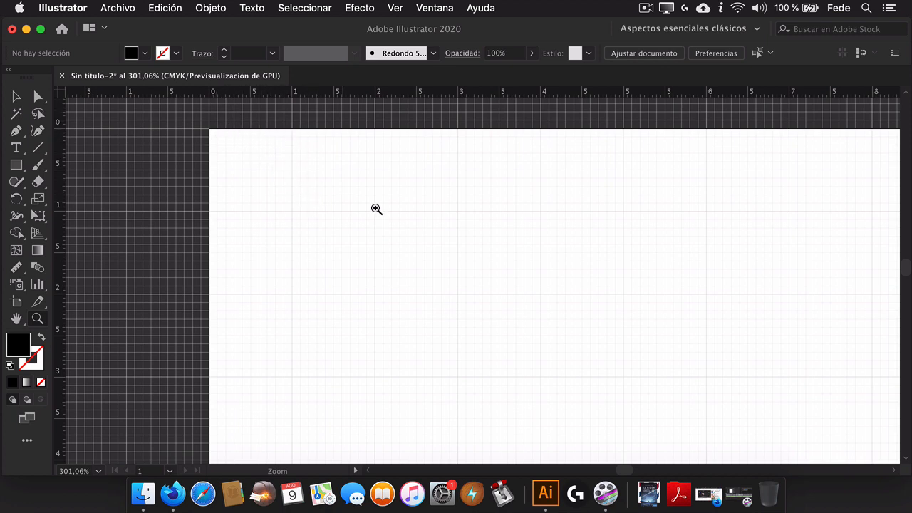
{"action": "left_click_drag", "start_coordinate": [473, 183], "coordinate": [635, 292]}
{"action": "left_click_drag", "start_coordinate": [699, 343], "coordinate": [425, 314]}
{"action": "left_click_drag", "start_coordinate": [555, 301], "coordinate": [495, 306]}
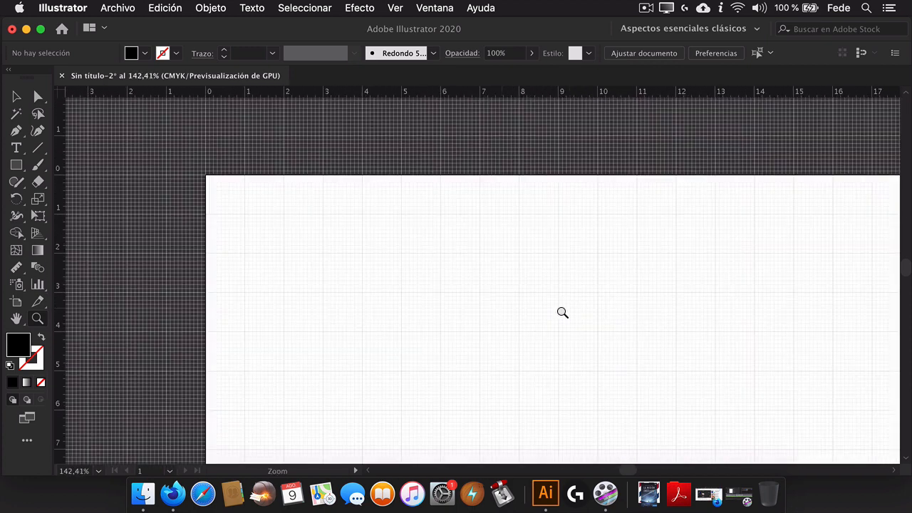
{"action": "left_click_drag", "start_coordinate": [587, 314], "coordinate": [466, 294]}
{"action": "left_click_drag", "start_coordinate": [553, 279], "coordinate": [487, 287]}
{"action": "left_click_drag", "start_coordinate": [529, 316], "coordinate": [453, 259]}
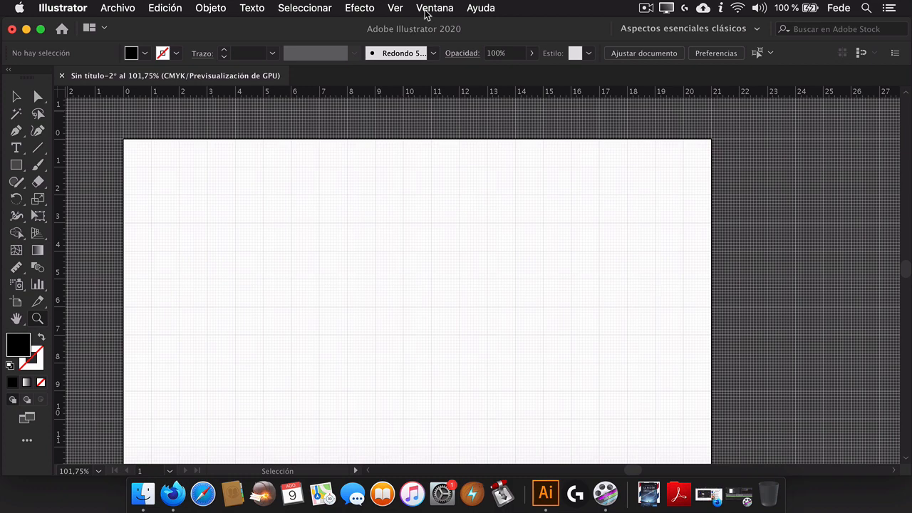
Turn on snapping to the document grid
{"action": "left_click", "coordinate": [395, 8]}
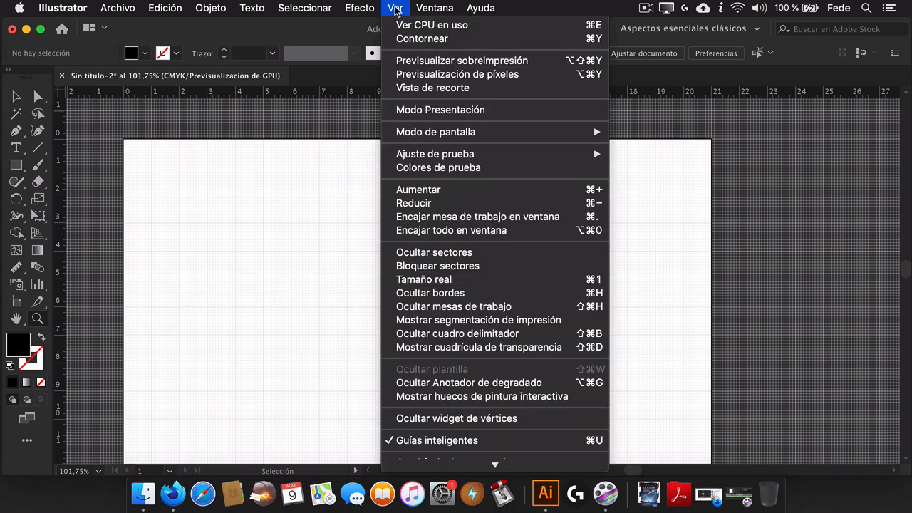
{"action": "mouse_move", "coordinate": [491, 461]}
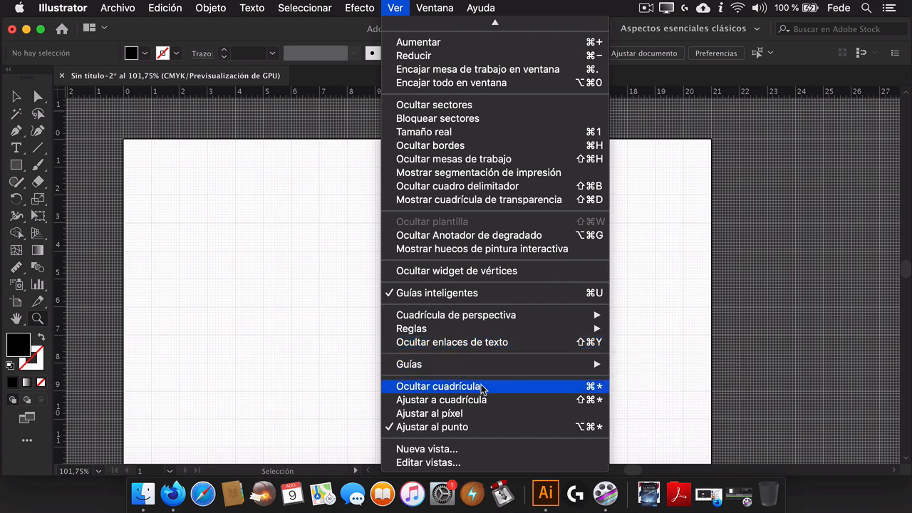
{"action": "left_click", "coordinate": [450, 399]}
Draw a black rectangle 2 cm wide and 1 cm tall, with its top-left corner at 5 cm across and 3 cm down
{"action": "key", "text": "z"}
{"action": "left_click", "coordinate": [264, 235]}
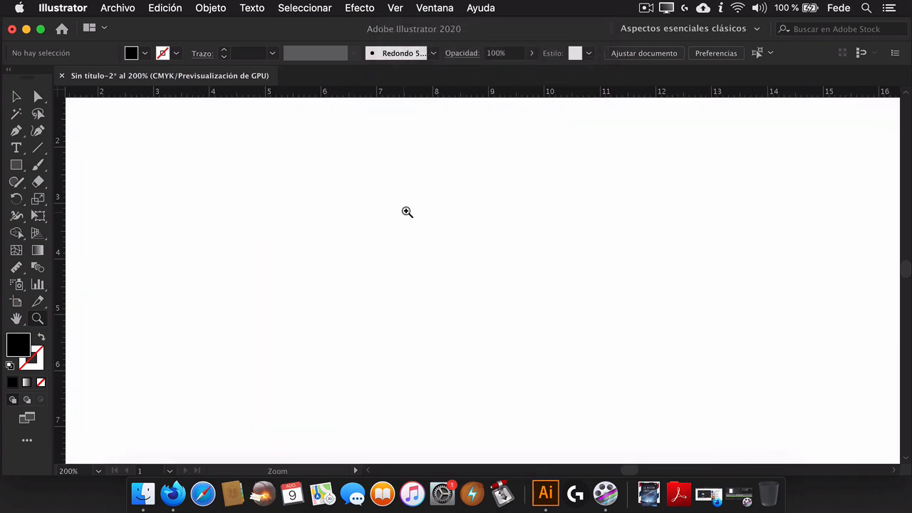
{"action": "left_click_drag", "start_coordinate": [407, 212], "coordinate": [410, 215]}
{"action": "left_click_drag", "start_coordinate": [306, 240], "coordinate": [347, 236]}
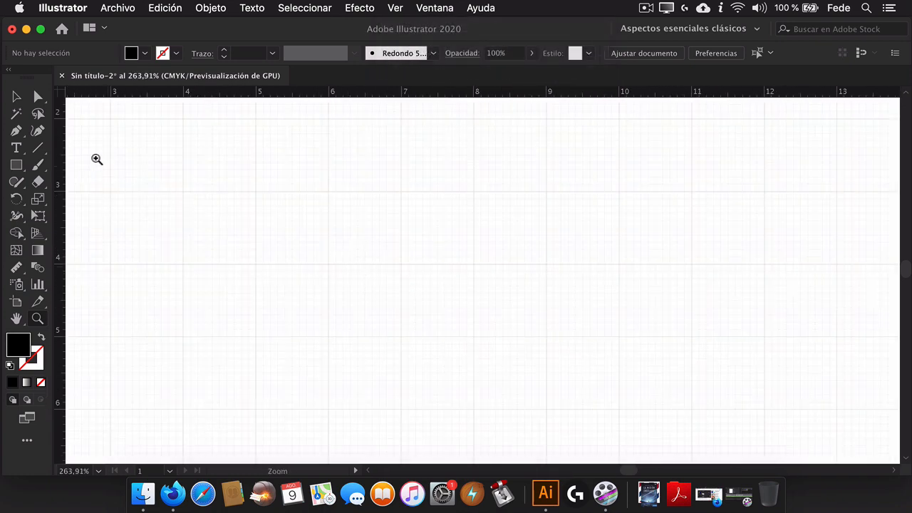
{"action": "left_click", "coordinate": [22, 165]}
{"action": "left_click_drag", "start_coordinate": [255, 191], "coordinate": [402, 263]}
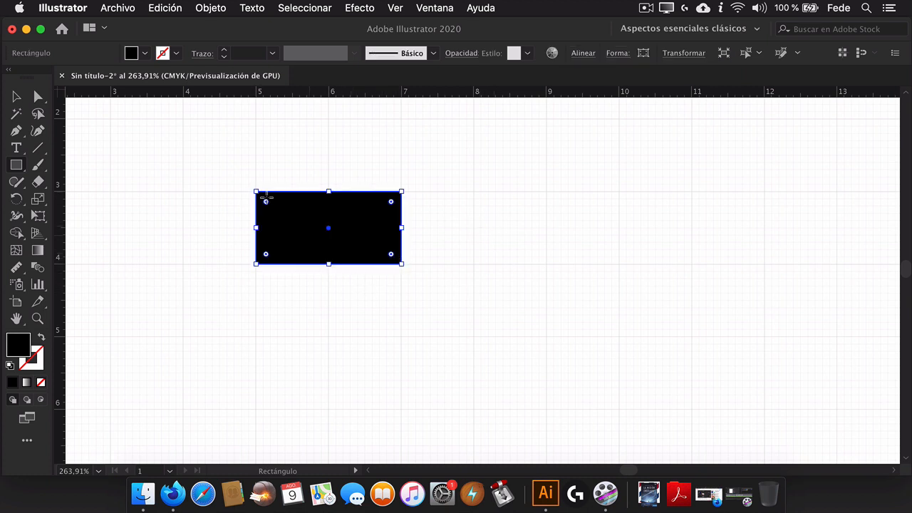
Widen the black rectangle to 5 cm by extending its right edge to the 10 cm gridline
{"action": "left_click", "coordinate": [17, 97]}
{"action": "left_click_drag", "start_coordinate": [404, 230], "coordinate": [475, 235]}
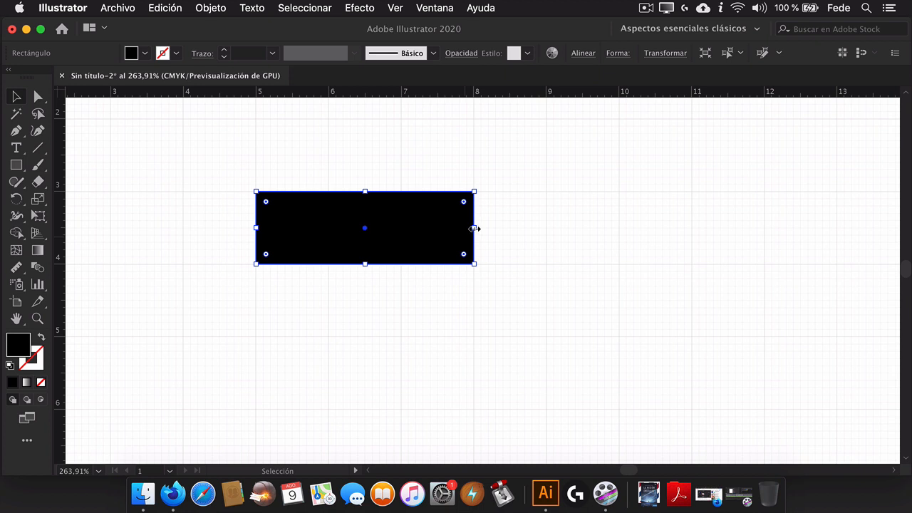
{"action": "left_click_drag", "start_coordinate": [473, 228], "coordinate": [619, 251]}
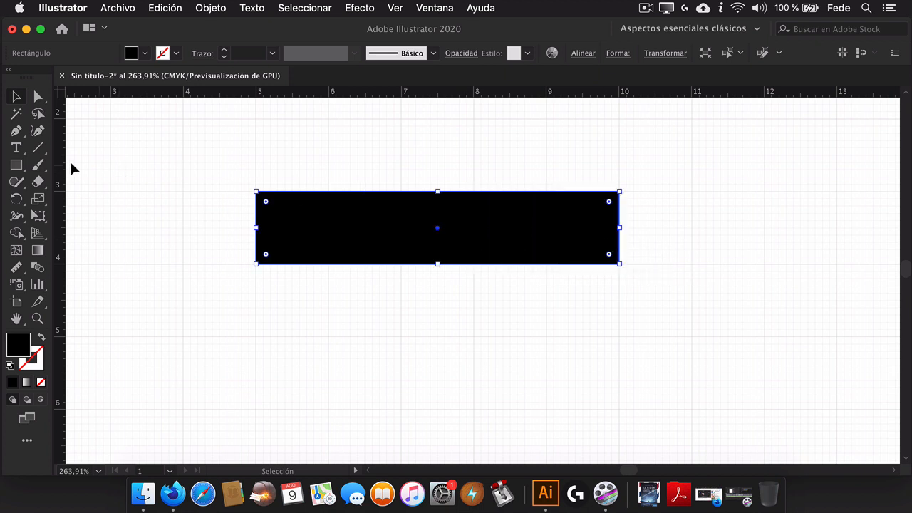
Draw a black circle below the rectangle and size it to 2 cm in diameter, spanning 5 to 7 cm both across and down
{"action": "left_click_drag", "start_coordinate": [16, 164], "coordinate": [16, 164]}
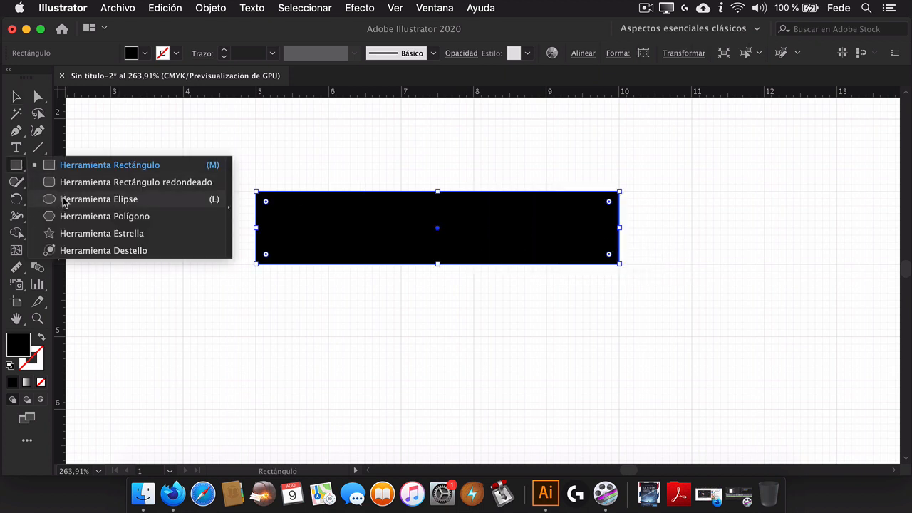
{"action": "left_click", "coordinate": [66, 201]}
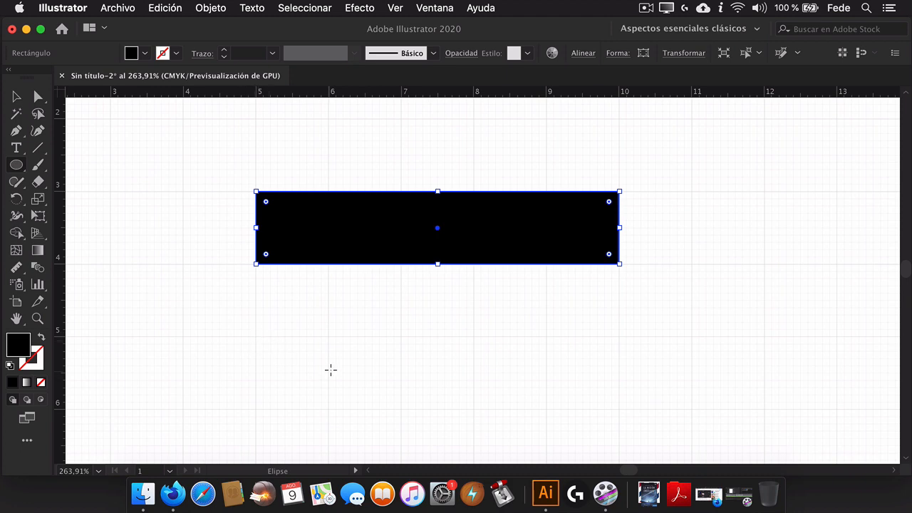
{"action": "left_click_drag", "start_coordinate": [358, 360], "coordinate": [344, 292]}
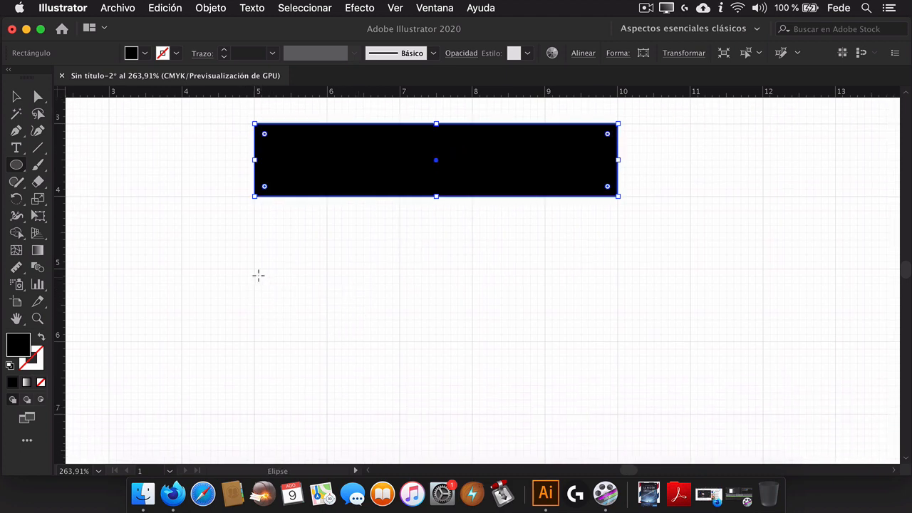
{"action": "left_click_drag", "start_coordinate": [258, 277], "coordinate": [396, 390]}
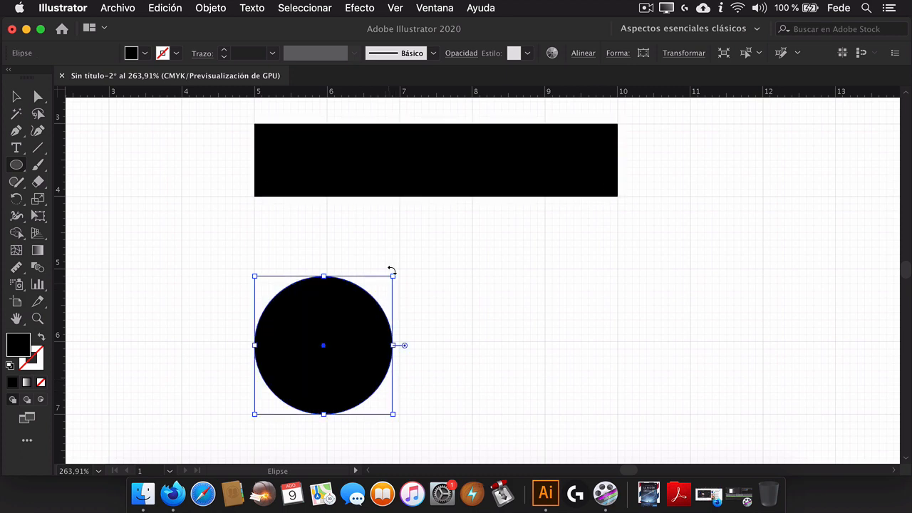
{"action": "left_click_drag", "start_coordinate": [392, 278], "coordinate": [401, 269]}
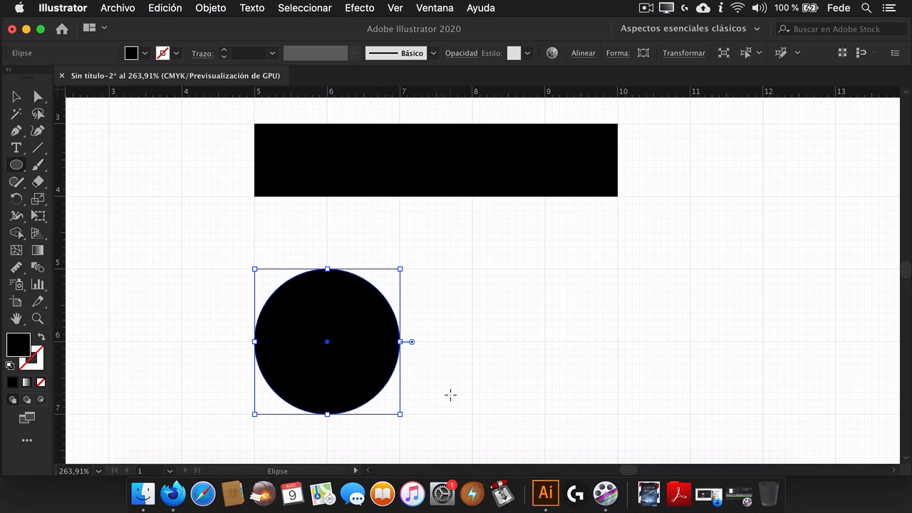
{"action": "left_click_drag", "start_coordinate": [450, 394], "coordinate": [450, 397]}
{"action": "left_click", "coordinate": [15, 97]}
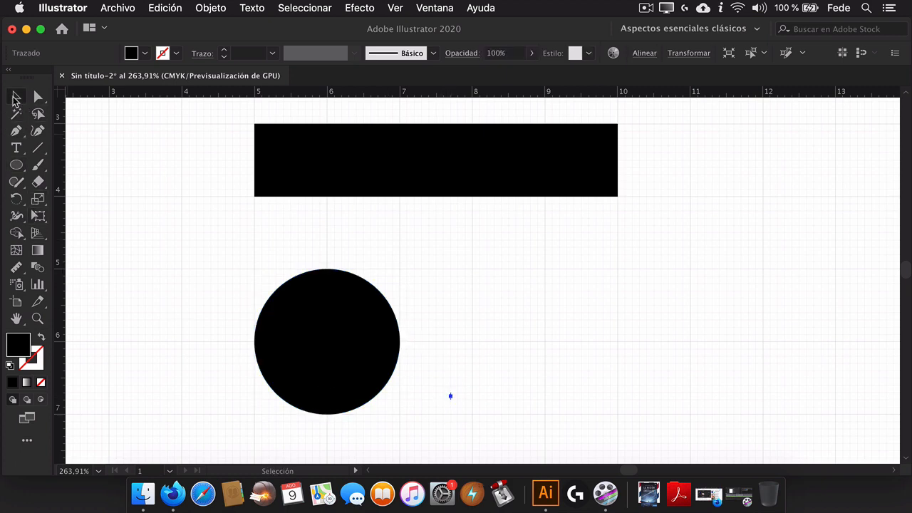
Examine how the edges of the black rectangle and circle line up with the gridlines at different magnifications
{"action": "left_click", "coordinate": [38, 318]}
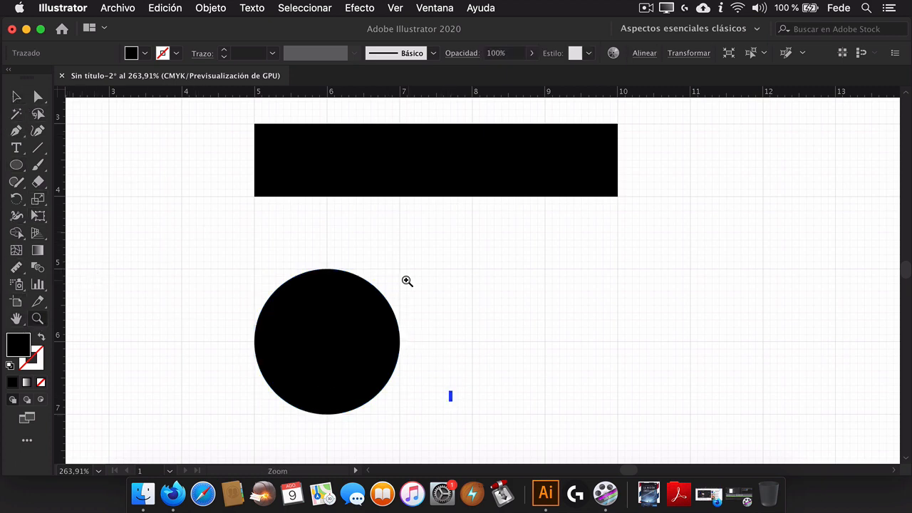
{"action": "left_click", "coordinate": [407, 278]}
{"action": "left_click_drag", "start_coordinate": [491, 271], "coordinate": [360, 305]}
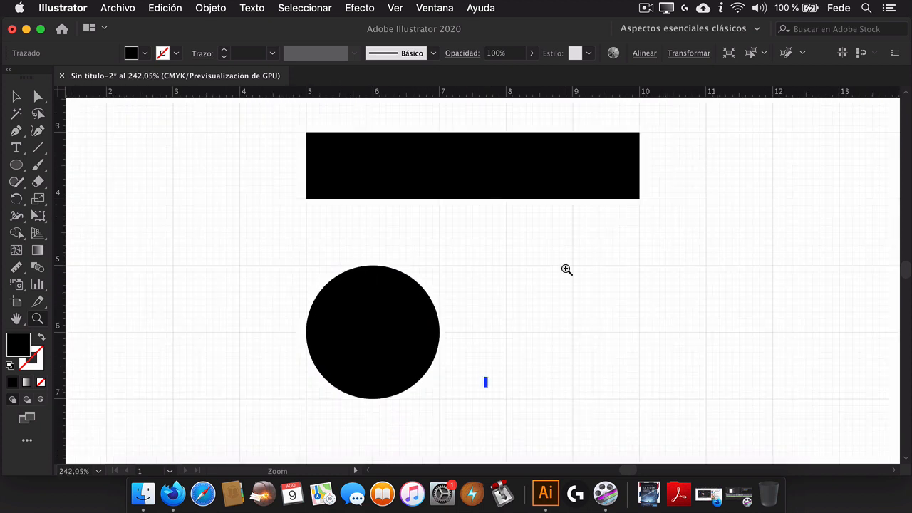
{"action": "left_click_drag", "start_coordinate": [567, 270], "coordinate": [641, 269]}
{"action": "left_click_drag", "start_coordinate": [517, 273], "coordinate": [483, 283]}
{"action": "left_click", "coordinate": [498, 299], "text": "alt"}
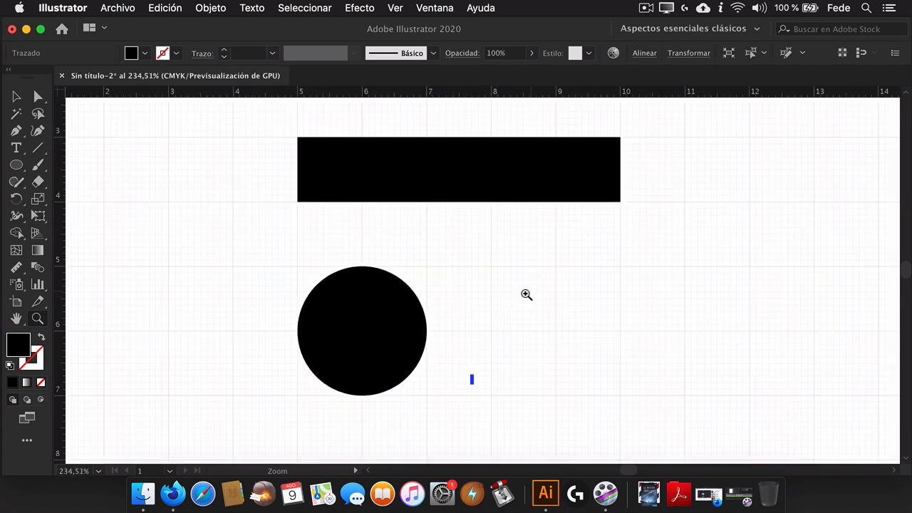
{"action": "left_click", "coordinate": [529, 306], "text": "alt"}
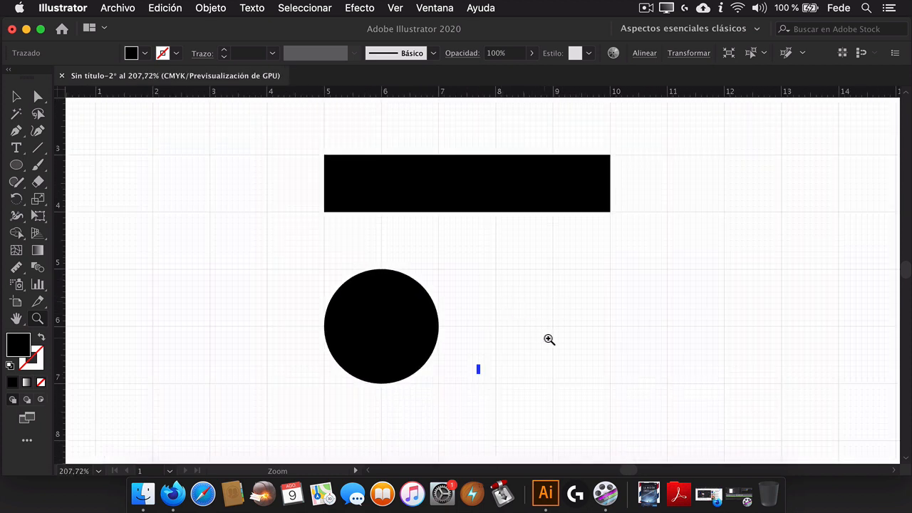